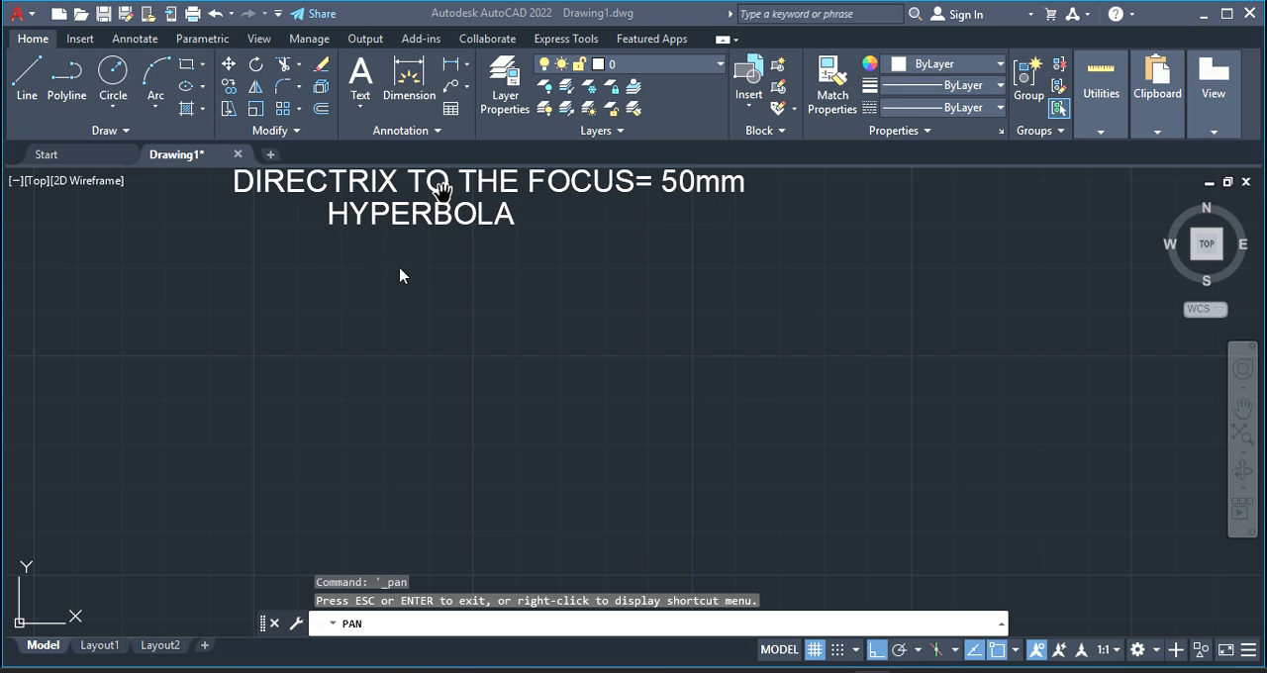
Draw a vertical directrix line about 75 mm long below the HYPERBOLA title
{"action": "left_click", "coordinate": [27, 86]}
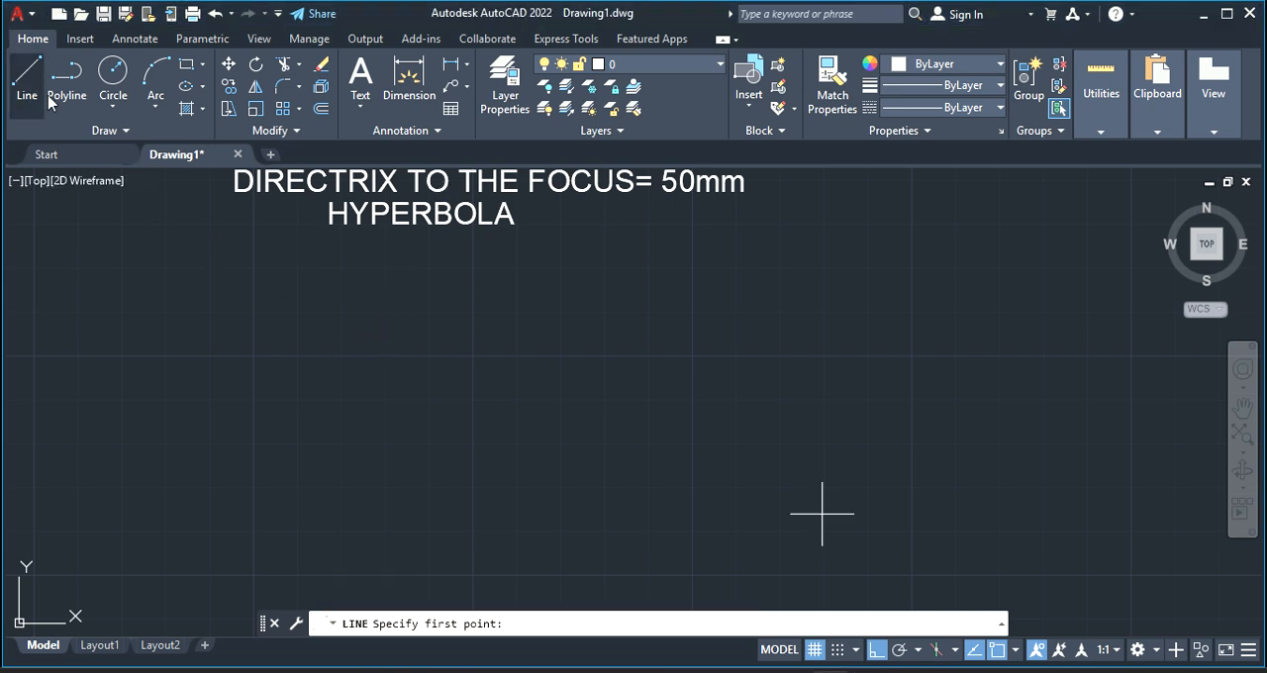
{"action": "left_click", "coordinate": [359, 261]}
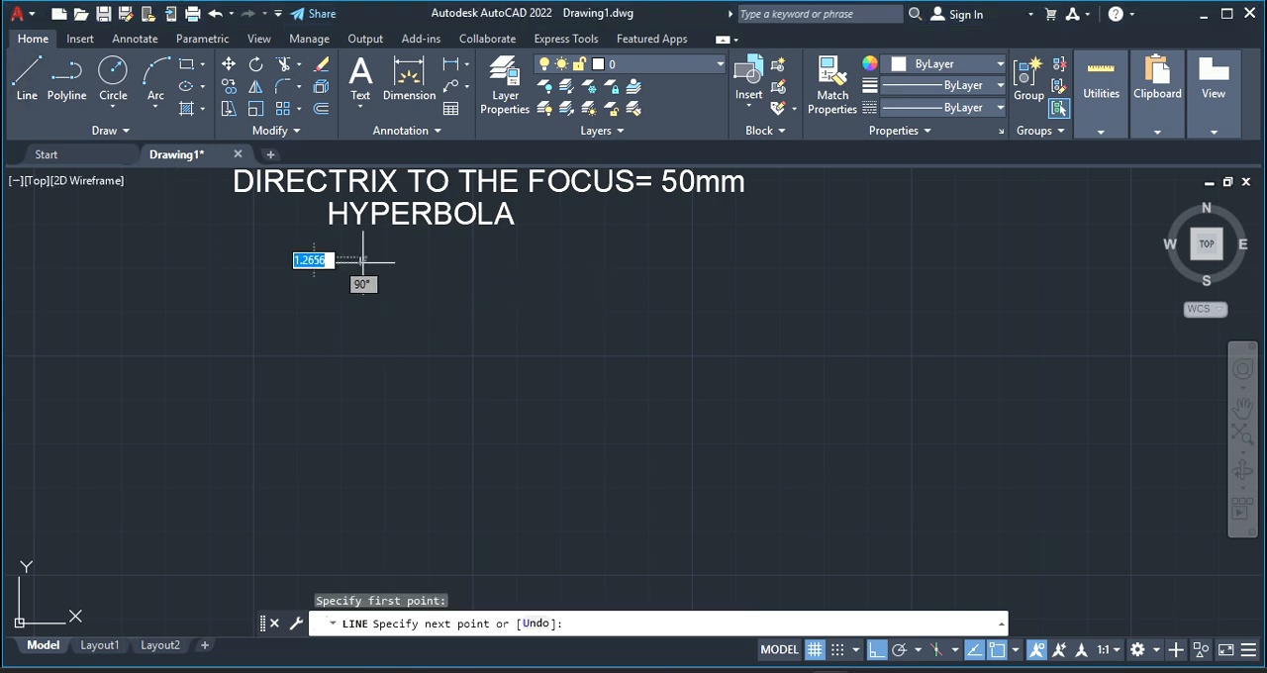
{"action": "left_click", "coordinate": [348, 598]}
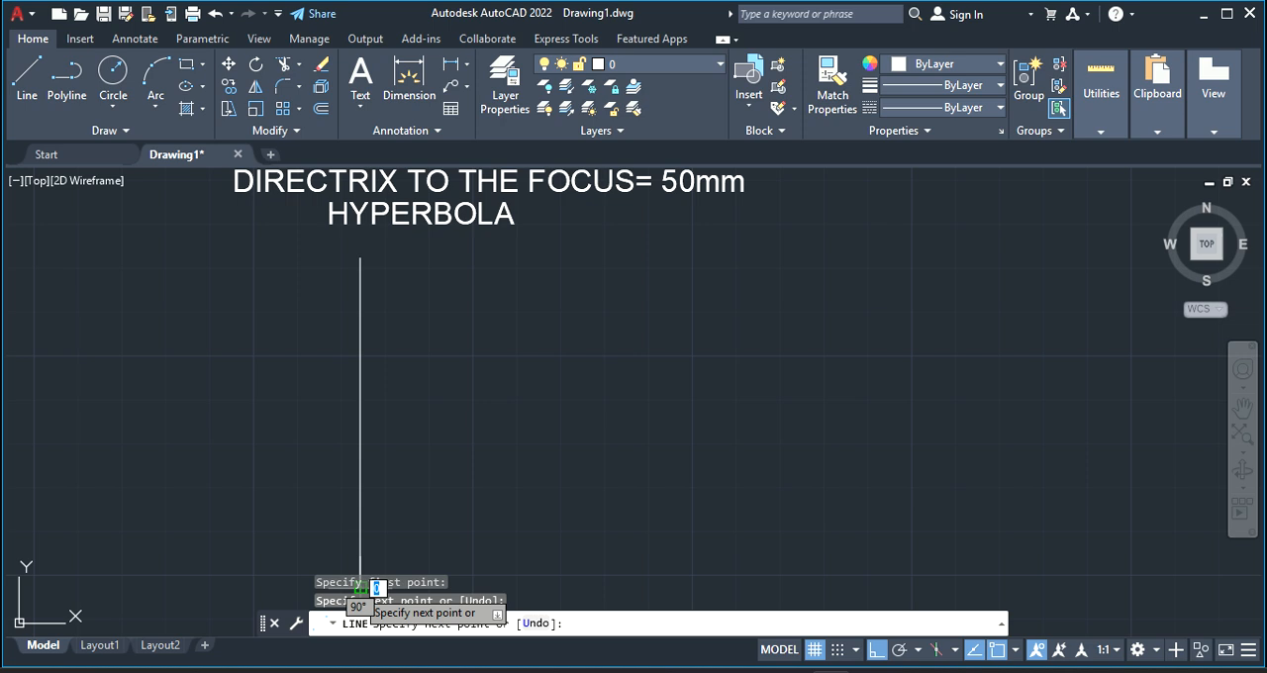
{"action": "right_click", "coordinate": [449, 442]}
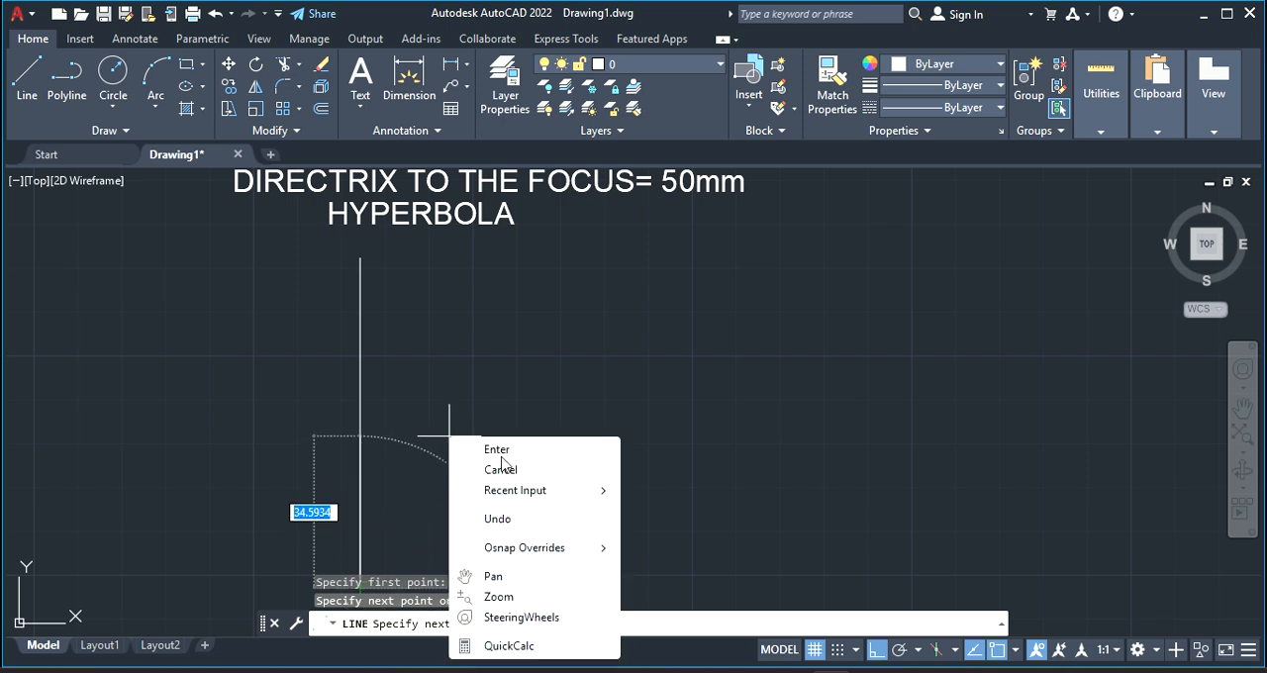
{"action": "left_click", "coordinate": [497, 451]}
Draw a horizontal axis line about 180 mm long to the right from the vertical line's midpoint
{"action": "left_click", "coordinate": [29, 87]}
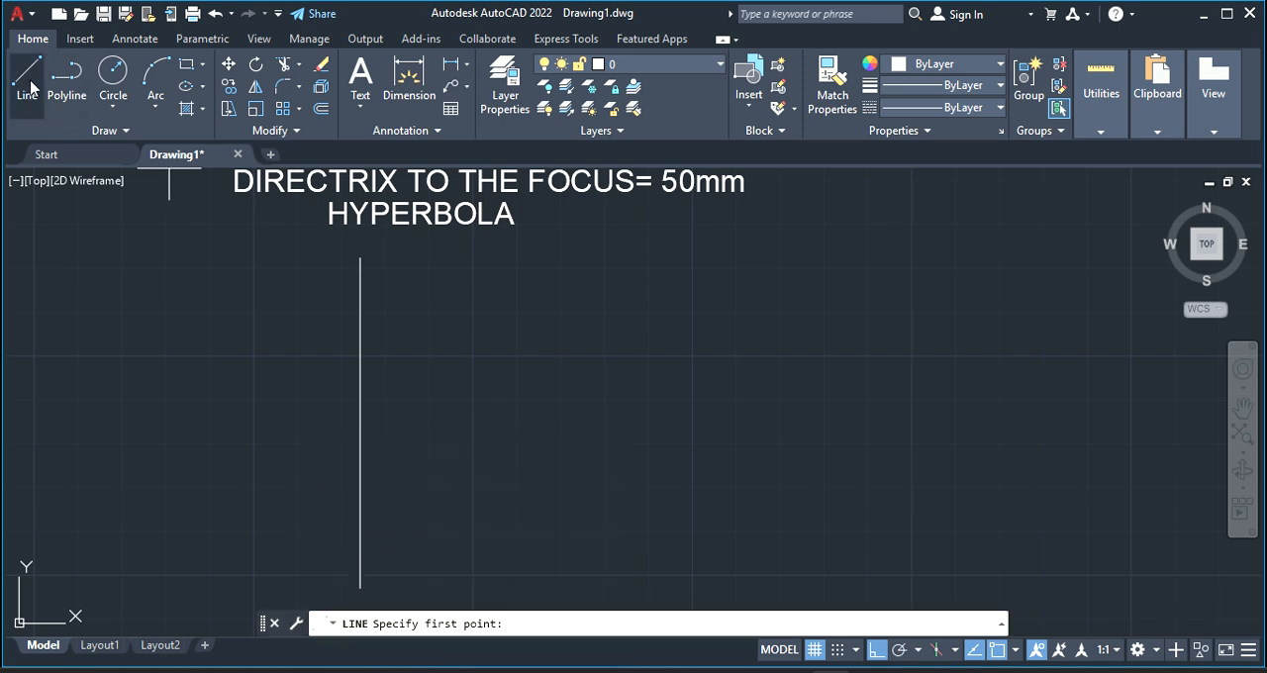
{"action": "left_click", "coordinate": [359, 421]}
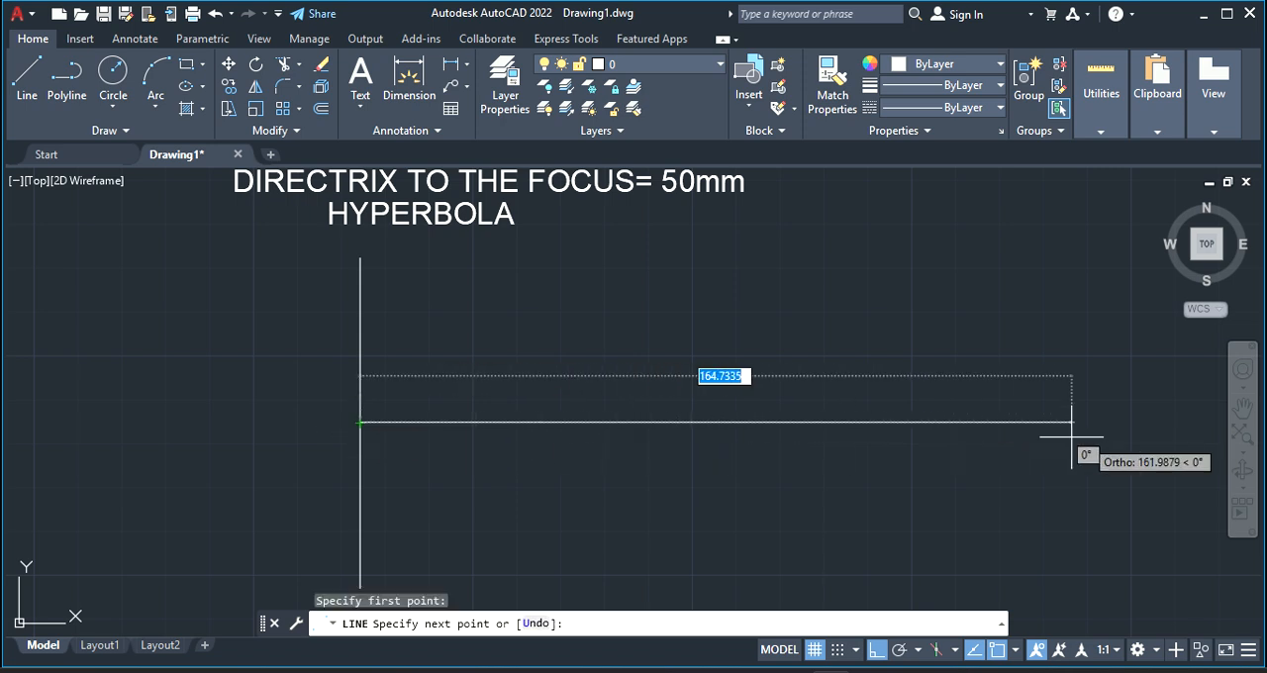
{"action": "left_click", "coordinate": [1134, 432]}
{"action": "right_click", "coordinate": [1136, 450]}
{"action": "left_click", "coordinate": [1146, 448]}
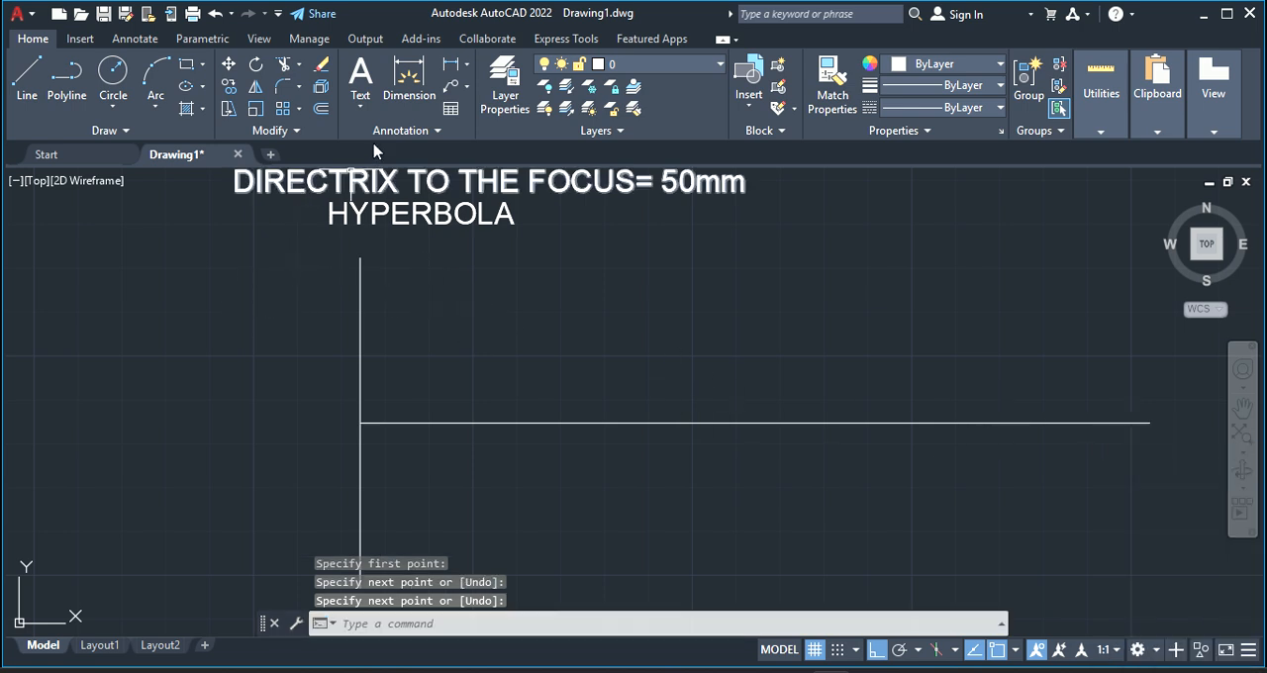
Add the multiline text label A beside the upper end of the vertical line
{"action": "left_click", "coordinate": [364, 77]}
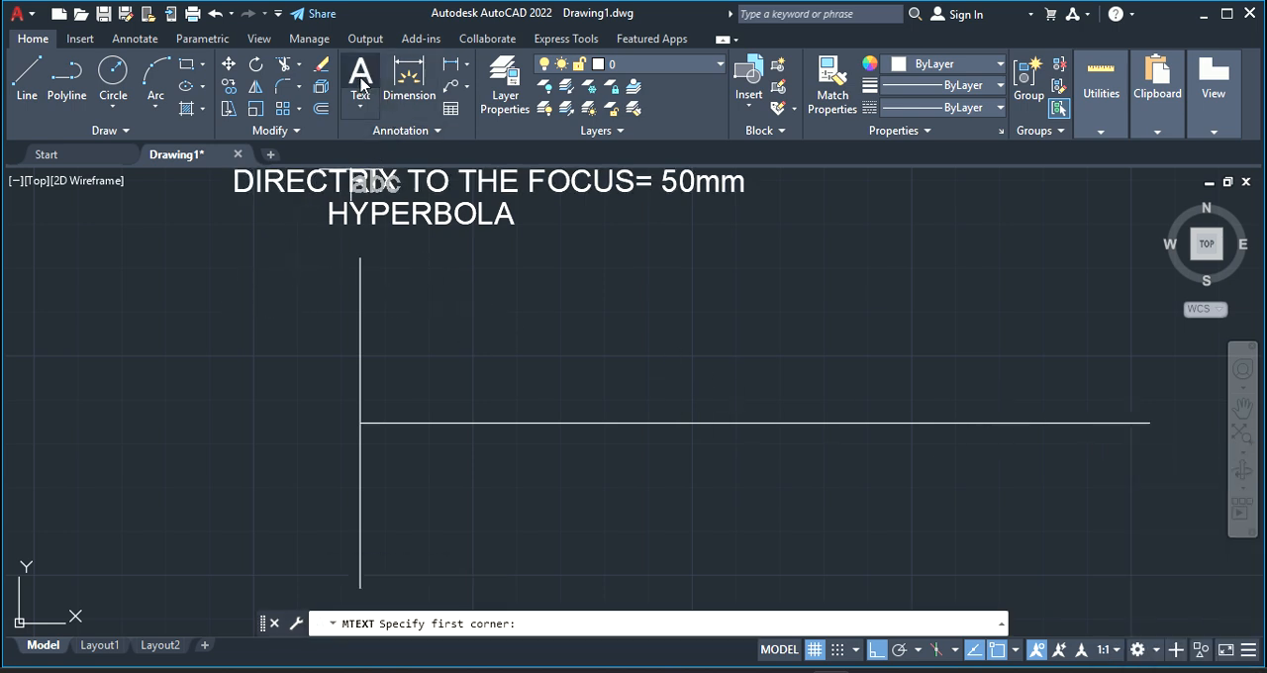
{"action": "left_click", "coordinate": [369, 113]}
{"action": "left_click", "coordinate": [386, 139]}
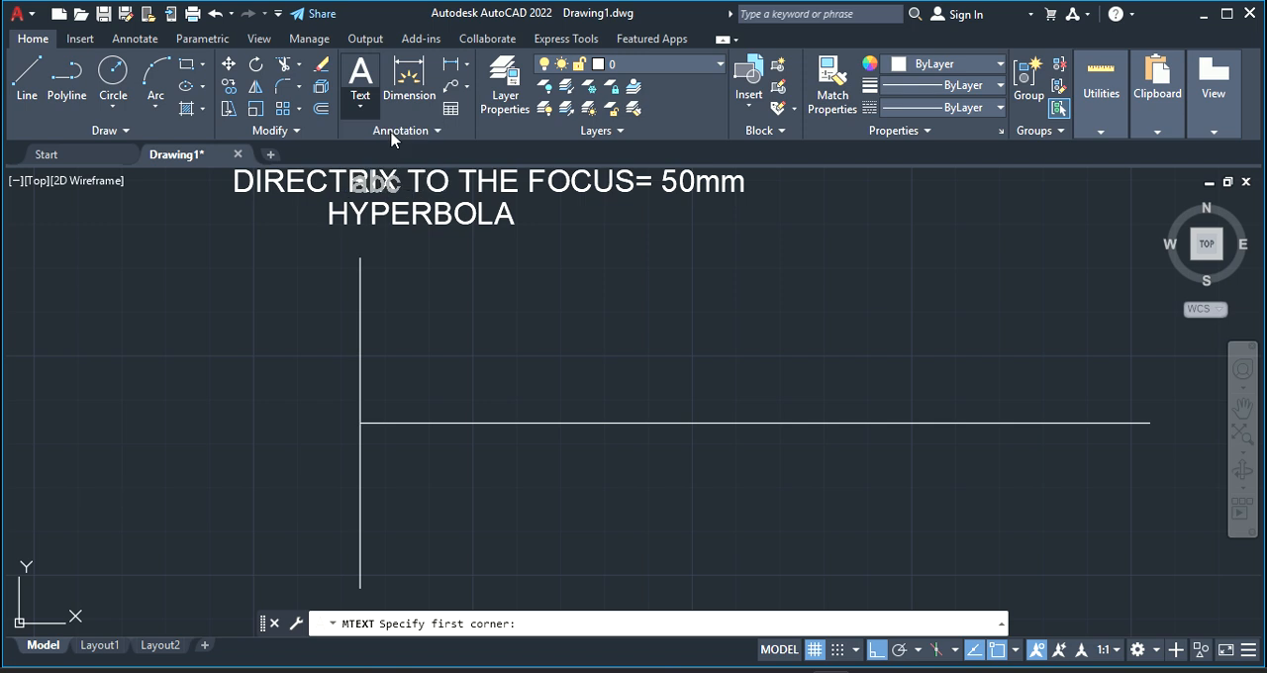
{"action": "left_click", "coordinate": [332, 243]}
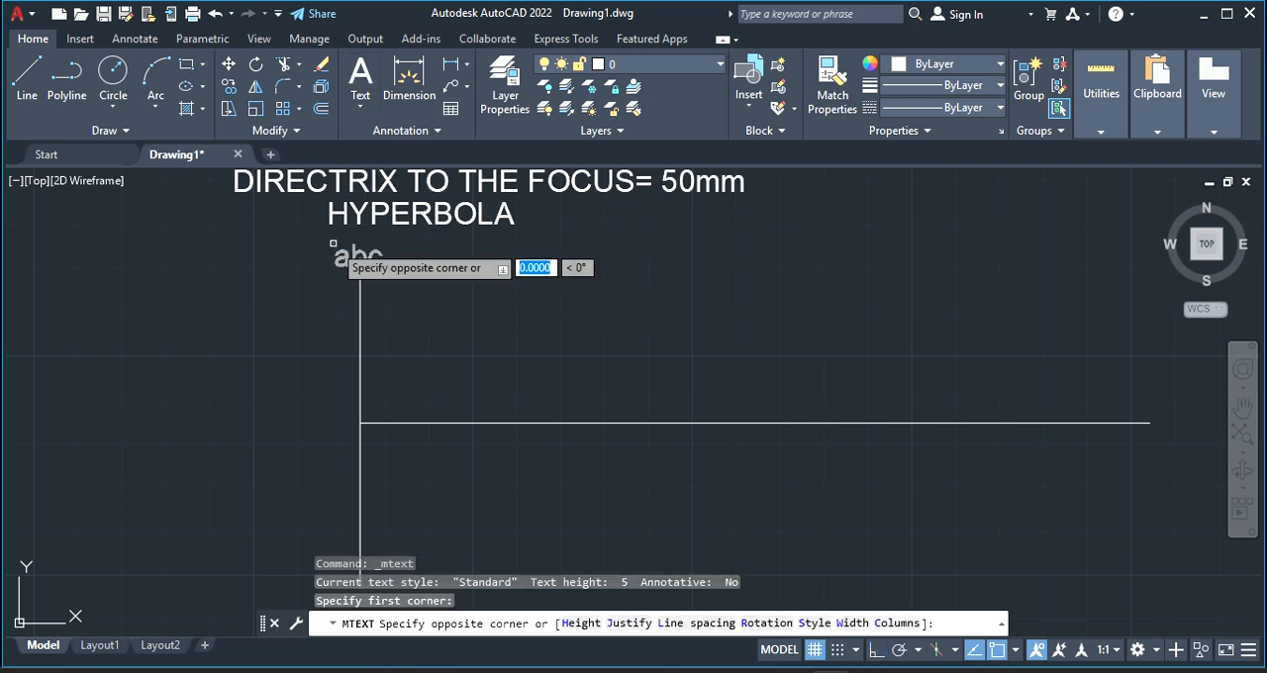
{"action": "left_click", "coordinate": [333, 244]}
{"action": "type", "text": "A"}
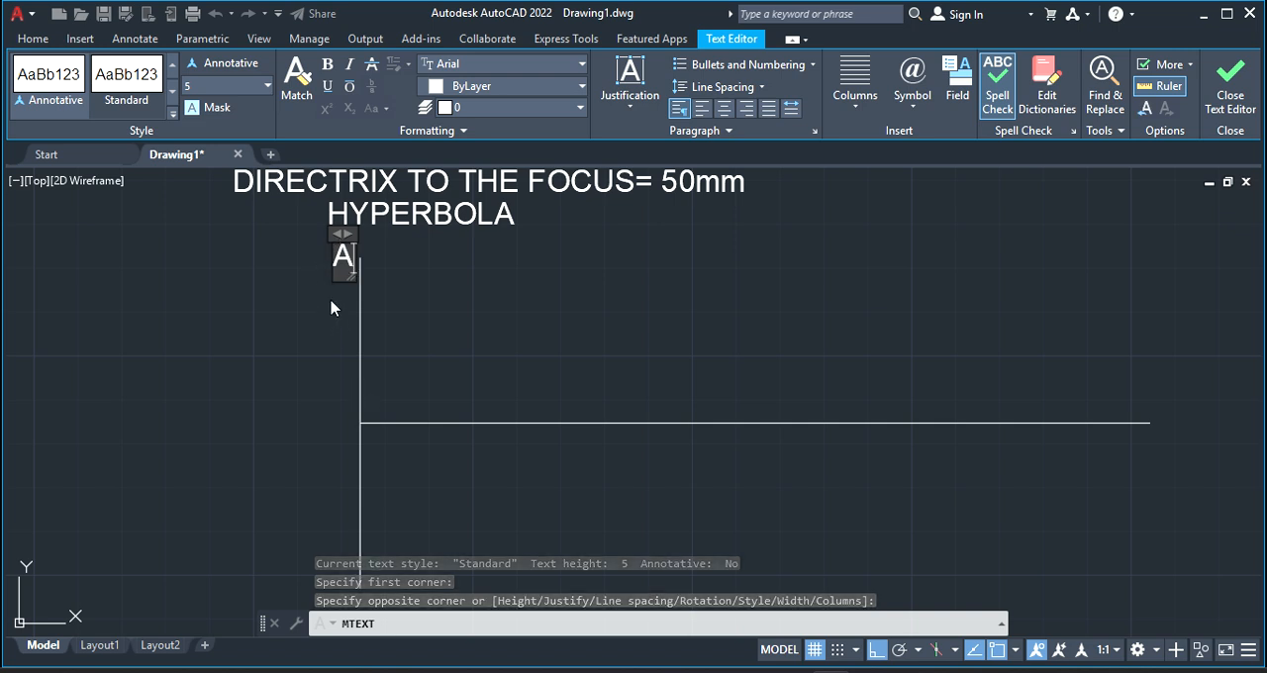
{"action": "left_click", "coordinate": [330, 306]}
Turn Ortho off and copy label A beside the left and right ends of the horizontal line
{"action": "left_click", "coordinate": [342, 253]}
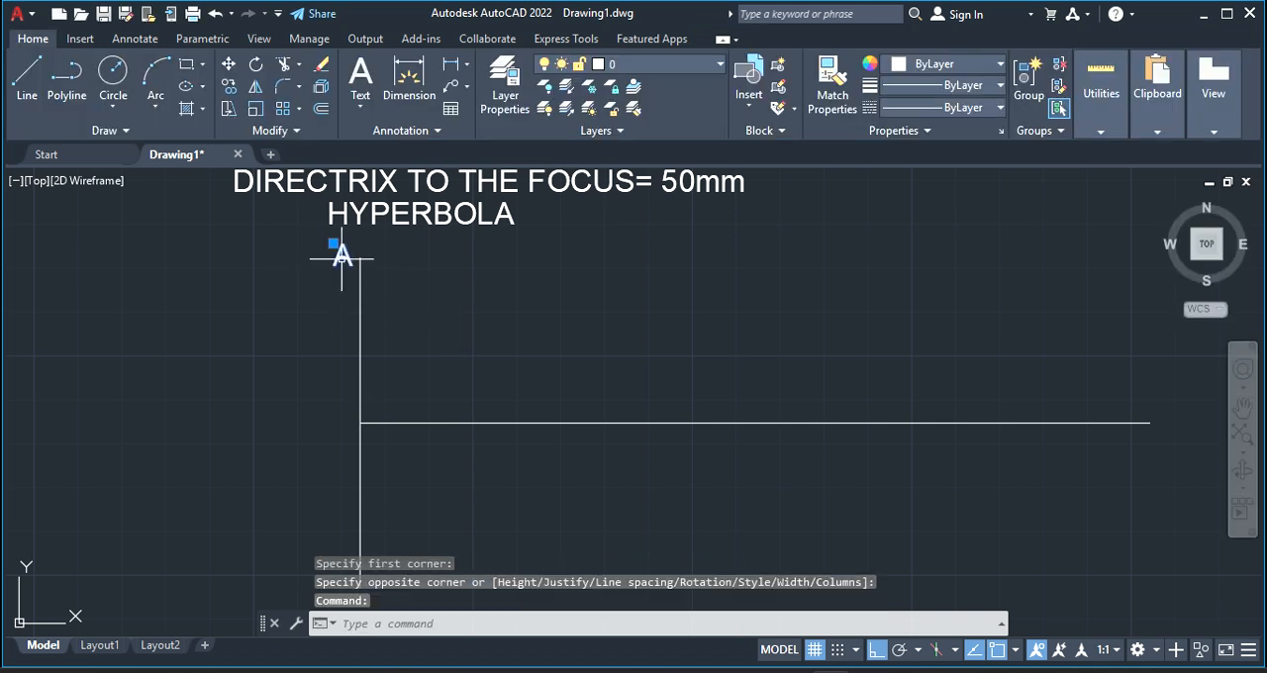
{"action": "right_click", "coordinate": [340, 251]}
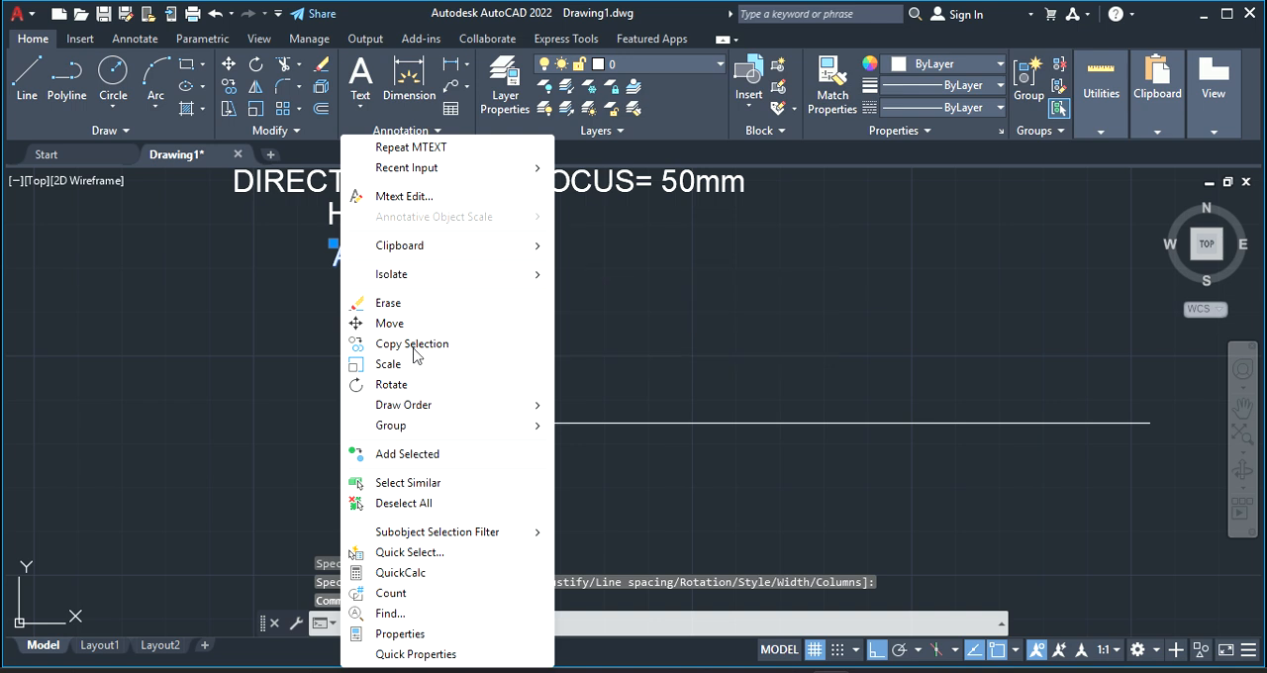
{"action": "left_click", "coordinate": [412, 344]}
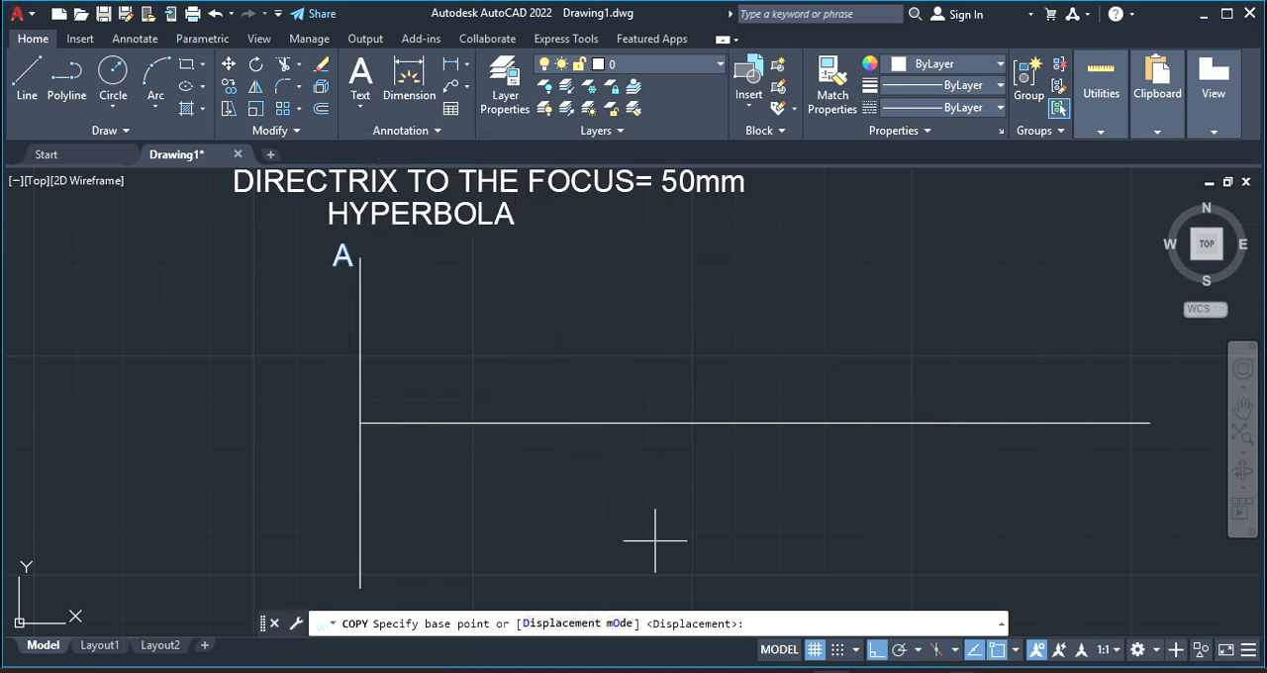
{"action": "left_click", "coordinate": [876, 651]}
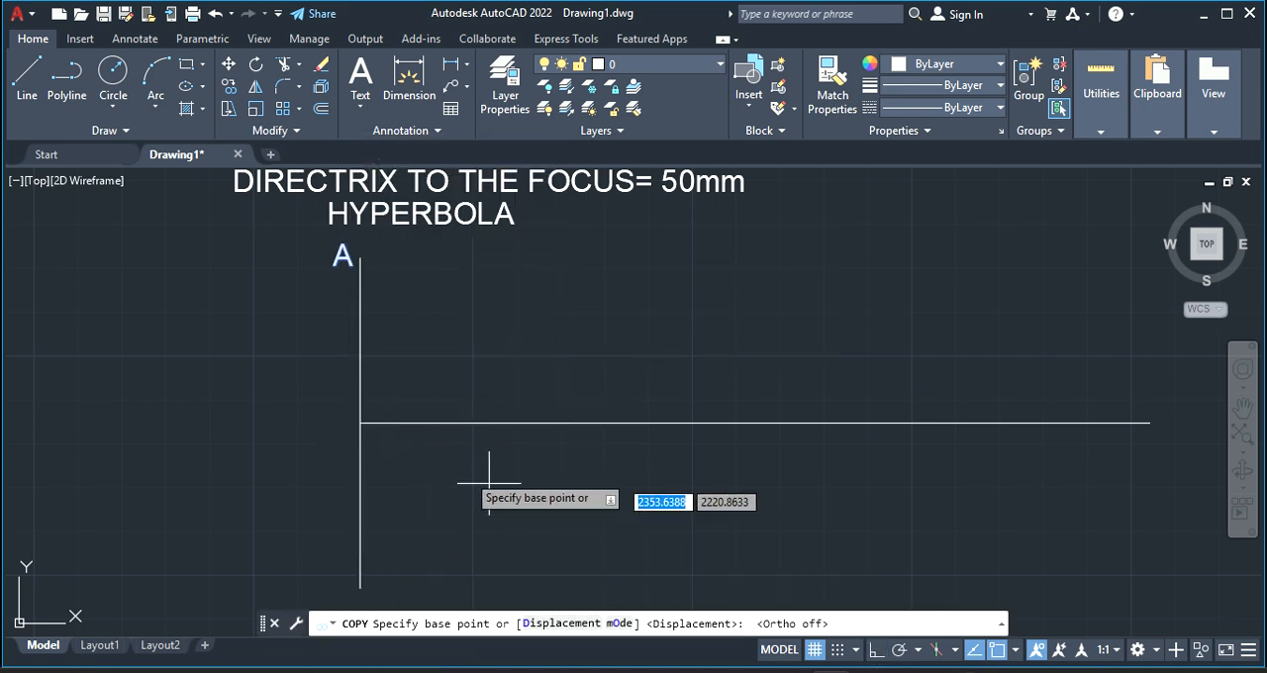
{"action": "left_click", "coordinate": [337, 424]}
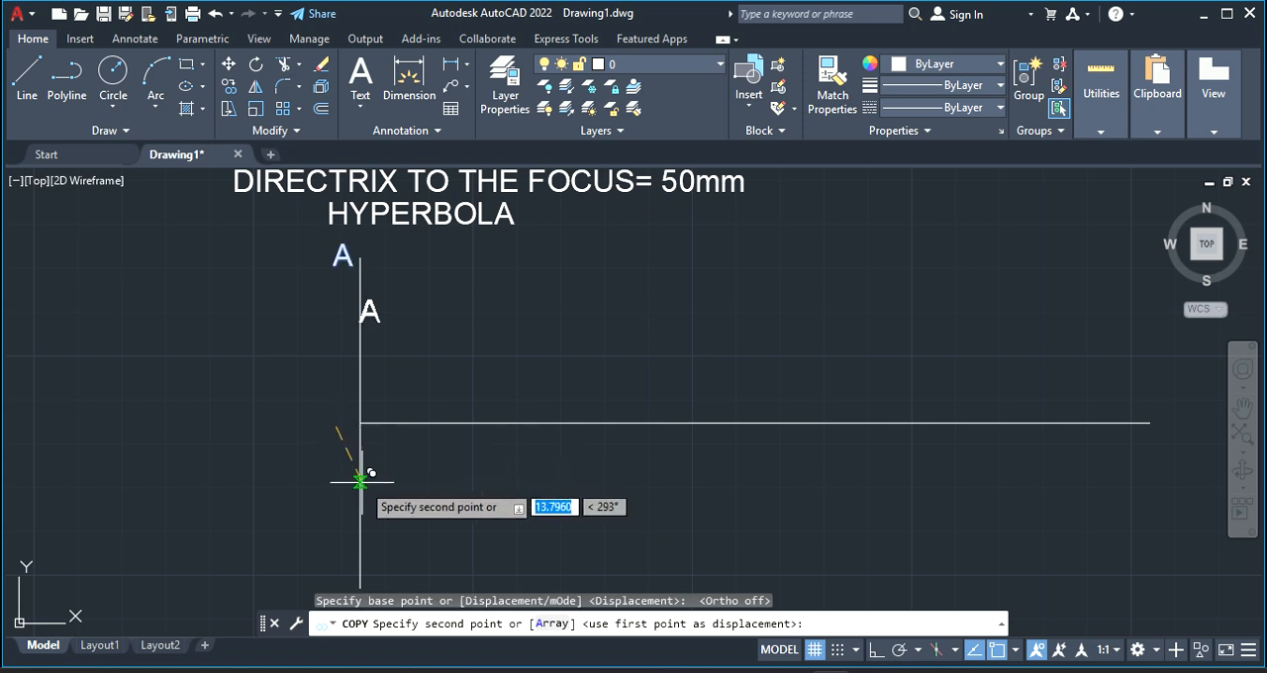
{"action": "left_click", "coordinate": [337, 590]}
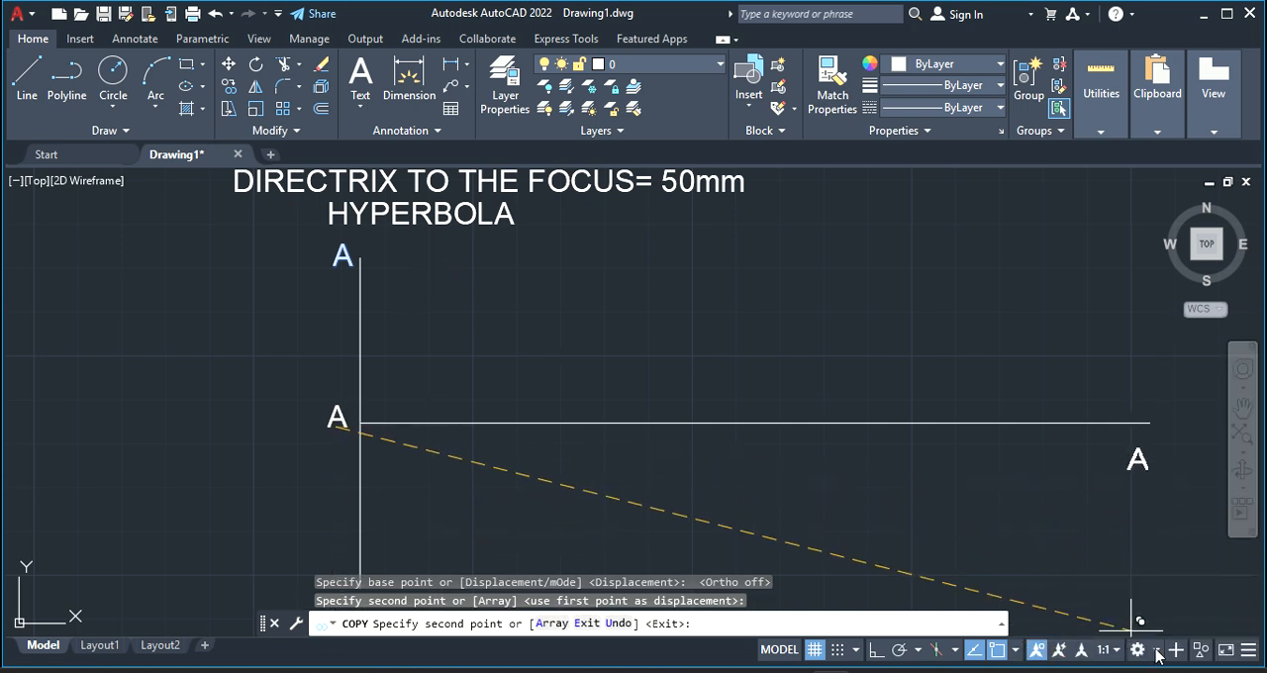
{"action": "left_click", "coordinate": [1155, 599]}
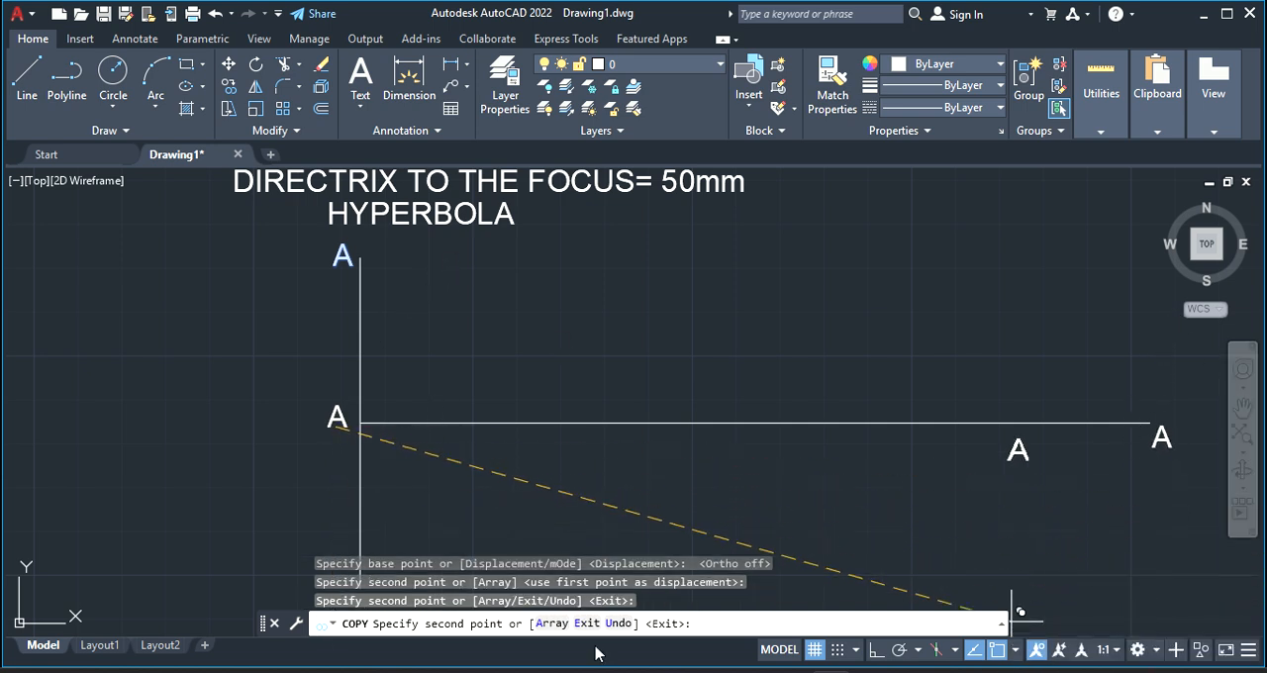
Place another copy of label A beside the lower end of the vertical line and end the copying
{"action": "scroll", "coordinate": [438, 528], "scroll_direction": "down", "scroll_amount": 2}
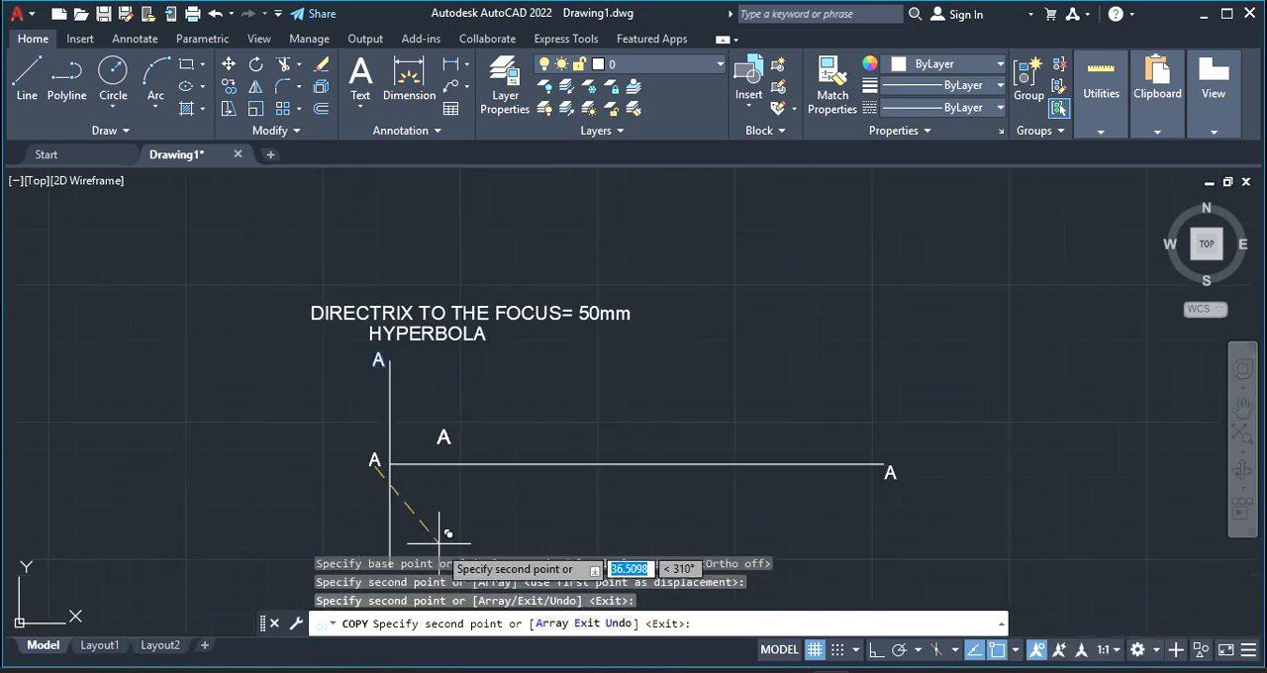
{"action": "right_click", "coordinate": [432, 417]}
{"action": "left_click", "coordinate": [479, 336]}
{"action": "left_click_drag", "start_coordinate": [476, 330], "coordinate": [552, 176]}
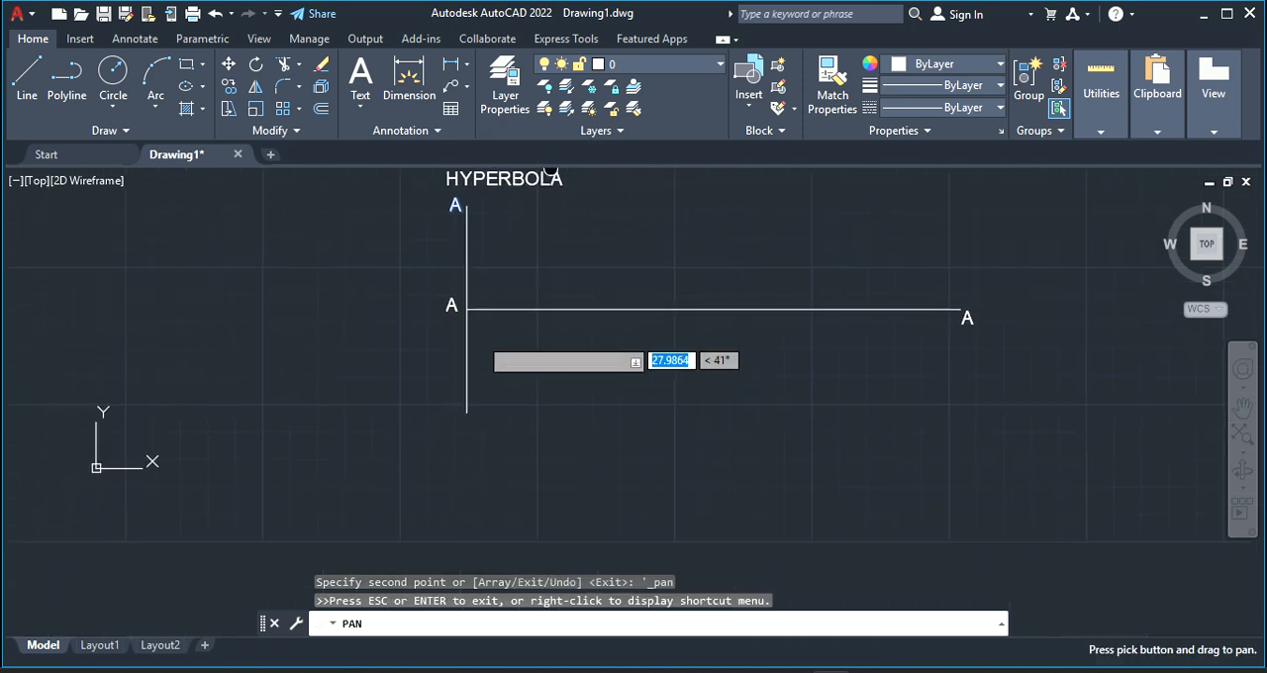
{"action": "key", "text": "Escape"}
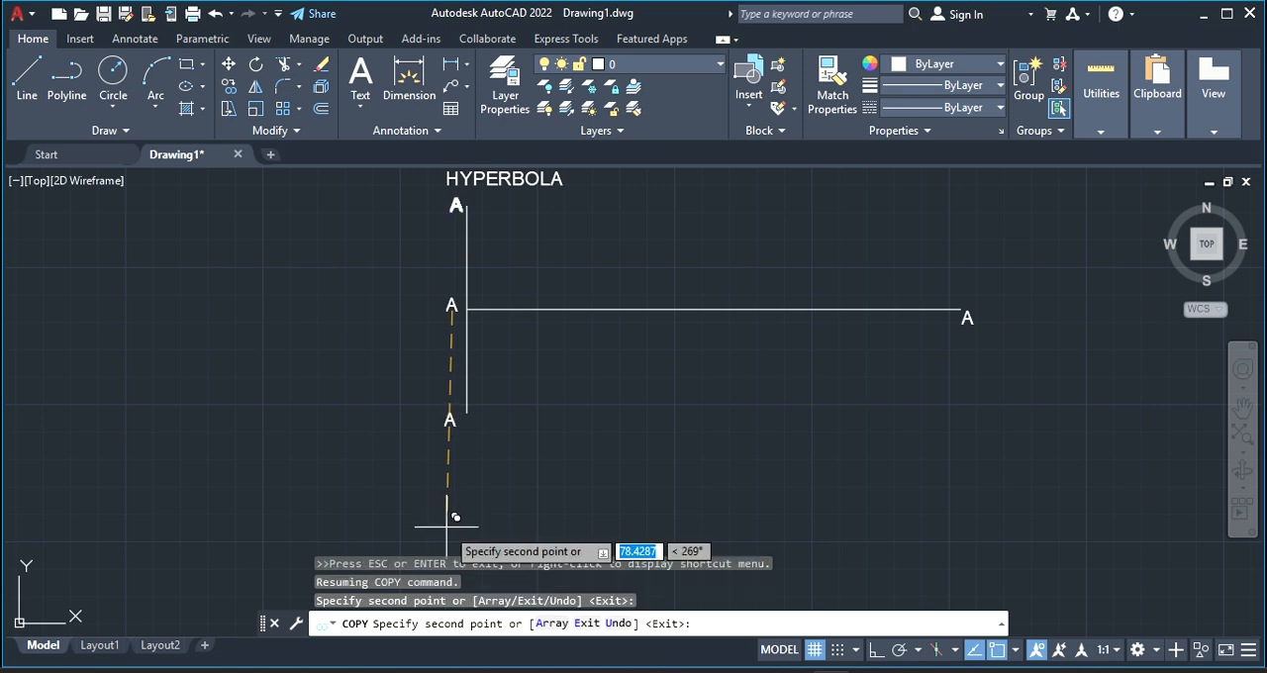
{"action": "key", "text": "Escape"}
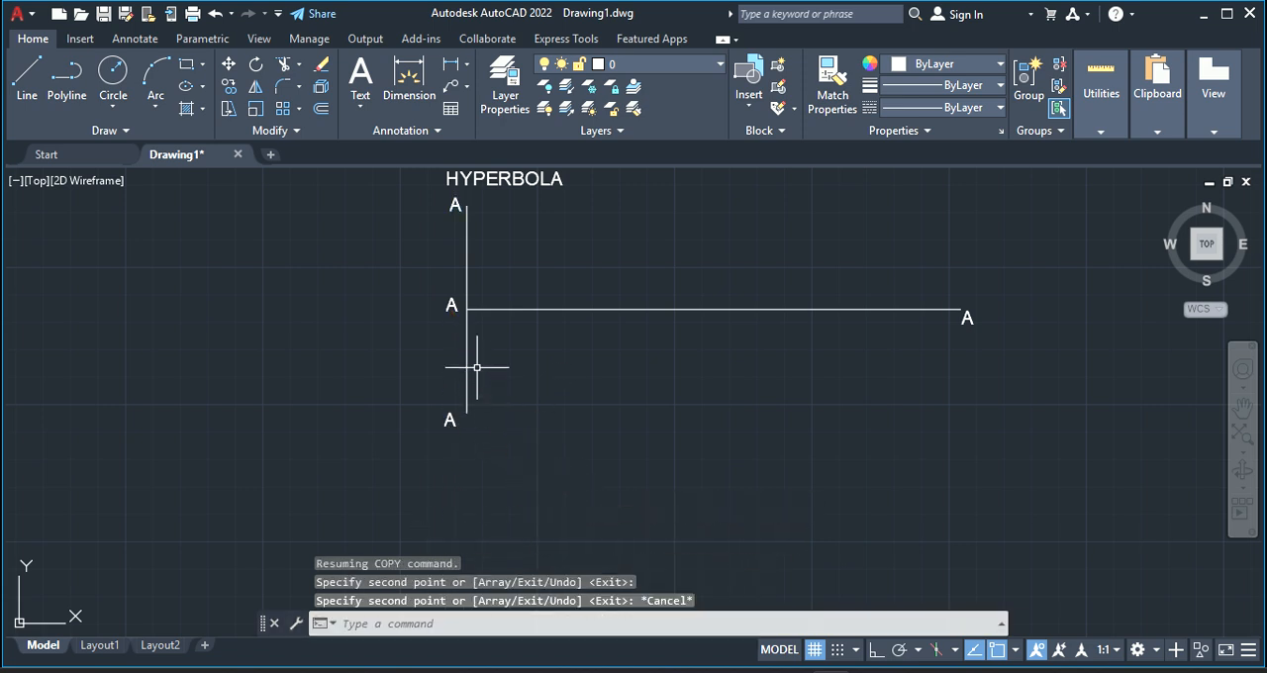
Change the labels at the horizontal line's left and right ends to C and D
{"action": "left_click", "coordinate": [453, 302]}
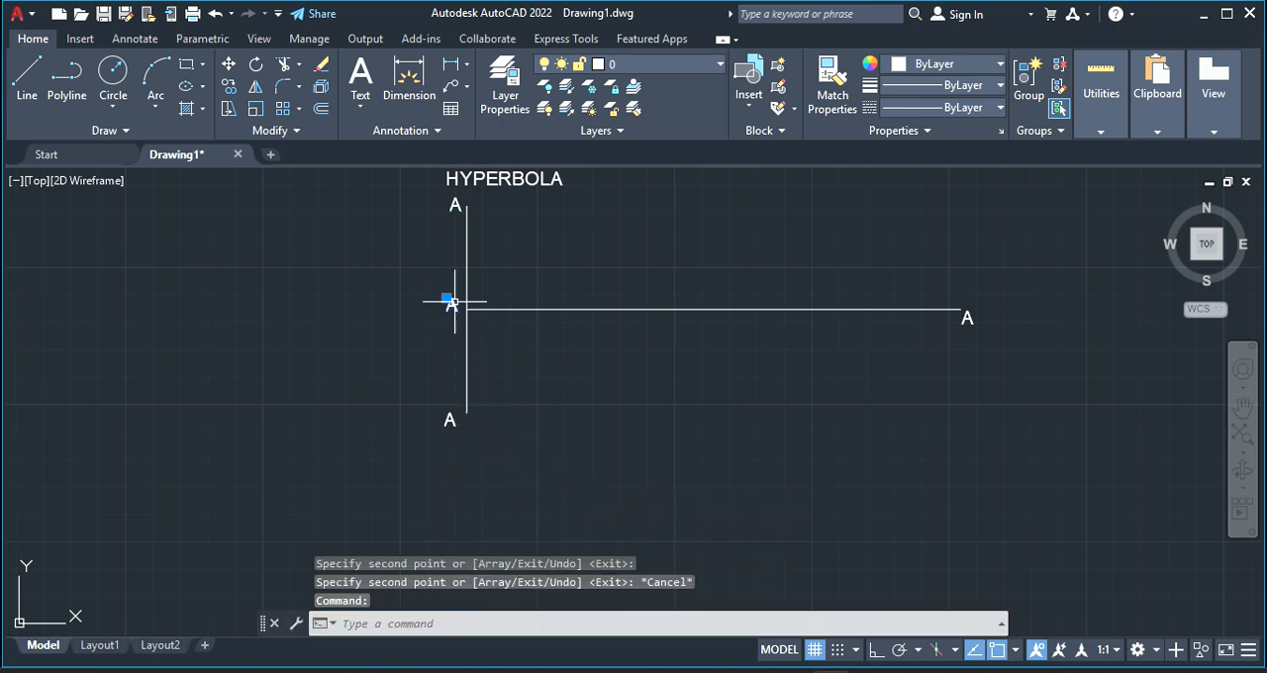
{"action": "double_click", "coordinate": [451, 305]}
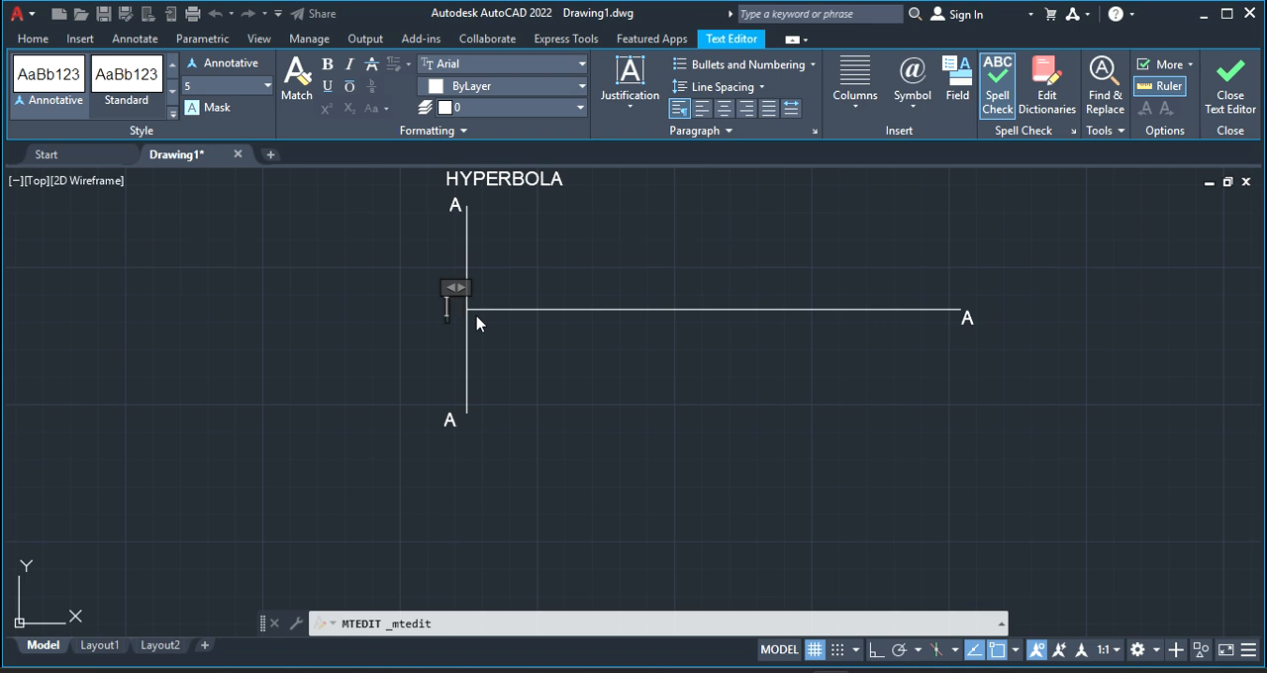
{"action": "left_click", "coordinate": [965, 318]}
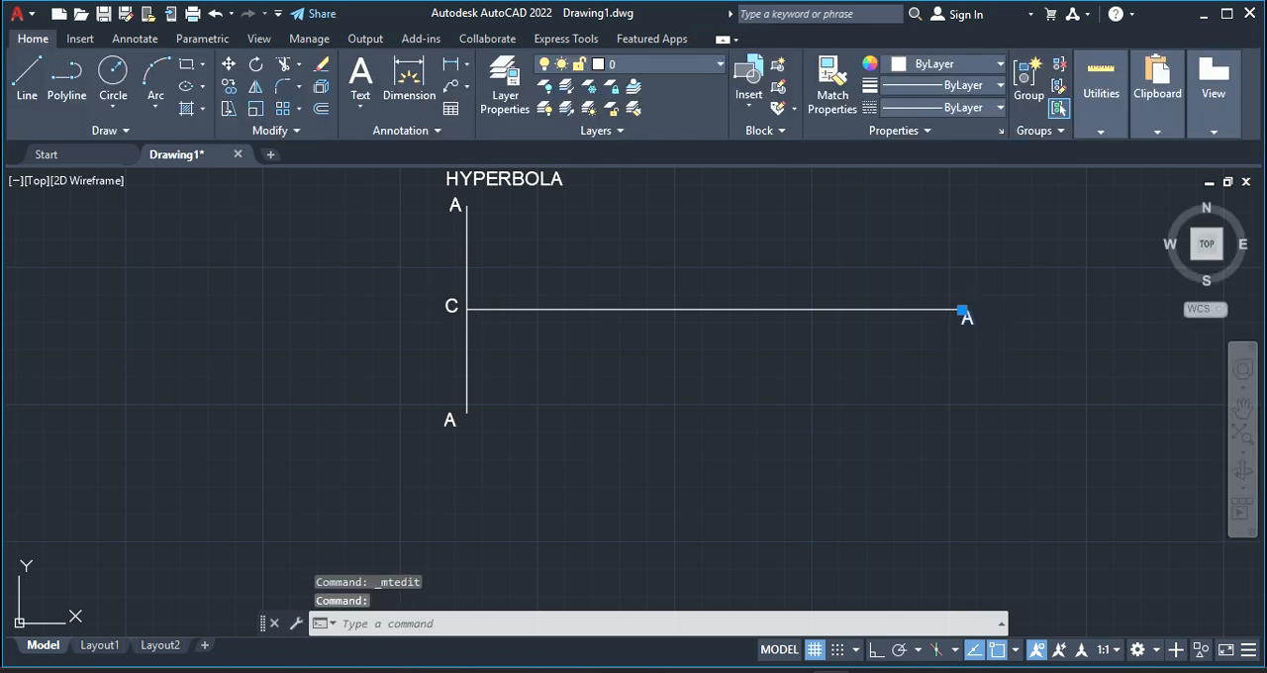
{"action": "double_click", "coordinate": [968, 317]}
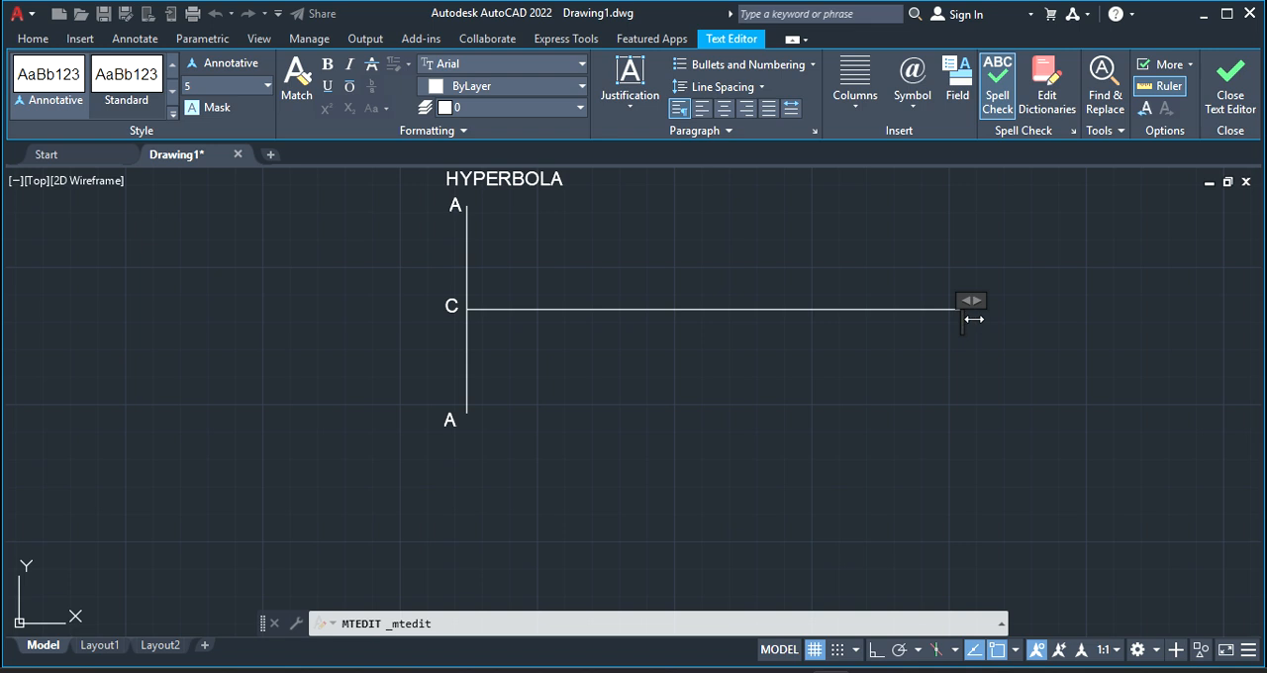
{"action": "left_click", "coordinate": [450, 420]}
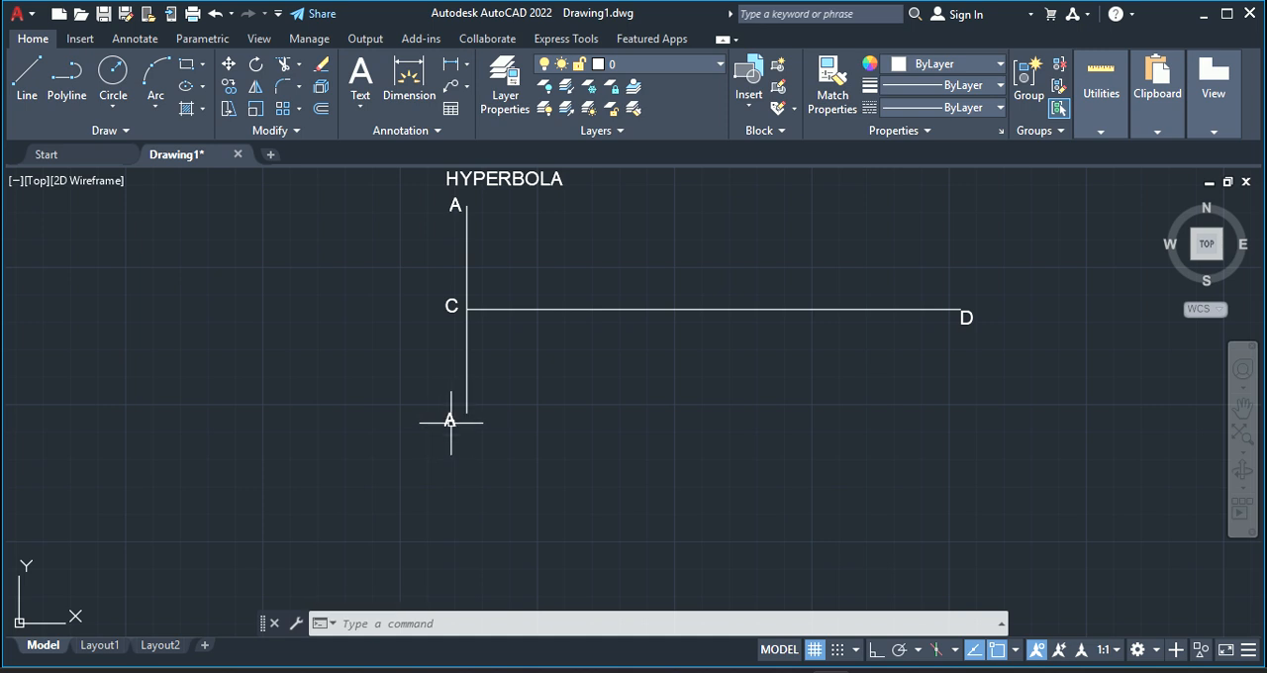
Change the label at the vertical line's lower end to B
{"action": "left_click", "coordinate": [451, 421]}
{"action": "double_click", "coordinate": [451, 421]}
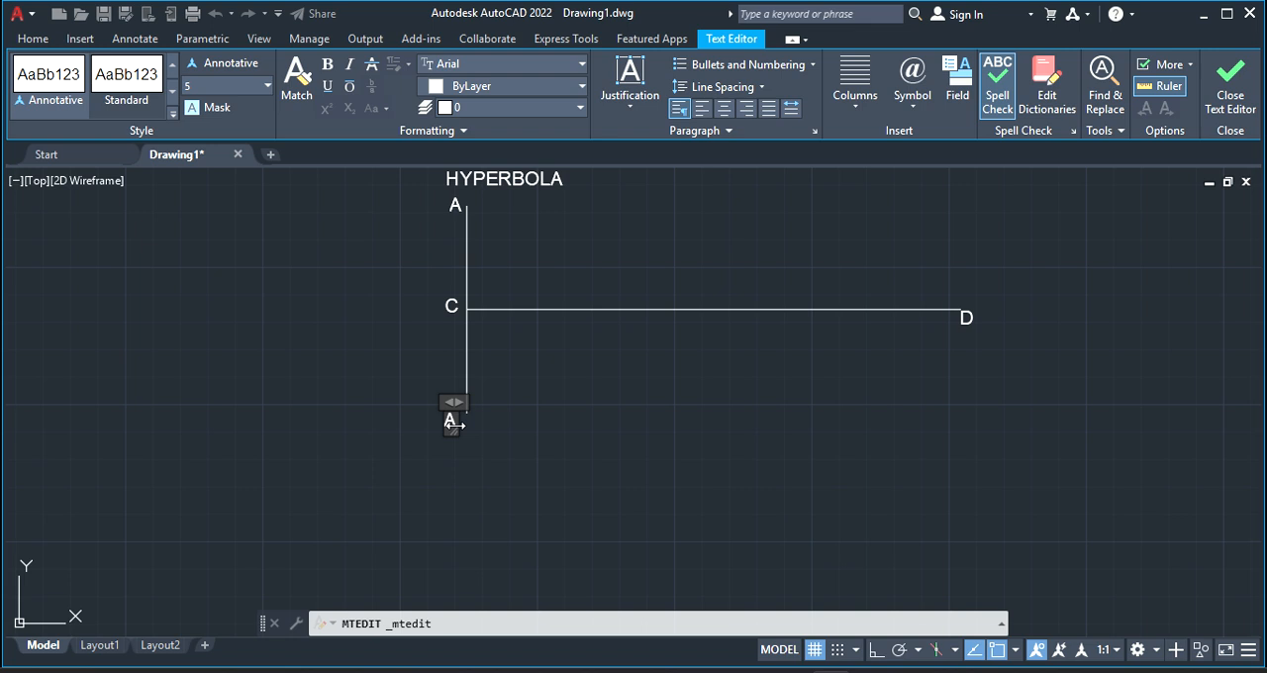
{"action": "left_click", "coordinate": [757, 384]}
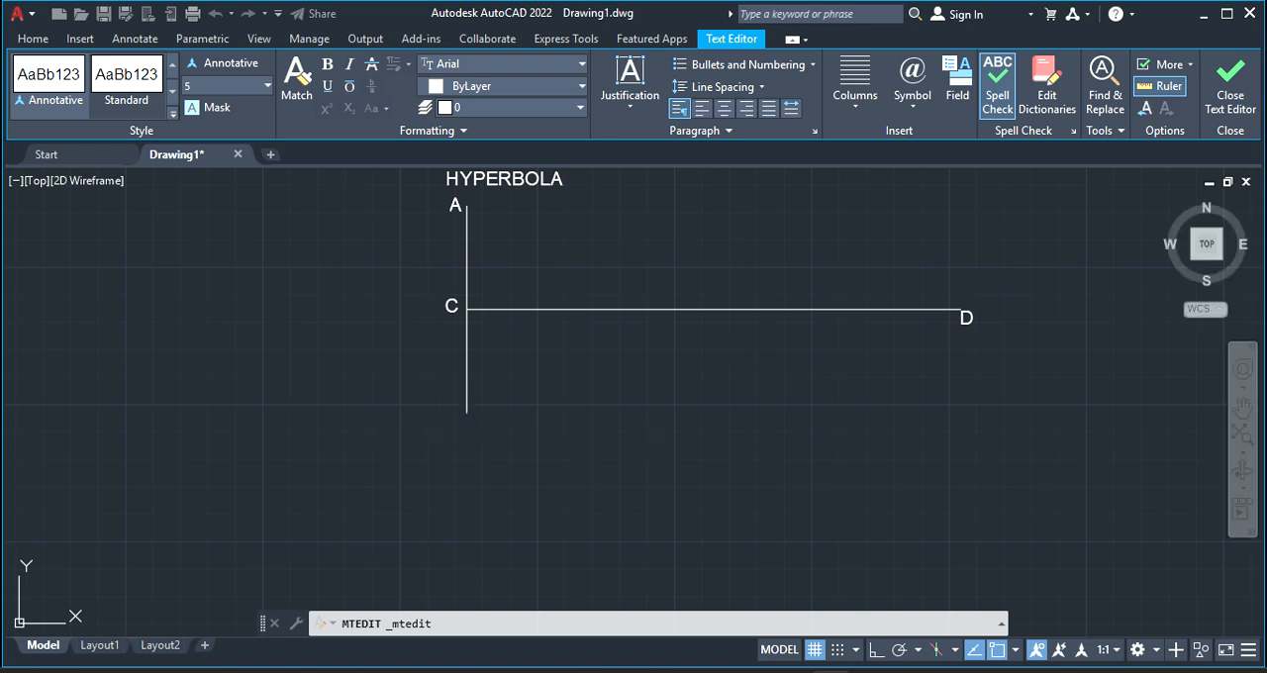
Turn Ortho on and draw a 50 mm line from C along the horizontal axis toward D
{"action": "left_click", "coordinate": [29, 91]}
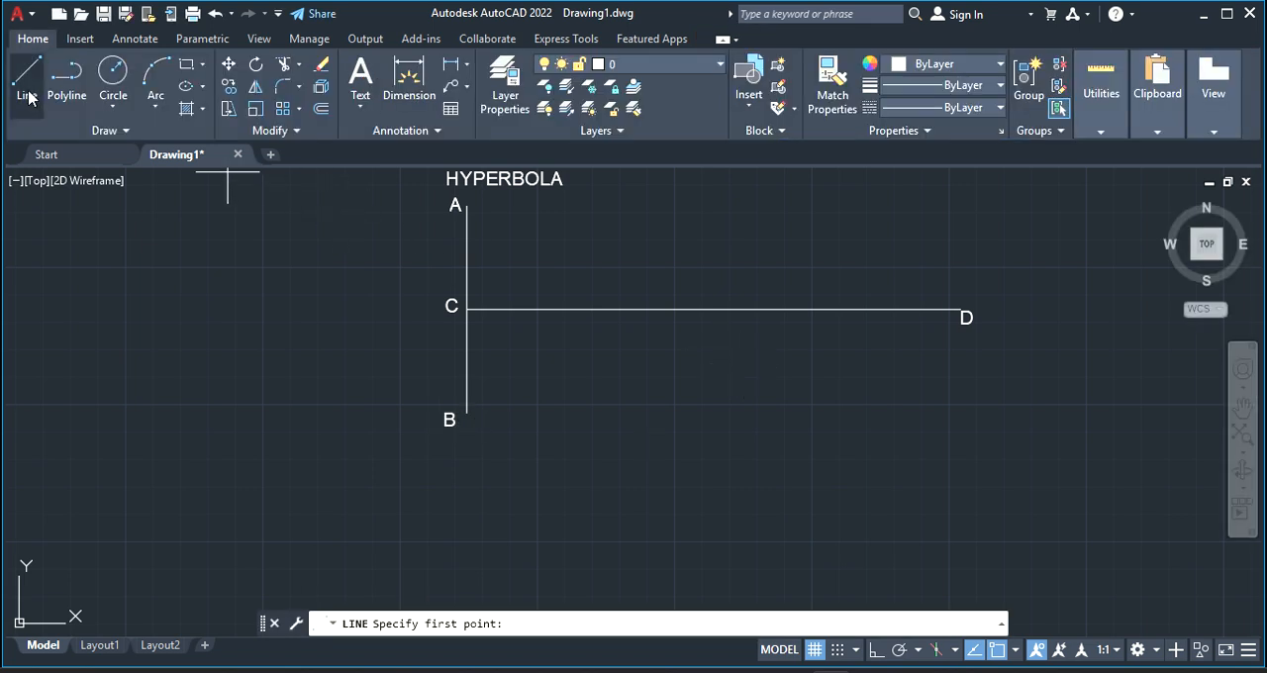
{"action": "left_click", "coordinate": [468, 309]}
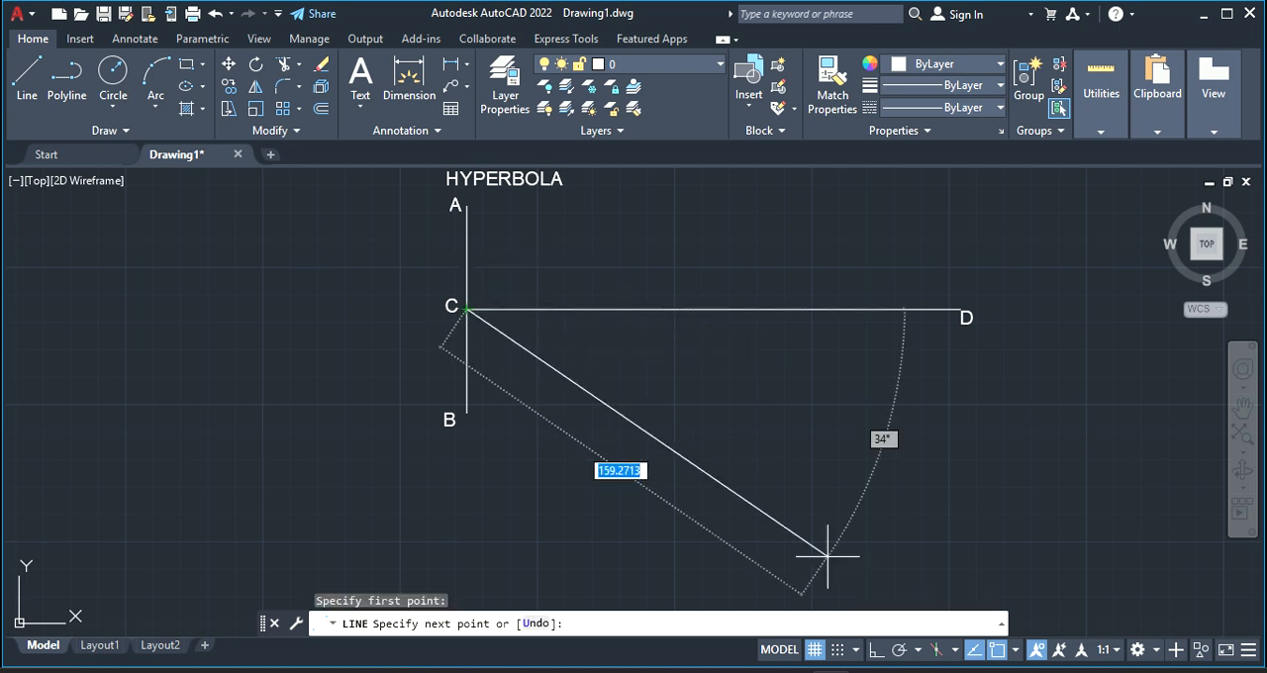
{"action": "left_click", "coordinate": [873, 653]}
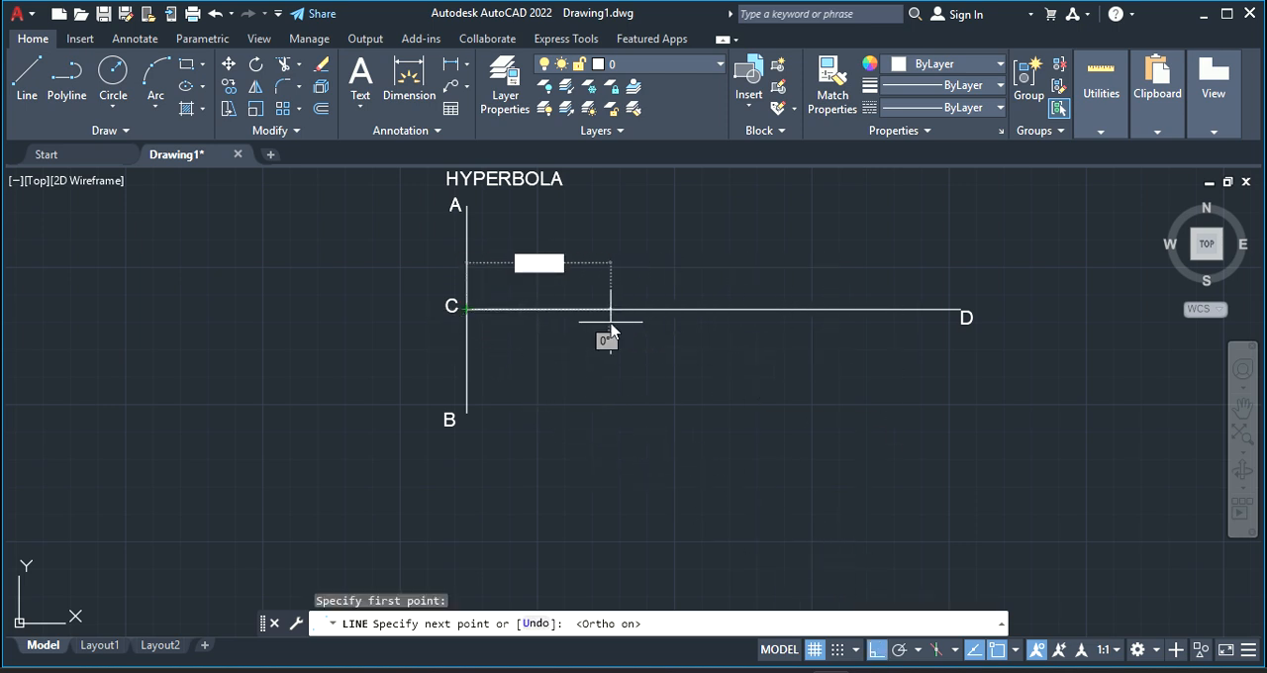
{"action": "type", "text": "50"}
{"action": "key", "text": "Return"}
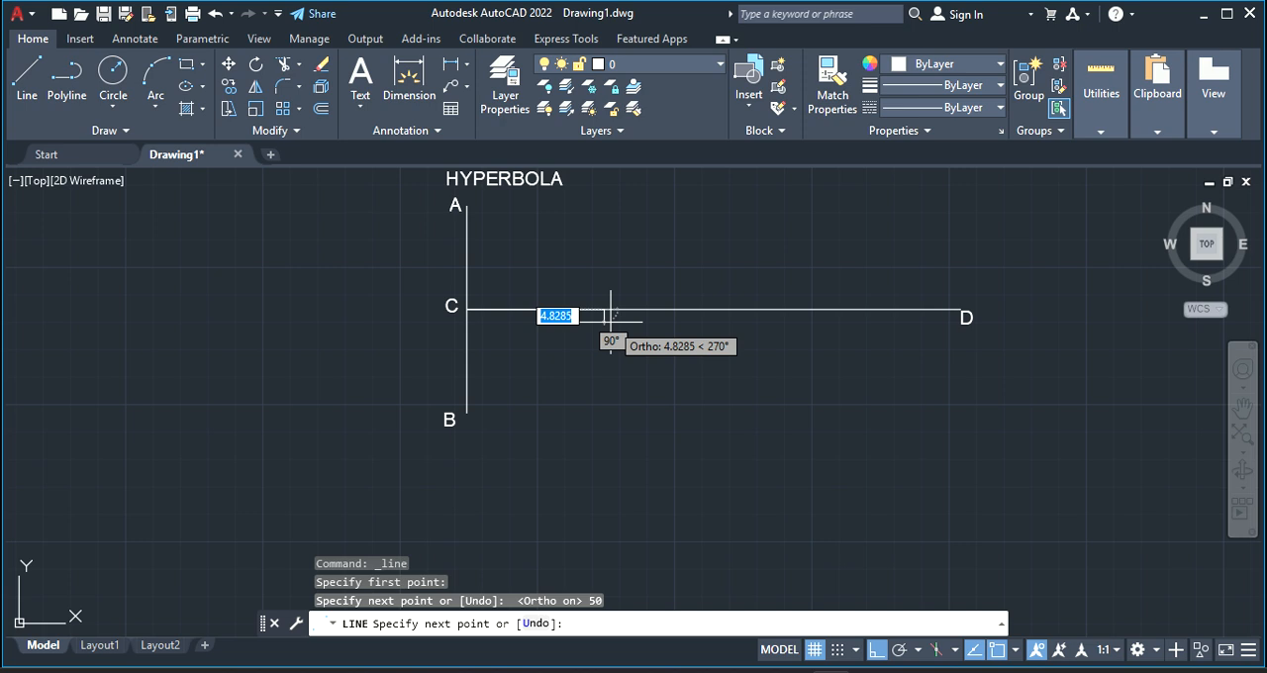
{"action": "right_click", "coordinate": [624, 237]}
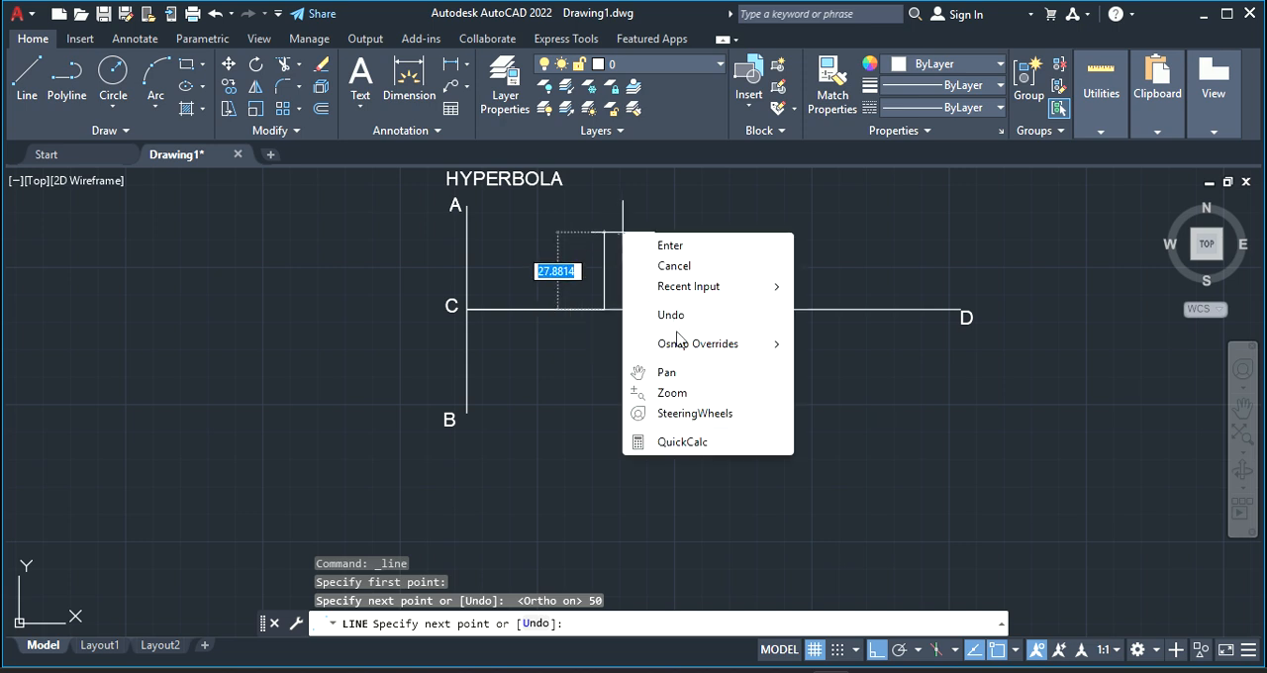
{"action": "left_click", "coordinate": [674, 379]}
{"action": "left_click_drag", "start_coordinate": [676, 235], "coordinate": [659, 396]}
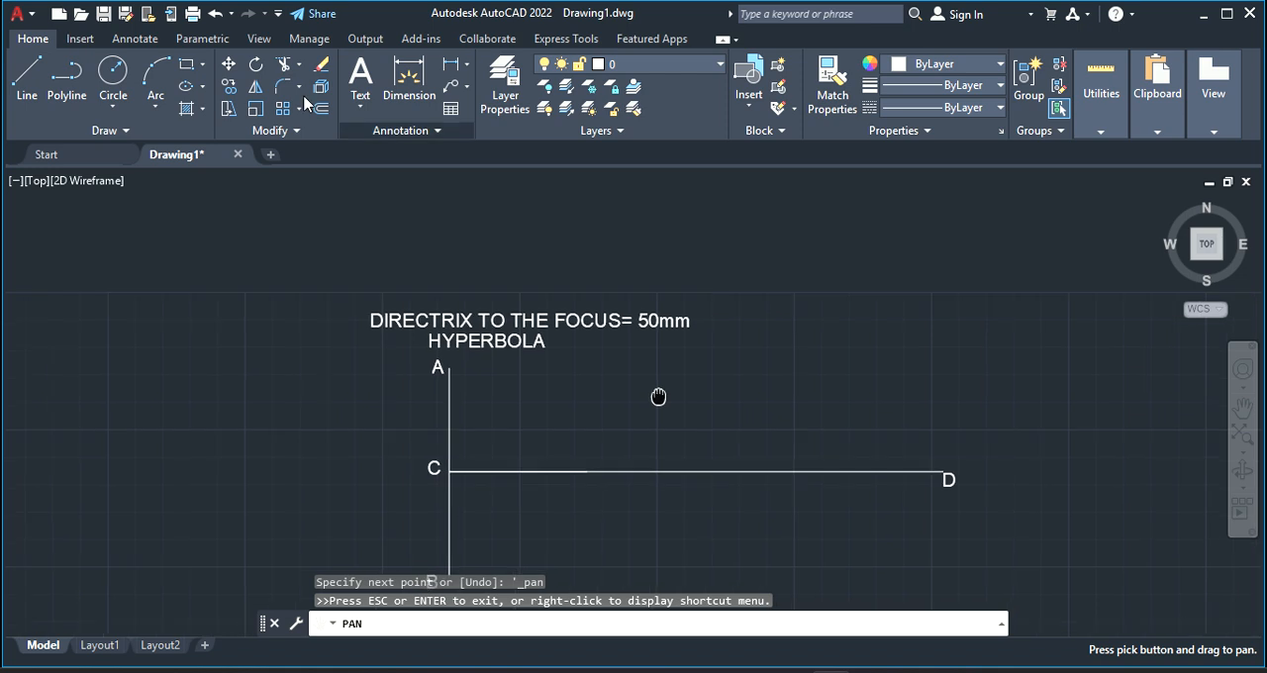
Draw a vertical line about 83 mm long upward from the end of the 50 mm line on axis CD
{"action": "left_click", "coordinate": [43, 94]}
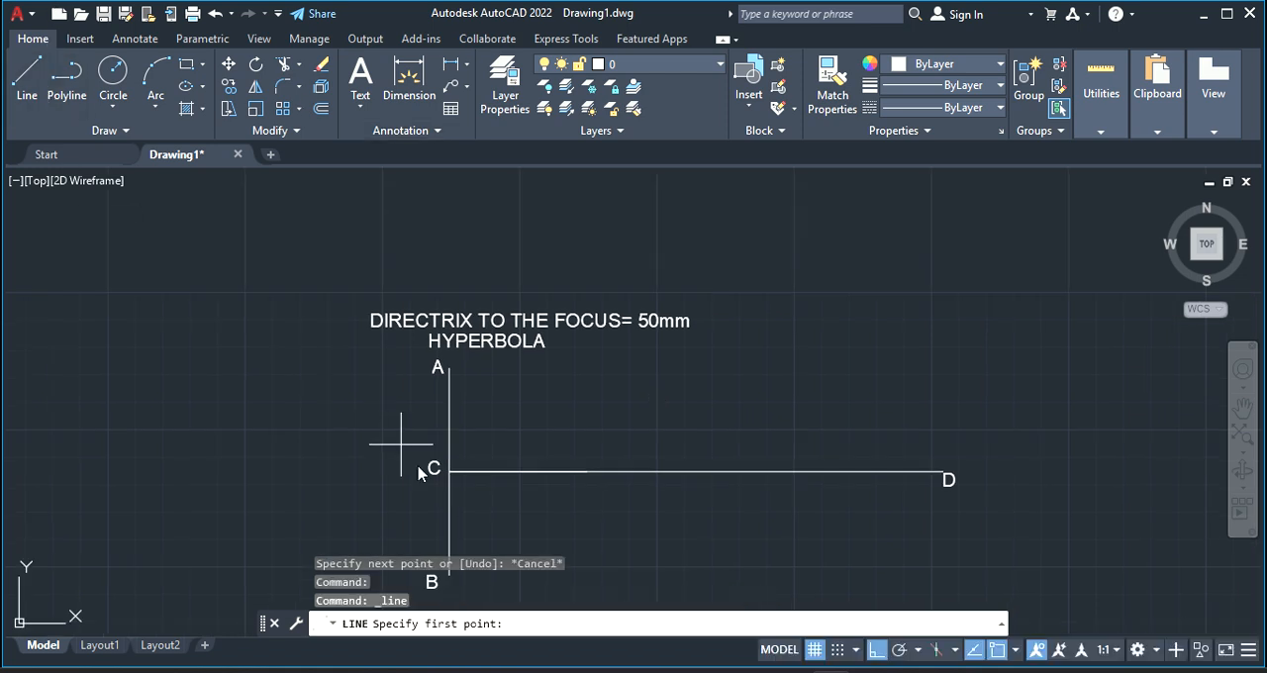
{"action": "left_click", "coordinate": [587, 471]}
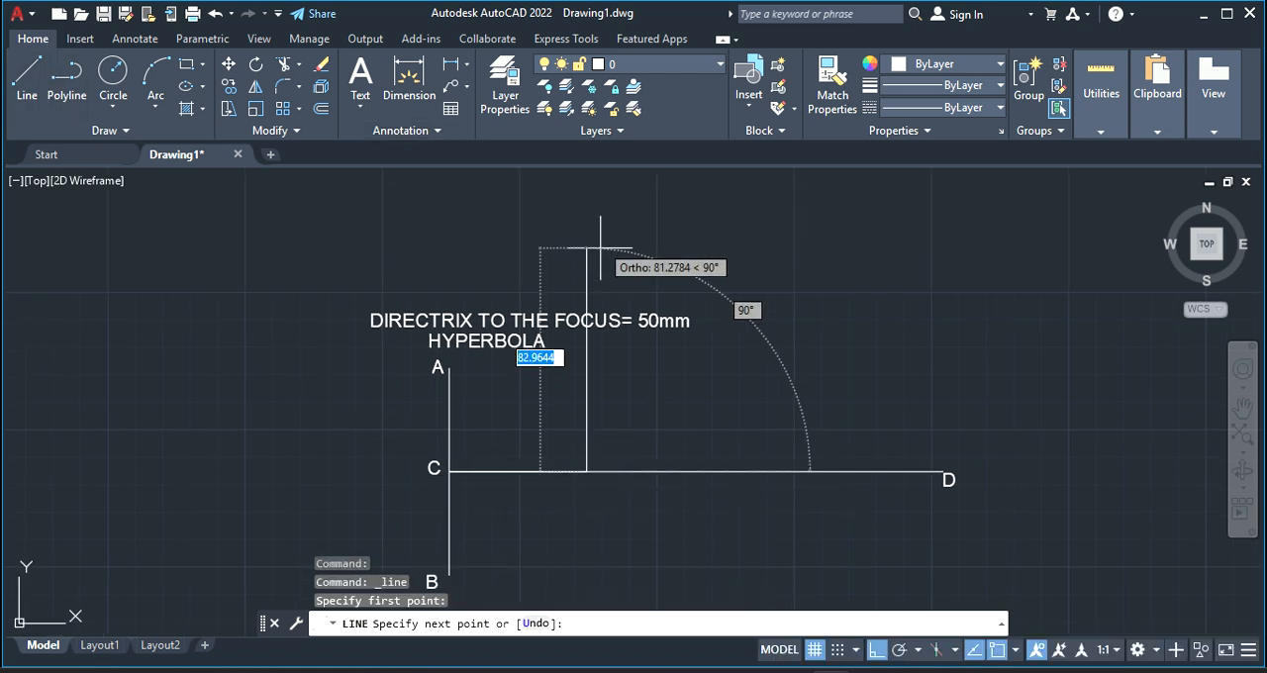
{"action": "right_click", "coordinate": [592, 239]}
{"action": "left_click", "coordinate": [629, 259]}
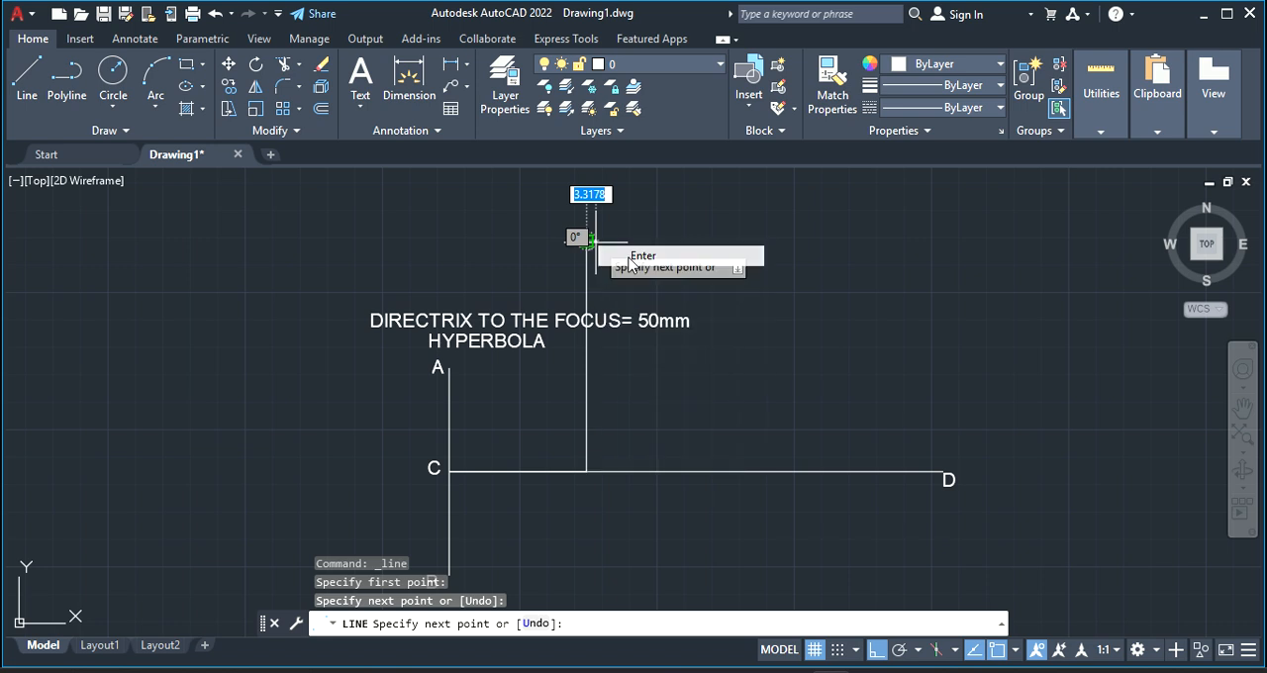
Move the text "DIRECTRIX TO THE FOCUS= 50mm" straight up, above the top of the new vertical line
{"action": "left_click", "coordinate": [461, 319]}
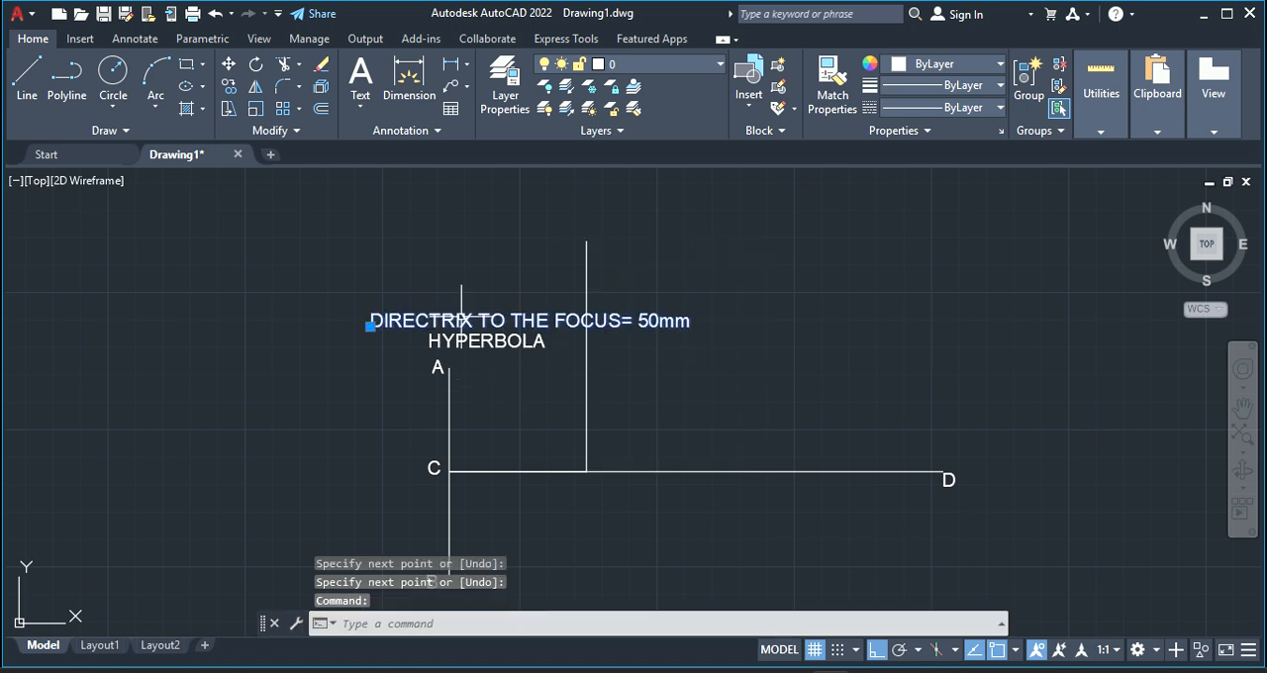
{"action": "left_click", "coordinate": [370, 325]}
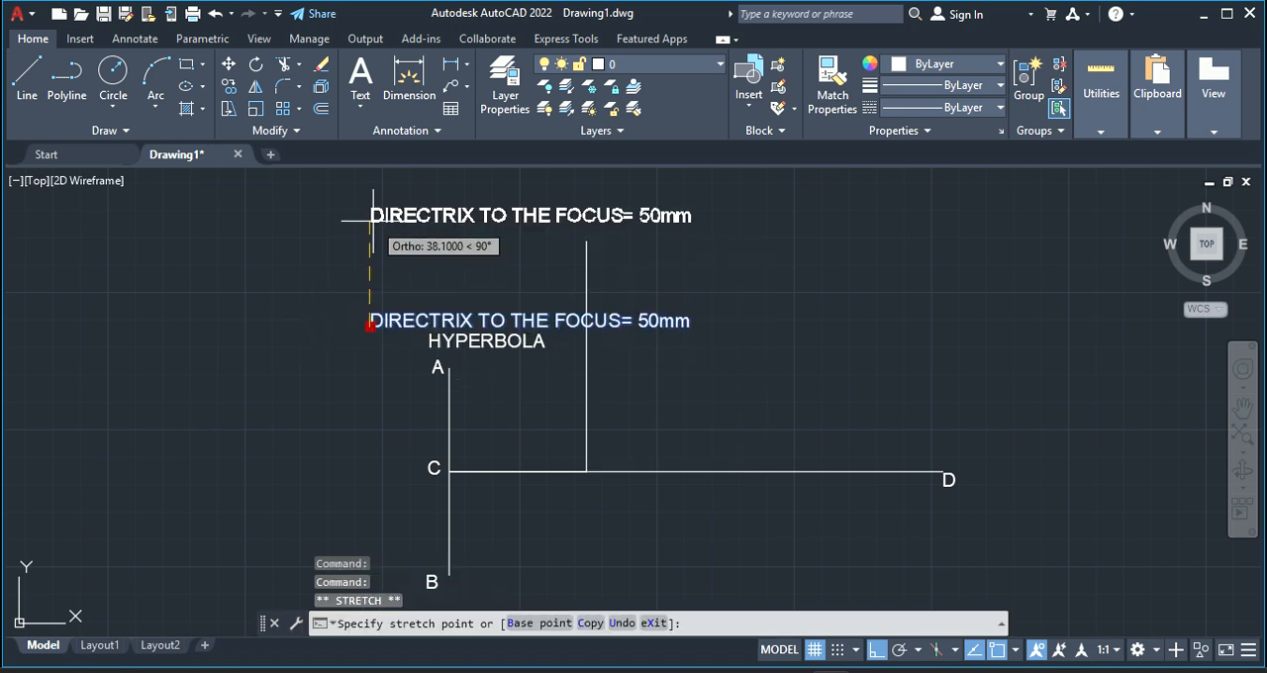
{"action": "left_click", "coordinate": [370, 188]}
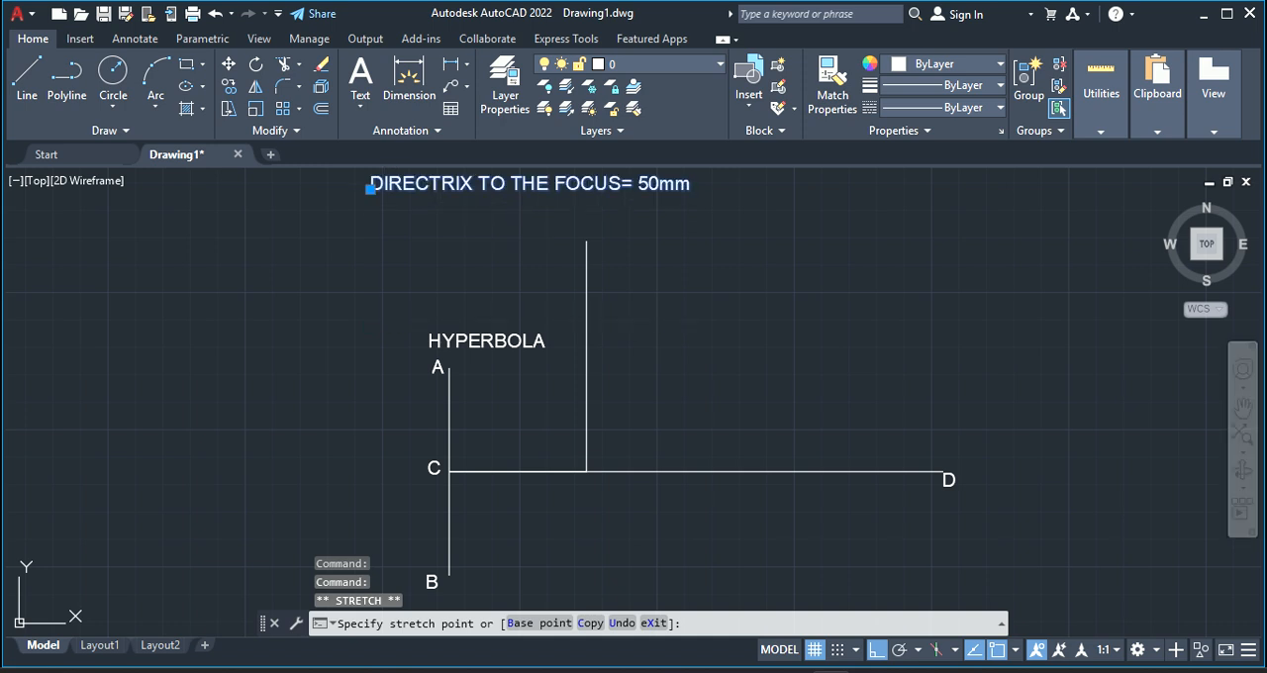
{"action": "key", "text": "Escape"}
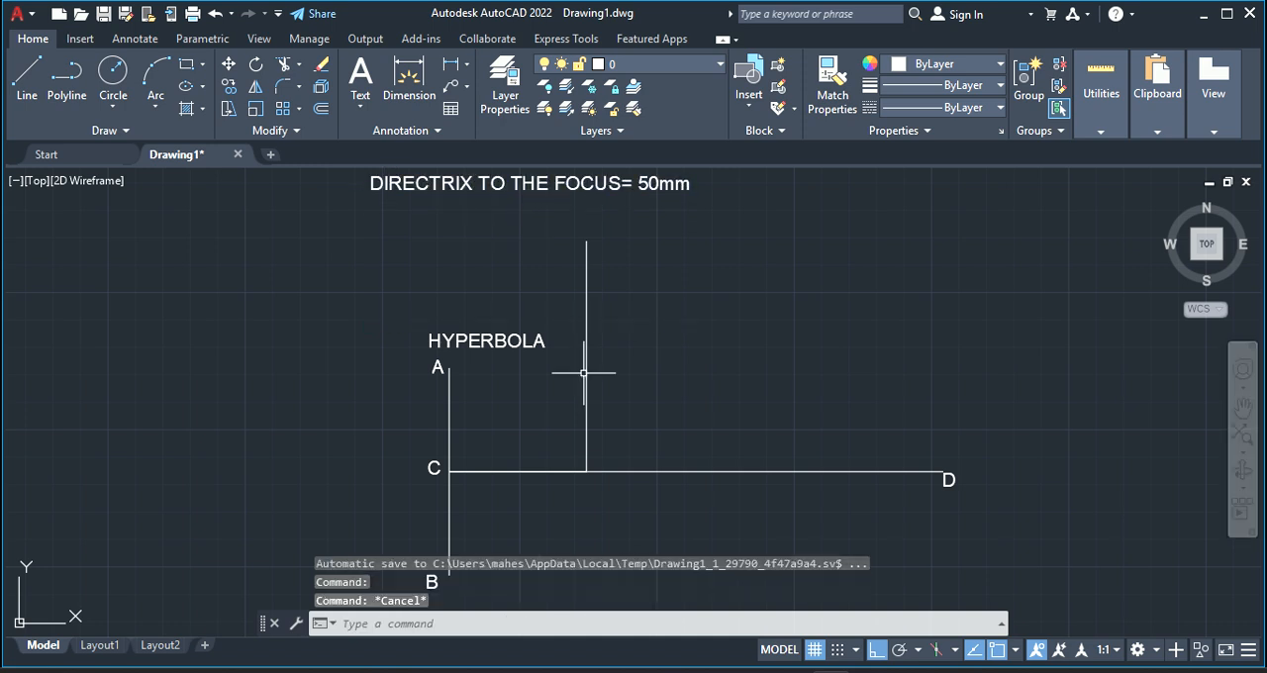
Move the text HYPERBOLA straight up to just below the directrix-to-focus title
{"action": "left_click", "coordinate": [469, 337]}
{"action": "mouse_move", "coordinate": [433, 345]}
{"action": "left_mouse_down"}
{"action": "mouse_move", "coordinate": [409, 350]}
{"action": "mouse_move", "coordinate": [425, 207]}
{"action": "mouse_move", "coordinate": [425, 352]}
{"action": "mouse_move", "coordinate": [428, 341]}
{"action": "left_mouse_up"}
{"action": "left_click", "coordinate": [428, 346]}
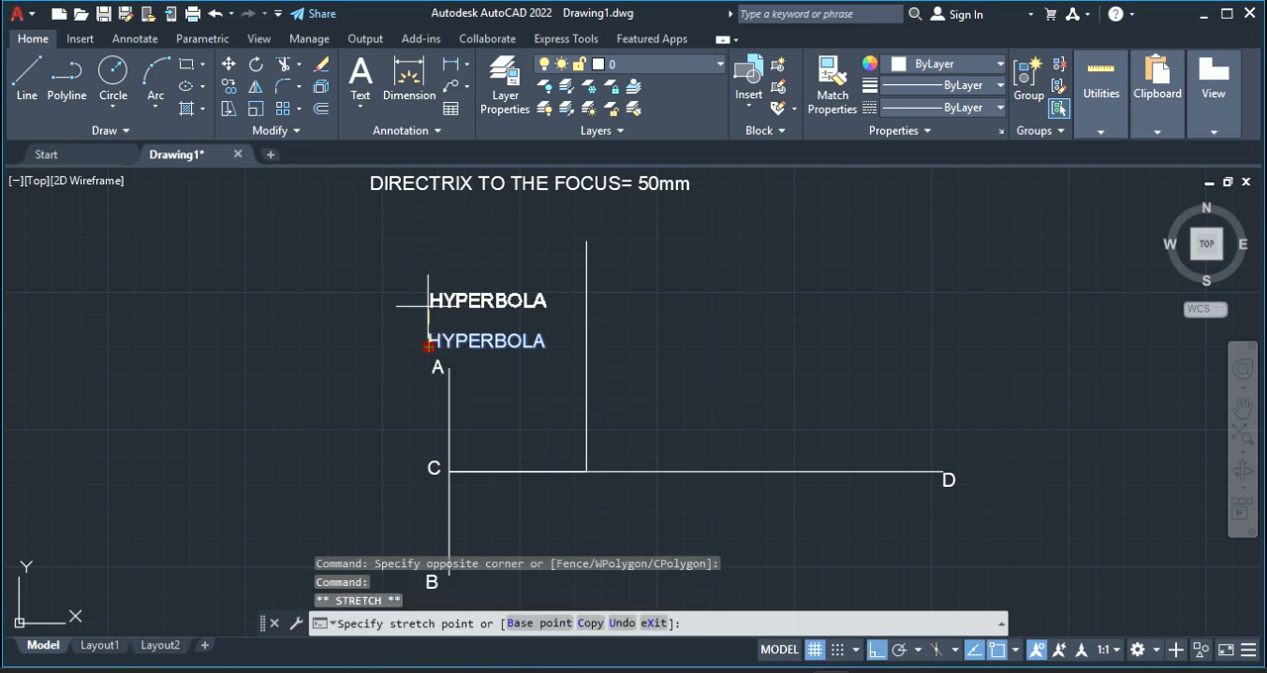
{"action": "left_click", "coordinate": [427, 210]}
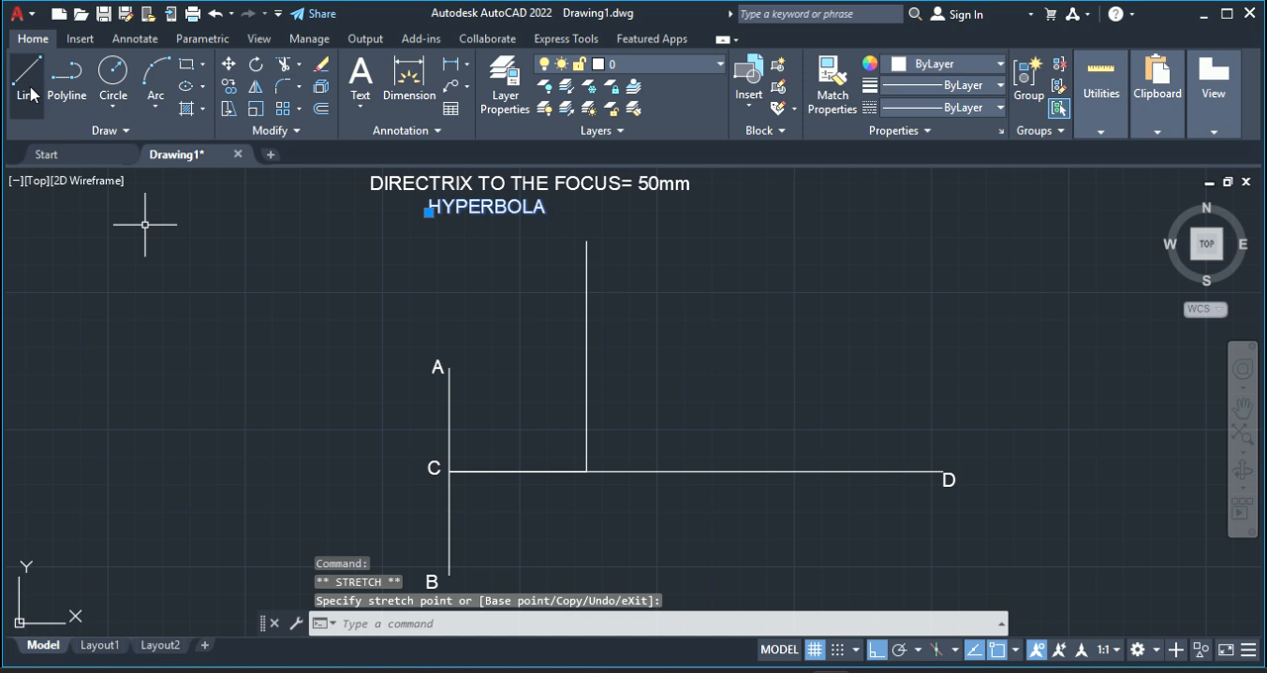
Dimension the horizontal distance from point A to the vertical line, placing the dimension a little below A
{"action": "left_click", "coordinate": [409, 79]}
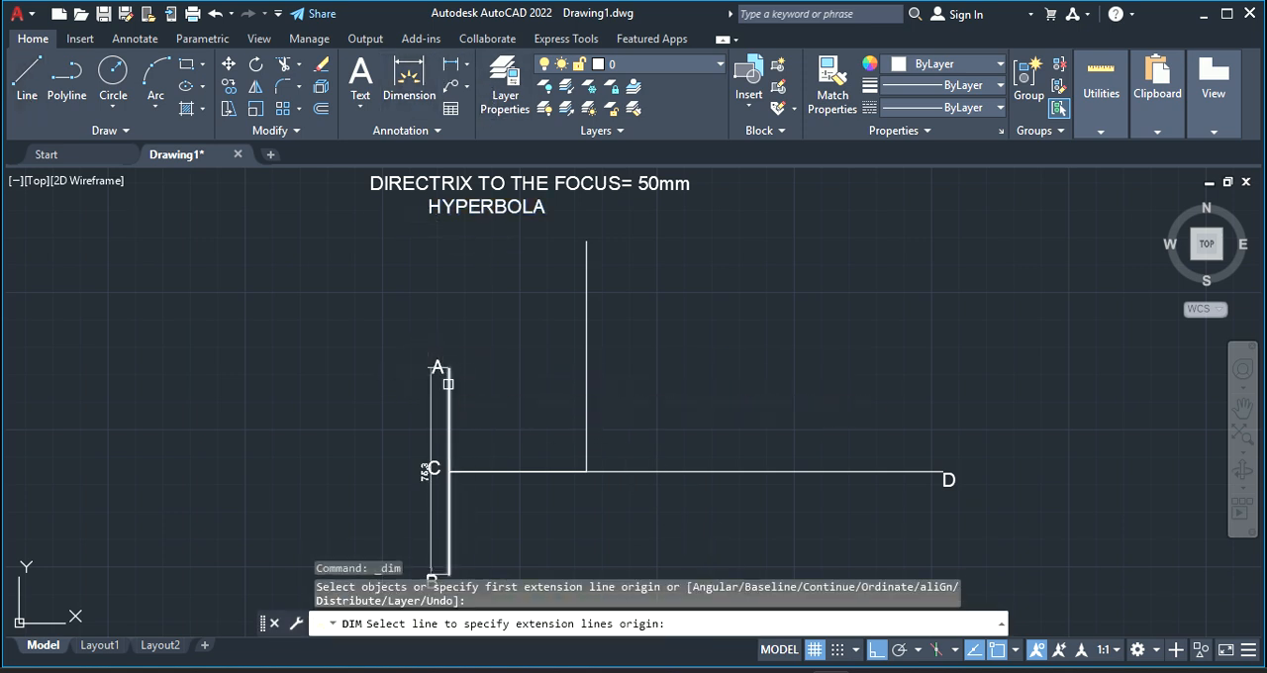
{"action": "left_click", "coordinate": [447, 367]}
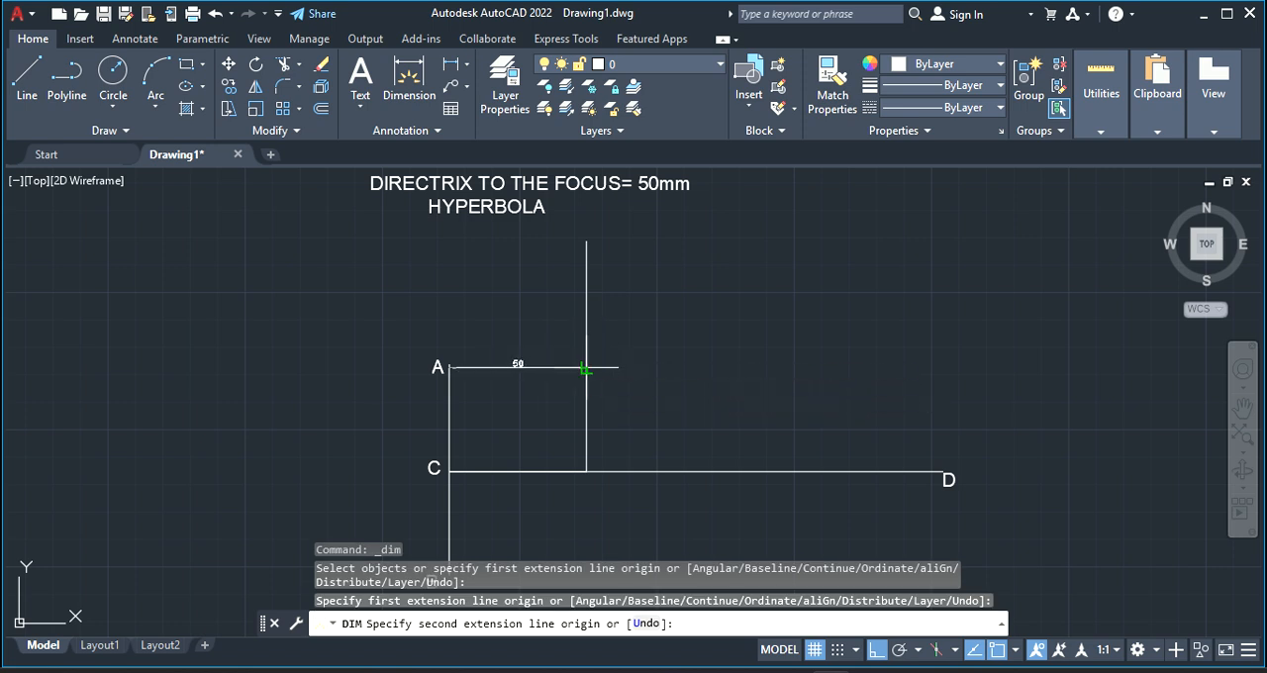
{"action": "left_click", "coordinate": [586, 368]}
{"action": "left_click", "coordinate": [551, 400]}
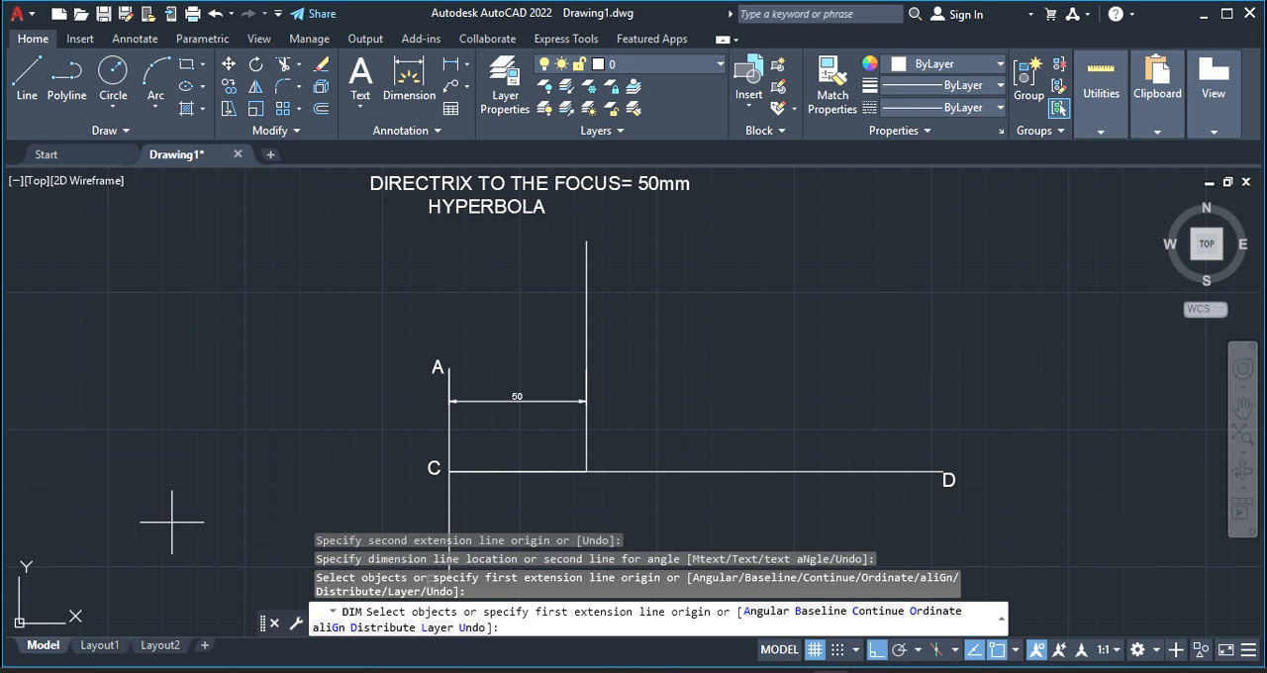
{"action": "key", "text": "Return"}
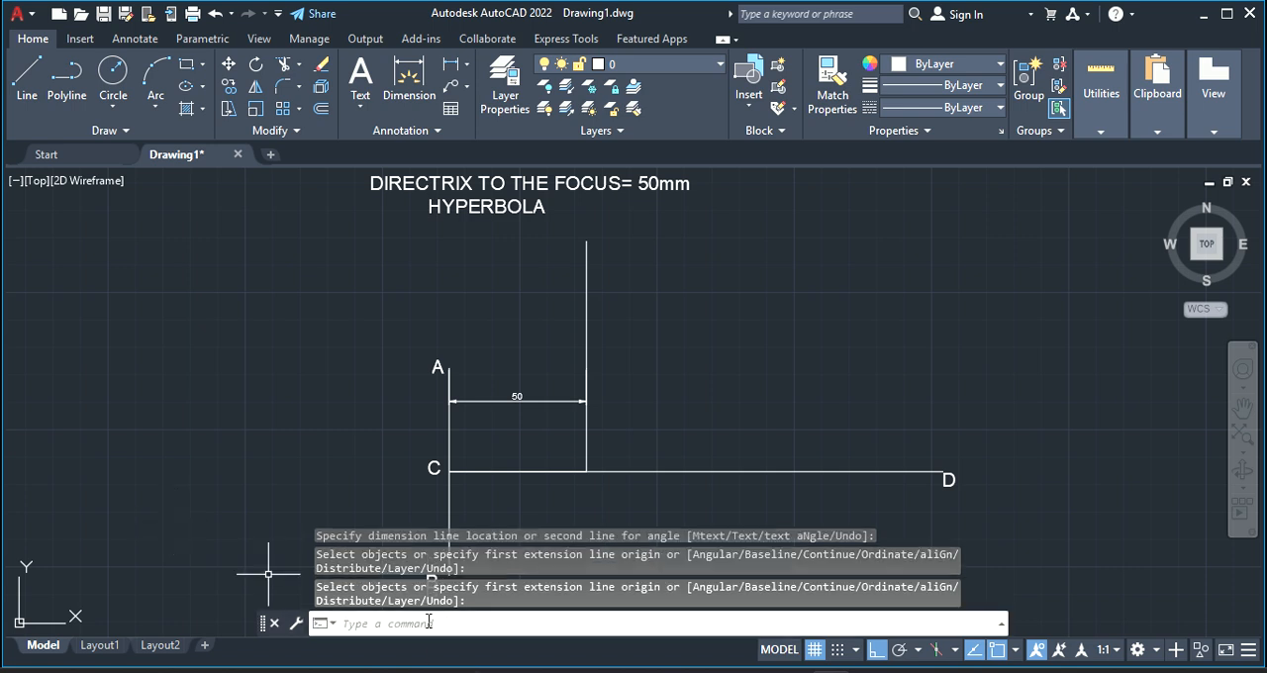
Divide the 50 mm line starting at C into 5 segments
{"action": "type", "text": "DIV"}
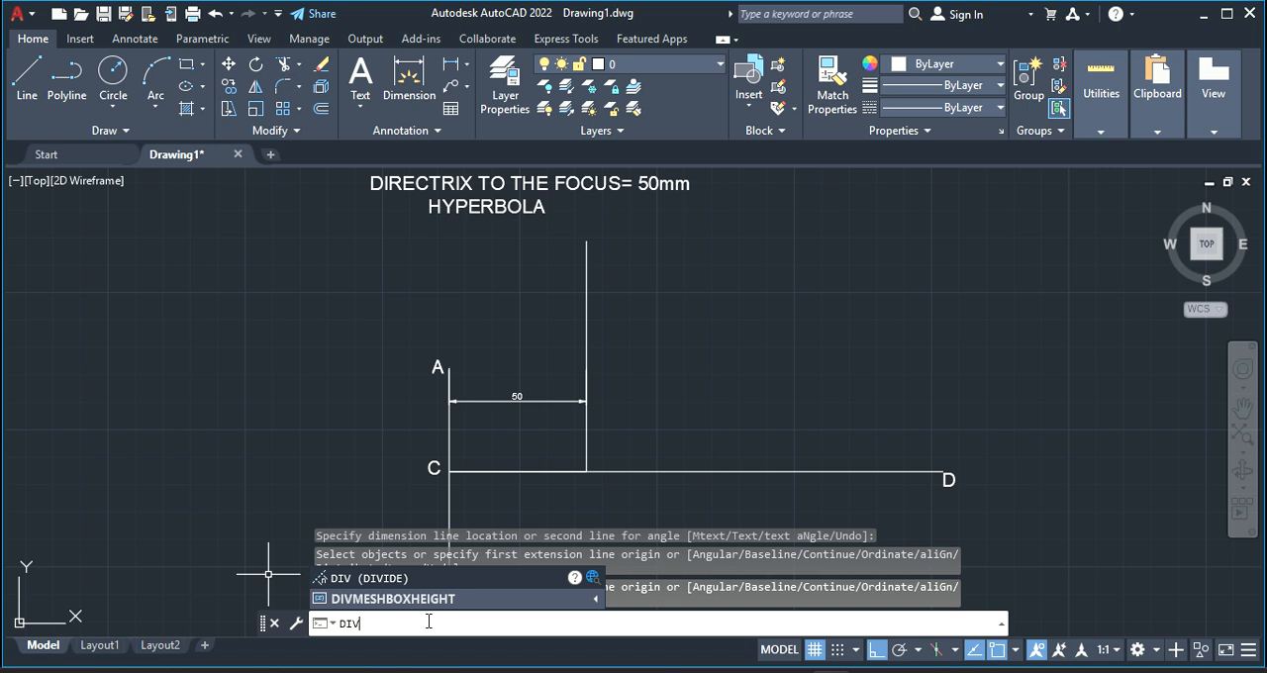
{"action": "key", "text": "Return"}
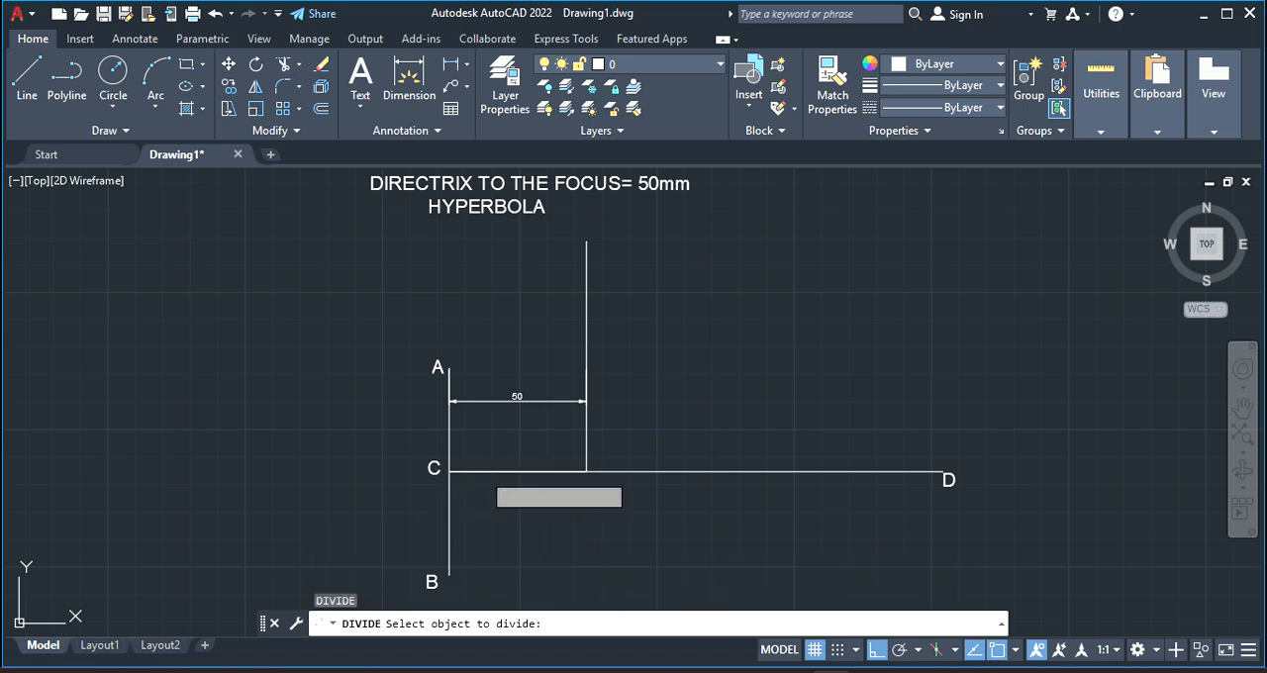
{"action": "left_click", "coordinate": [478, 474]}
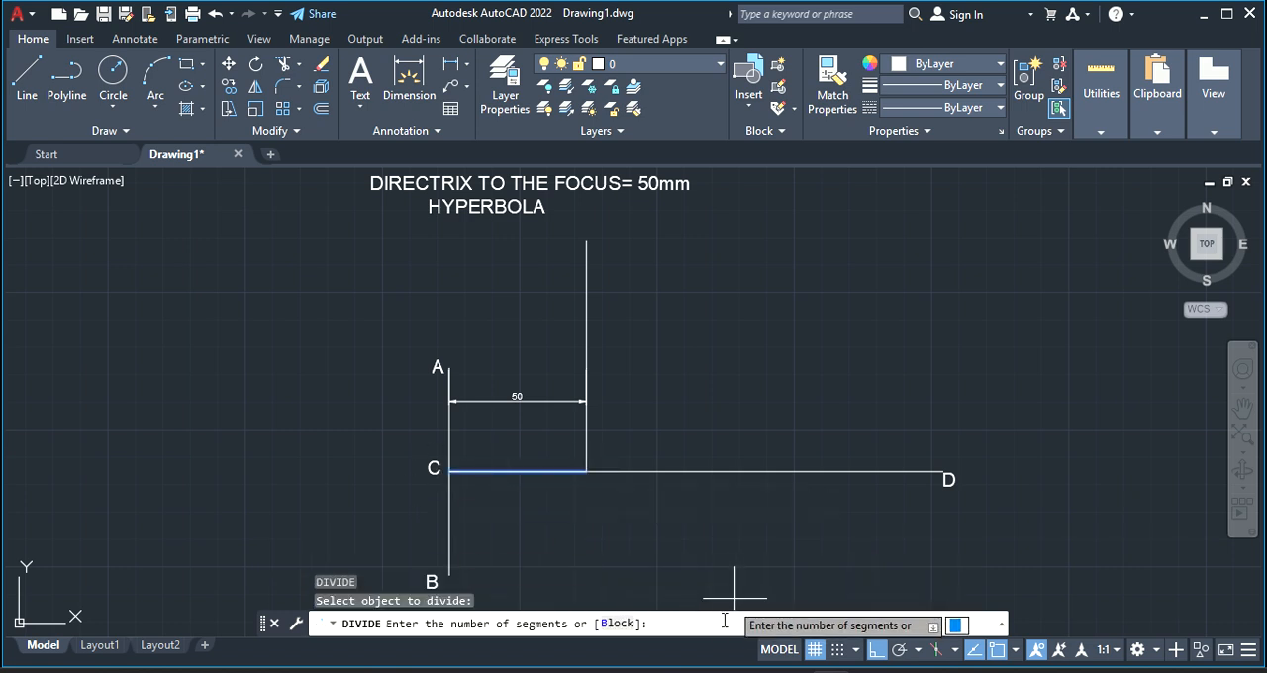
{"action": "key", "text": "Return"}
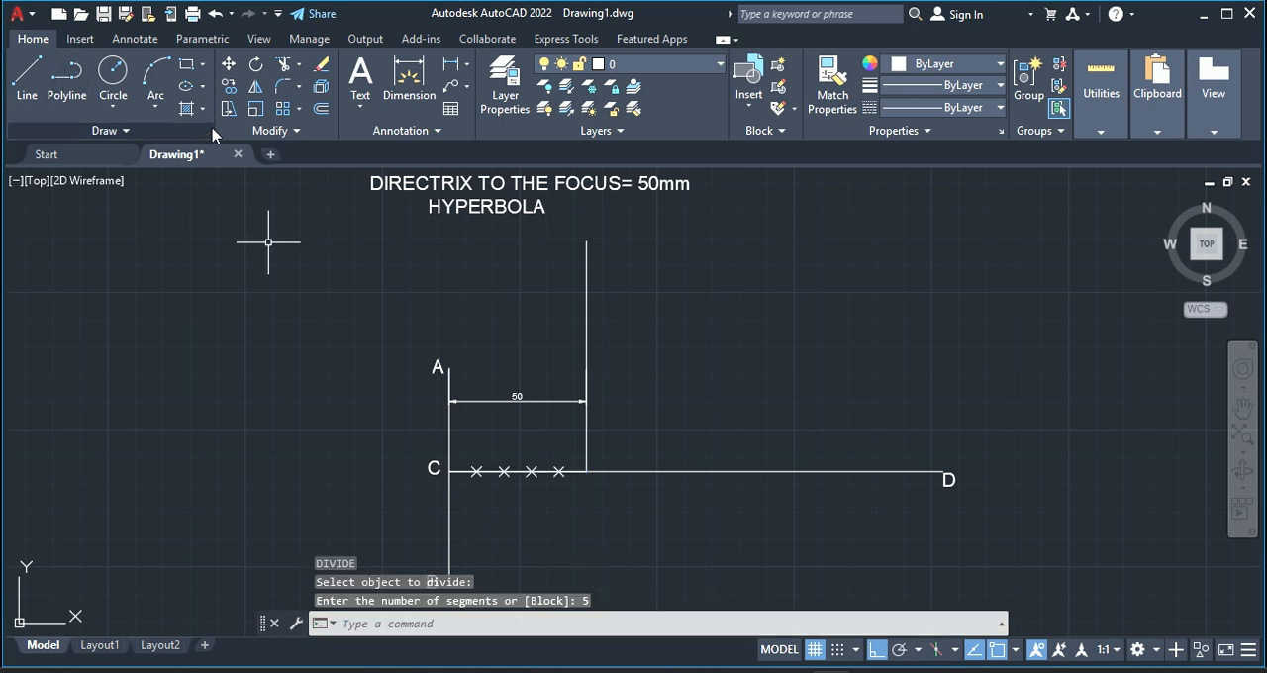
With Ortho off, copy label C below the second division point from C and below the foot of the tall vertical line
{"action": "left_click", "coordinate": [430, 473]}
{"action": "right_click", "coordinate": [430, 482]}
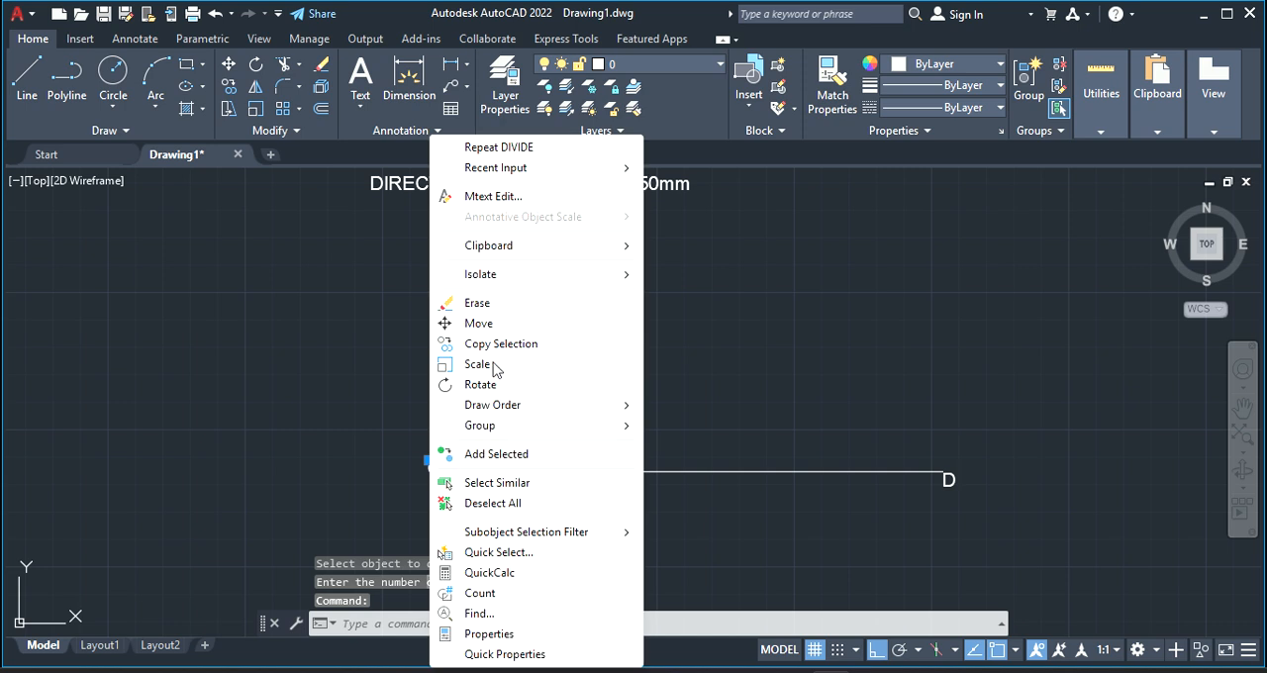
{"action": "left_click", "coordinate": [495, 345]}
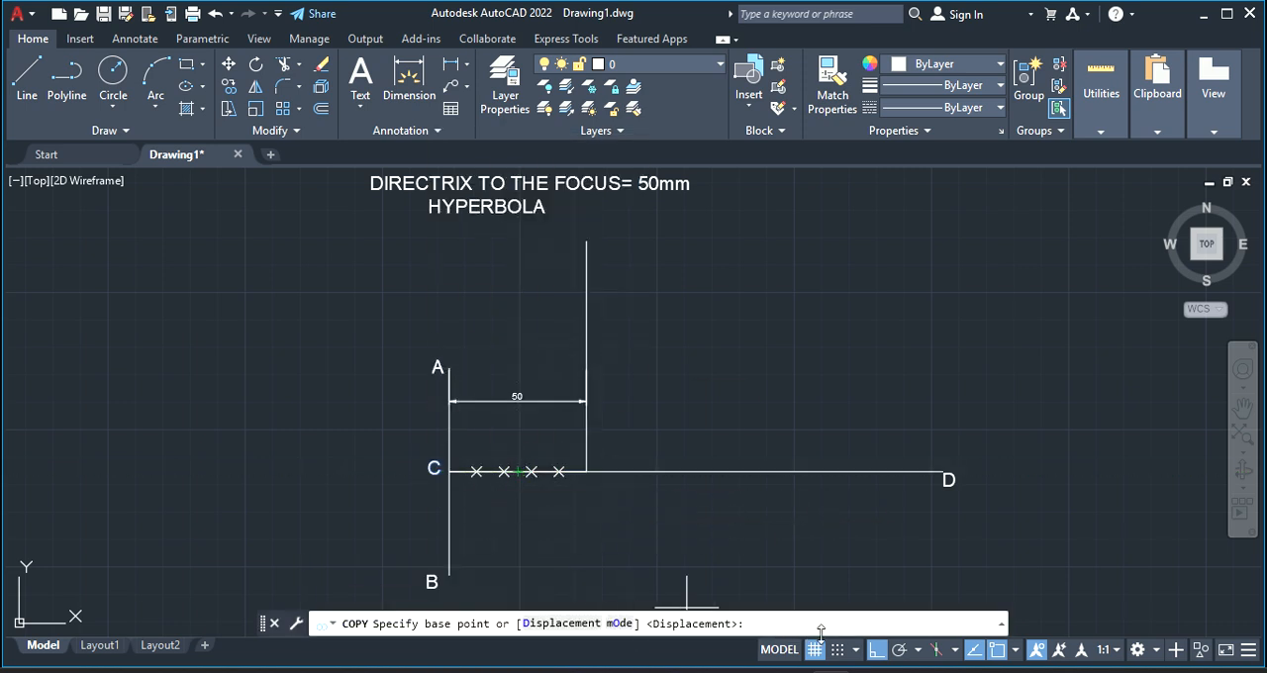
{"action": "left_click", "coordinate": [876, 653]}
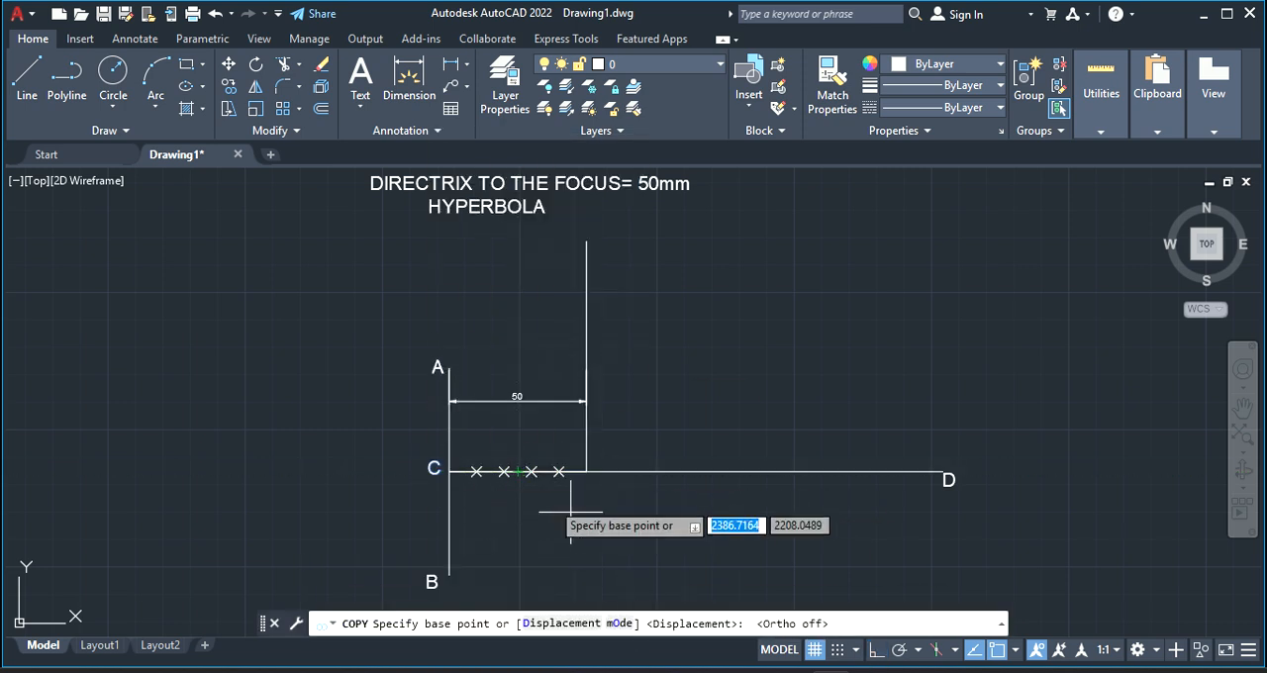
{"action": "left_click", "coordinate": [503, 492]}
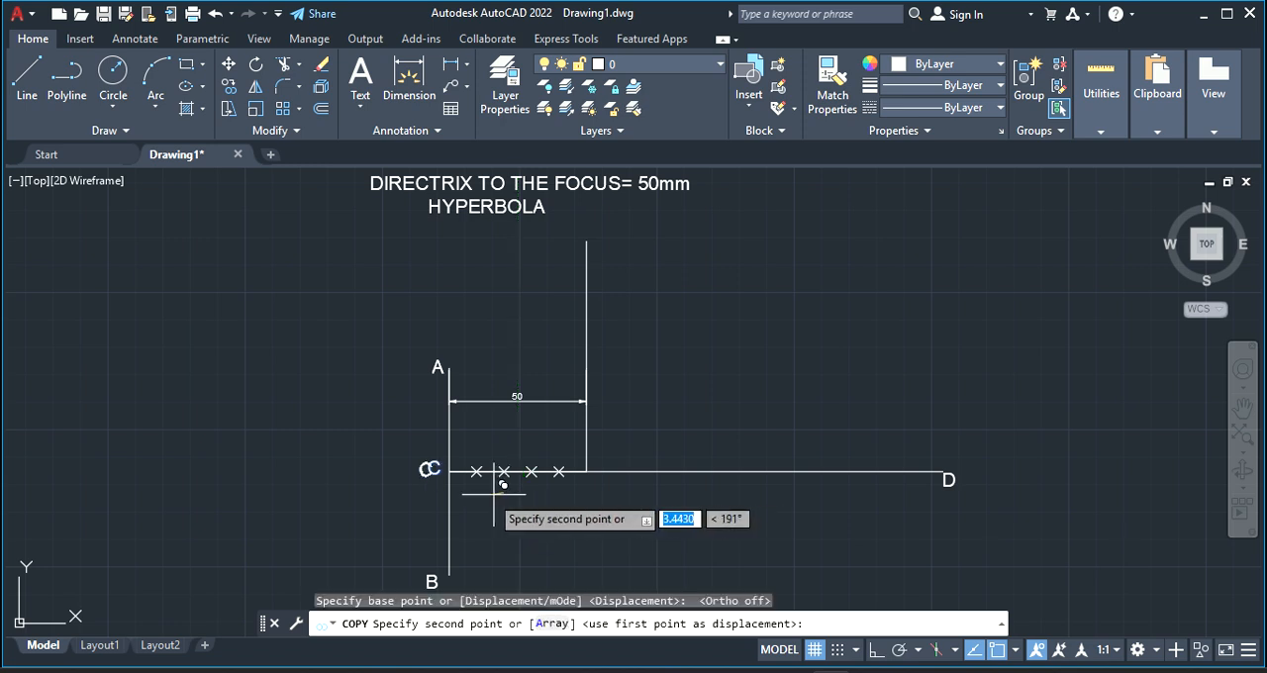
{"action": "left_click", "coordinate": [585, 493]}
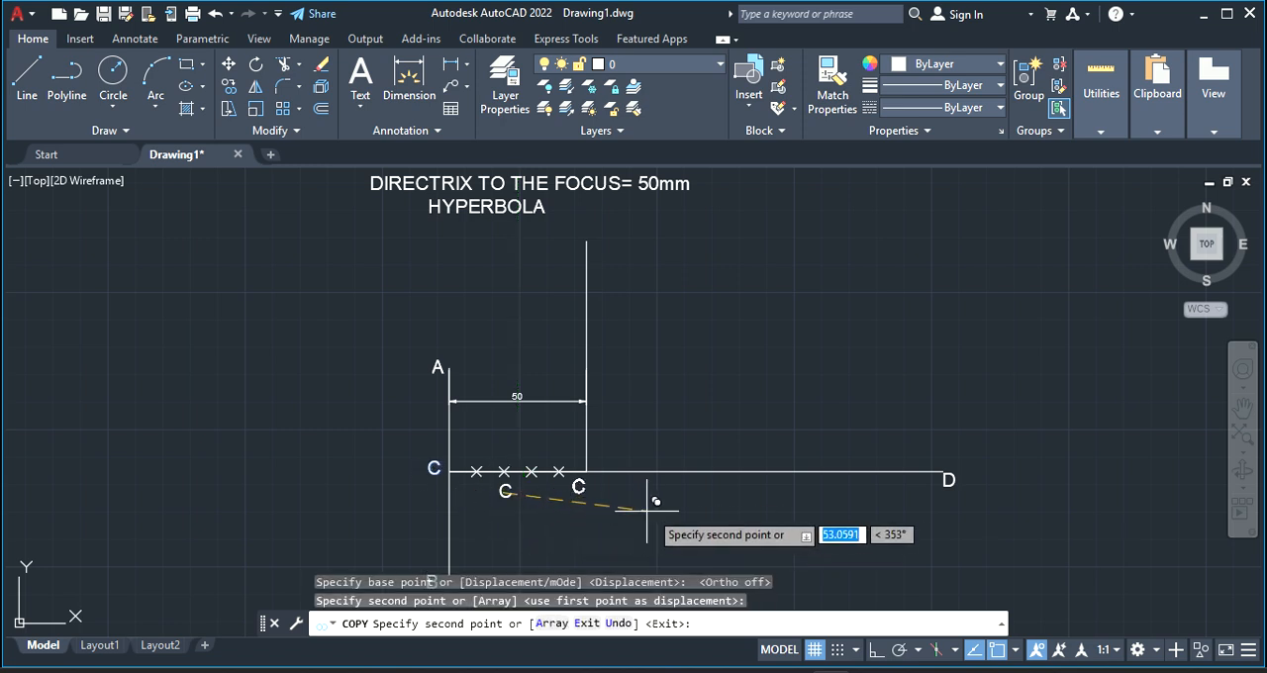
{"action": "left_click", "coordinate": [663, 512]}
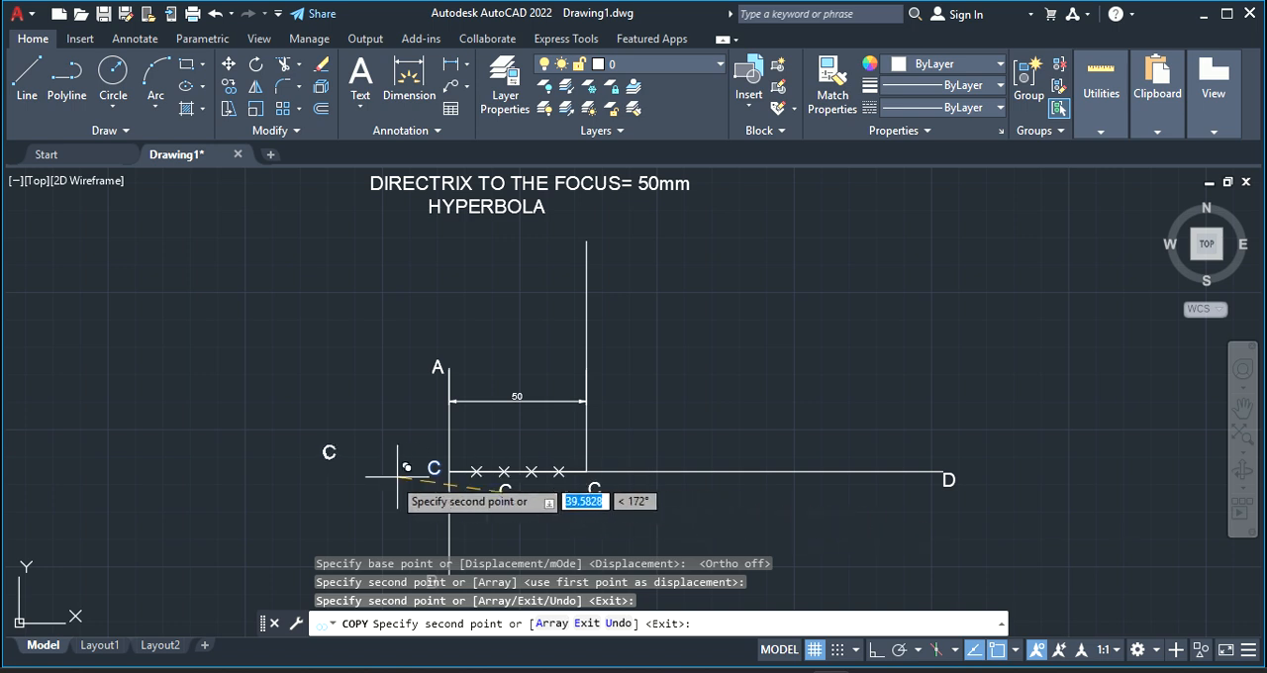
{"action": "right_click", "coordinate": [405, 448]}
{"action": "left_click", "coordinate": [508, 174]}
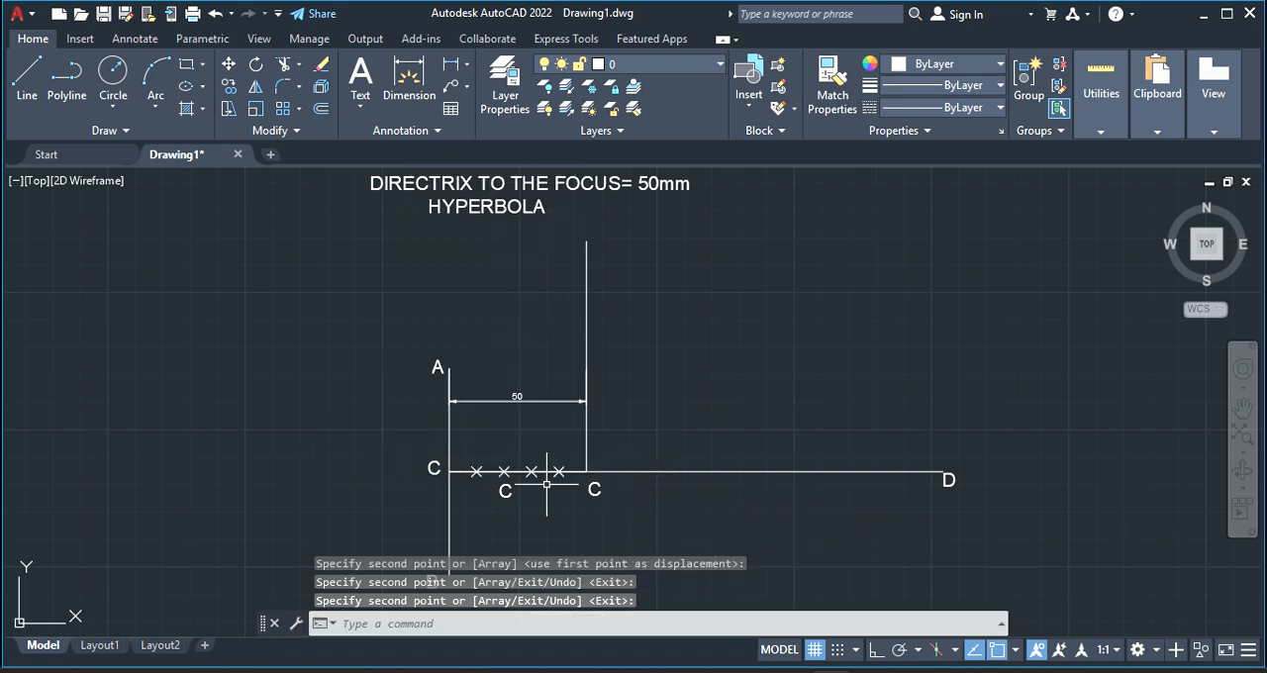
Change the copied label below the second division point to V and the one at the tall vertical line's foot to F
{"action": "double_click", "coordinate": [504, 488]}
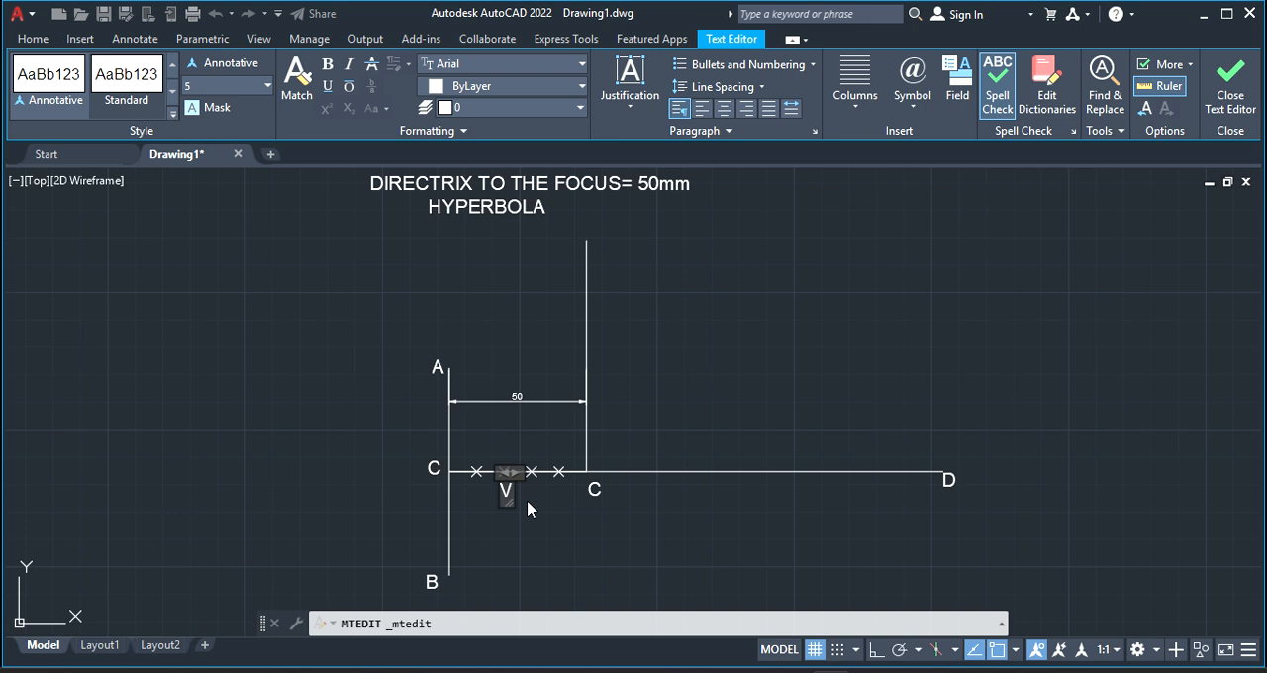
{"action": "left_click", "coordinate": [526, 499]}
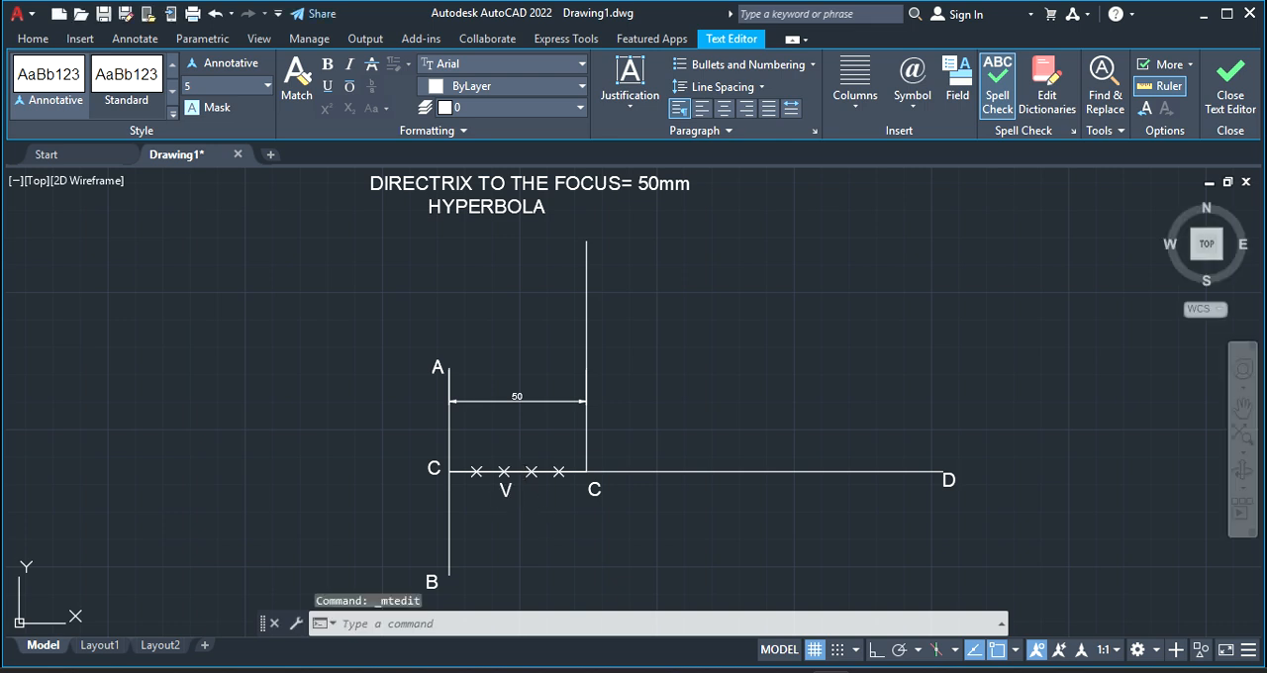
{"action": "left_click", "coordinate": [594, 487]}
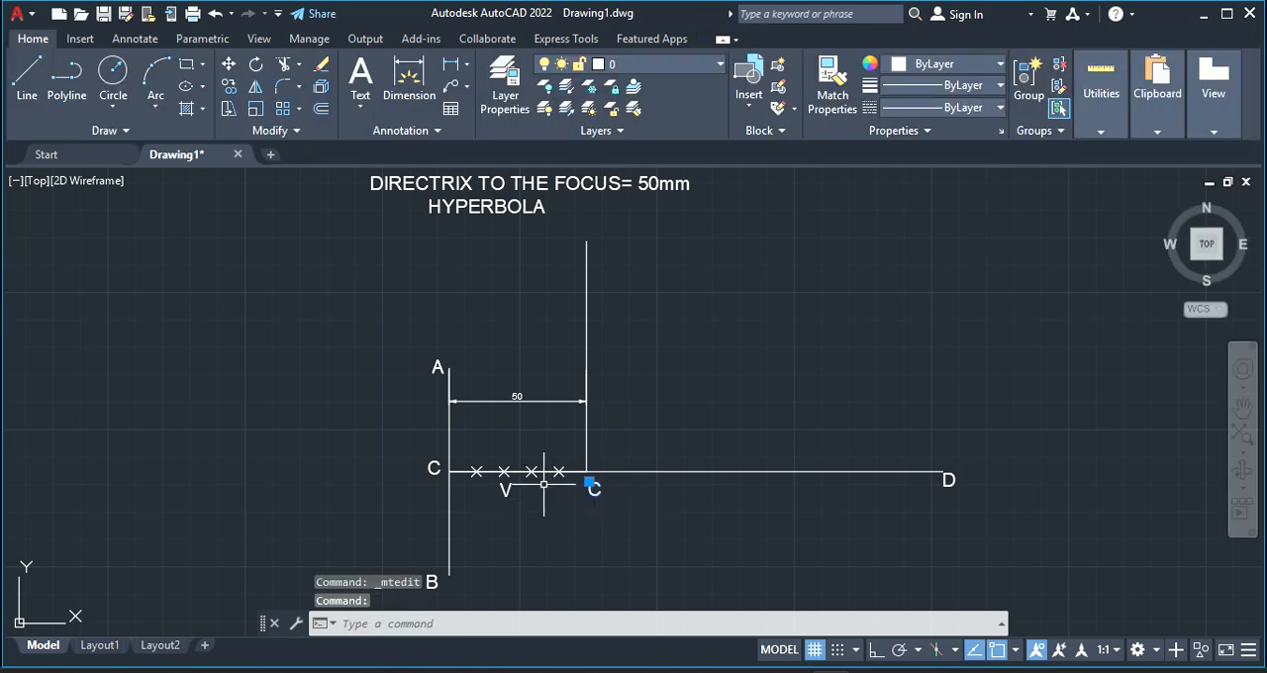
{"action": "double_click", "coordinate": [594, 493]}
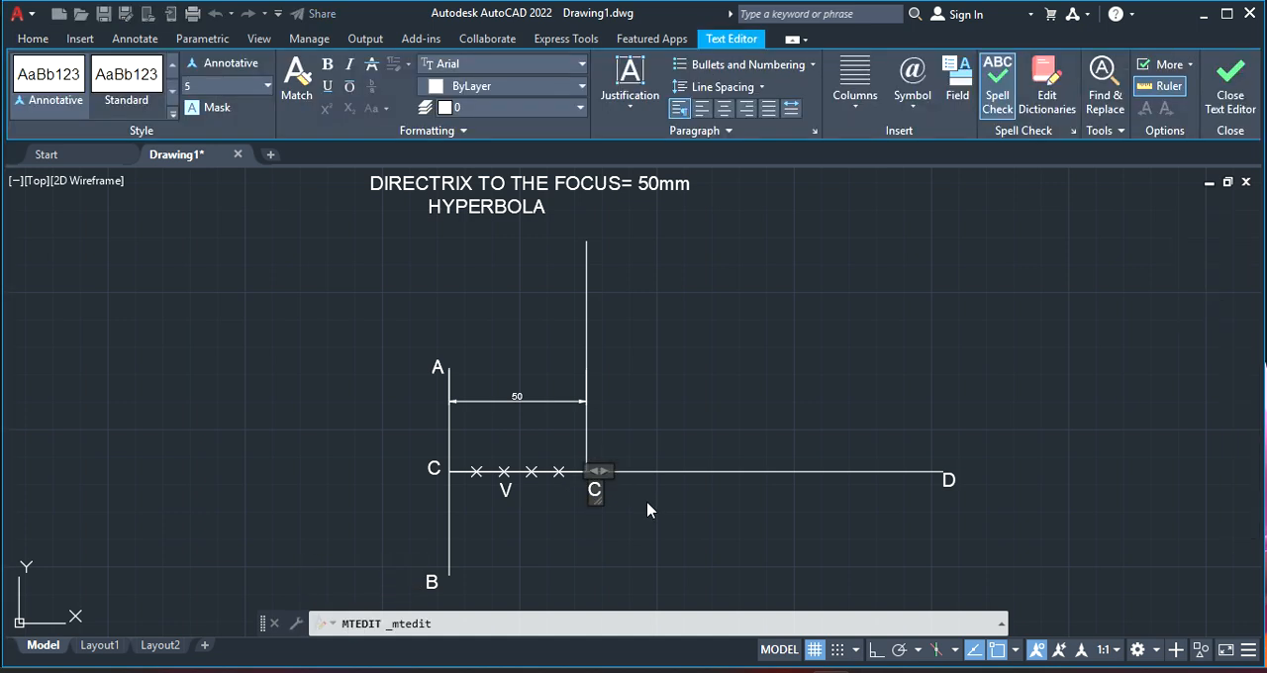
{"action": "left_click", "coordinate": [743, 495]}
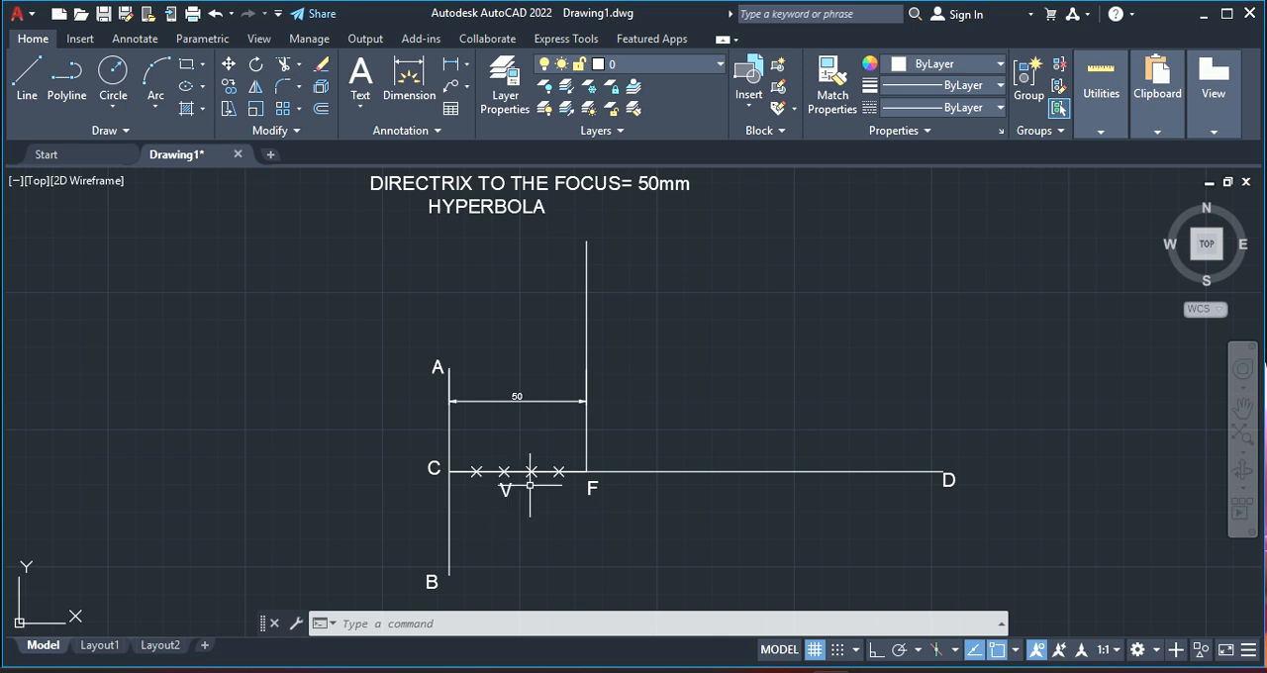
Draw a 30 mm vertical line upward from the division point at V with Ortho on
{"action": "left_click", "coordinate": [28, 87]}
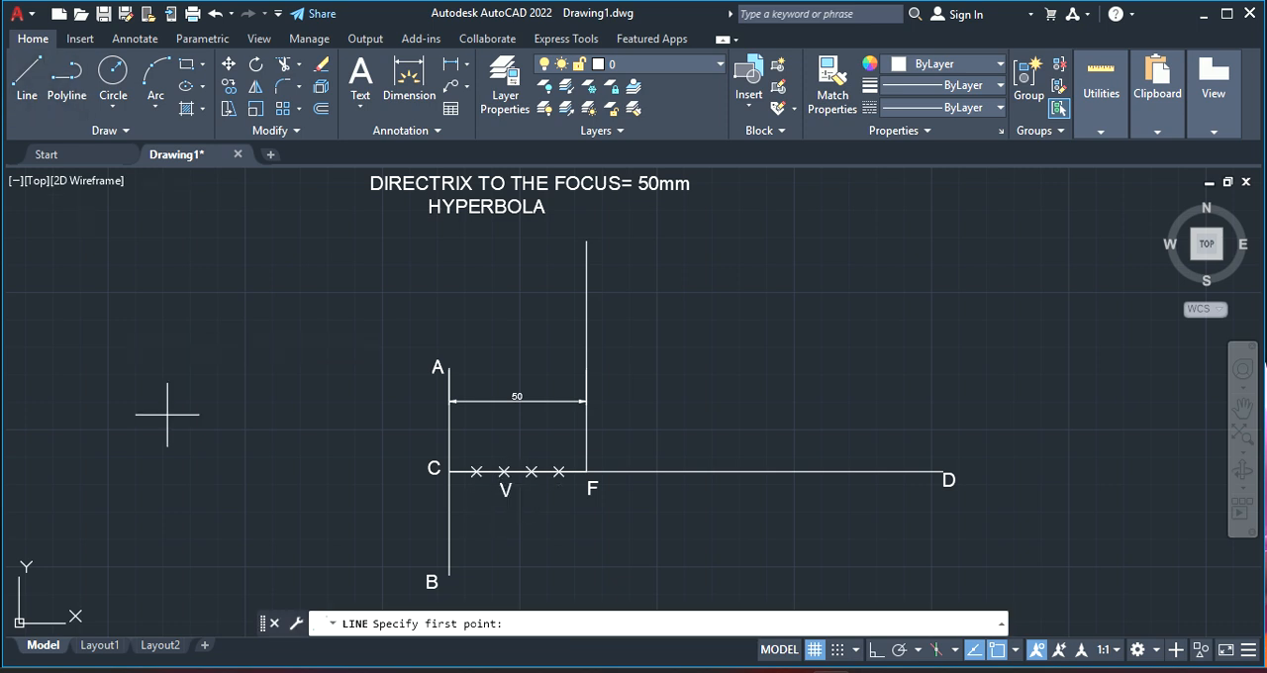
{"action": "left_click", "coordinate": [503, 471]}
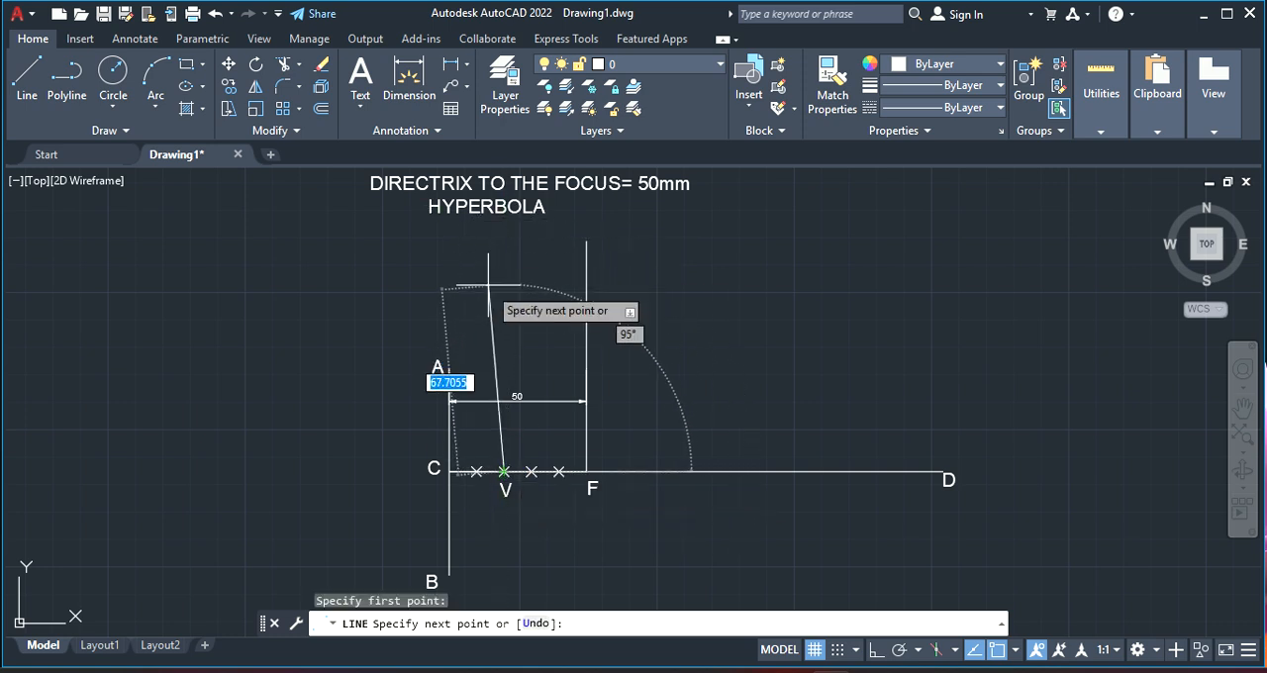
{"action": "left_click", "coordinate": [875, 657]}
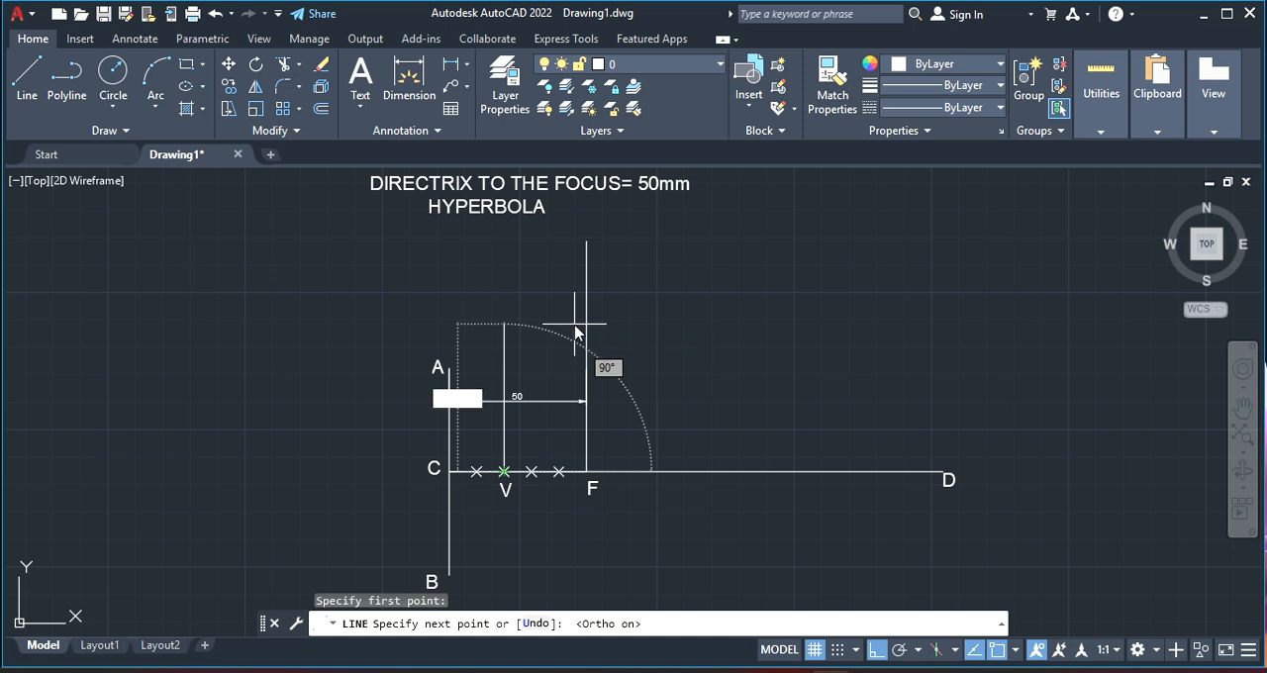
{"action": "key", "text": "Return"}
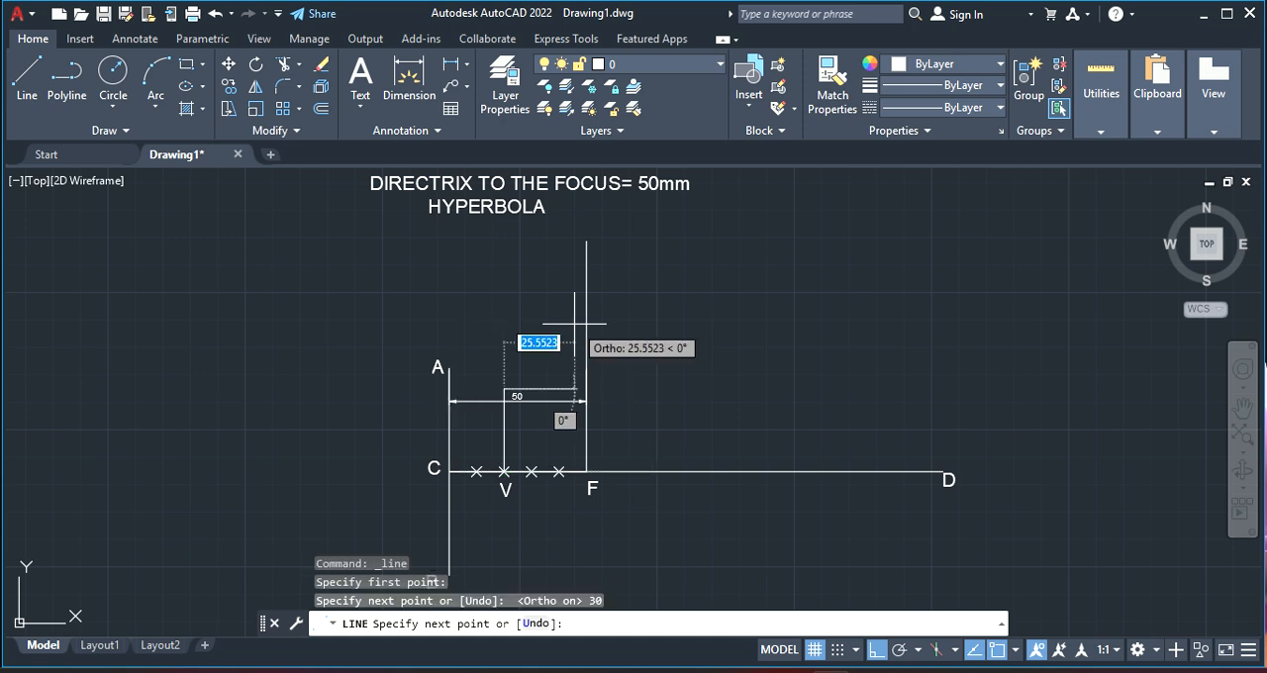
{"action": "right_click", "coordinate": [545, 296]}
{"action": "left_click", "coordinate": [596, 311]}
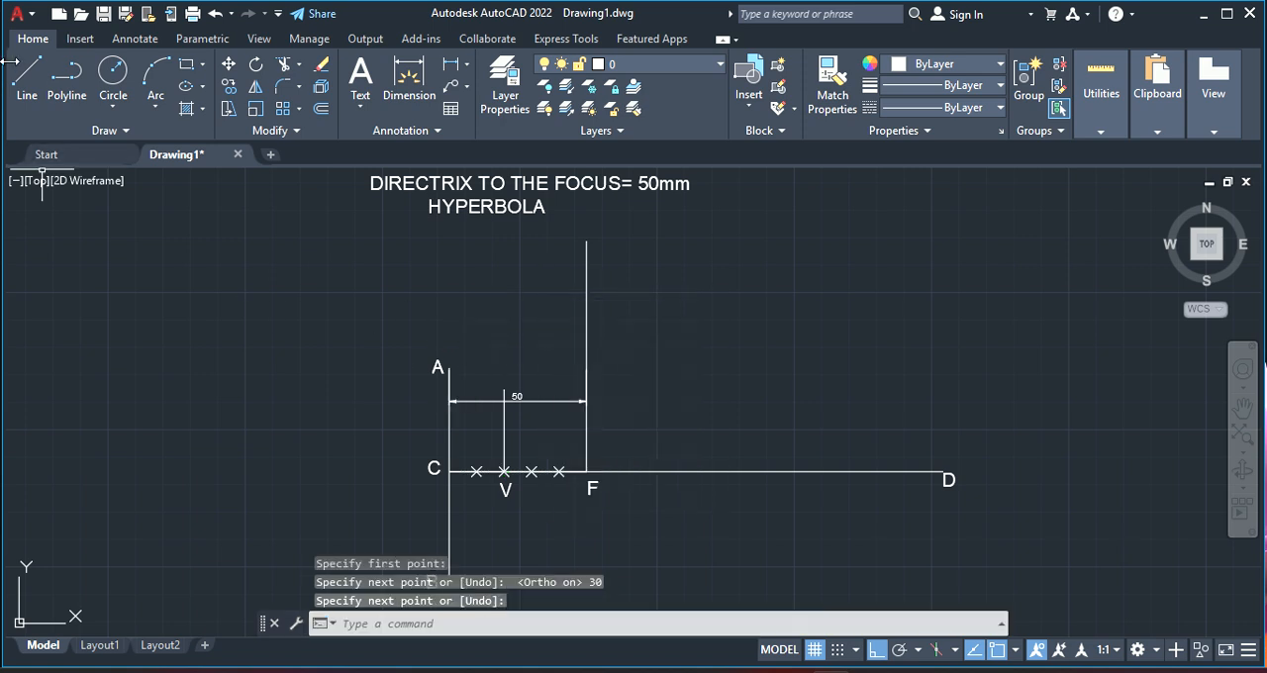
Delete the horizontal dimension between line AB and the vertical line through F
{"action": "left_click", "coordinate": [548, 400]}
{"action": "key", "text": "Delete"}
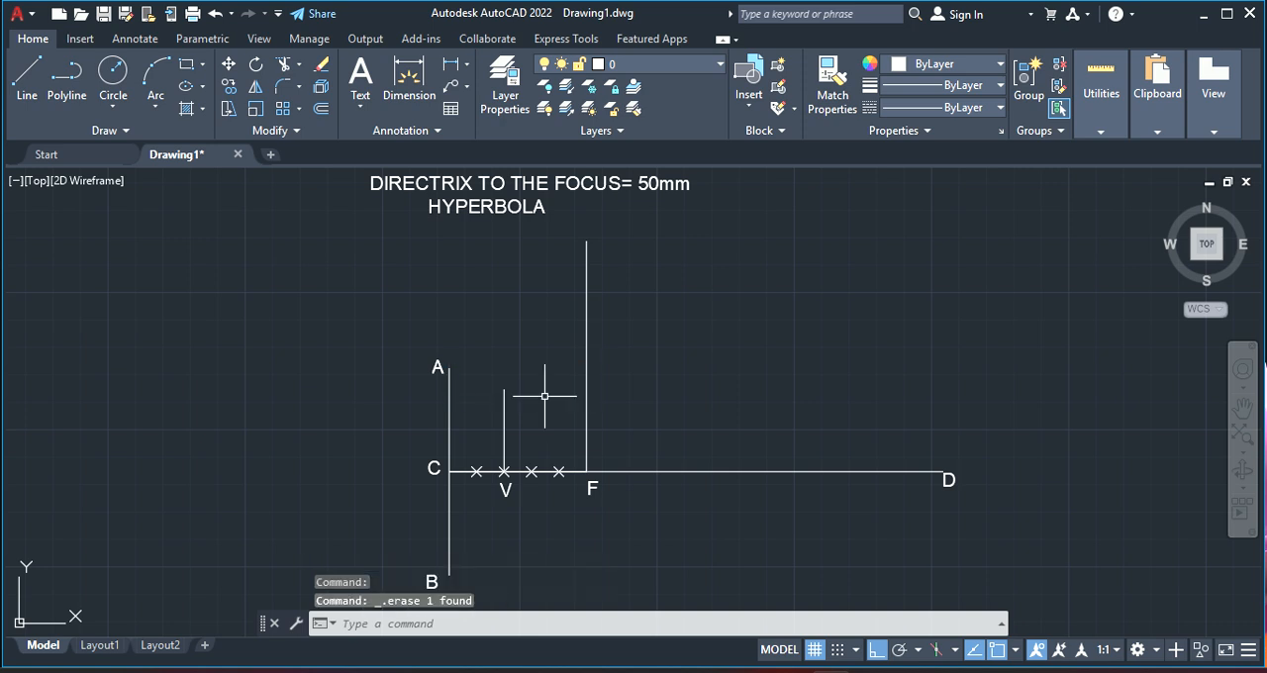
With Ortho off, draw a line from C to the upper end of the vertical line at V
{"action": "left_click", "coordinate": [27, 77]}
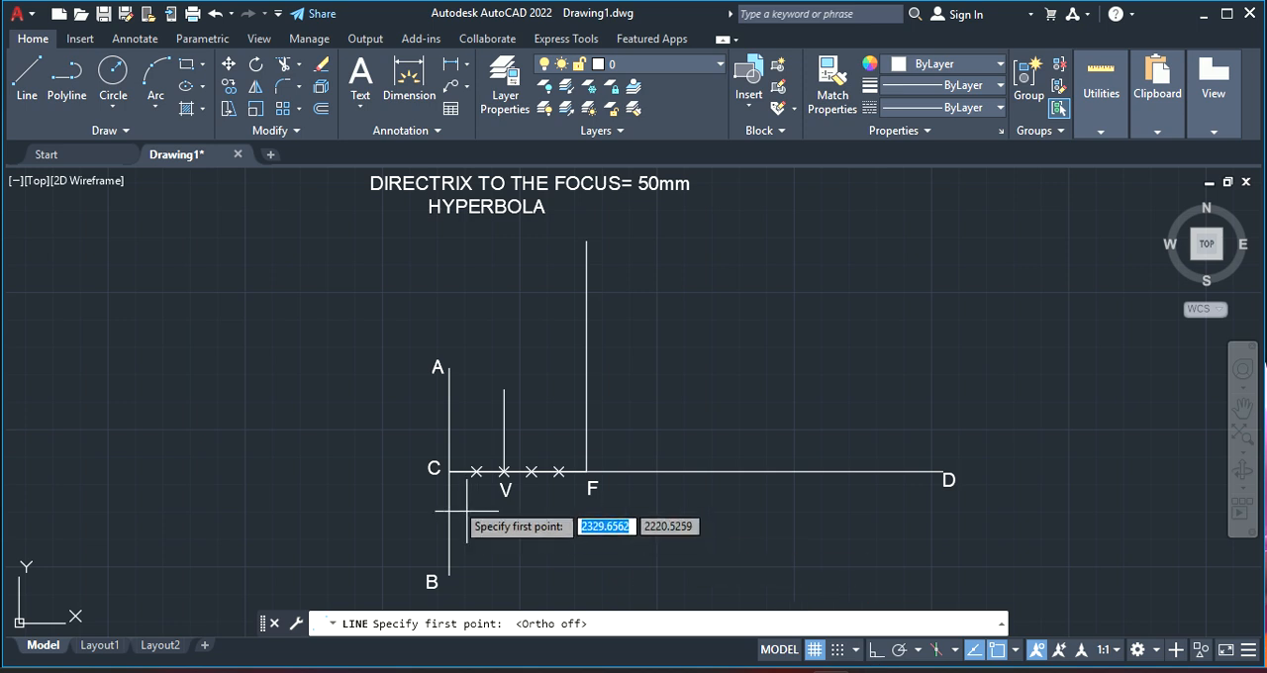
{"action": "left_click", "coordinate": [449, 471]}
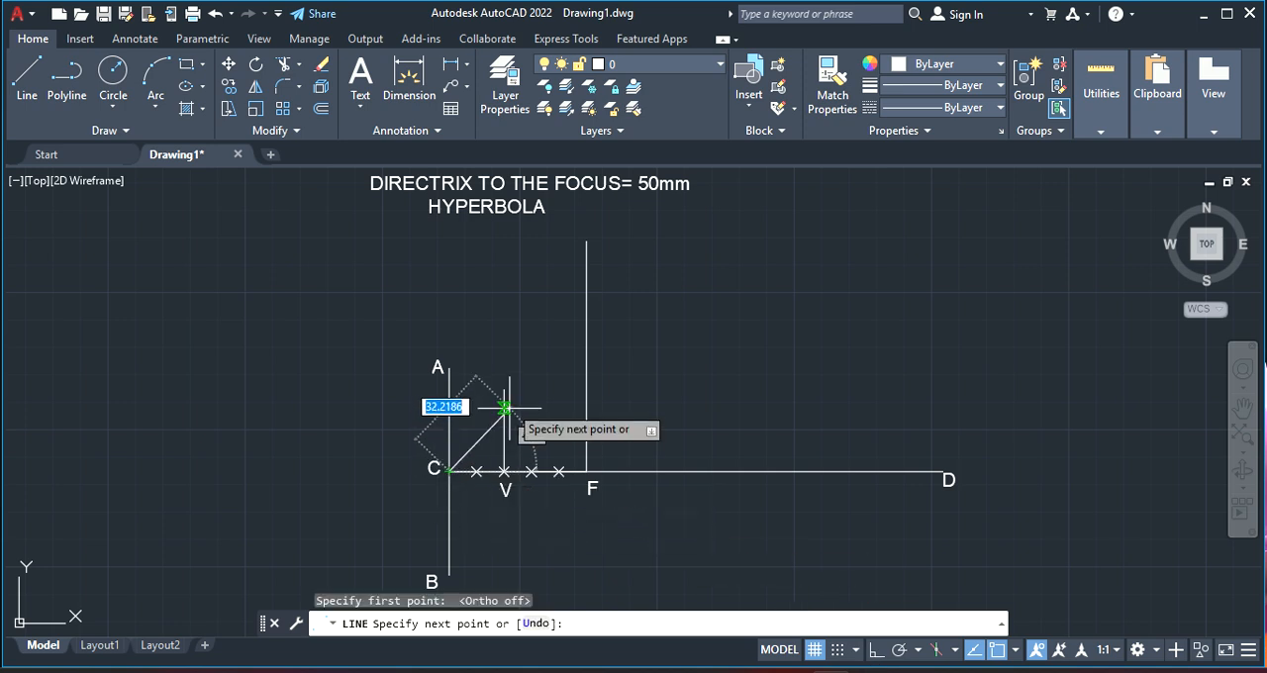
{"action": "left_click", "coordinate": [504, 390]}
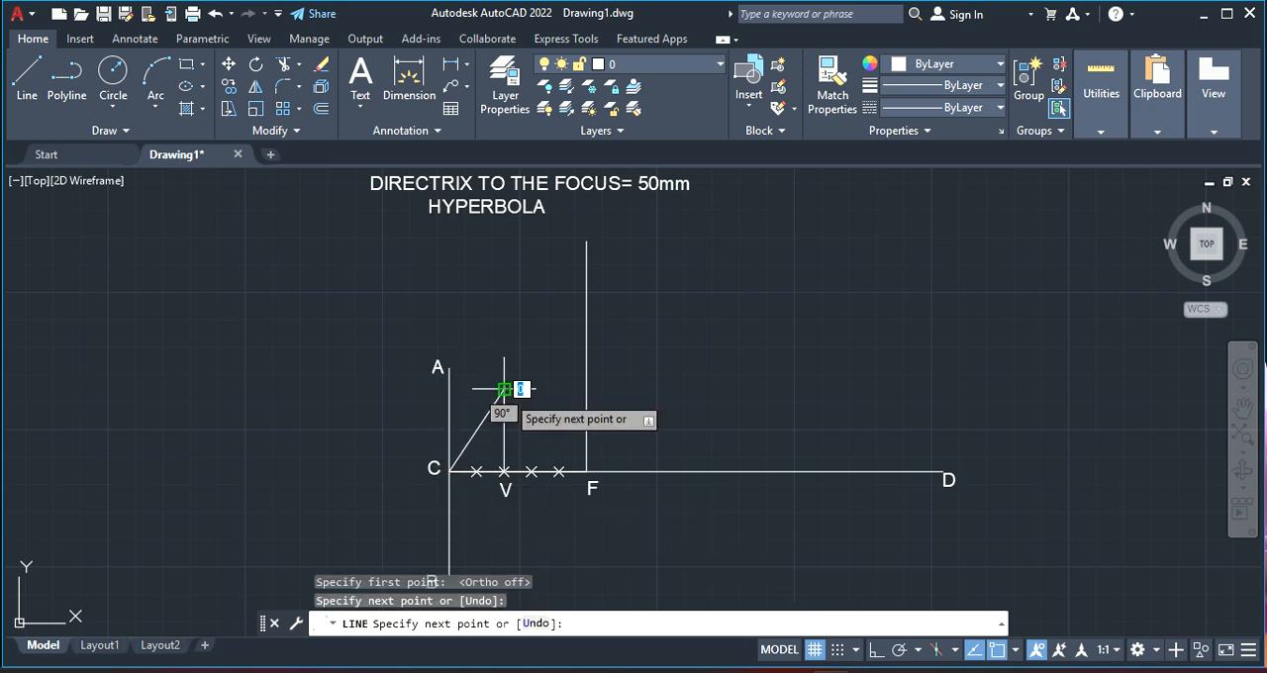
{"action": "right_click", "coordinate": [507, 392]}
{"action": "left_click", "coordinate": [569, 406]}
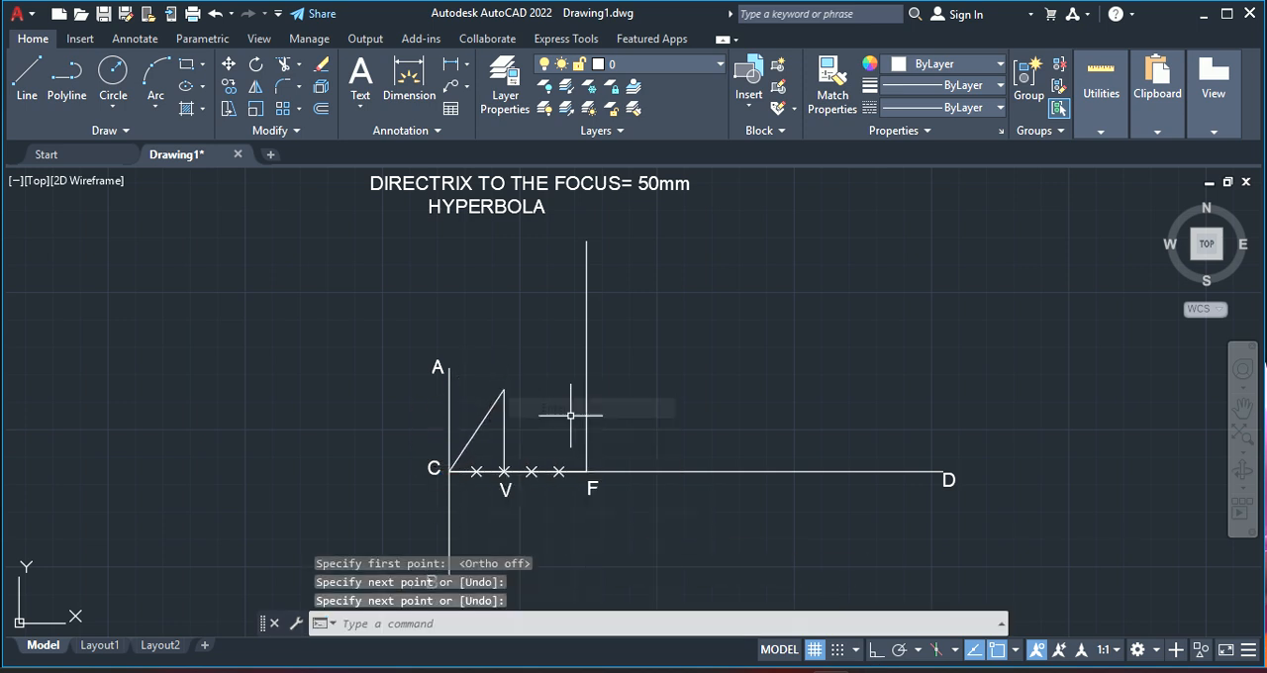
Copy label V to the upper end of the vertical line at V and change the copy to E
{"action": "left_click", "coordinate": [504, 486]}
{"action": "right_click", "coordinate": [505, 487]}
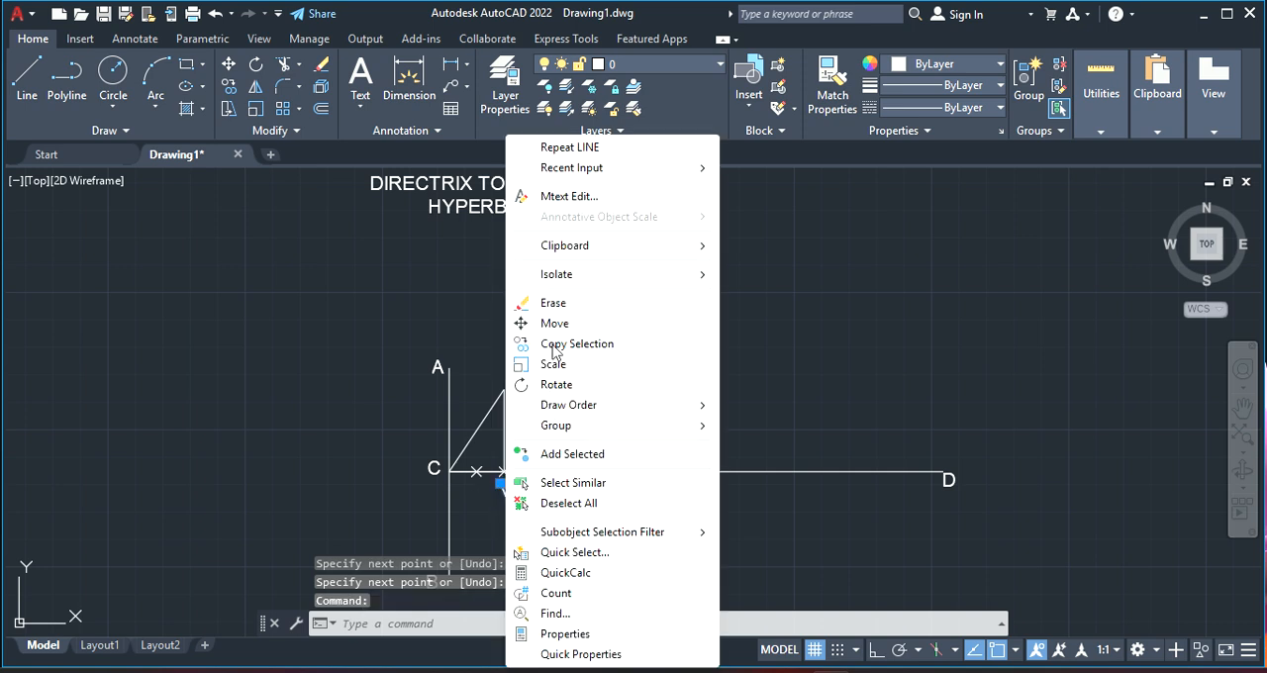
{"action": "left_click", "coordinate": [554, 343]}
{"action": "left_click", "coordinate": [508, 490]}
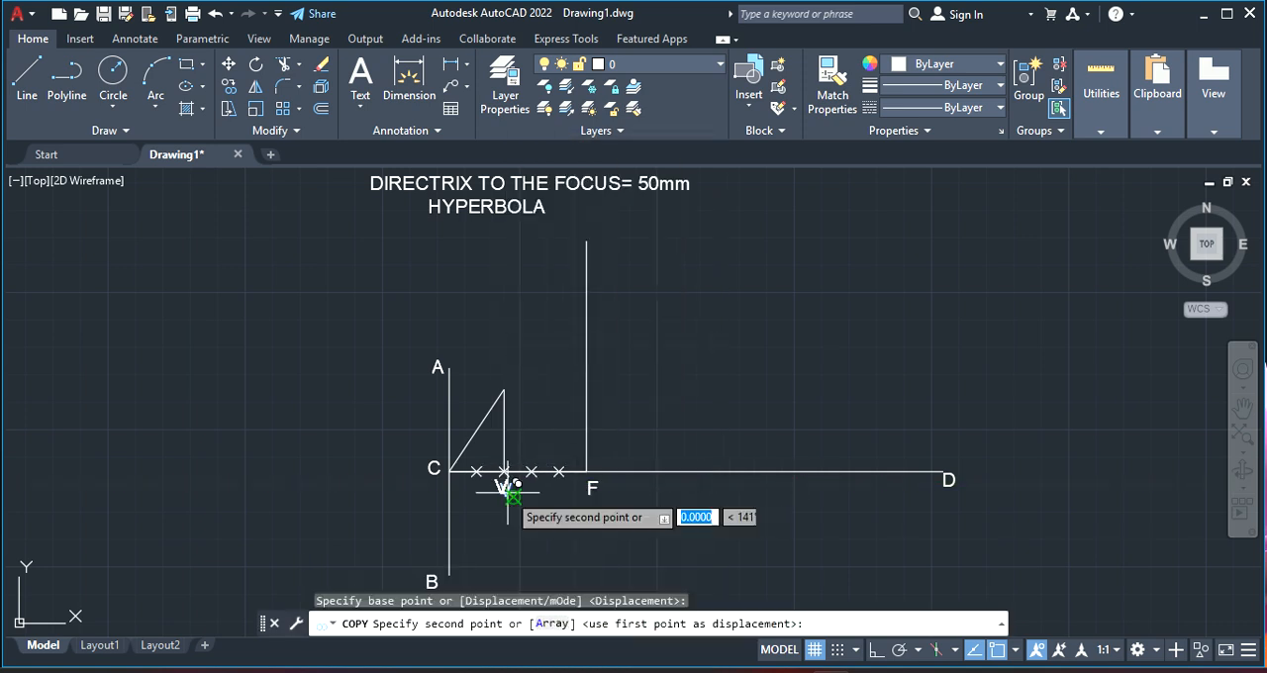
{"action": "left_click", "coordinate": [492, 383]}
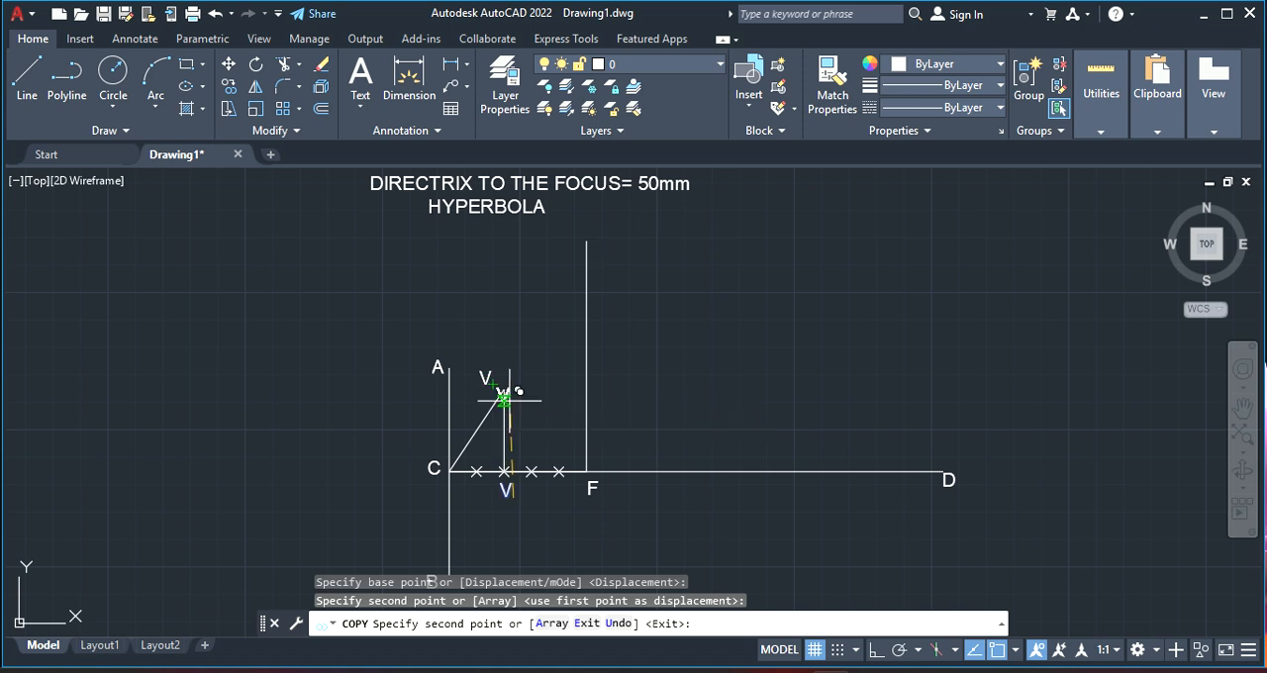
{"action": "key", "text": "Escape"}
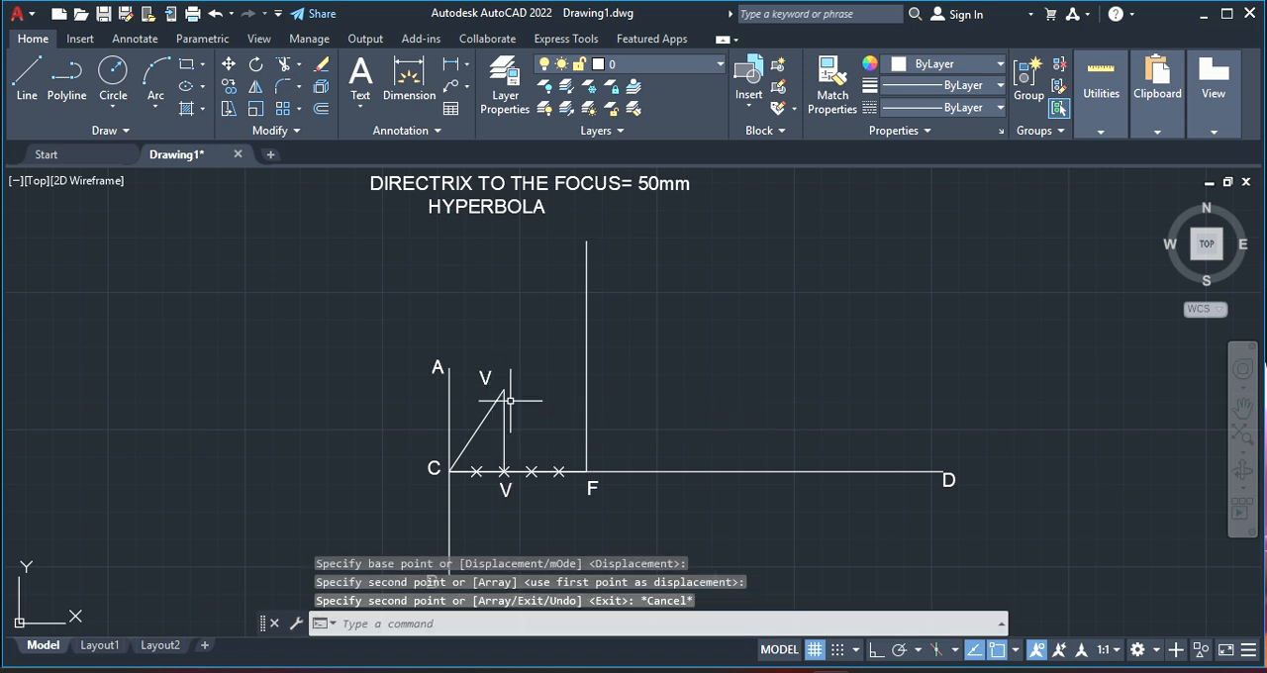
{"action": "double_click", "coordinate": [486, 379]}
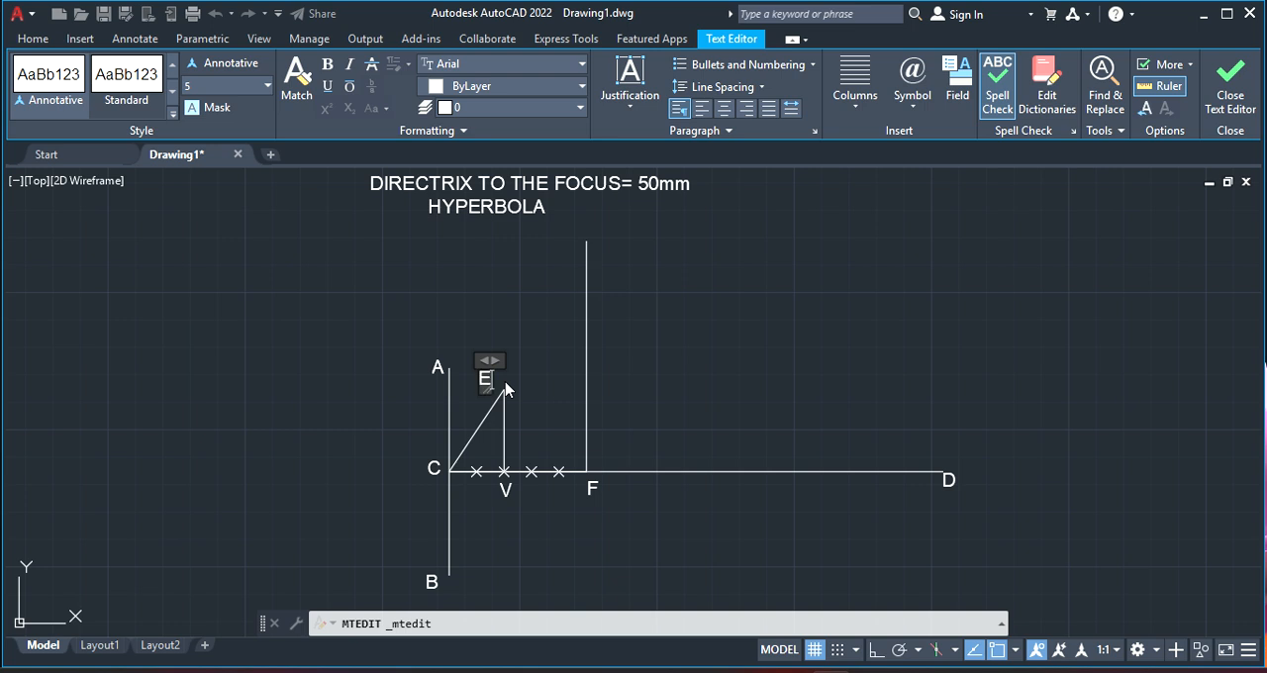
{"action": "left_click", "coordinate": [737, 504]}
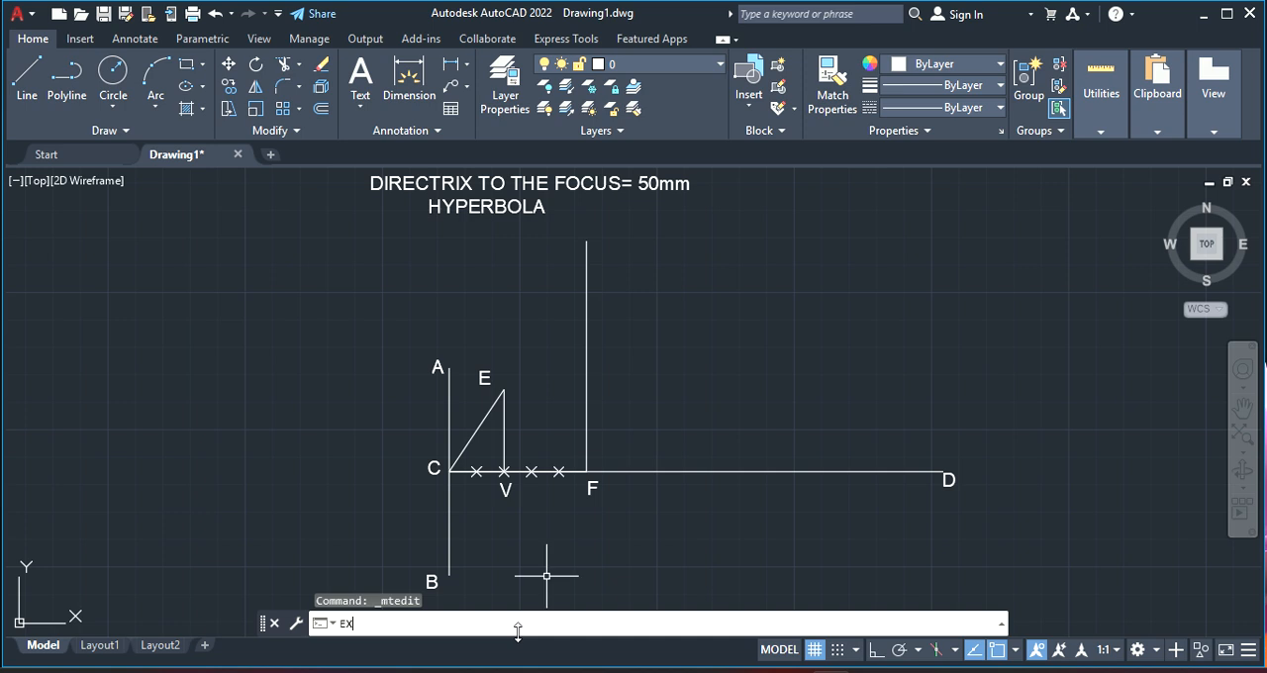
Extend line CE upward past the vertical line at F until it runs through the title text
{"action": "type", "text": "EXTEND"}
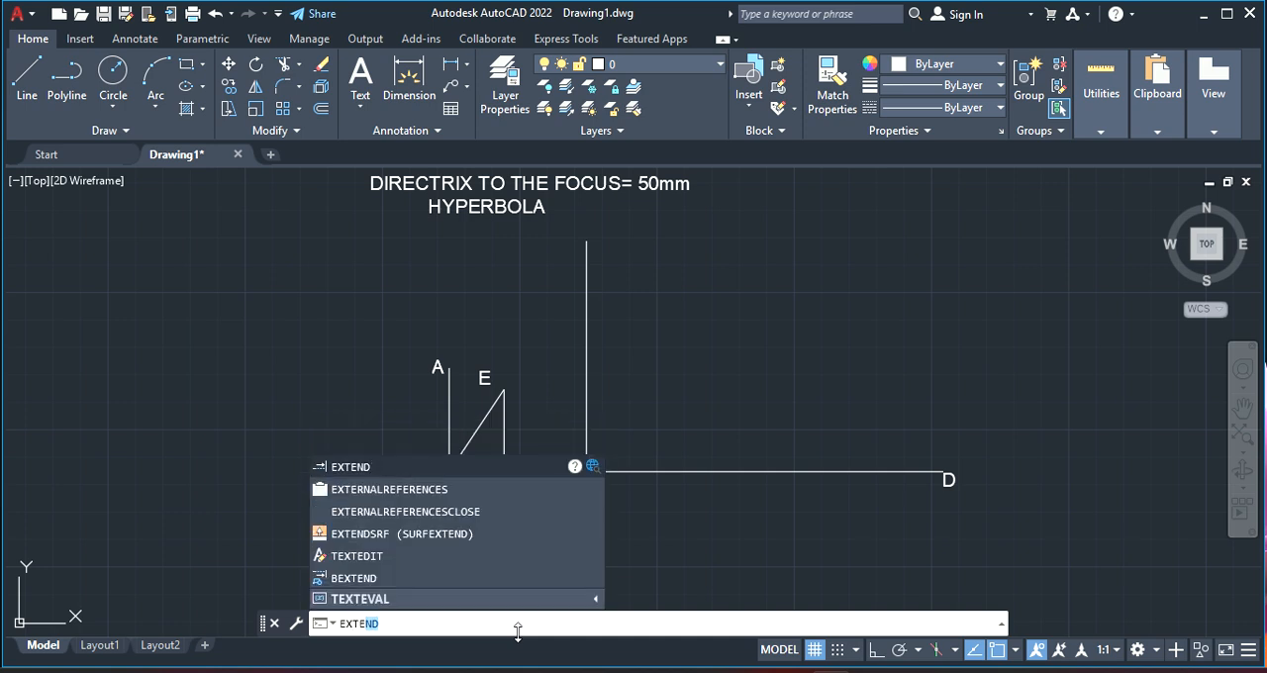
{"action": "key", "text": "Return"}
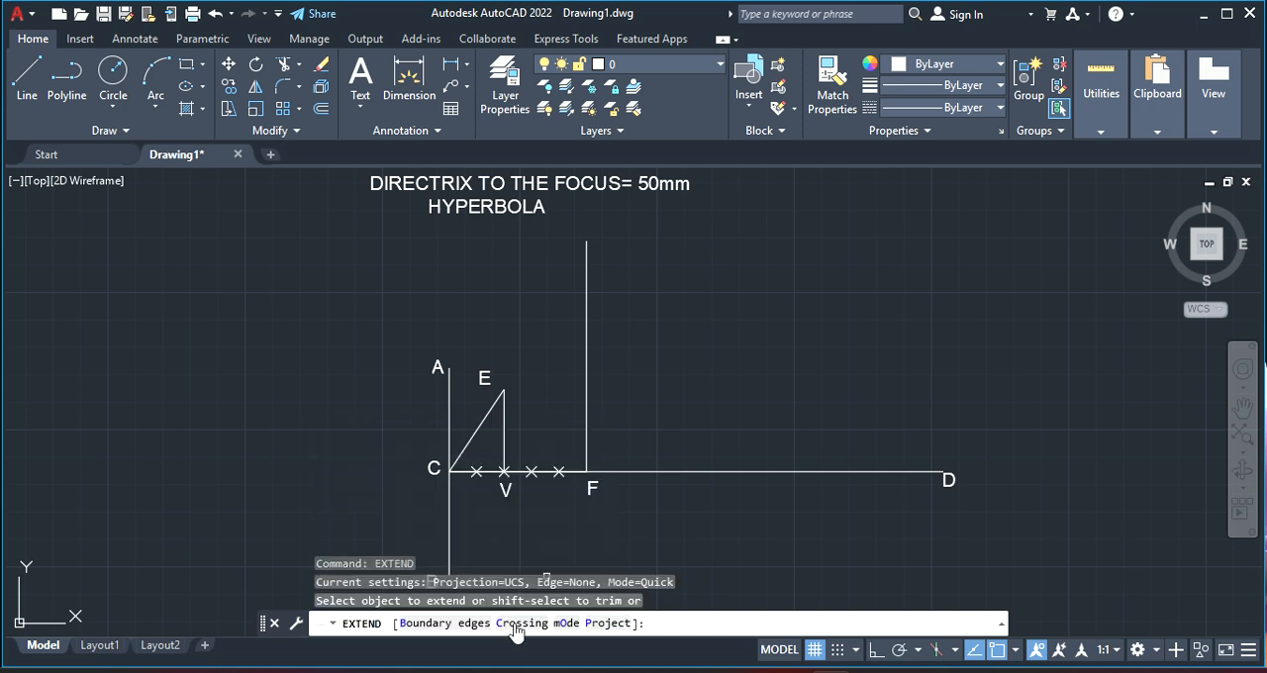
{"action": "left_click", "coordinate": [481, 424]}
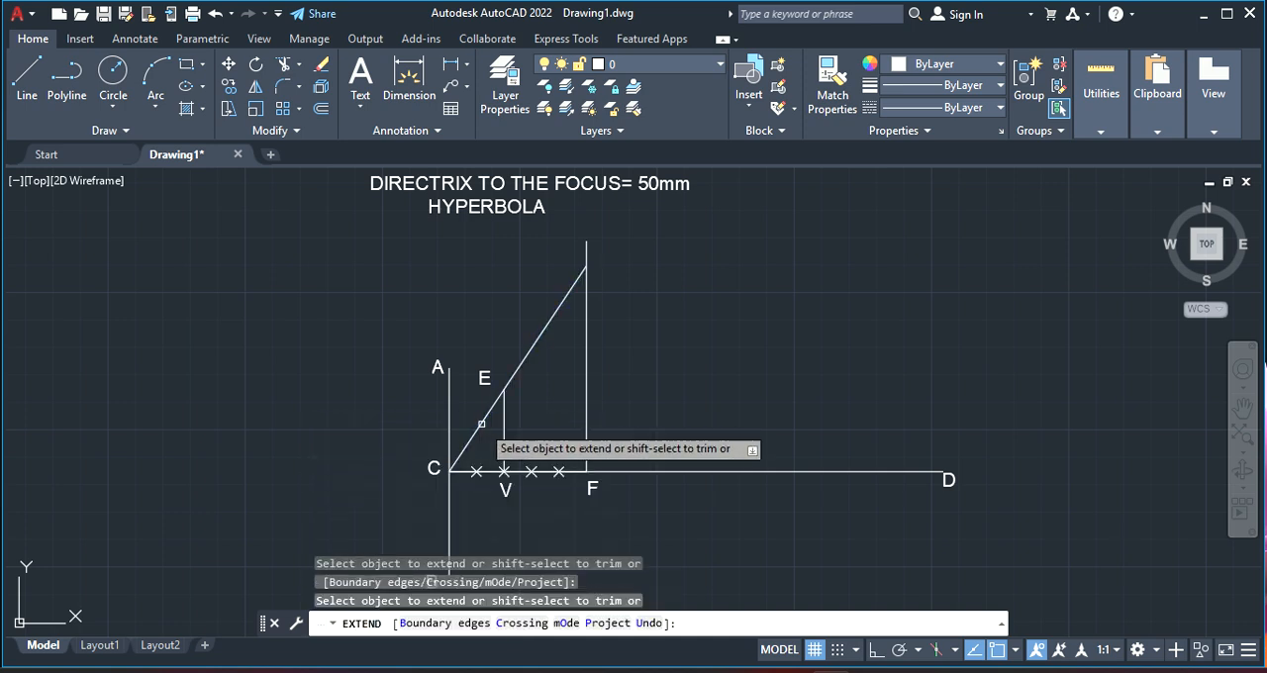
{"action": "left_click", "coordinate": [578, 275]}
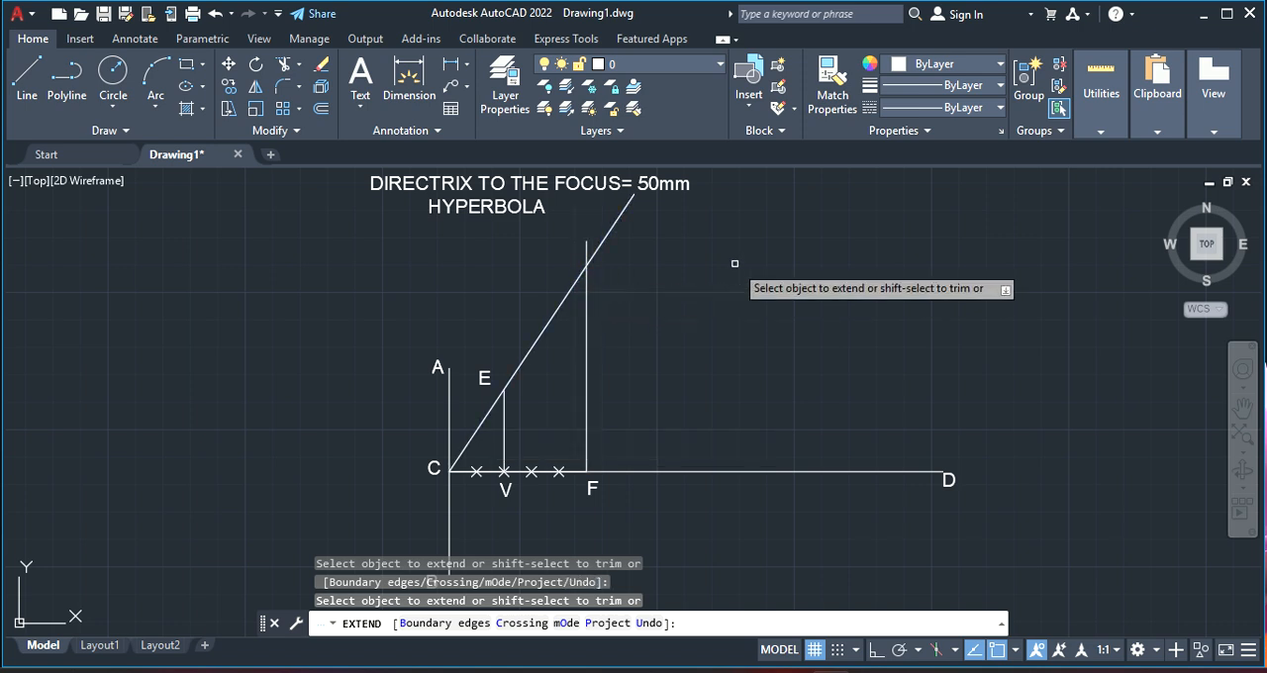
{"action": "left_click", "coordinate": [618, 208]}
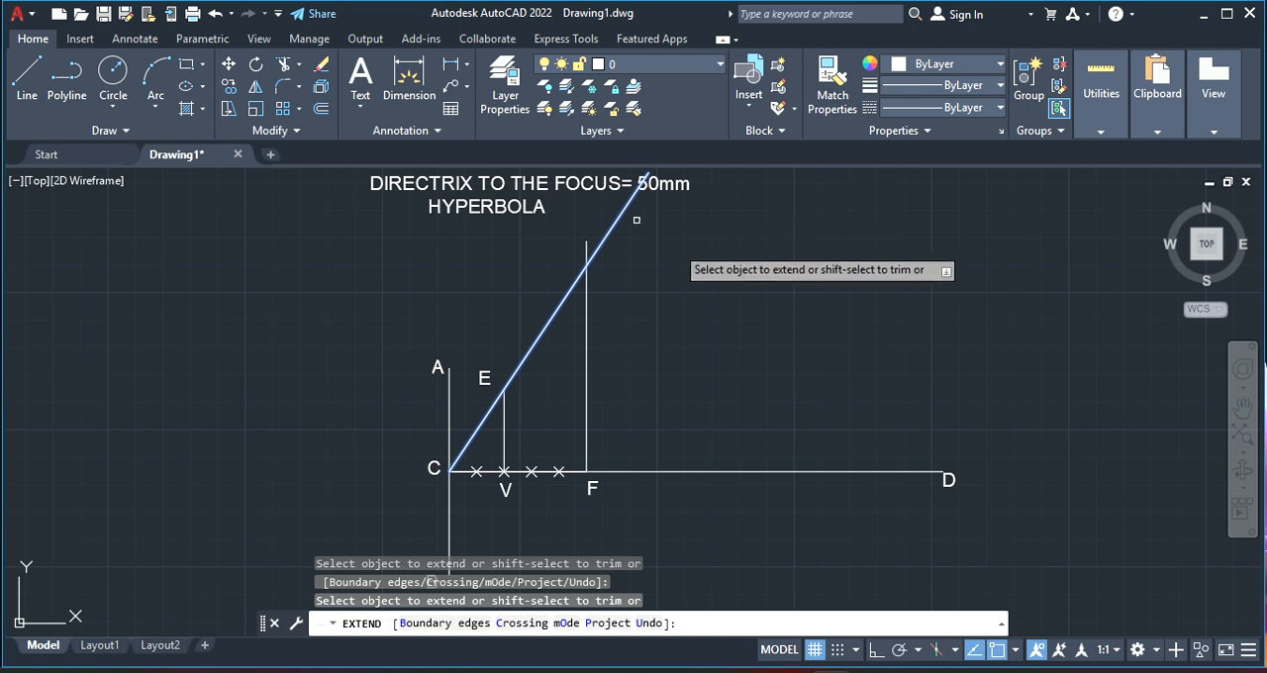
{"action": "right_click", "coordinate": [689, 260]}
{"action": "left_click", "coordinate": [733, 270]}
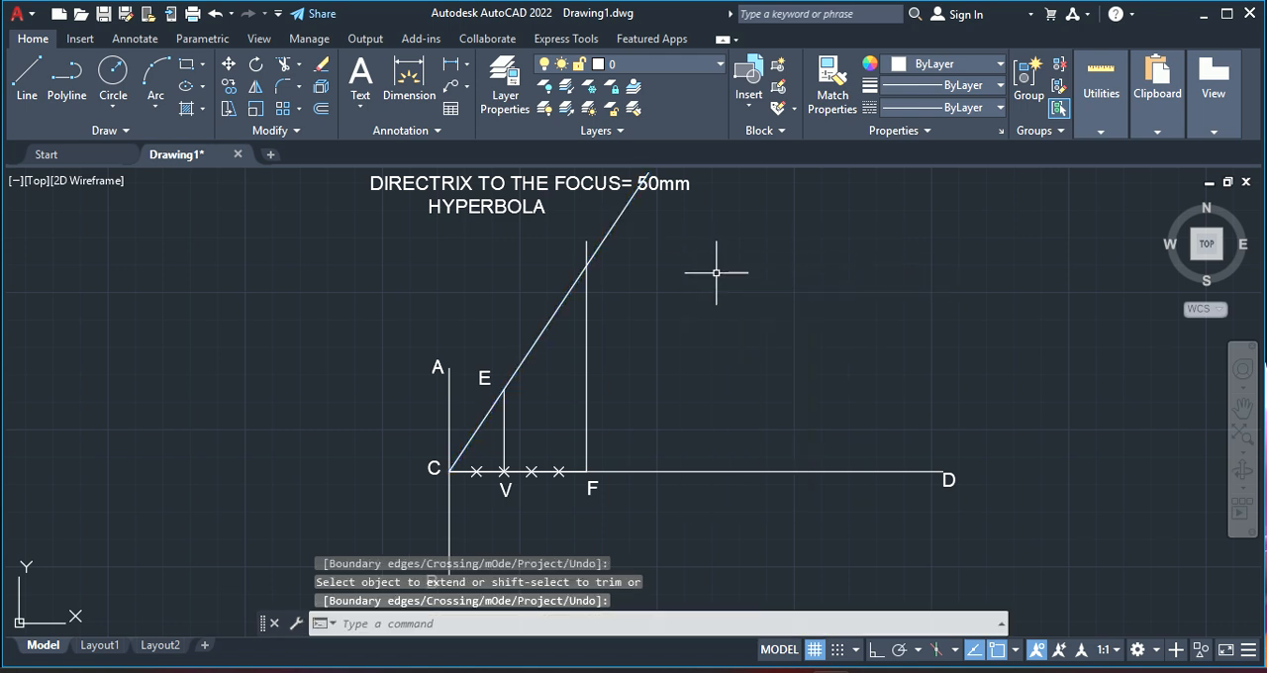
With Ortho on, draw a vertical line about 70 mm upward from the first division point after V, crossing the inclined line
{"action": "left_click", "coordinate": [26, 77]}
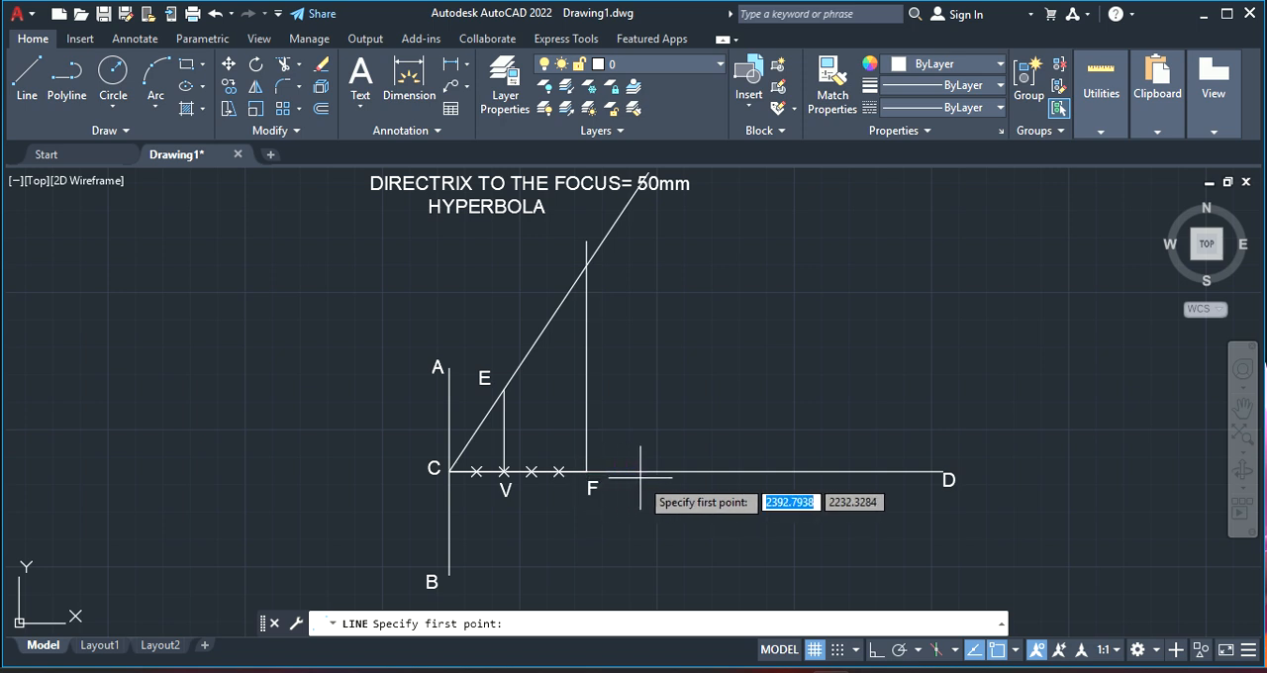
{"action": "left_click", "coordinate": [532, 471]}
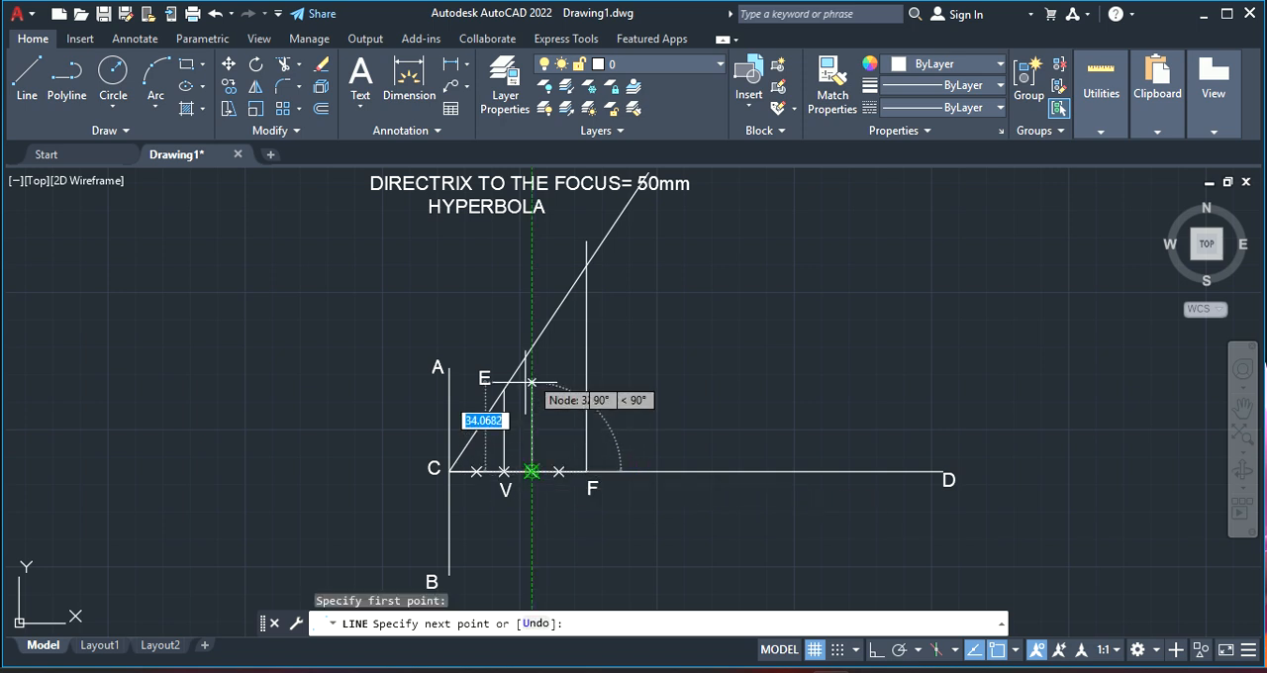
{"action": "left_click", "coordinate": [876, 649]}
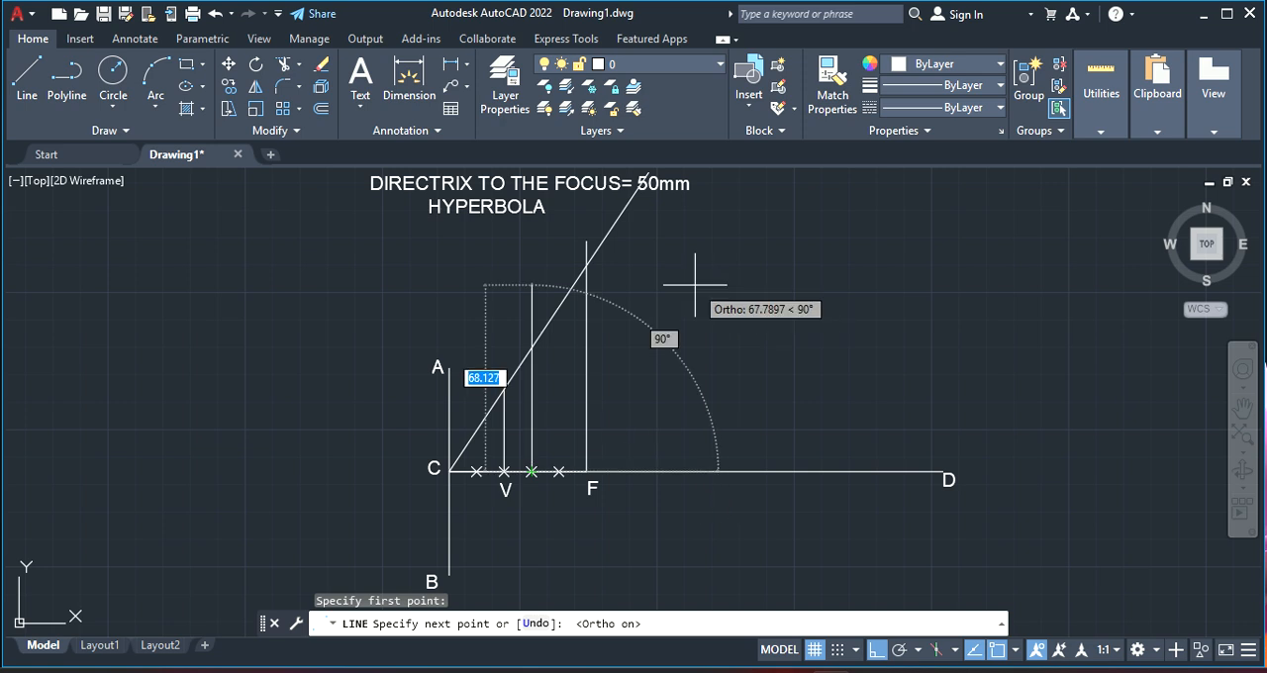
{"action": "left_click", "coordinate": [608, 280]}
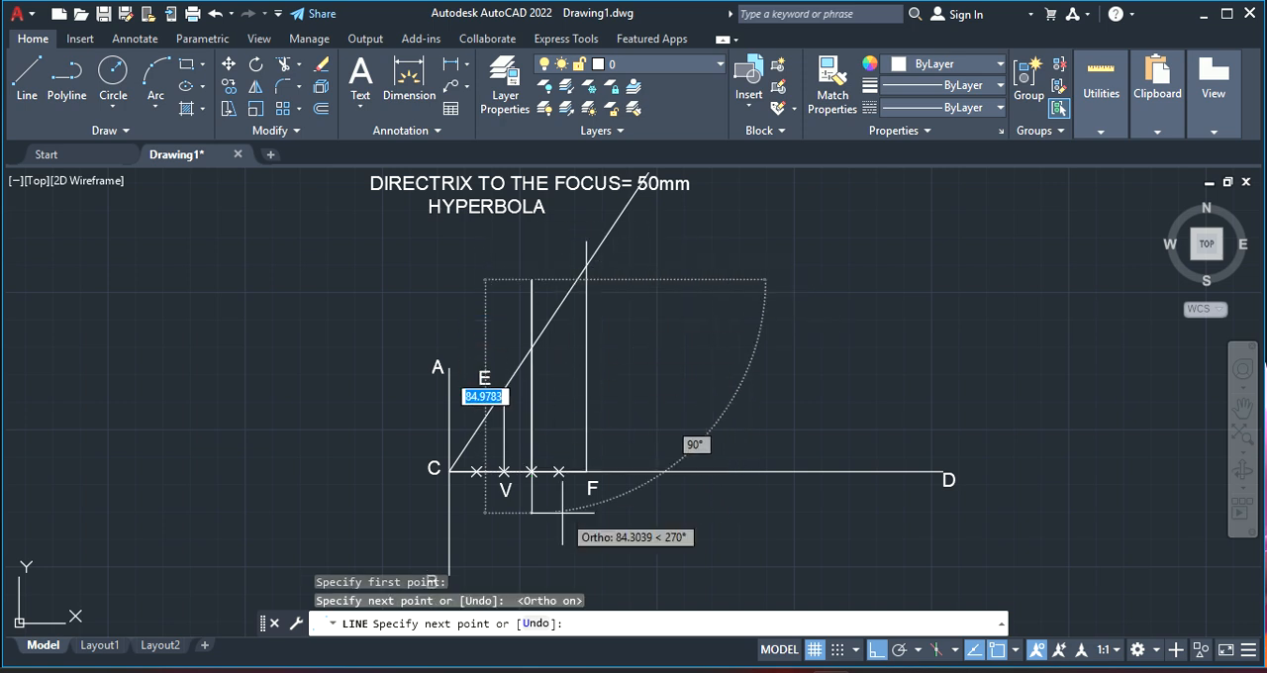
{"action": "right_click", "coordinate": [580, 404]}
{"action": "left_click", "coordinate": [624, 417]}
Draw a vertical line about 74 mm upward from the last division point before F, crossing the inclined line
{"action": "right_click", "coordinate": [653, 406]}
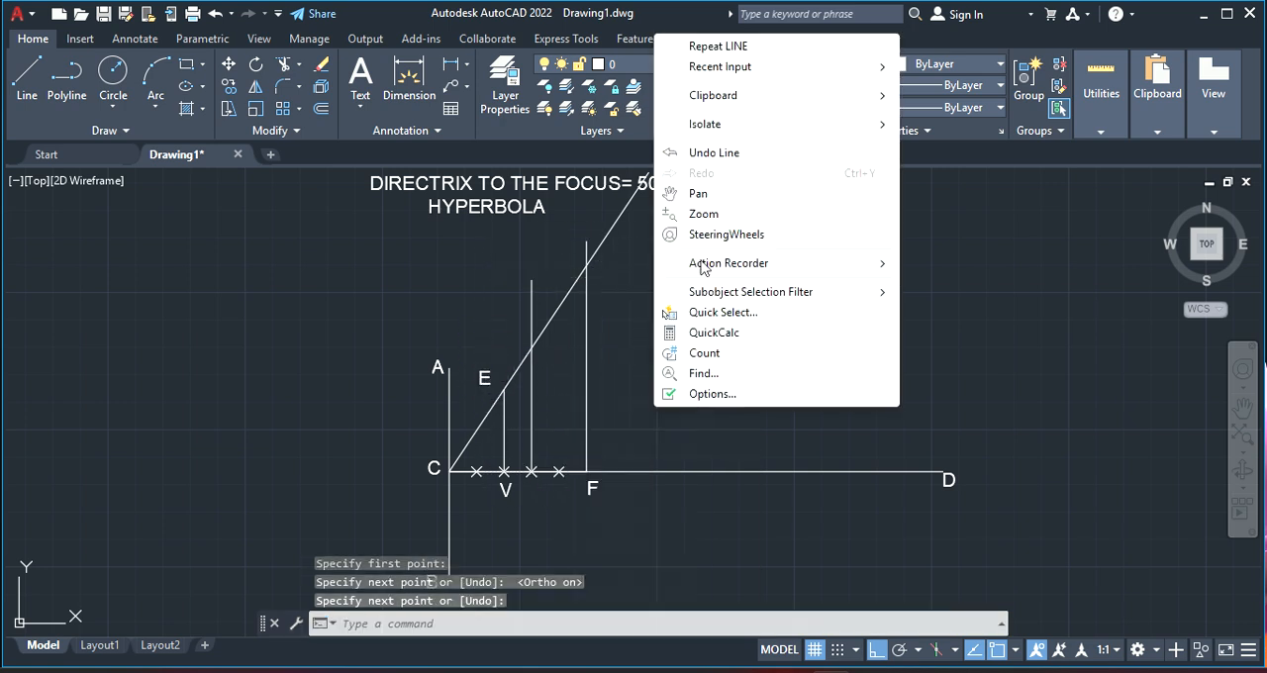
{"action": "left_click", "coordinate": [807, 47]}
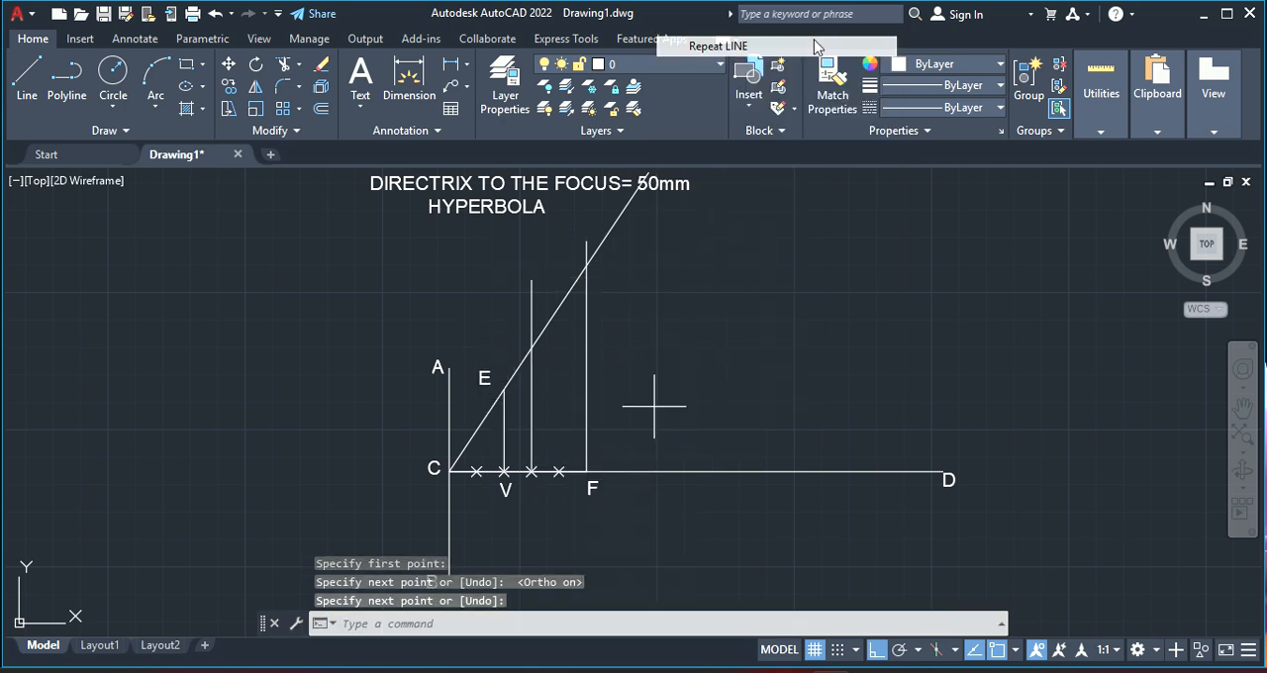
{"action": "left_click", "coordinate": [559, 471]}
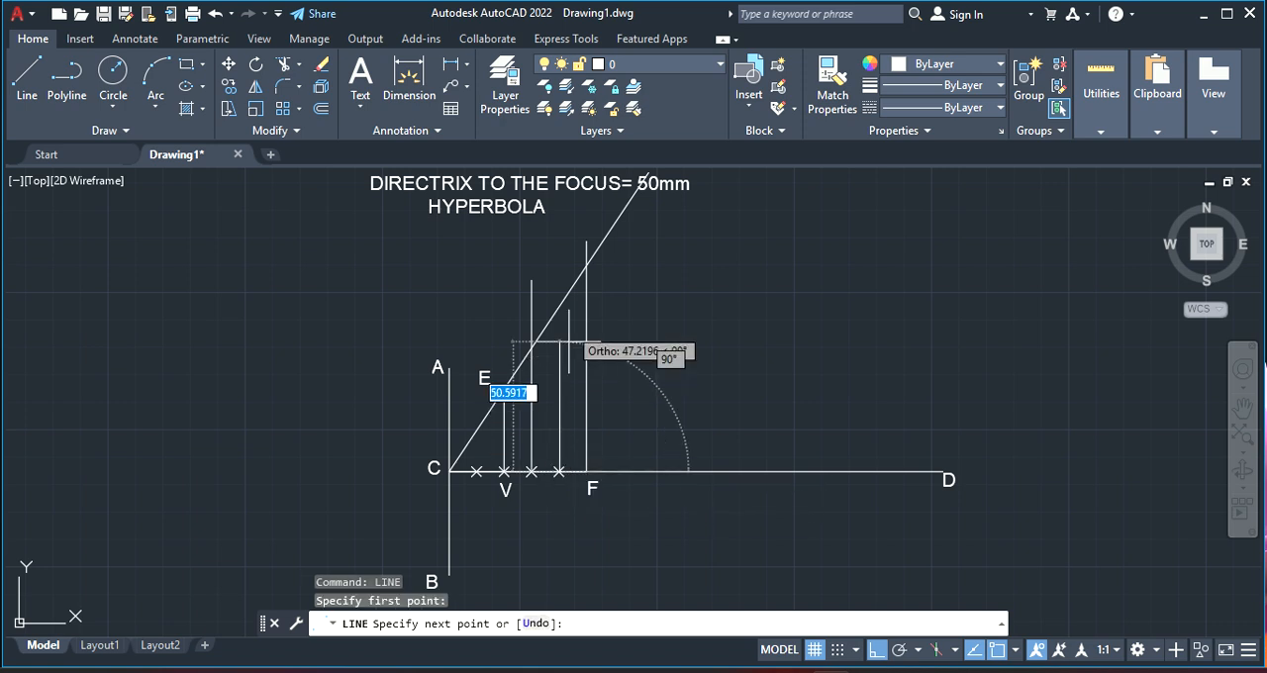
{"action": "left_click", "coordinate": [584, 270]}
{"action": "right_click", "coordinate": [581, 271]}
{"action": "left_click", "coordinate": [601, 280]}
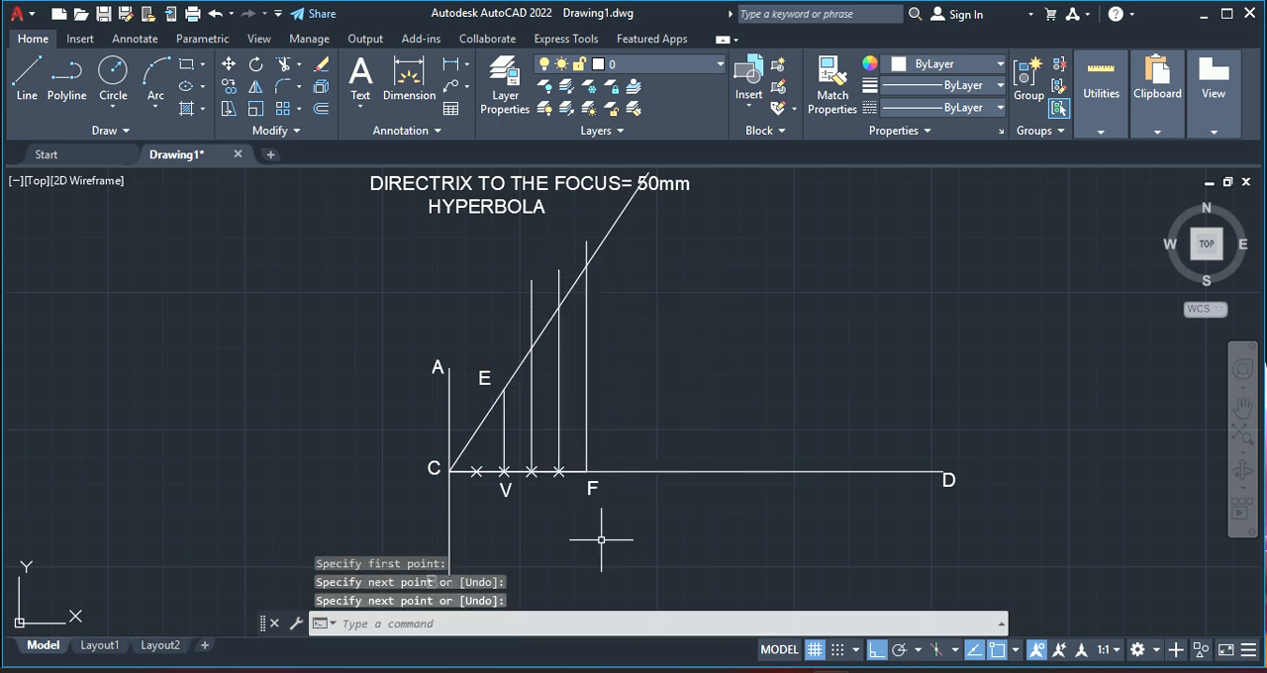
Draw a vertical line upward from a point on axis CD just beyond F, crossing the inclined line
{"action": "left_click", "coordinate": [23, 102]}
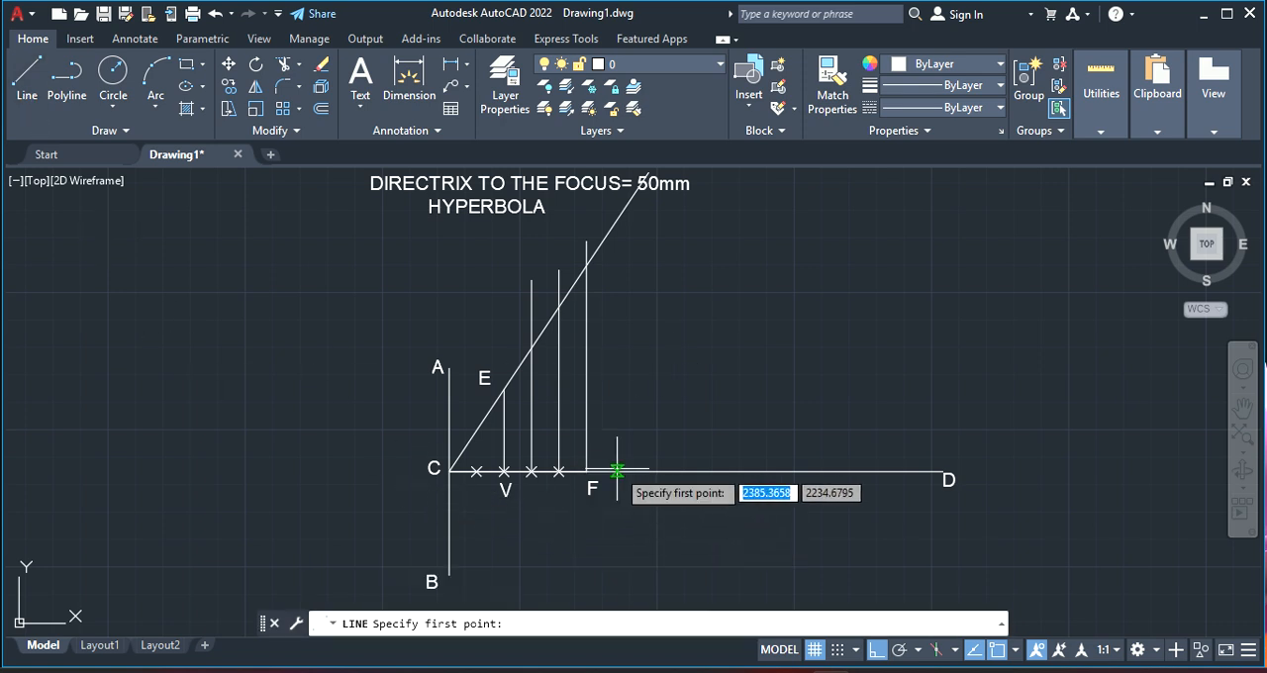
{"action": "left_click", "coordinate": [615, 471]}
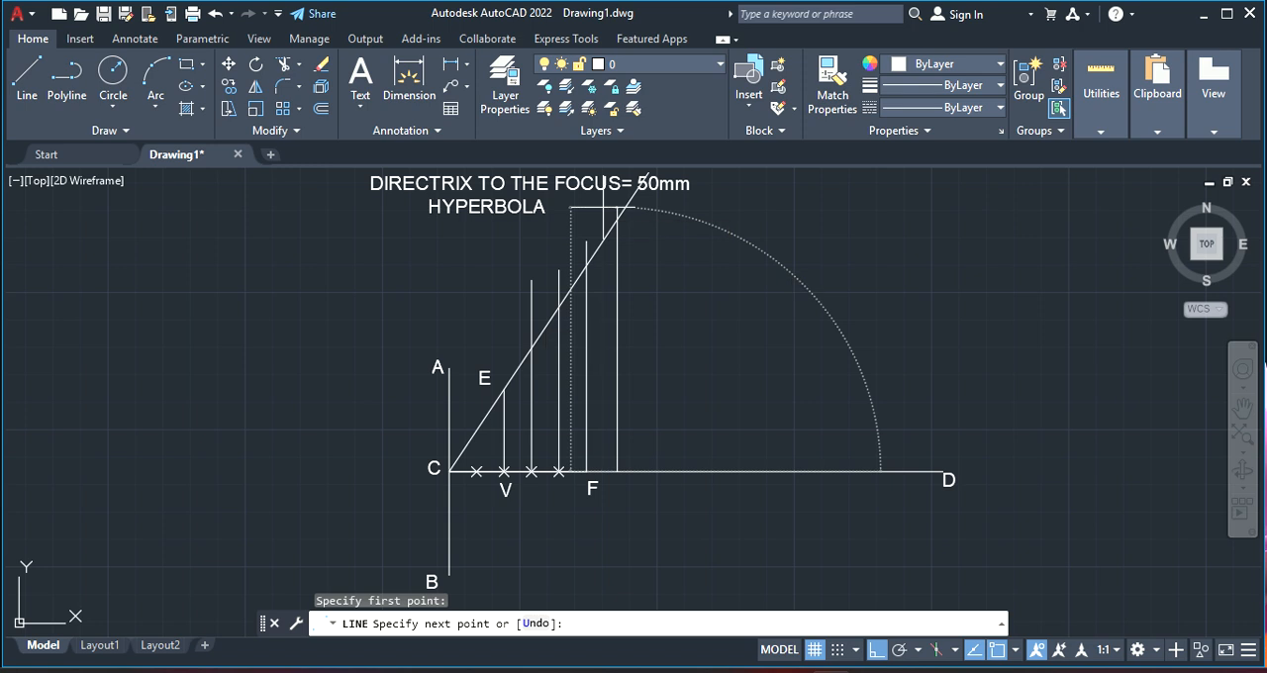
{"action": "left_click", "coordinate": [613, 208]}
{"action": "right_click", "coordinate": [606, 216]}
{"action": "left_click", "coordinate": [649, 221]}
Draw a second vertical line beyond F, from axis CD up to the upper end of the inclined line
{"action": "right_click", "coordinate": [631, 222]}
{"action": "left_click", "coordinate": [655, 233]}
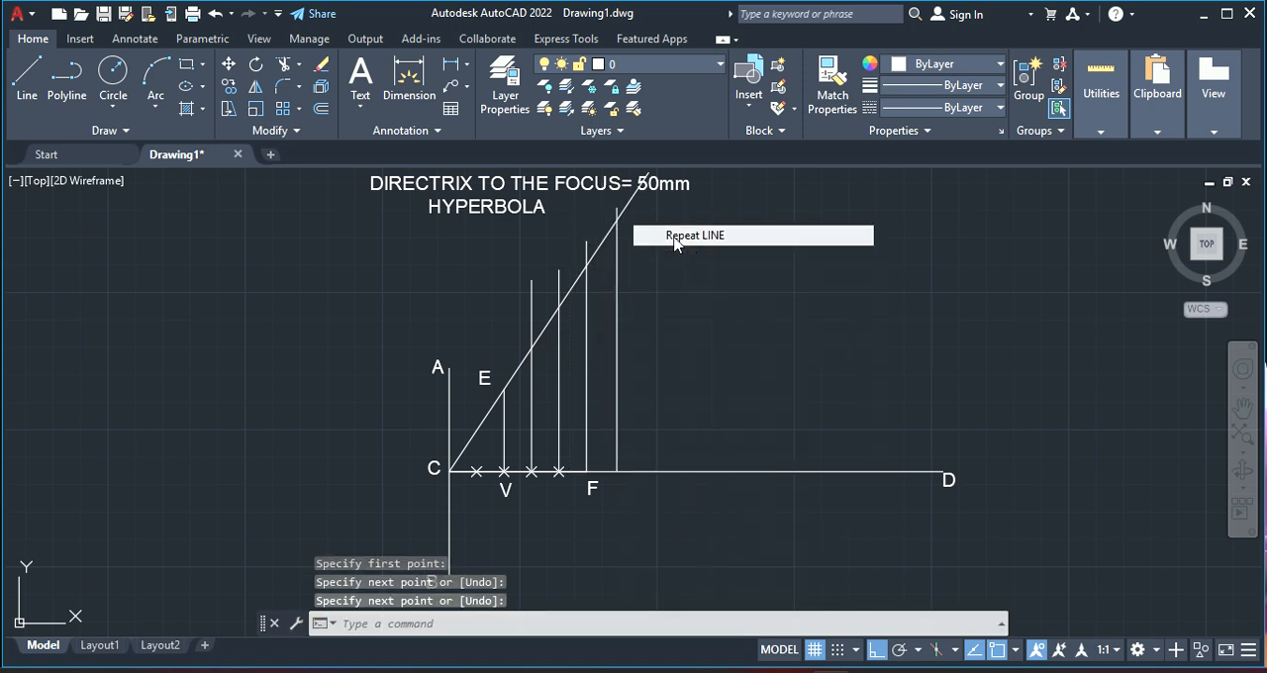
{"action": "left_click", "coordinate": [644, 471]}
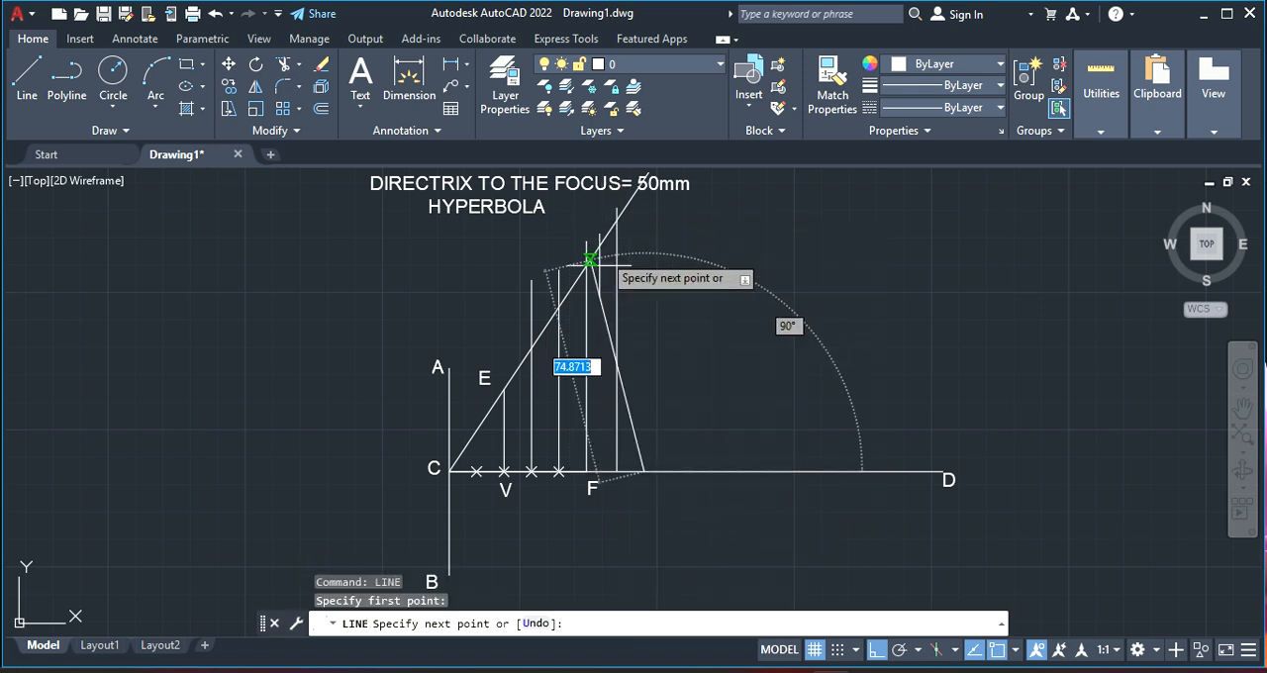
{"action": "left_click", "coordinate": [645, 176]}
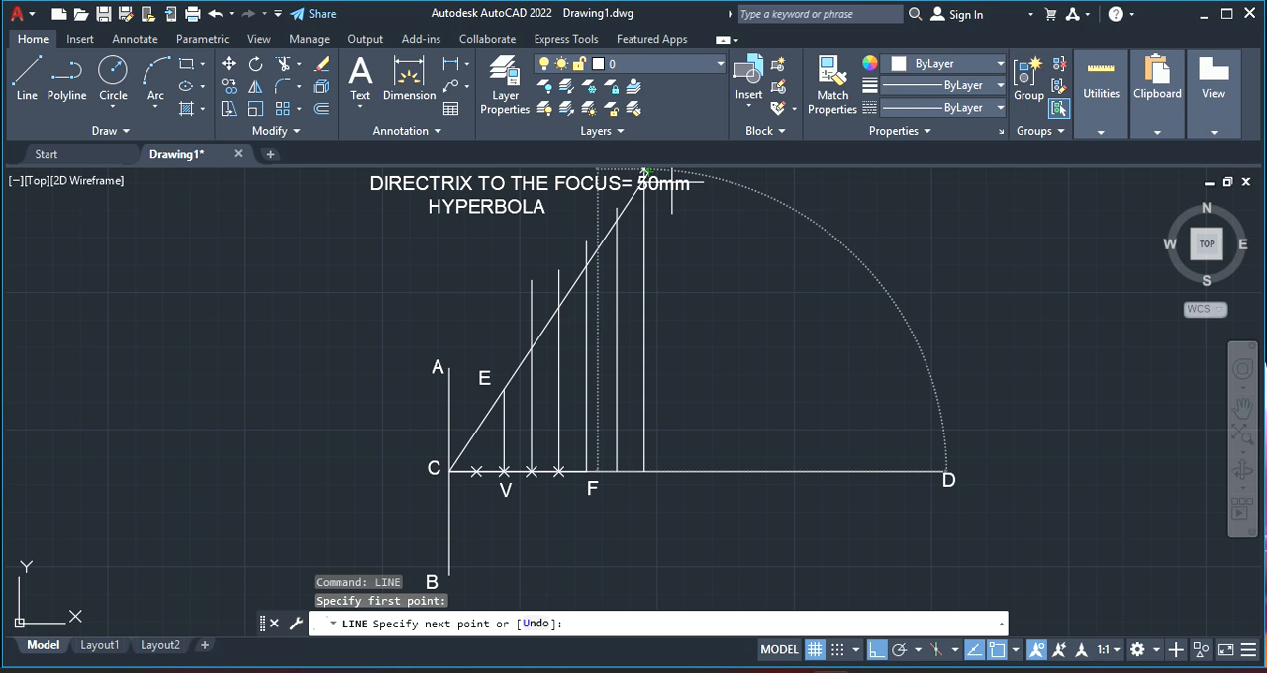
{"action": "right_click", "coordinate": [669, 207]}
{"action": "left_click", "coordinate": [687, 218]}
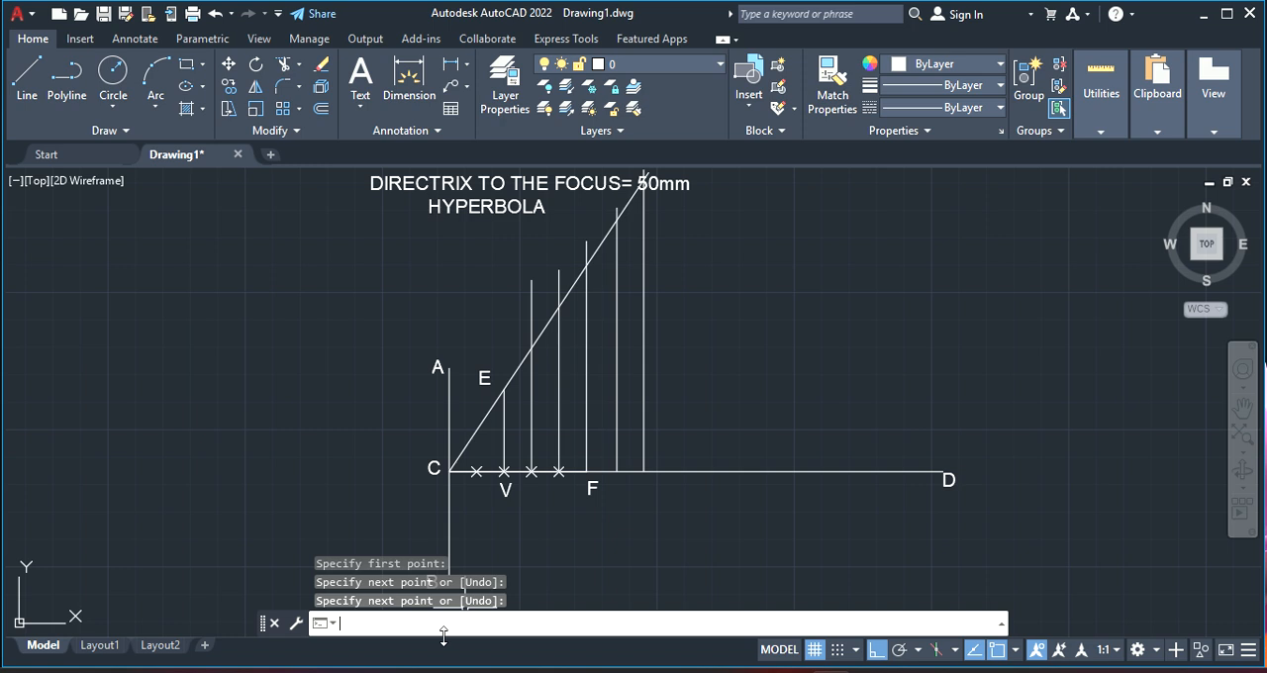
Trim the portions of the five tall vertical lines that project above the inclined line through C and E
{"action": "type", "text": "TRIM"}
{"action": "key", "text": "Return"}
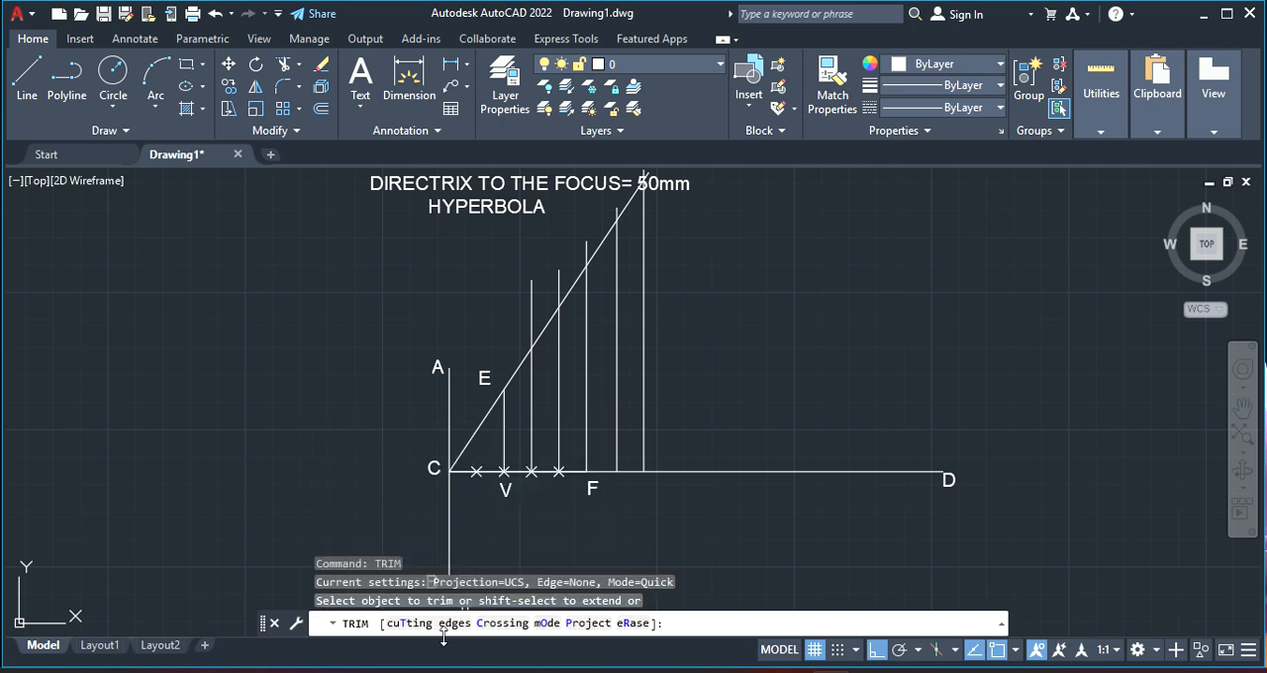
{"action": "left_click", "coordinate": [530, 310]}
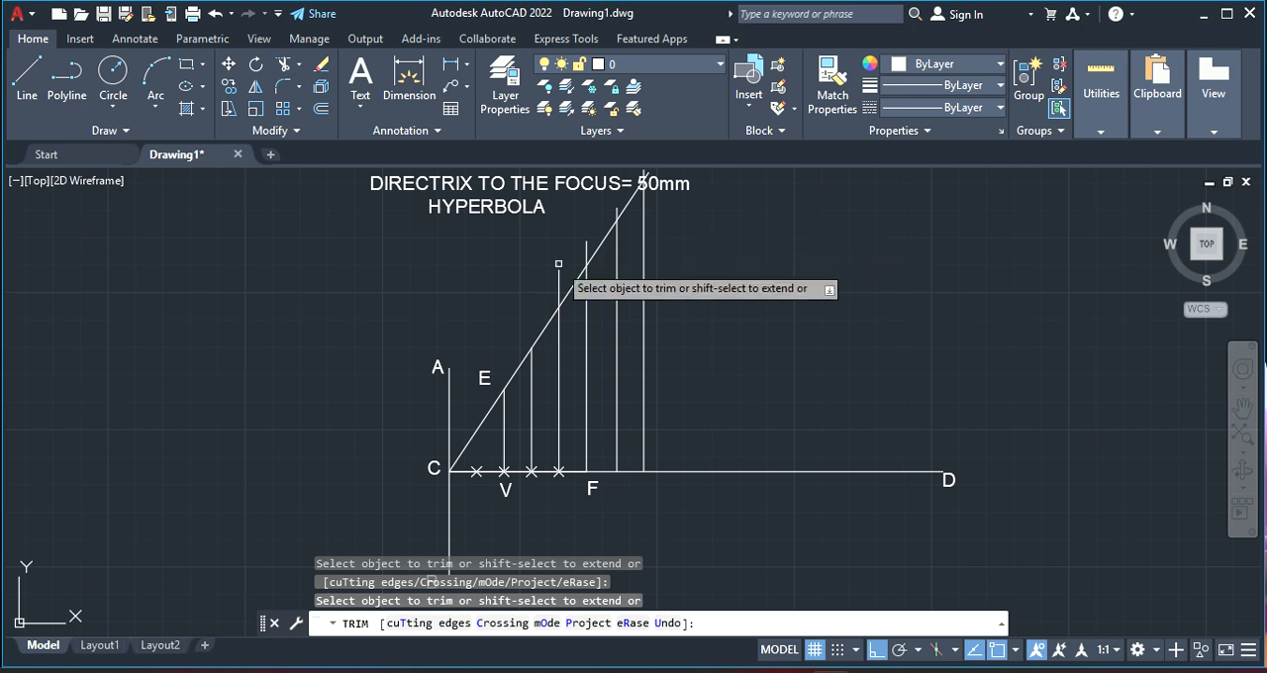
{"action": "left_click", "coordinate": [558, 274]}
{"action": "left_click", "coordinate": [586, 252]}
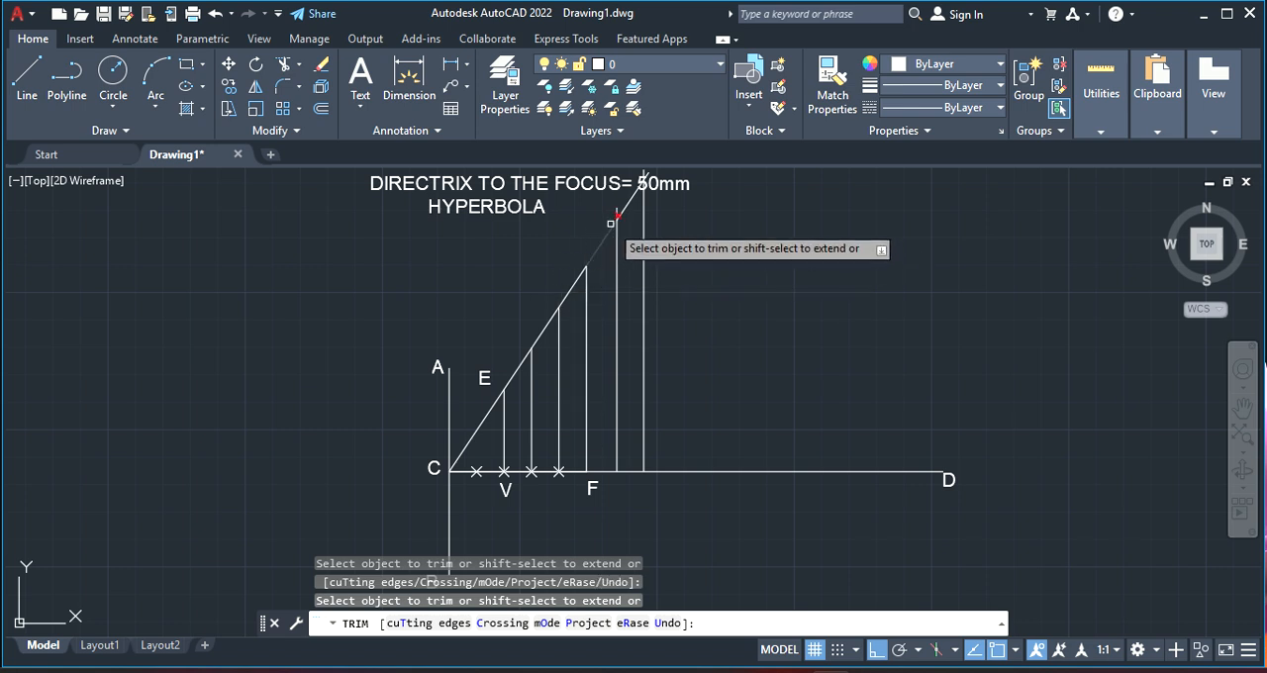
{"action": "scroll", "coordinate": [667, 180], "scroll_direction": "up", "scroll_amount": 2}
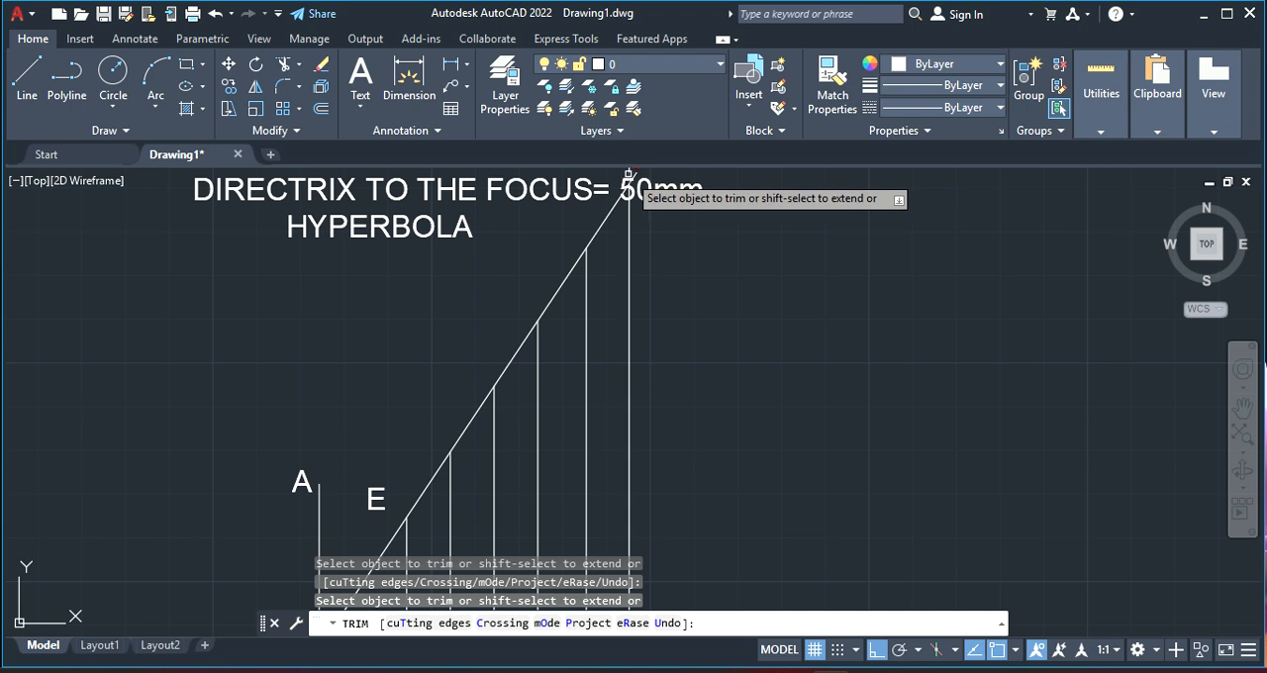
{"action": "left_click", "coordinate": [629, 173]}
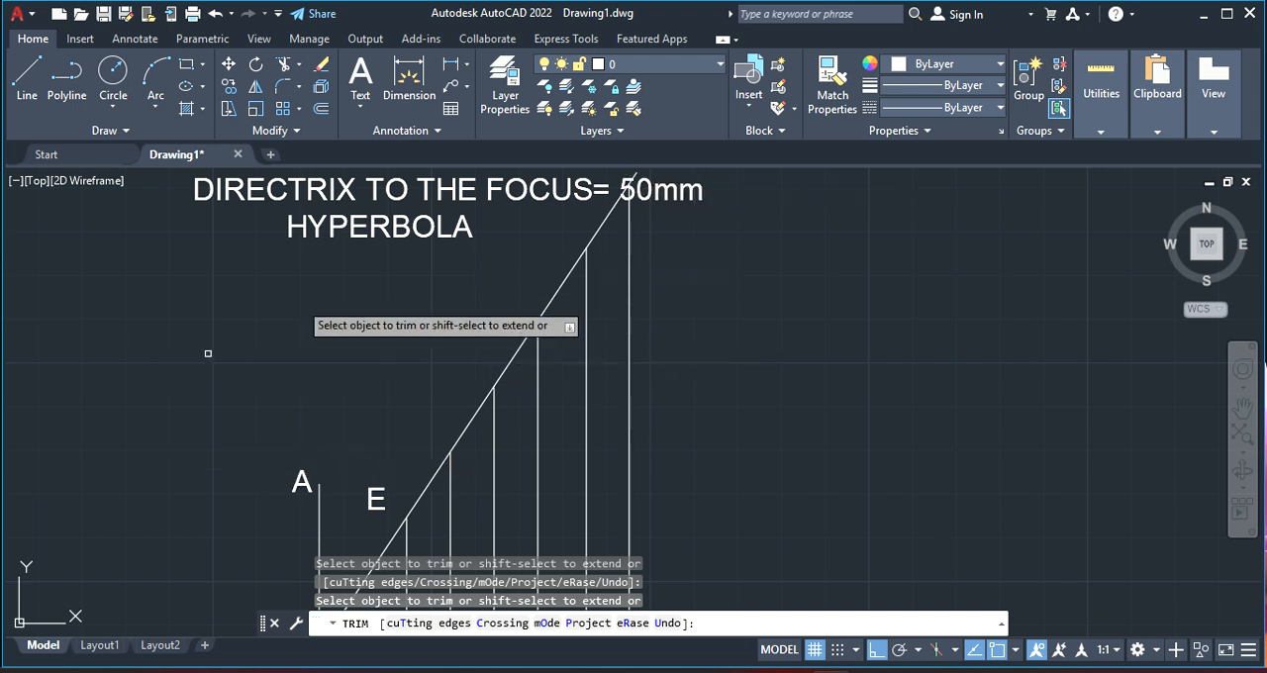
Copy the label E, with Ortho off, to beside the upper end of the first vertical line after V
{"action": "right_click", "coordinate": [313, 297]}
{"action": "left_click", "coordinate": [361, 312]}
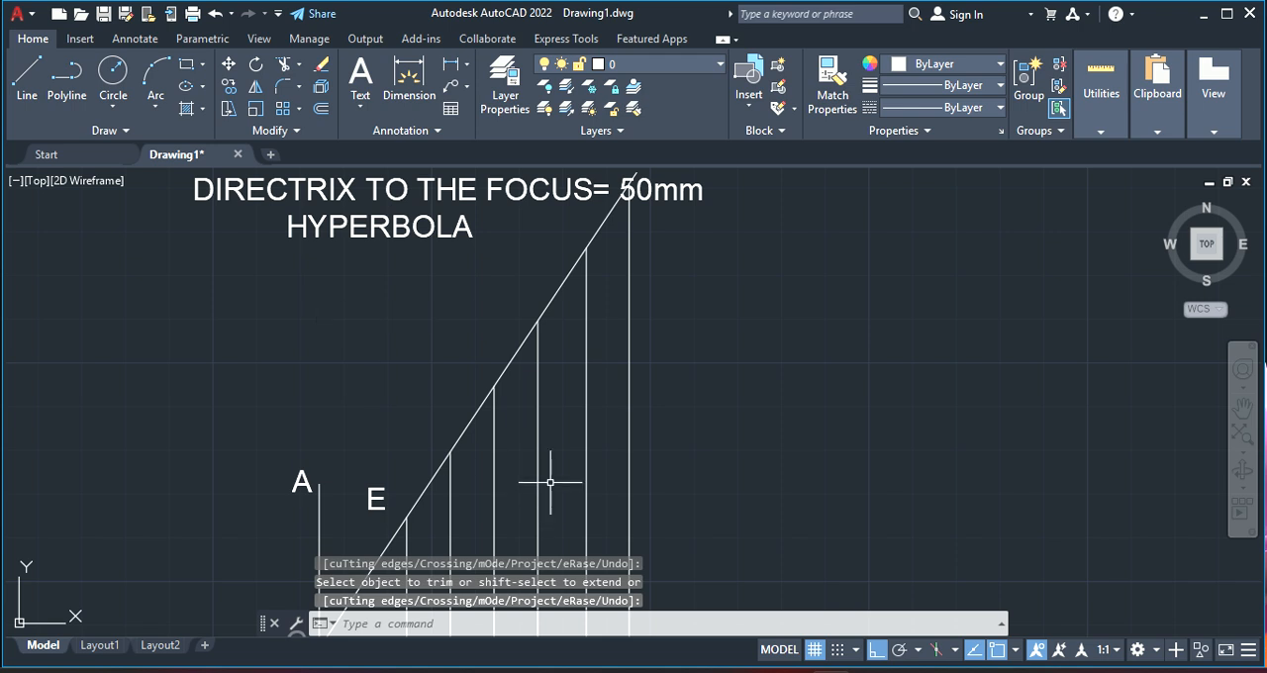
{"action": "right_click", "coordinate": [552, 452]}
{"action": "left_click", "coordinate": [594, 232]}
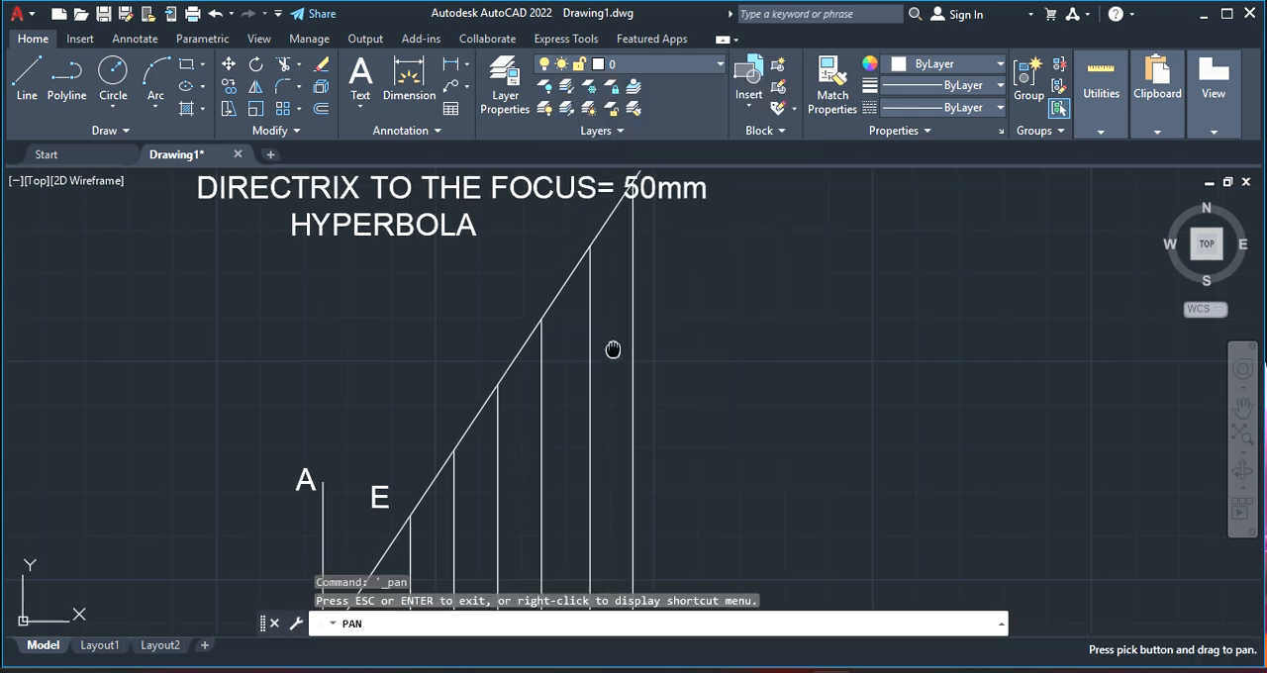
{"action": "mouse_move", "coordinate": [613, 347]}
{"action": "left_mouse_down"}
{"action": "mouse_move", "coordinate": [627, 167]}
{"action": "mouse_move", "coordinate": [669, 224]}
{"action": "left_mouse_up"}
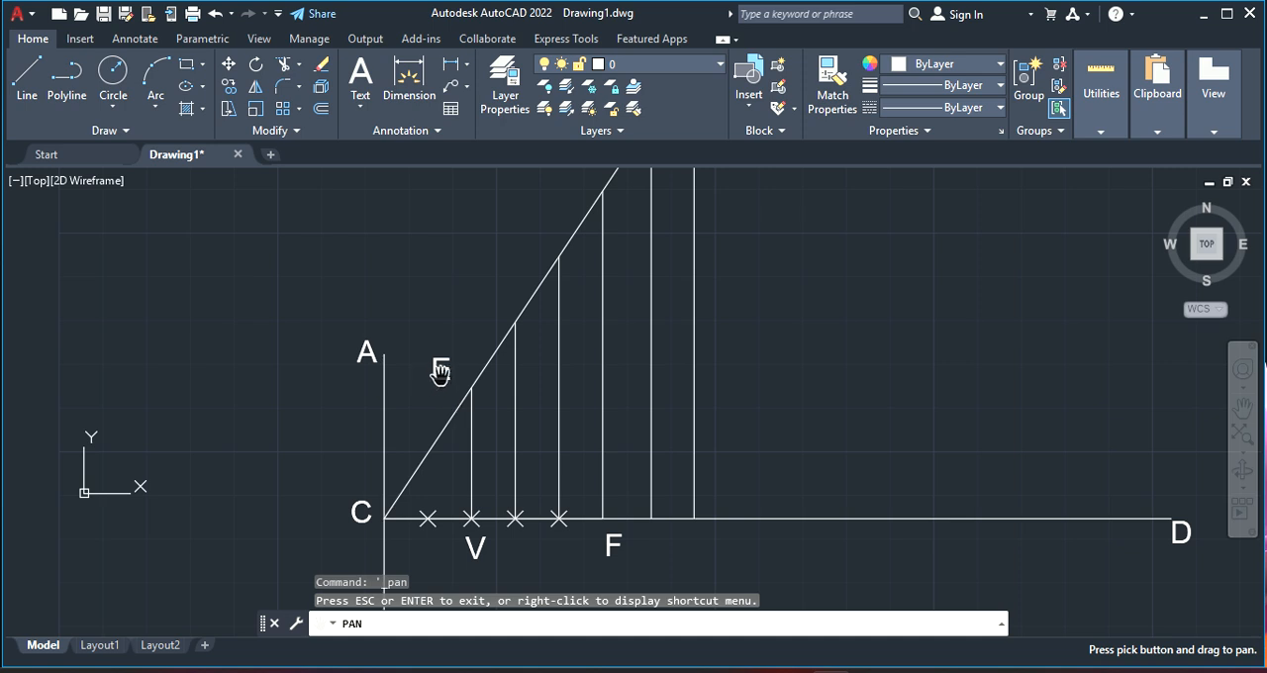
{"action": "key", "text": "Escape"}
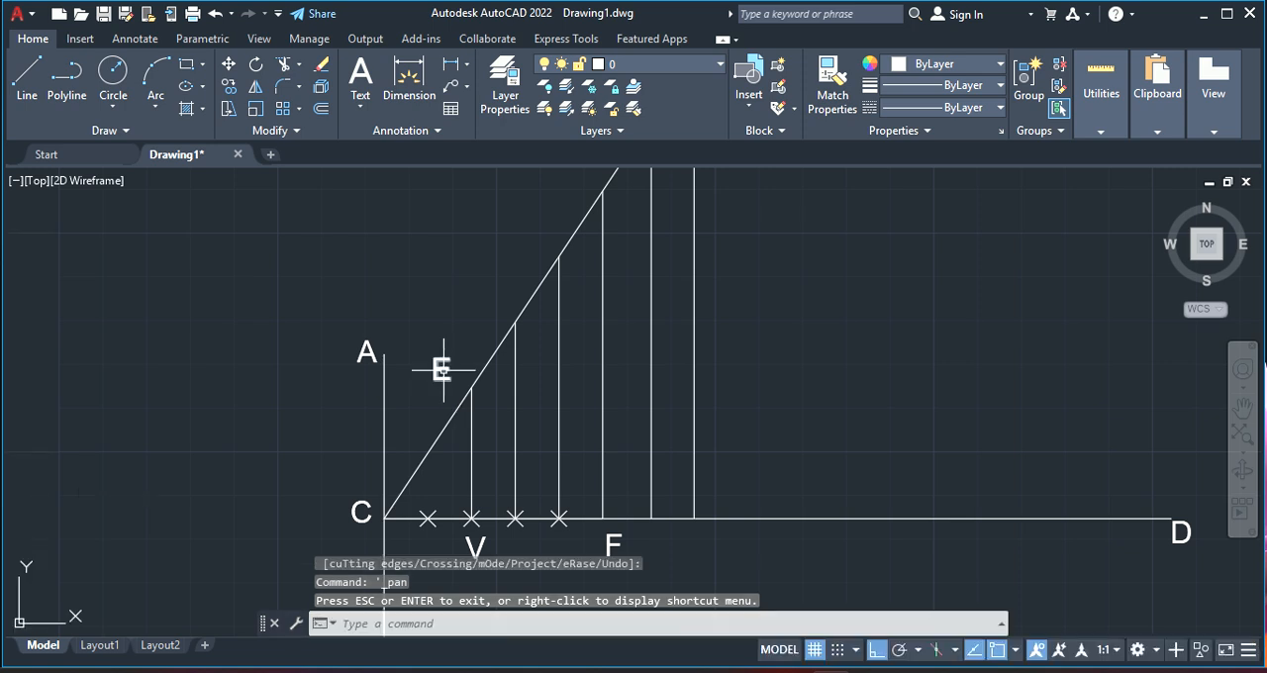
{"action": "key", "text": "Escape"}
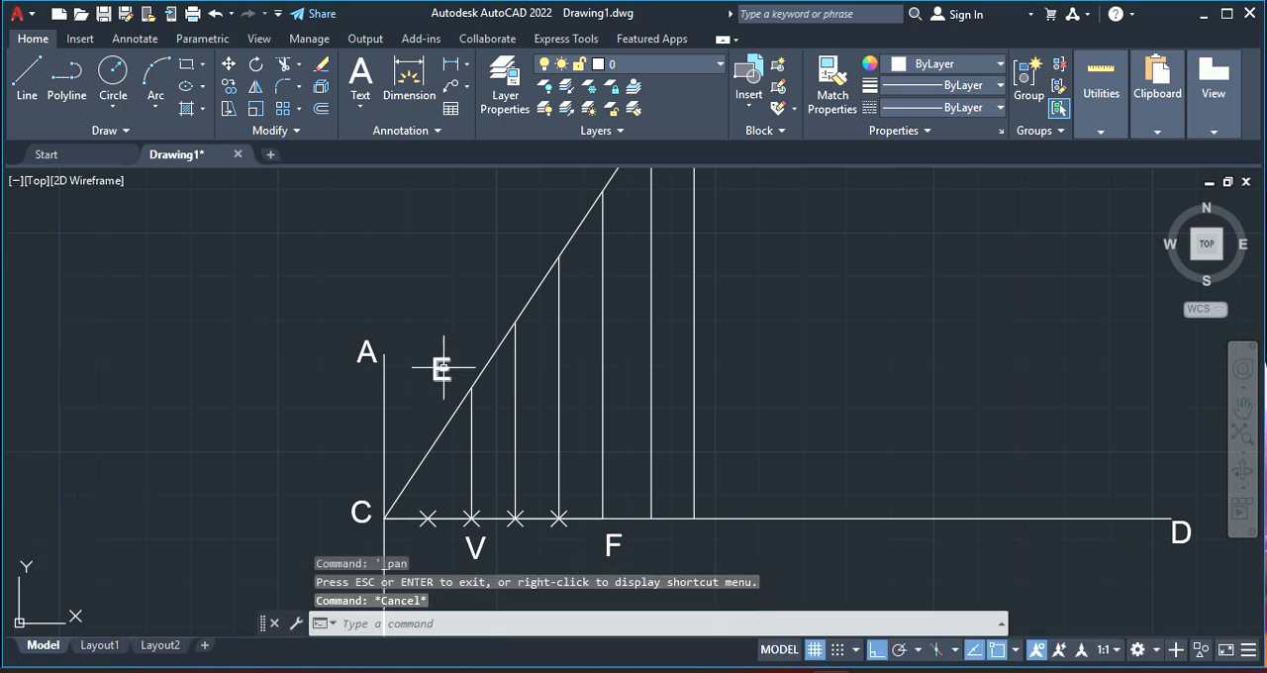
{"action": "left_click", "coordinate": [443, 369]}
{"action": "right_click", "coordinate": [441, 364]}
{"action": "left_click", "coordinate": [487, 344]}
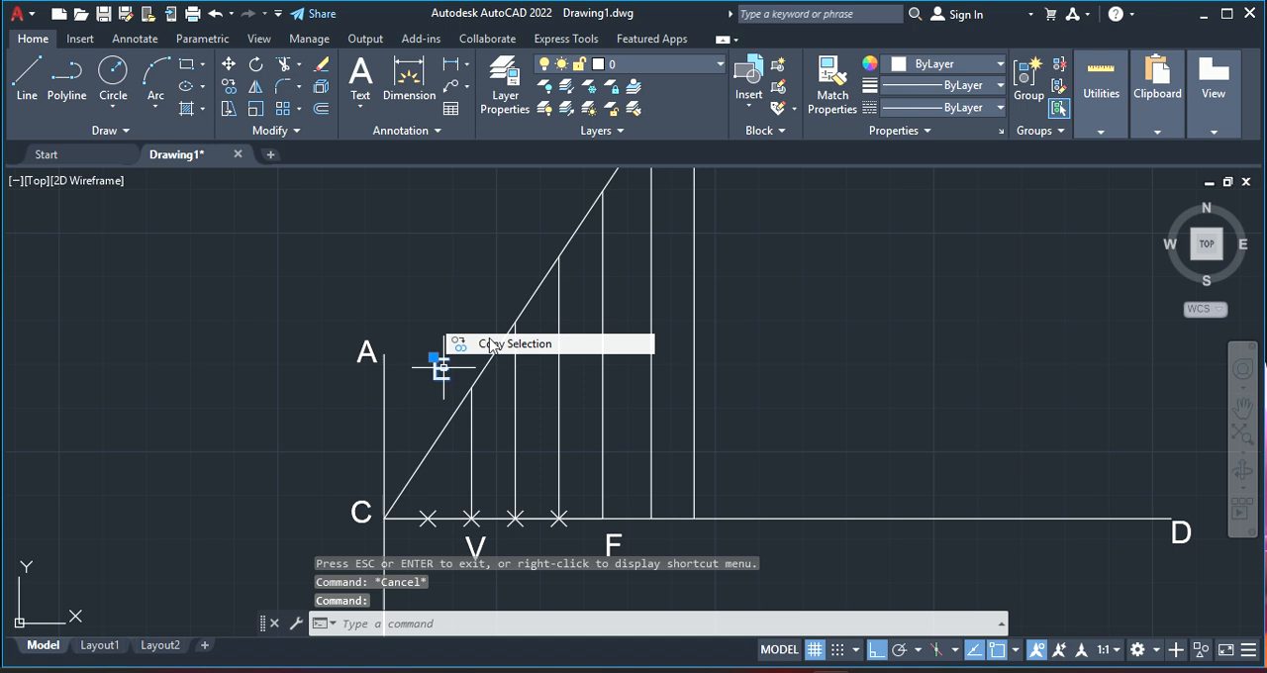
{"action": "left_click", "coordinate": [434, 359]}
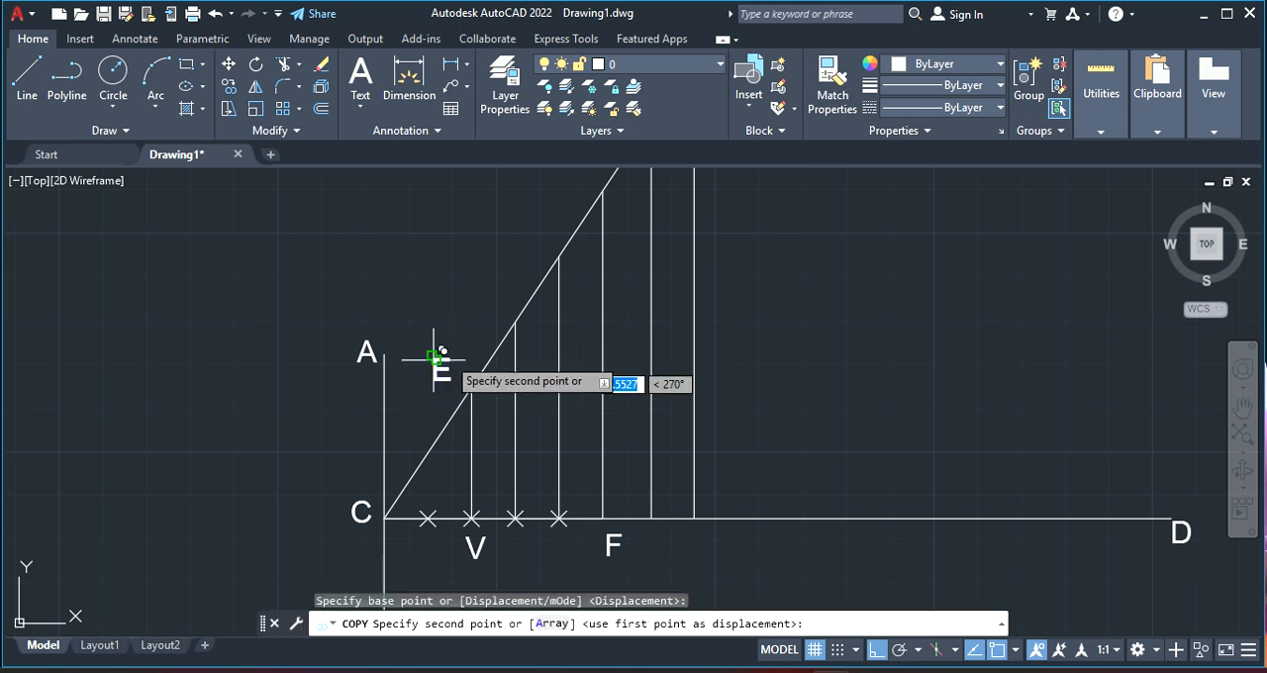
{"action": "left_click", "coordinate": [875, 650]}
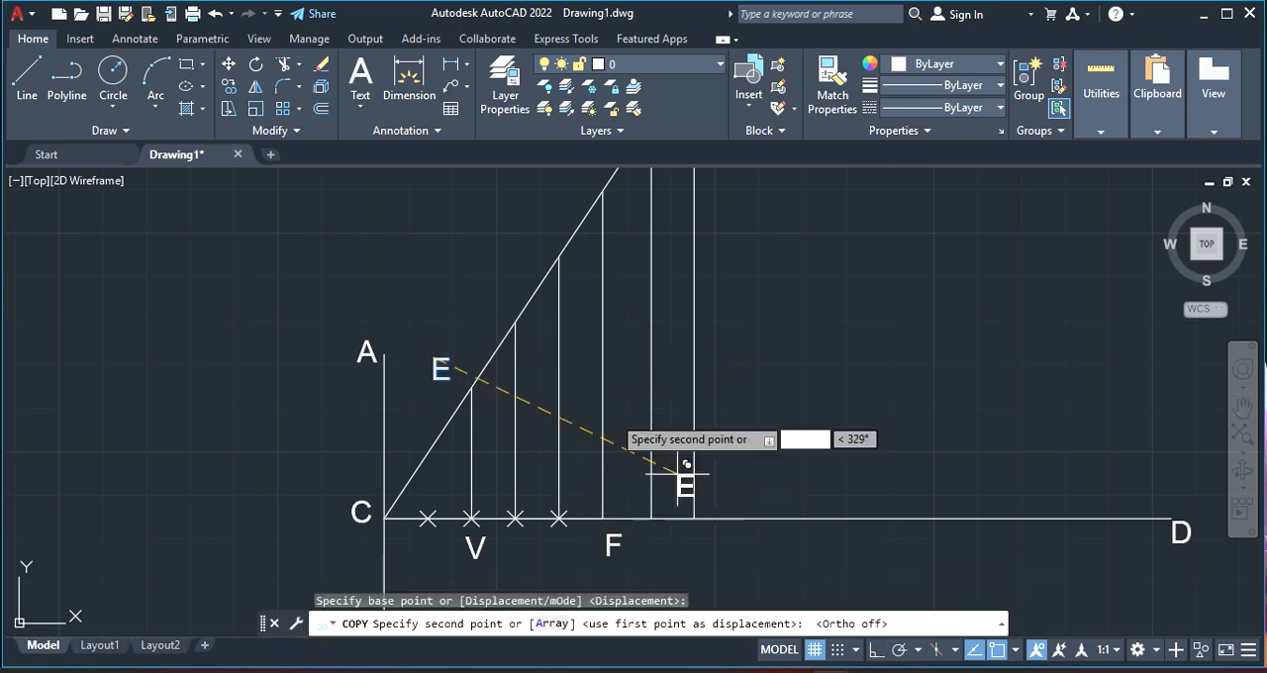
{"action": "left_click", "coordinate": [497, 280]}
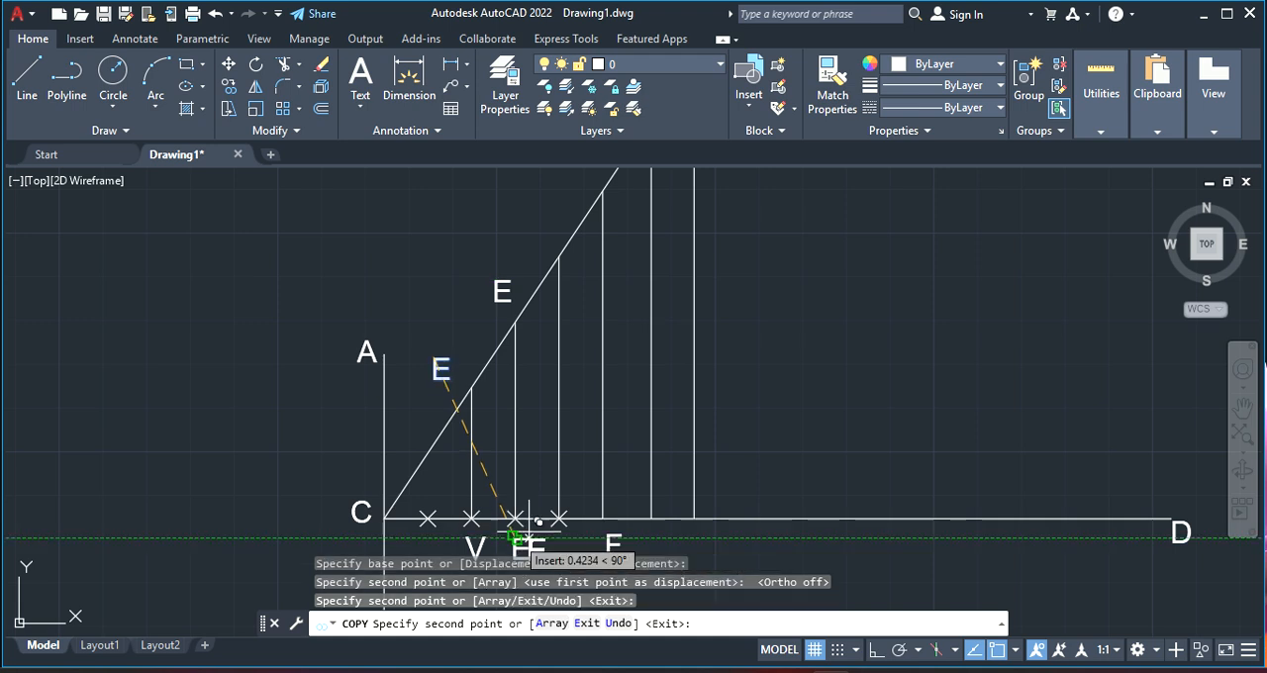
Place more copies of E below the two division points between V and F and beside the third vertical line's upper end
{"action": "left_click", "coordinate": [559, 535]}
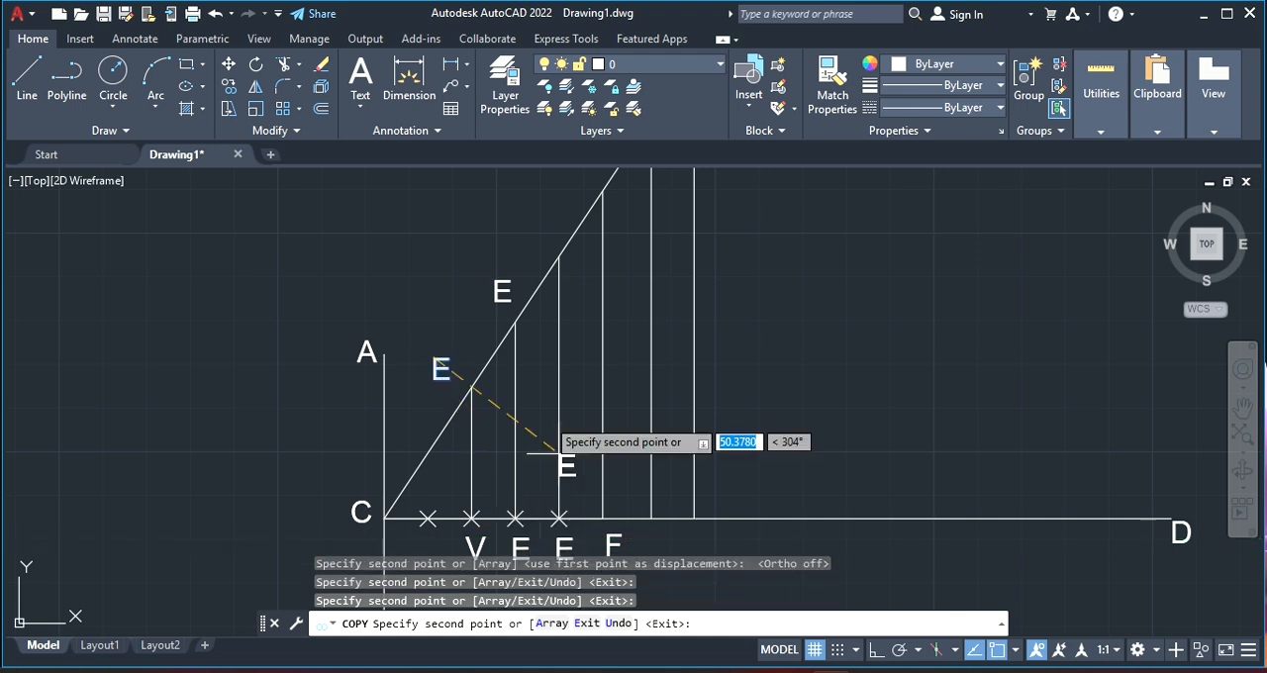
{"action": "left_click", "coordinate": [546, 203]}
{"action": "right_click", "coordinate": [737, 328]}
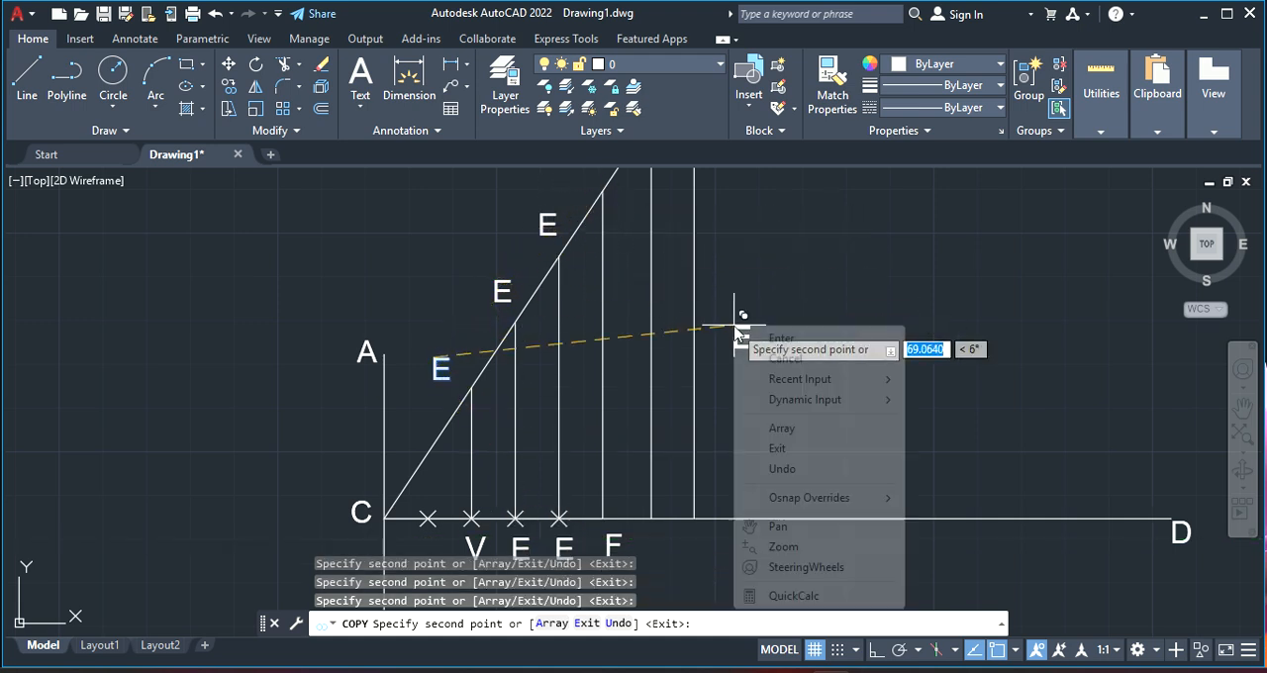
{"action": "left_click", "coordinate": [790, 450]}
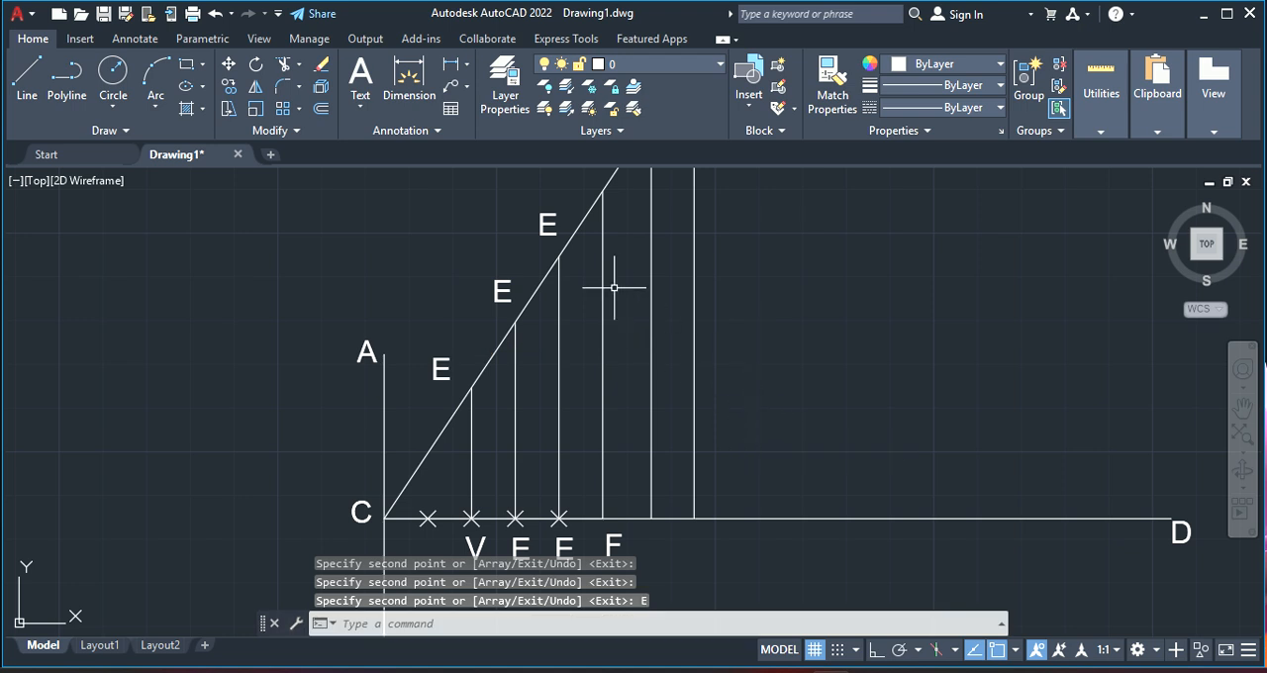
Copy the E label at the third vertical line to the next two lines' upper ends and below CD at the two lines beyond F
{"action": "right_click", "coordinate": [645, 264]}
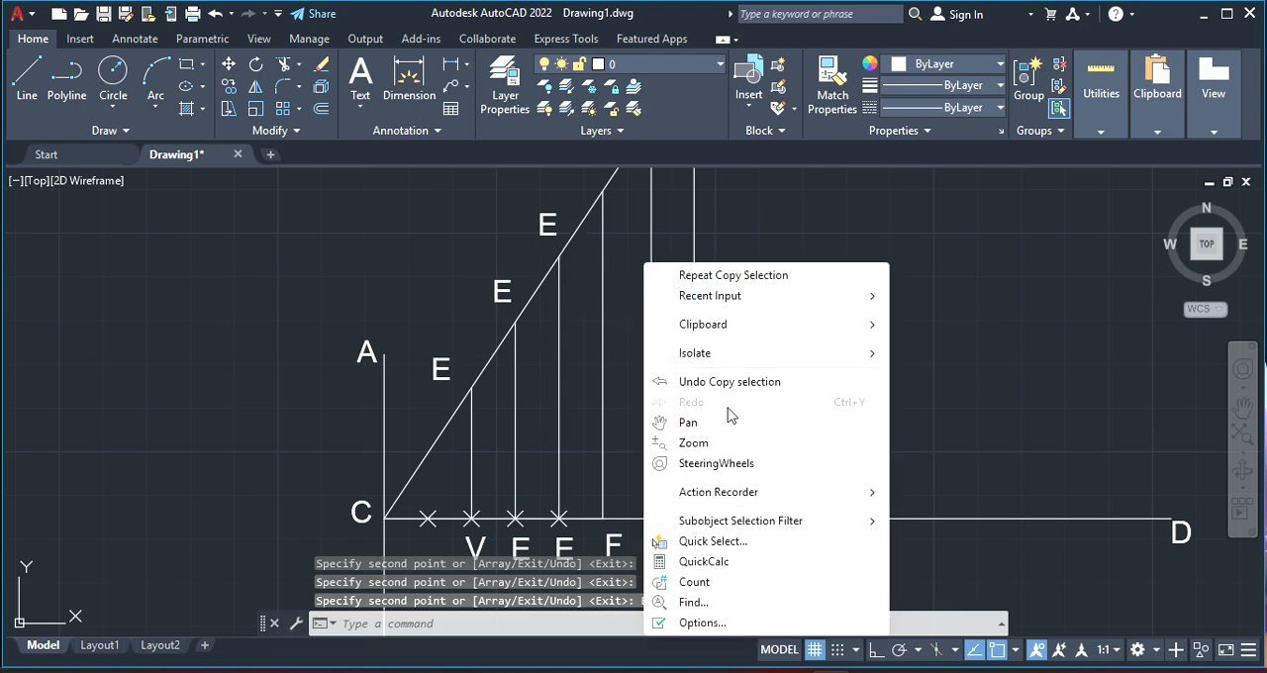
{"action": "left_click", "coordinate": [725, 427]}
{"action": "mouse_move", "coordinate": [763, 291]}
{"action": "left_mouse_down"}
{"action": "mouse_move", "coordinate": [777, 415]}
{"action": "mouse_move", "coordinate": [806, 254]}
{"action": "mouse_move", "coordinate": [769, 310]}
{"action": "left_mouse_up"}
{"action": "scroll", "coordinate": [769, 310], "scroll_direction": "down", "scroll_amount": 2}
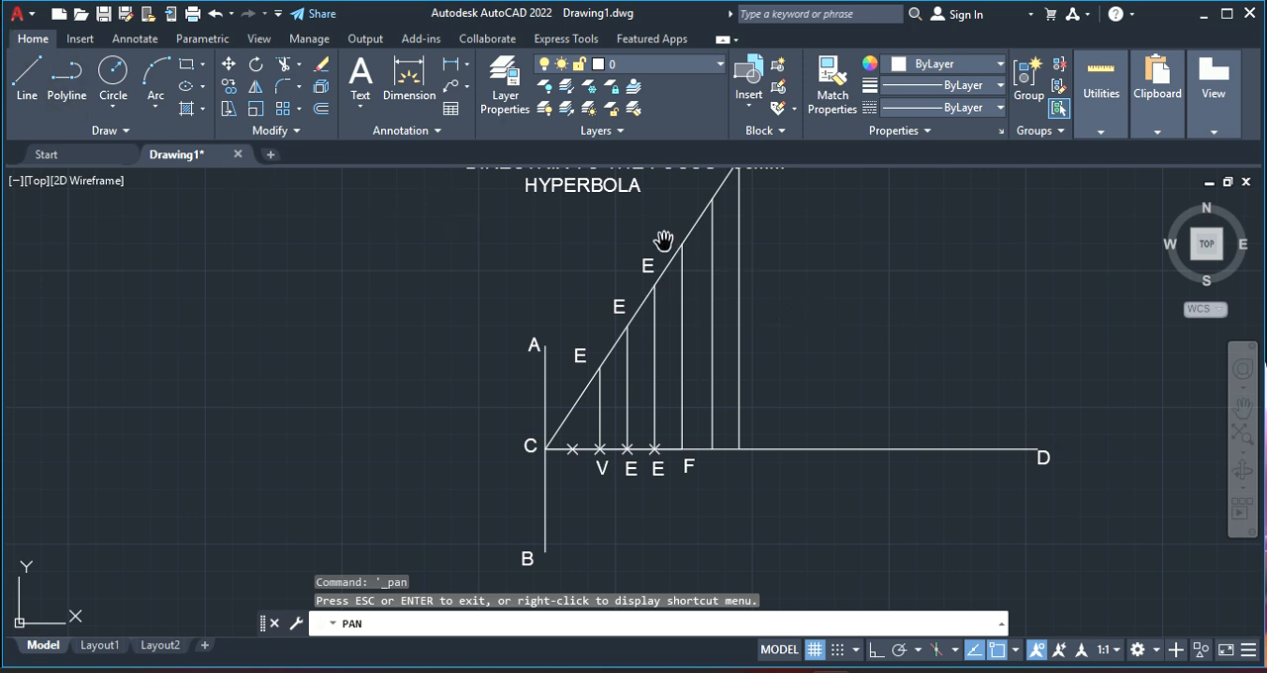
{"action": "key", "text": "Escape"}
{"action": "right_click", "coordinate": [647, 265]}
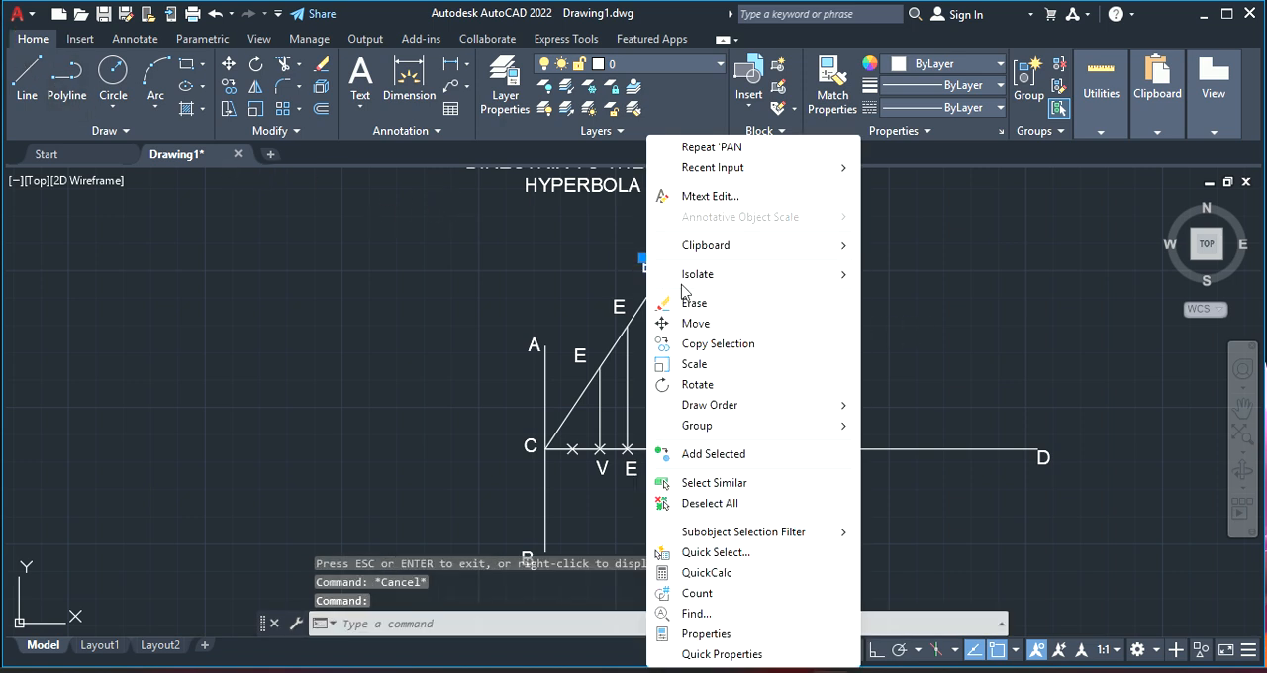
{"action": "left_click", "coordinate": [718, 344]}
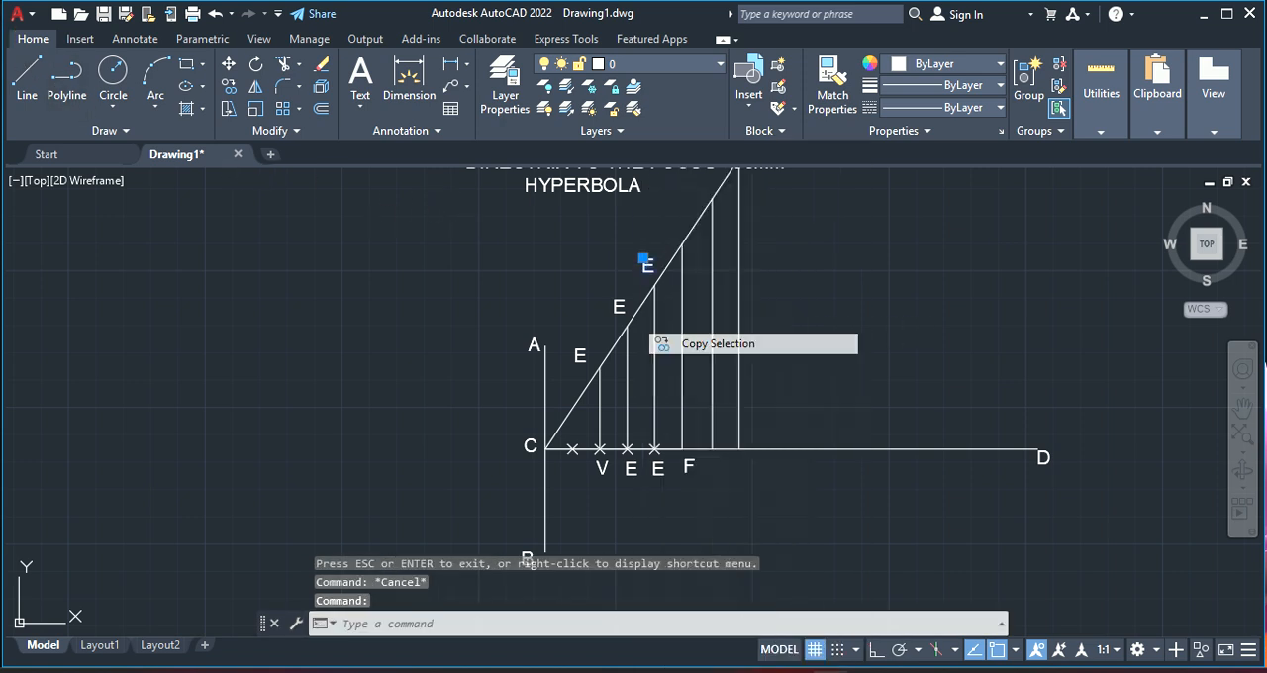
{"action": "left_click", "coordinate": [657, 259]}
{"action": "left_click", "coordinate": [700, 225]}
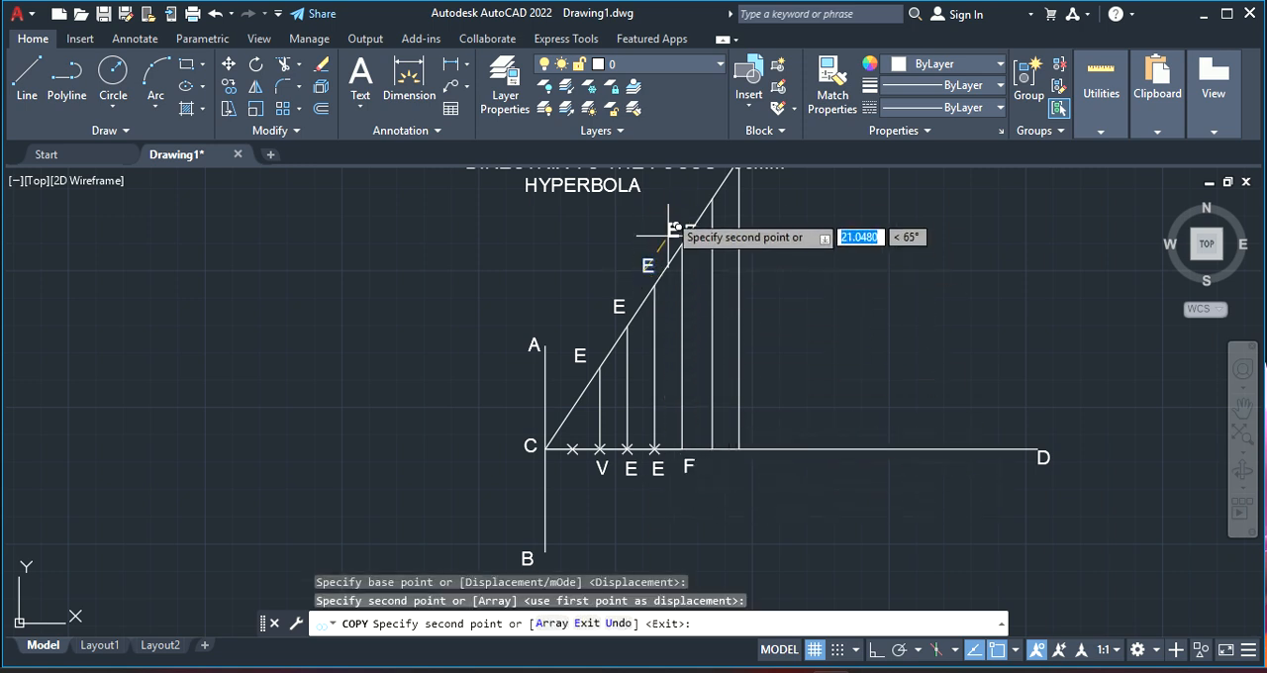
{"action": "left_click", "coordinate": [710, 190]}
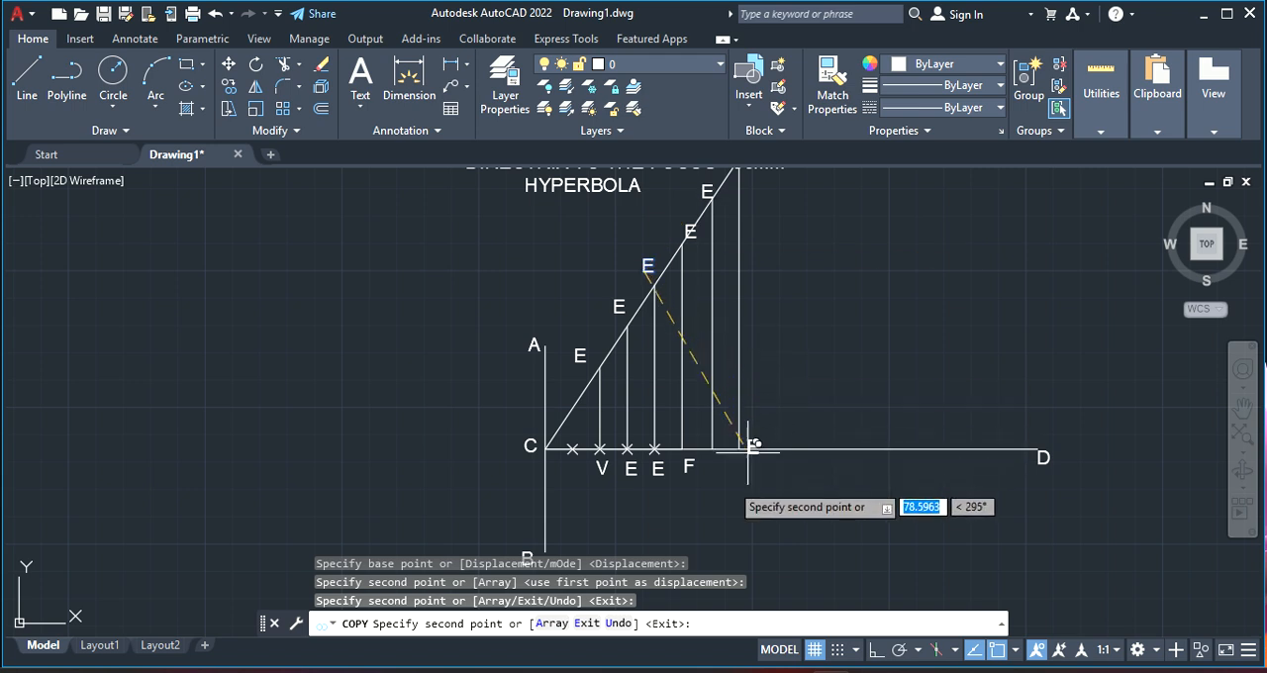
{"action": "left_click", "coordinate": [714, 473]}
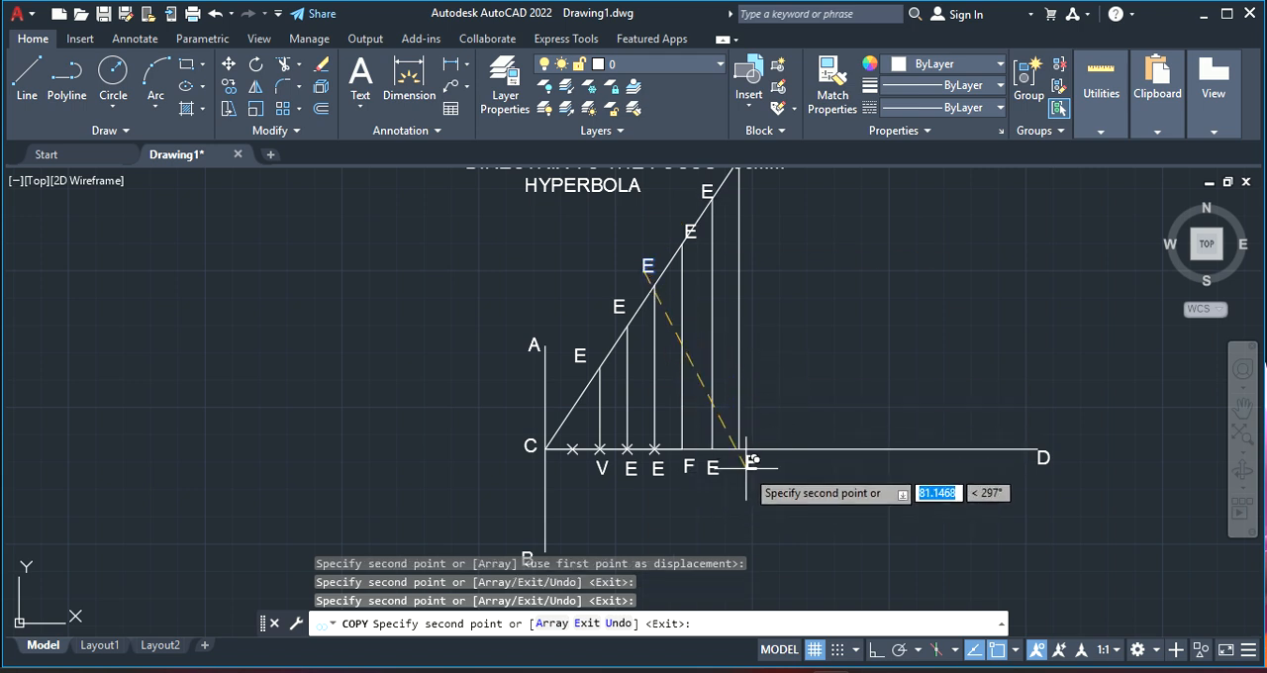
{"action": "left_click", "coordinate": [750, 470]}
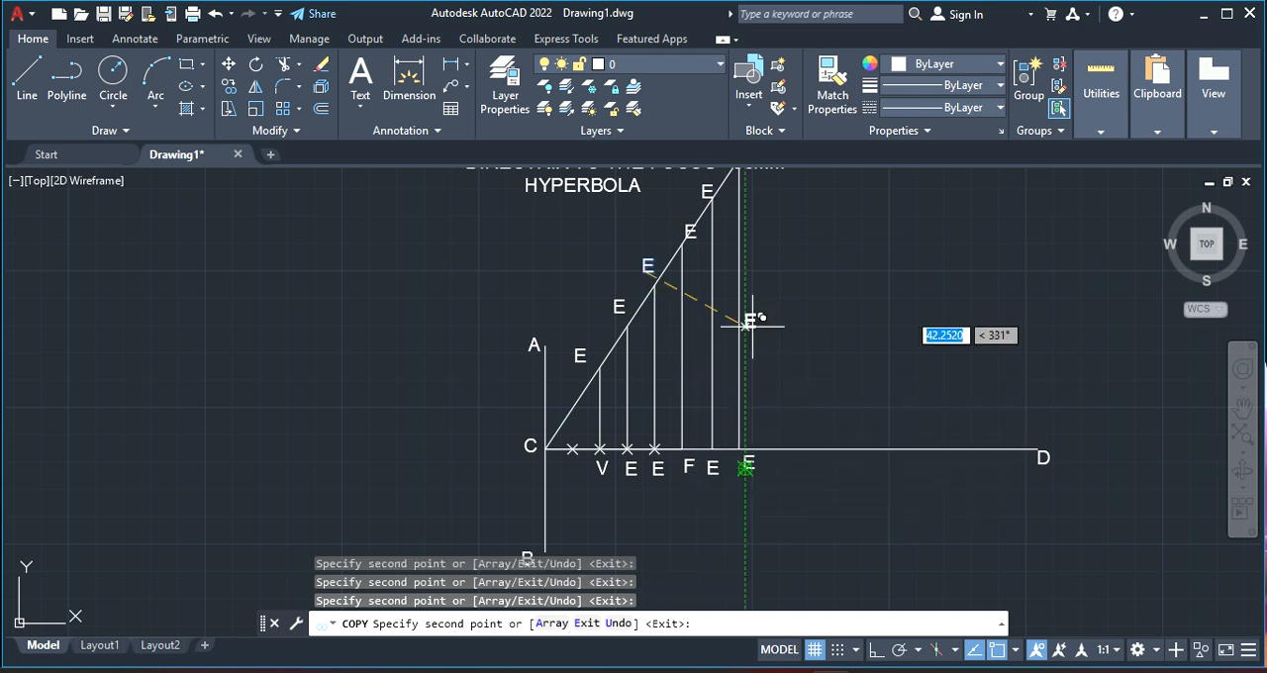
Place one more copy of E above the inclined line's upper end and erase the E at the top of the line through F
{"action": "right_click", "coordinate": [819, 241]}
{"action": "left_click", "coordinate": [860, 447]}
{"action": "left_click_drag", "start_coordinate": [792, 263], "coordinate": [760, 369]}
{"action": "key", "text": "Escape"}
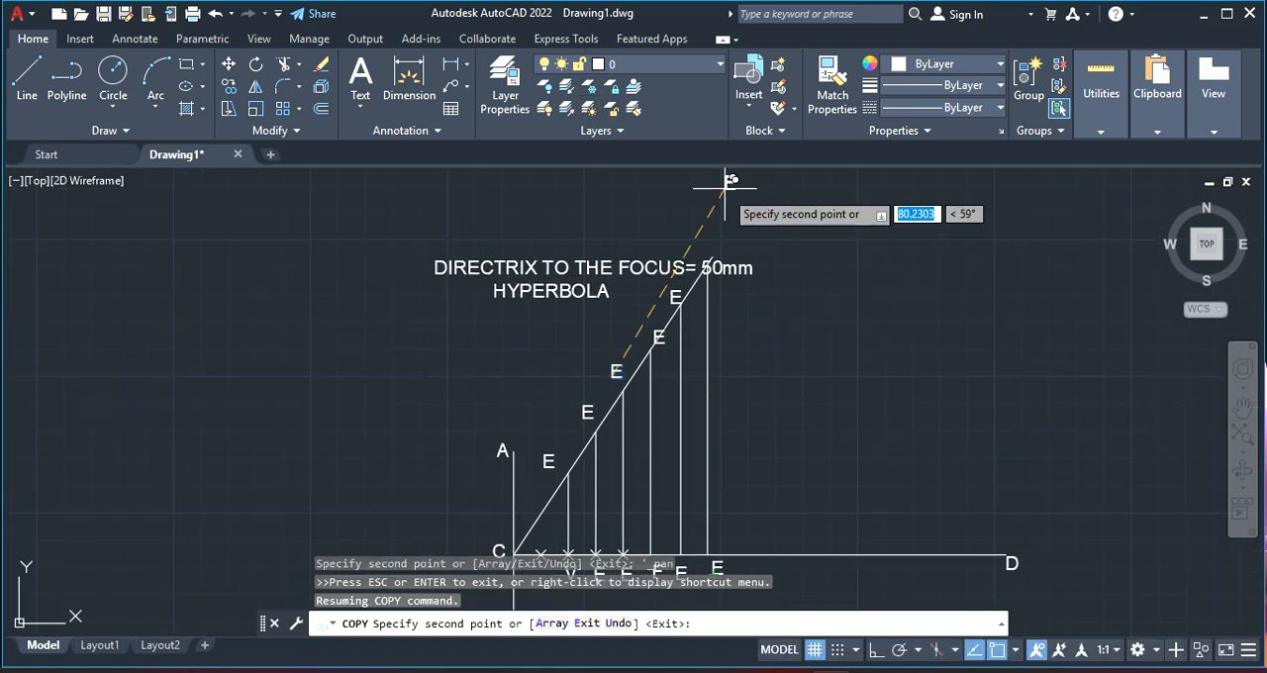
{"action": "key", "text": "Escape"}
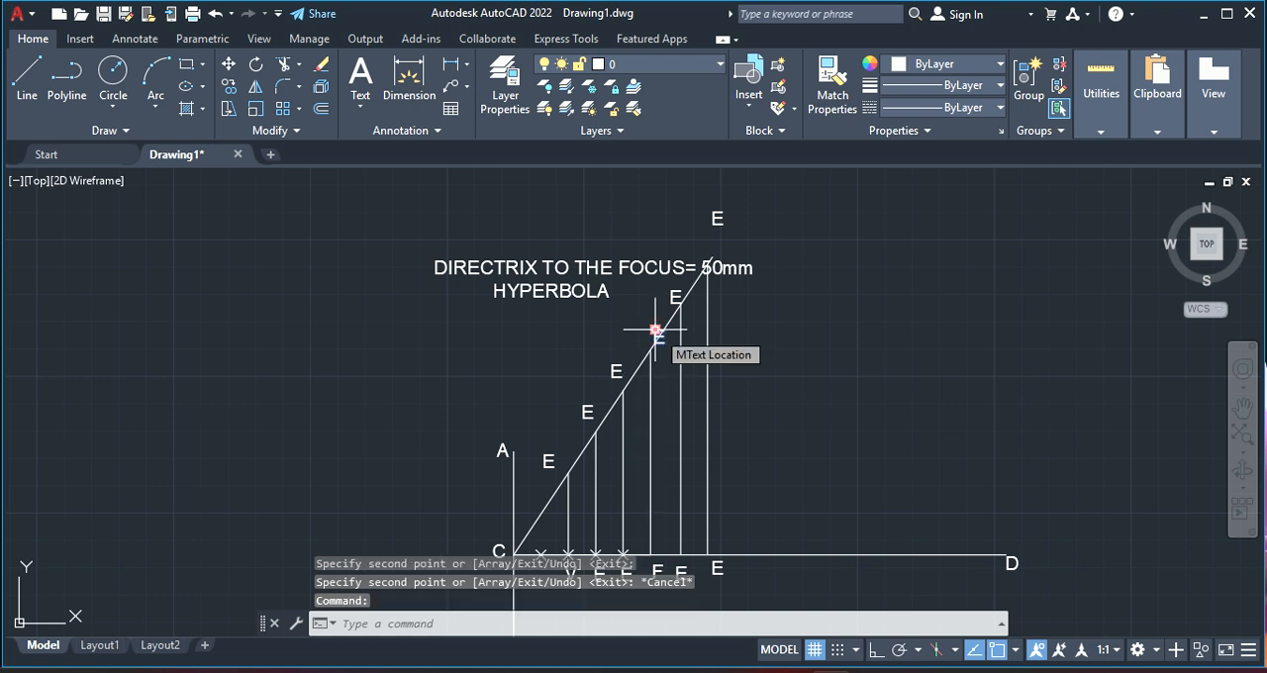
{"action": "left_click", "coordinate": [656, 333]}
{"action": "key", "text": "Delete"}
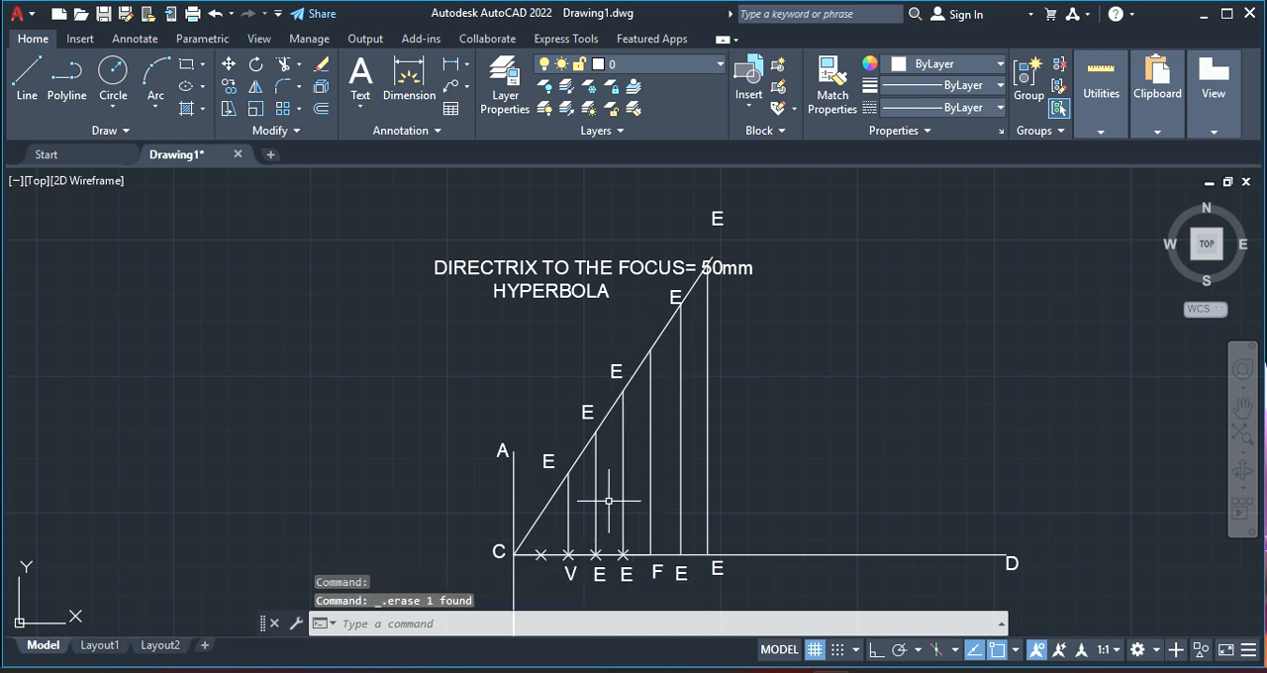
Change the E label below the first division point after V to 1
{"action": "left_click", "coordinate": [597, 572]}
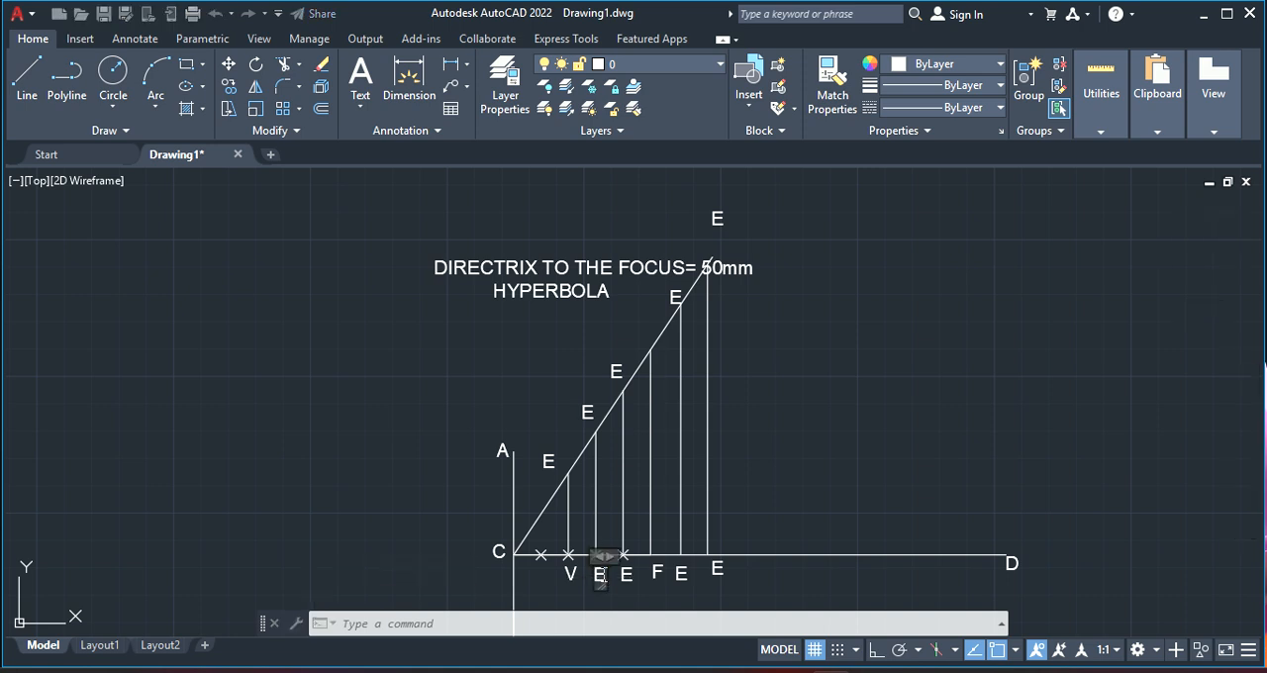
{"action": "double_click", "coordinate": [600, 574]}
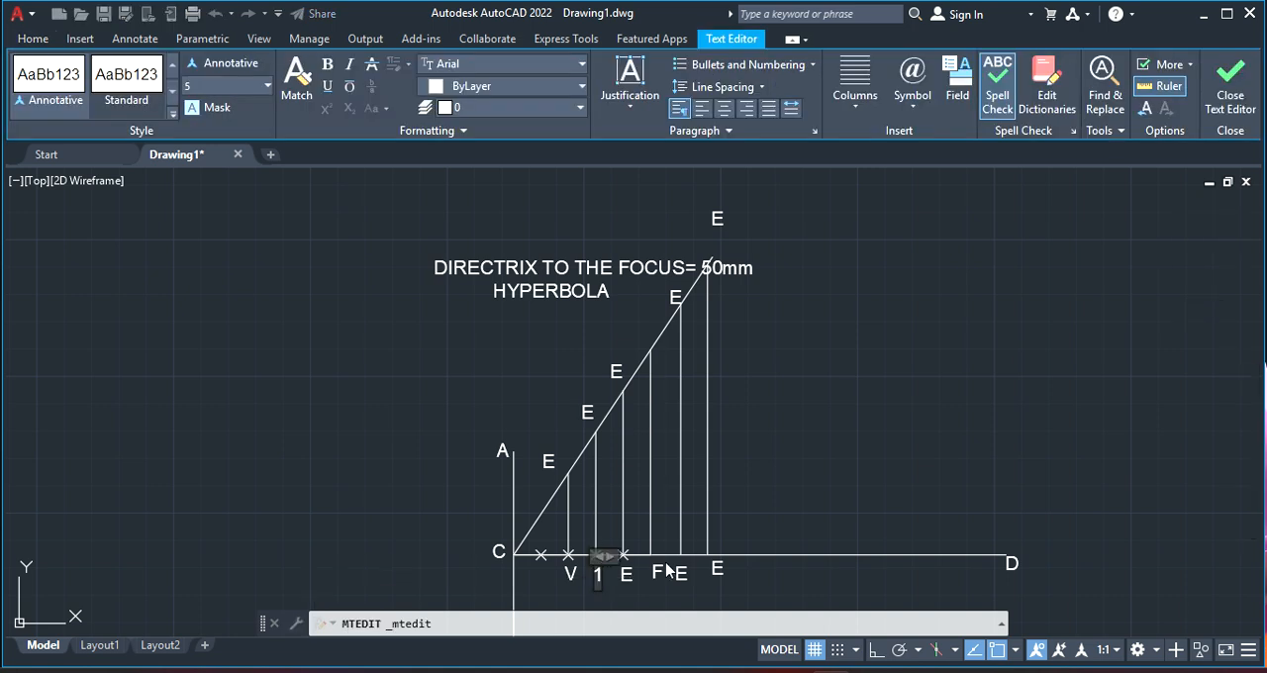
{"action": "left_click", "coordinate": [588, 411]}
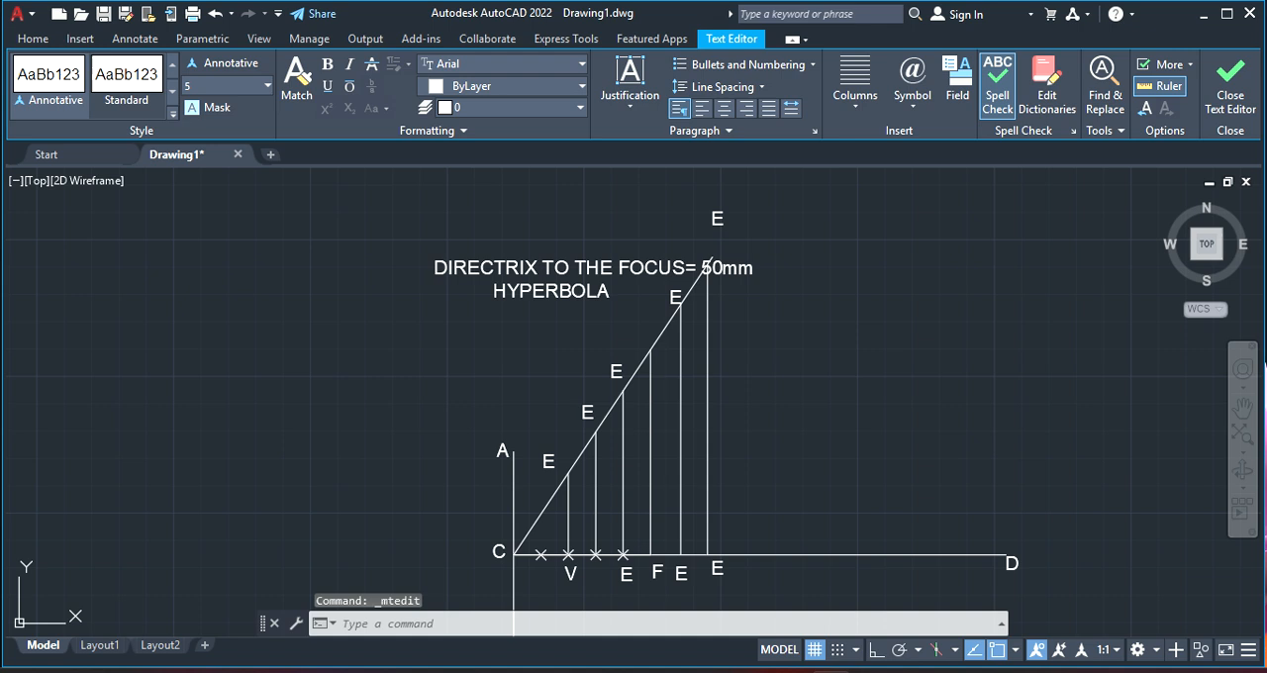
Change the E label at the upper end of vertical line 1 to 1 with a superscript 1
{"action": "left_click", "coordinate": [585, 409]}
{"action": "double_click", "coordinate": [587, 412]}
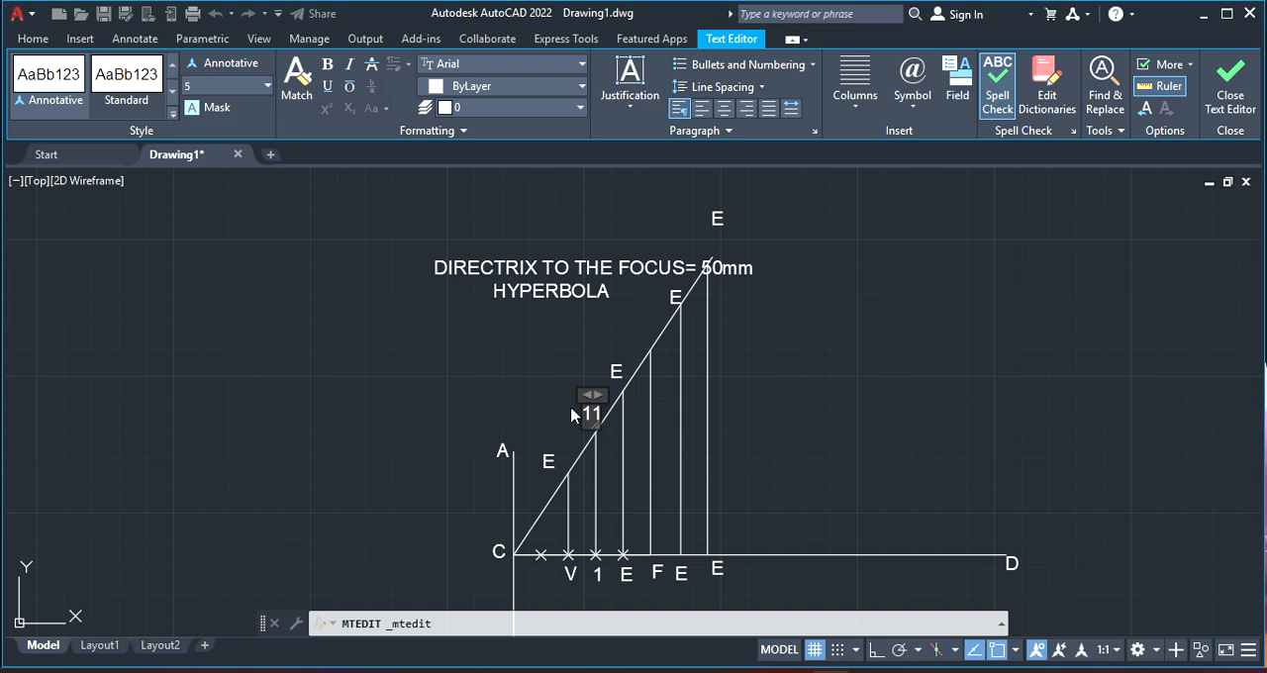
{"action": "left_click_drag", "start_coordinate": [592, 416], "coordinate": [614, 424]}
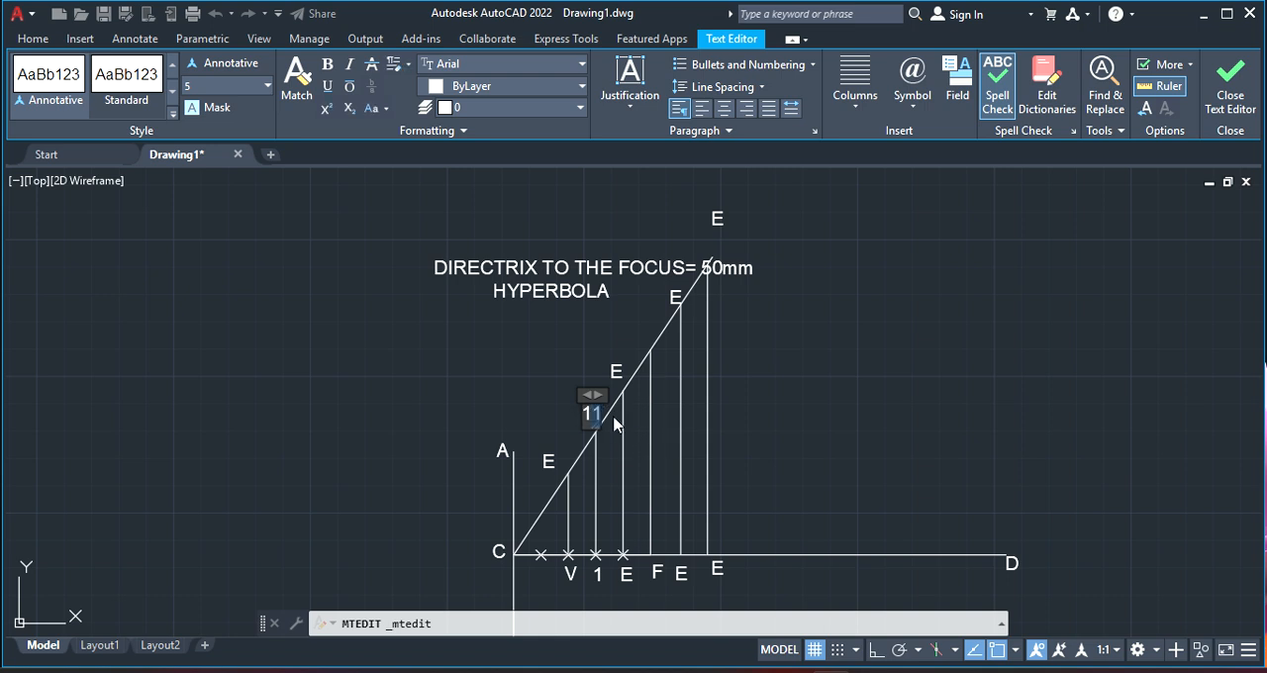
{"action": "left_click", "coordinate": [322, 111]}
{"action": "left_click", "coordinate": [601, 339]}
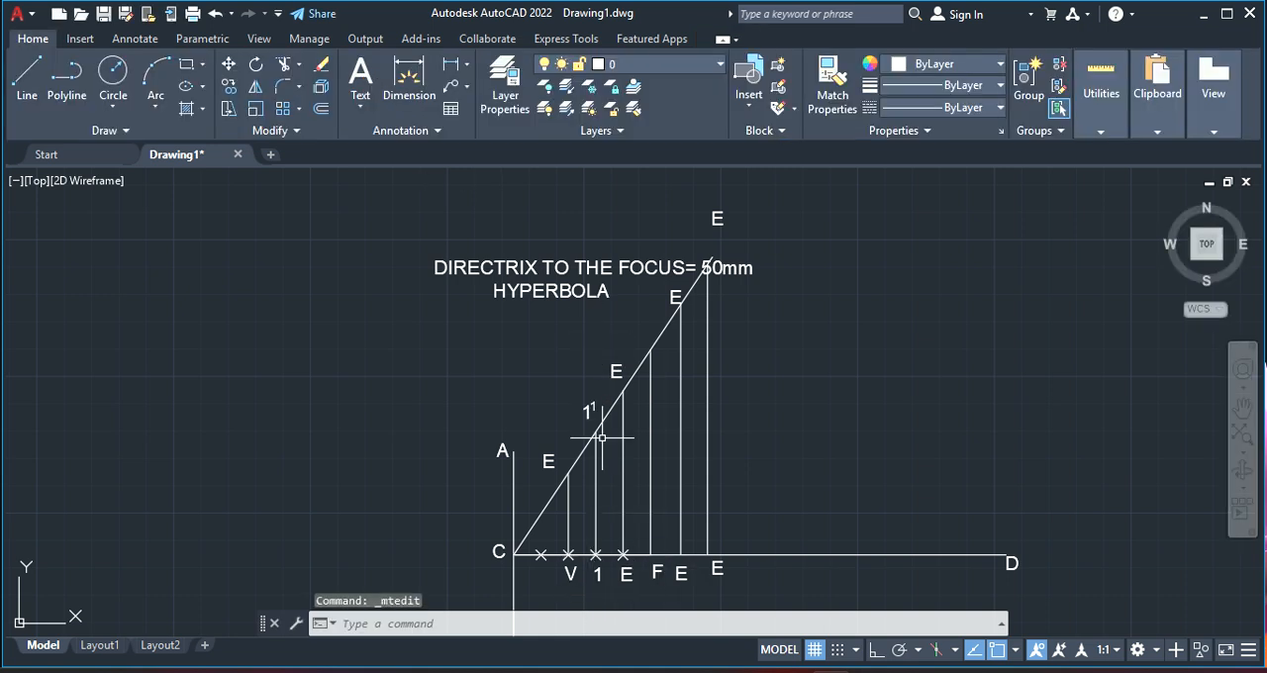
Relabel the next vertical line as 2 below the axis and 2 with a superscript 2 at its upper end
{"action": "double_click", "coordinate": [626, 580]}
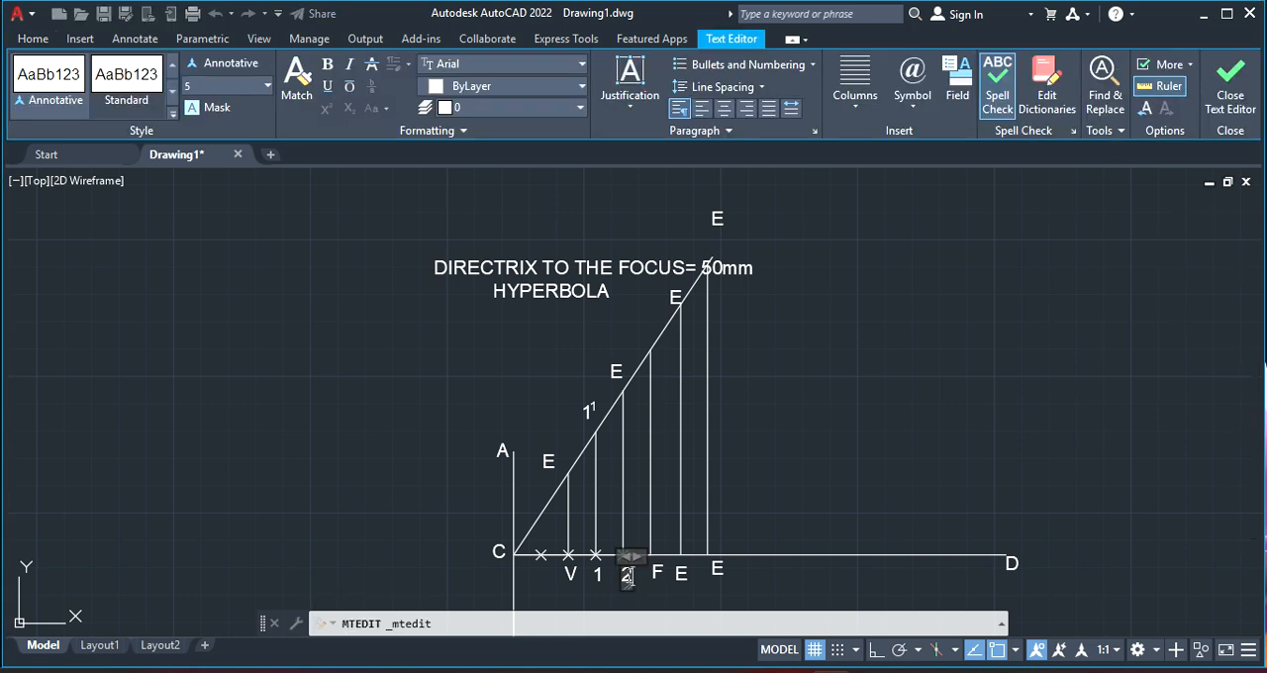
{"action": "double_click", "coordinate": [624, 371]}
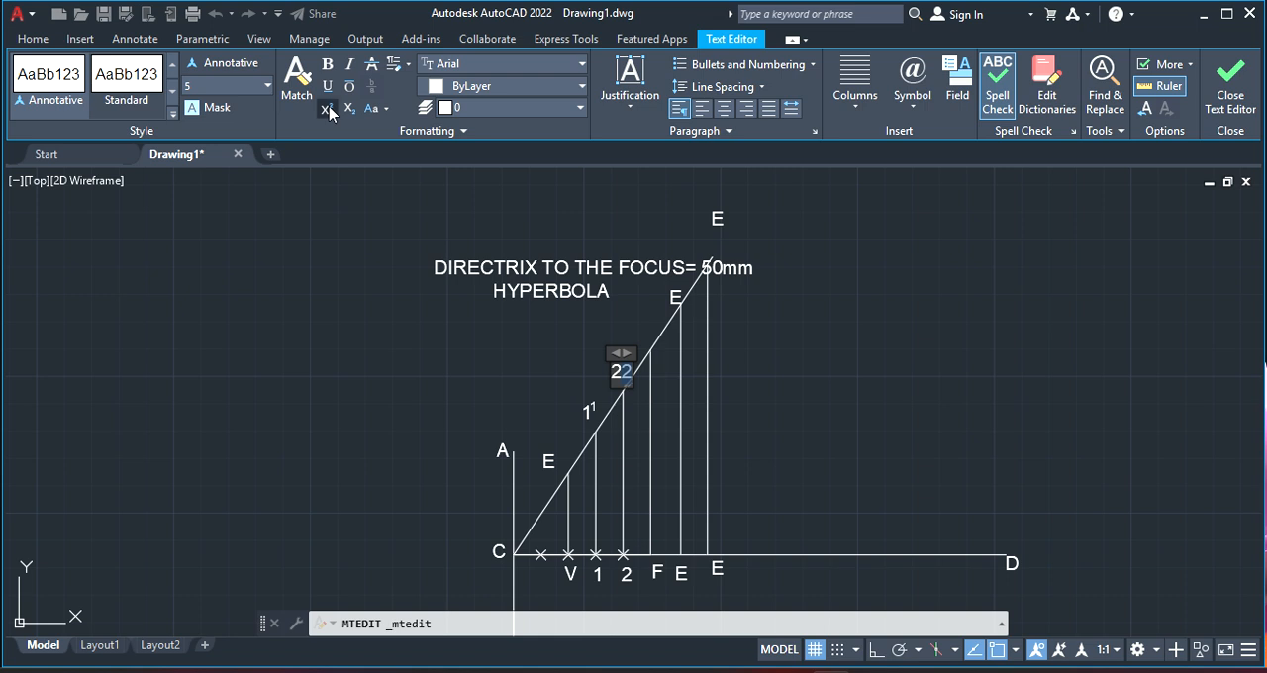
{"action": "left_click", "coordinate": [327, 110]}
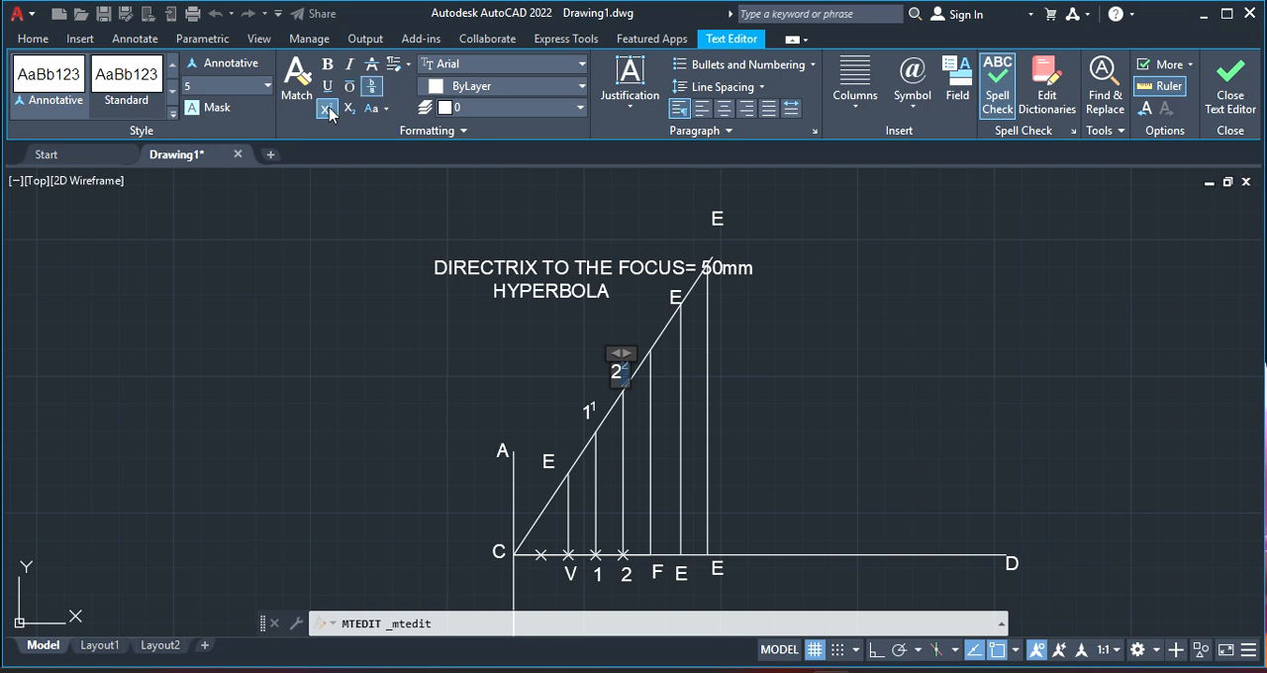
{"action": "left_click", "coordinate": [805, 378]}
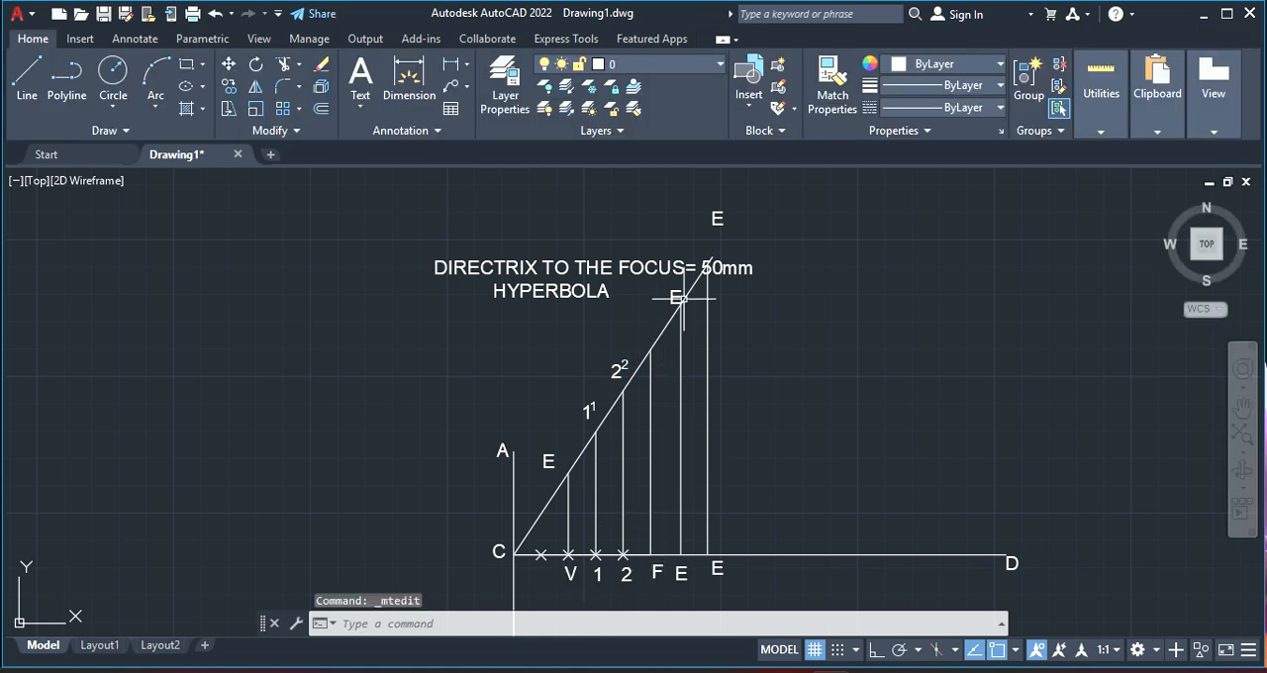
Relabel the vertical line after F as 3 below the axis and 3 with a superscript 3 at its upper end
{"action": "double_click", "coordinate": [683, 576]}
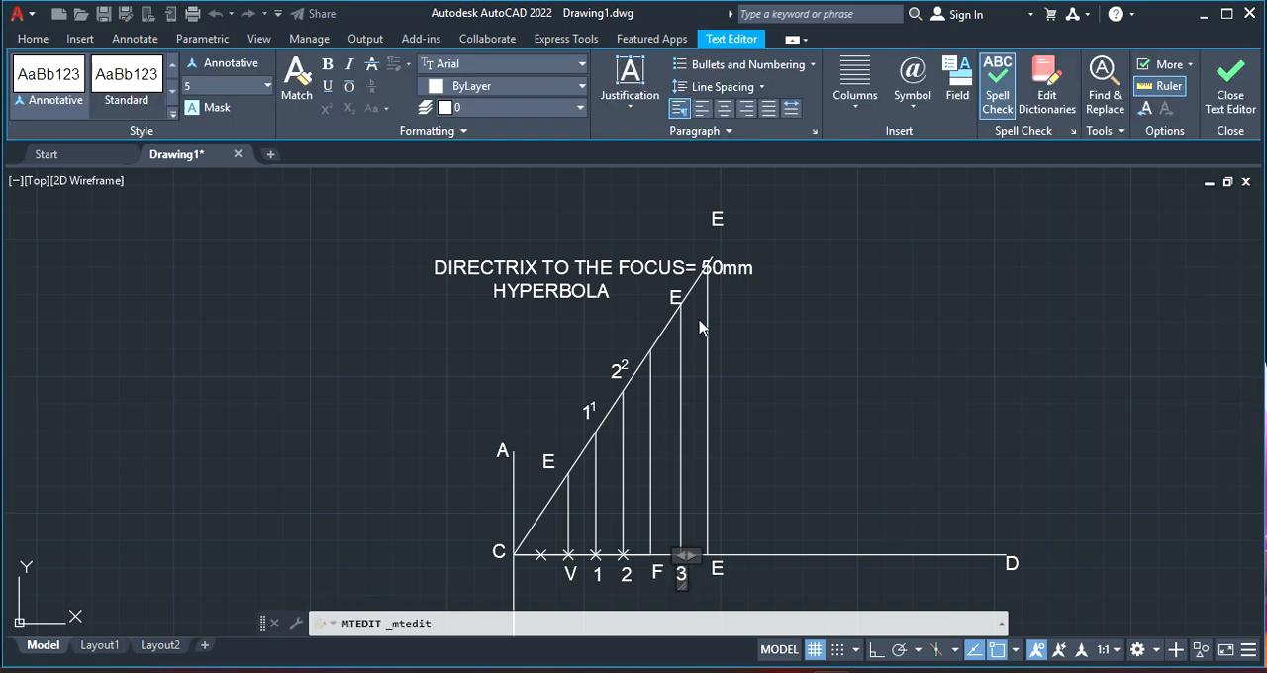
{"action": "left_click", "coordinate": [673, 294]}
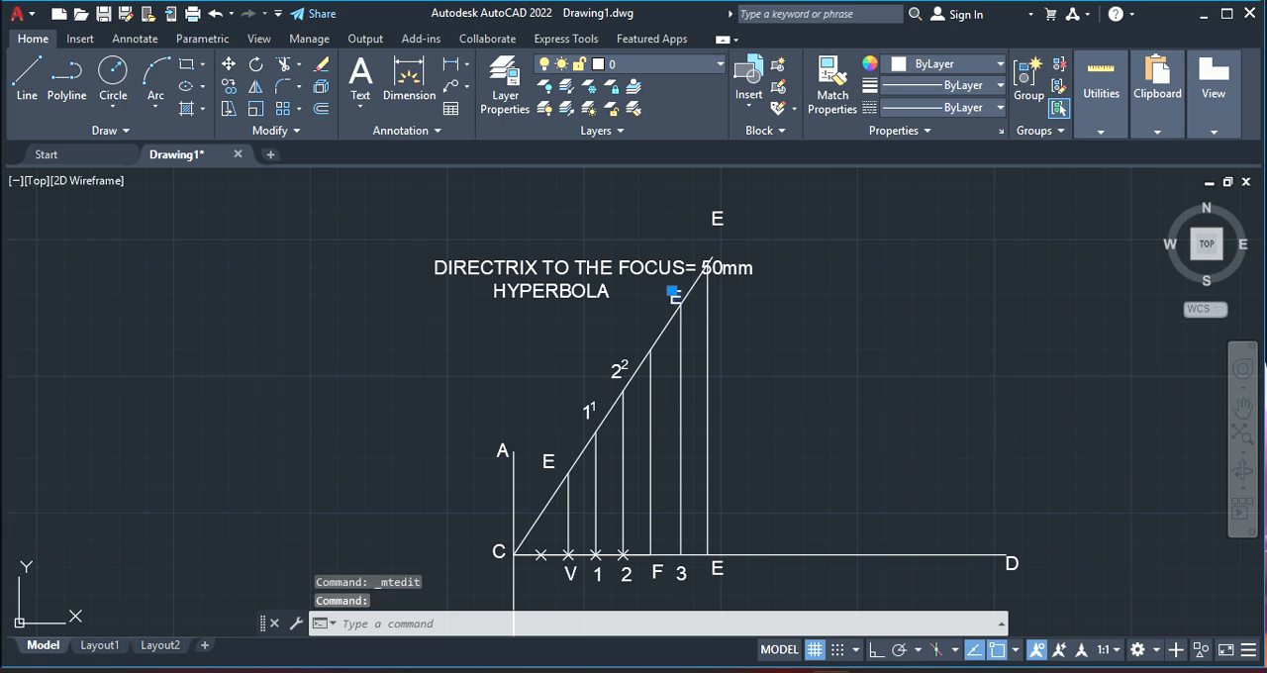
{"action": "double_click", "coordinate": [674, 295]}
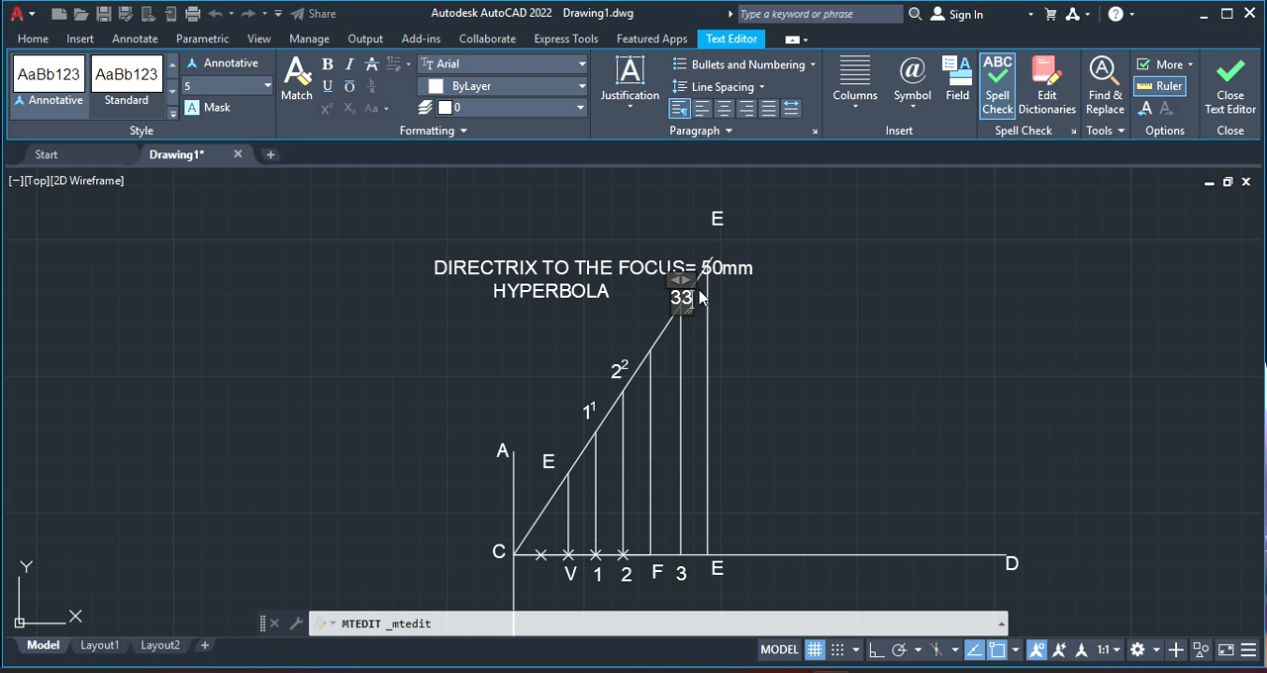
{"action": "left_click_drag", "start_coordinate": [682, 296], "coordinate": [710, 292]}
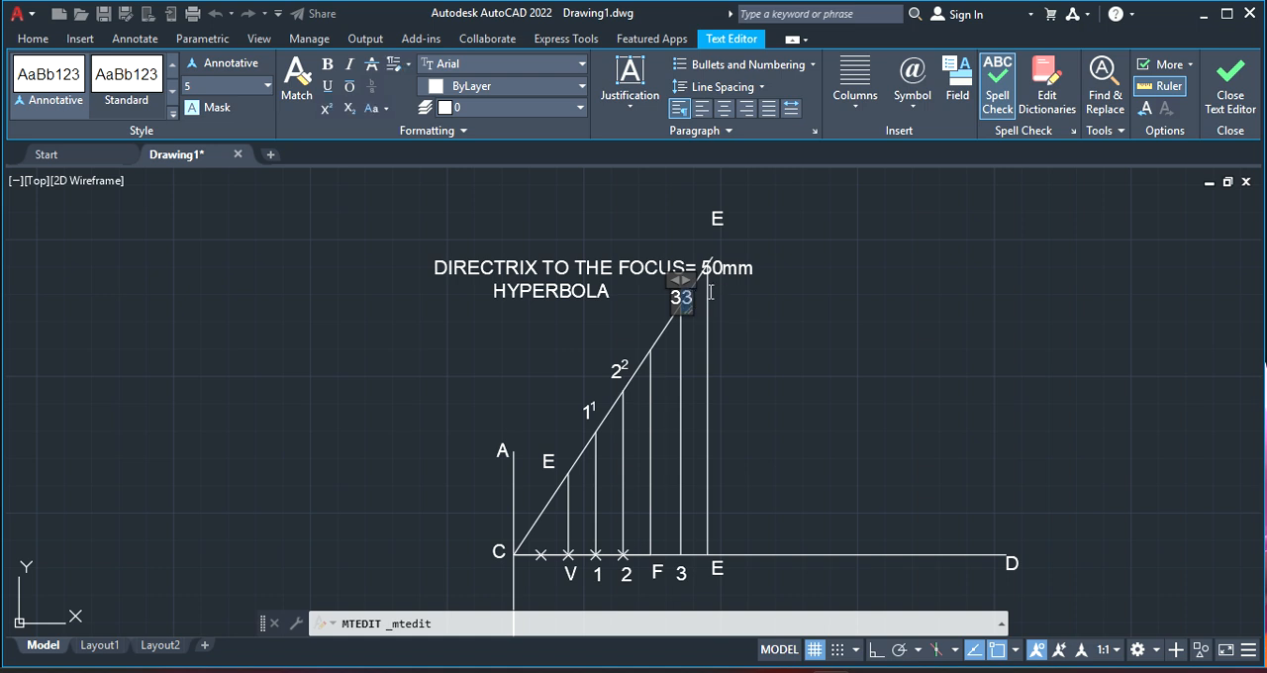
{"action": "left_click", "coordinate": [327, 111]}
{"action": "left_click", "coordinate": [778, 466]}
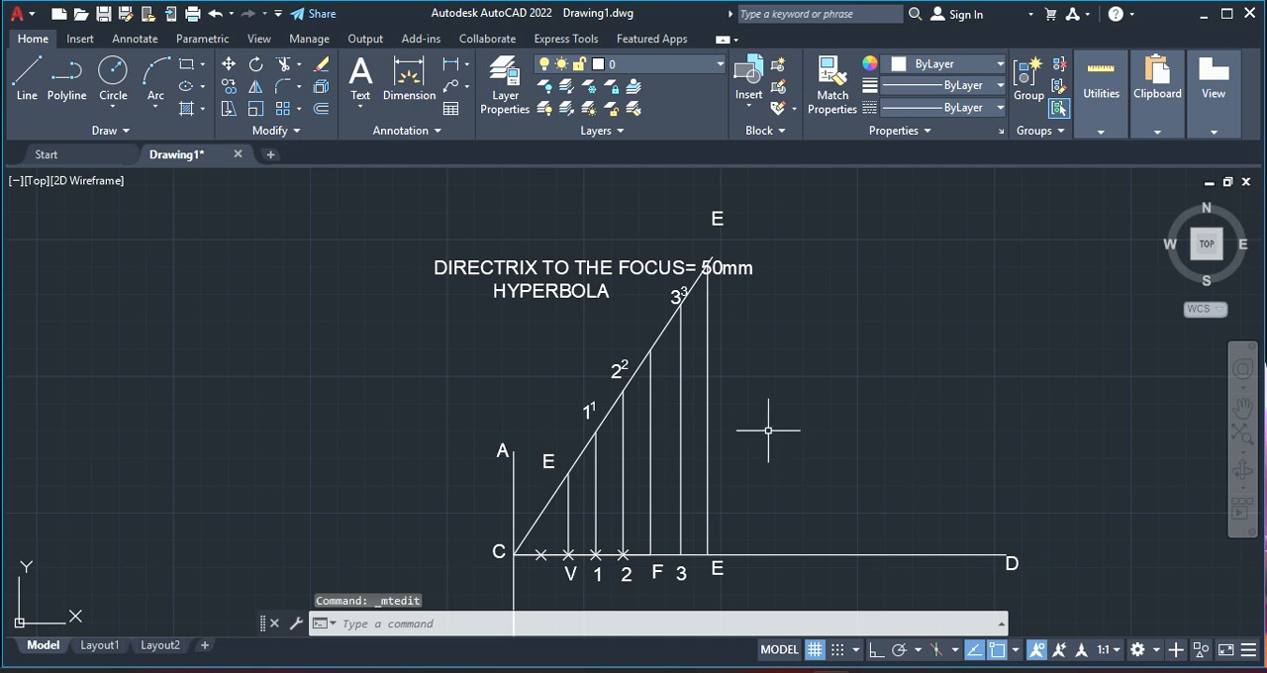
Draw a circle centred on point 1 on the axis, with its radius reaching the upper end of vertical line 1
{"action": "left_click", "coordinate": [108, 73]}
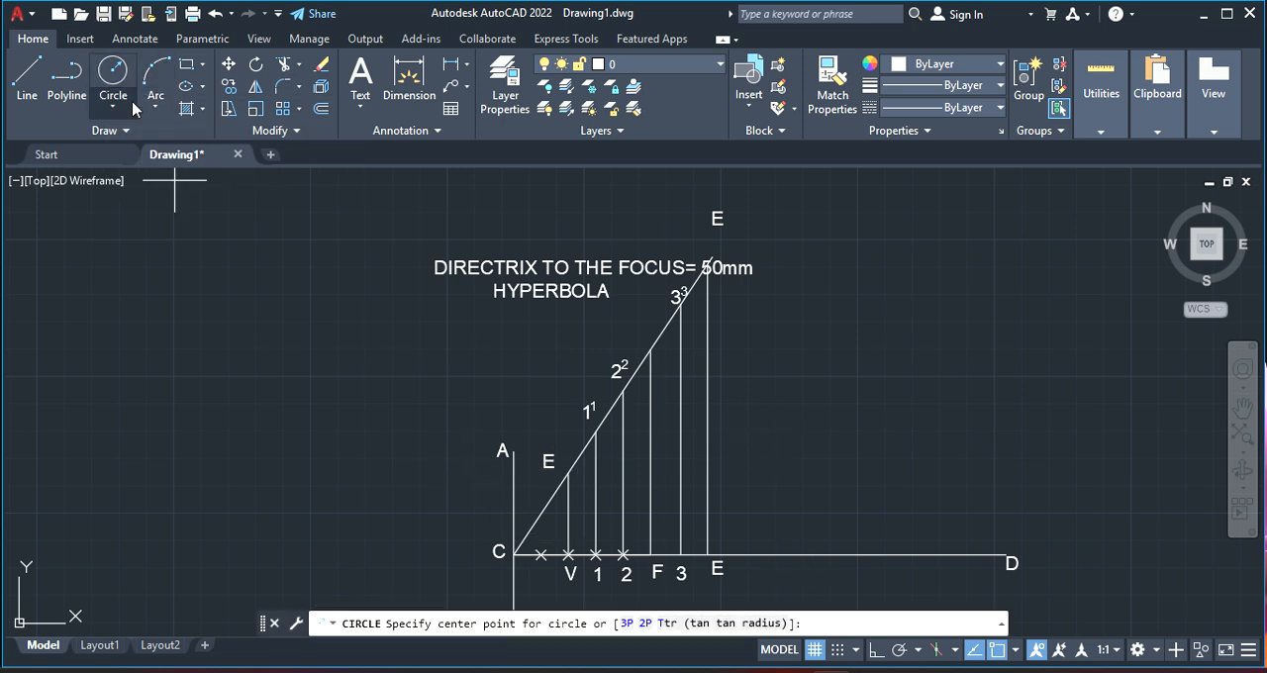
{"action": "left_click", "coordinate": [596, 554]}
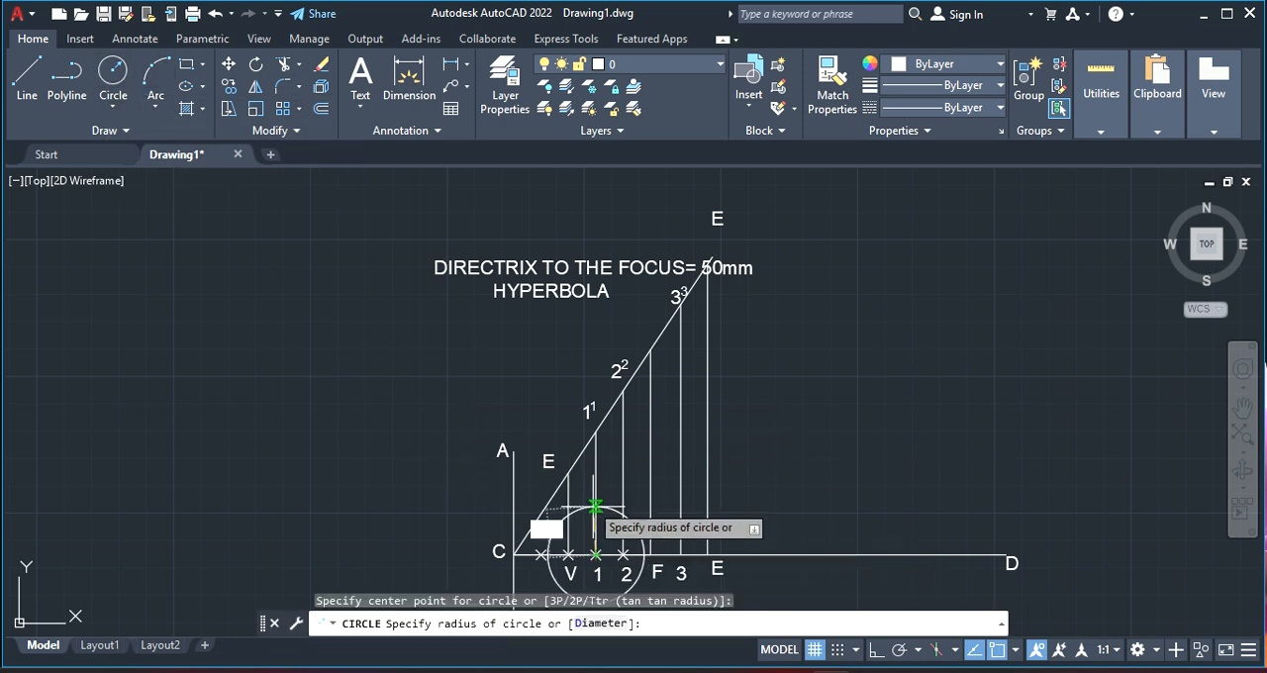
{"action": "left_click", "coordinate": [596, 431]}
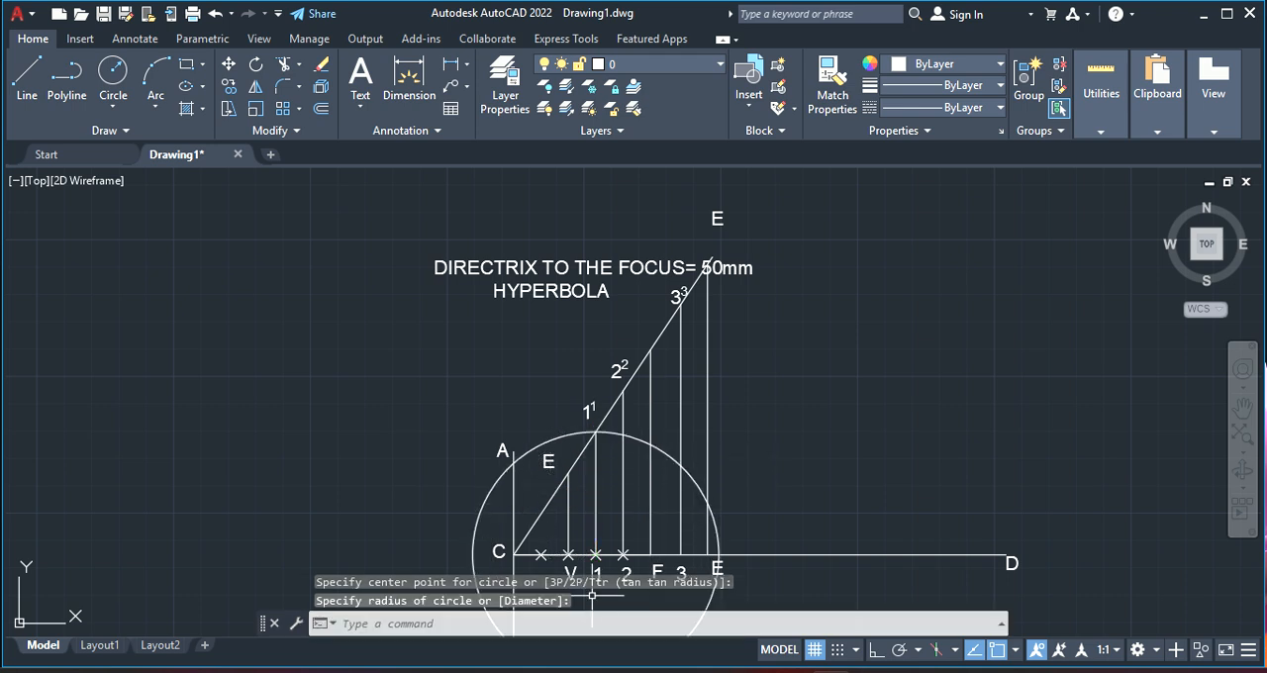
{"action": "left_click", "coordinate": [463, 626]}
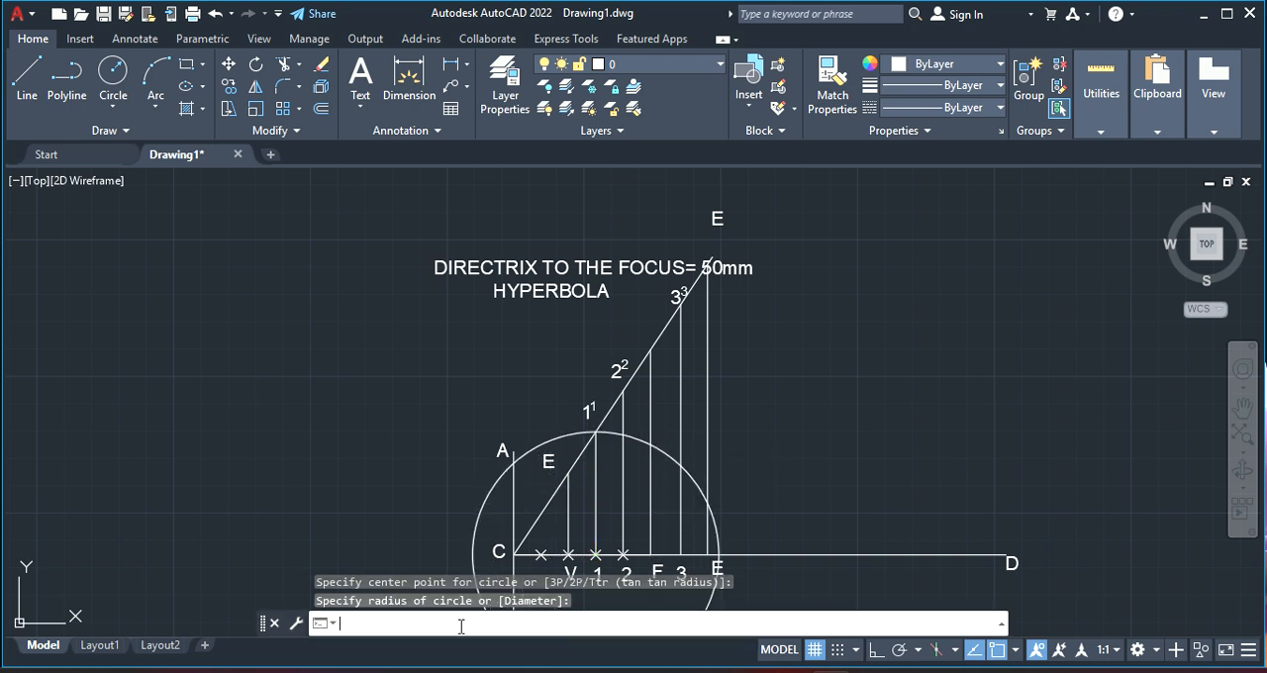
{"action": "type", "text": "MOVE"}
{"action": "key", "text": "Return"}
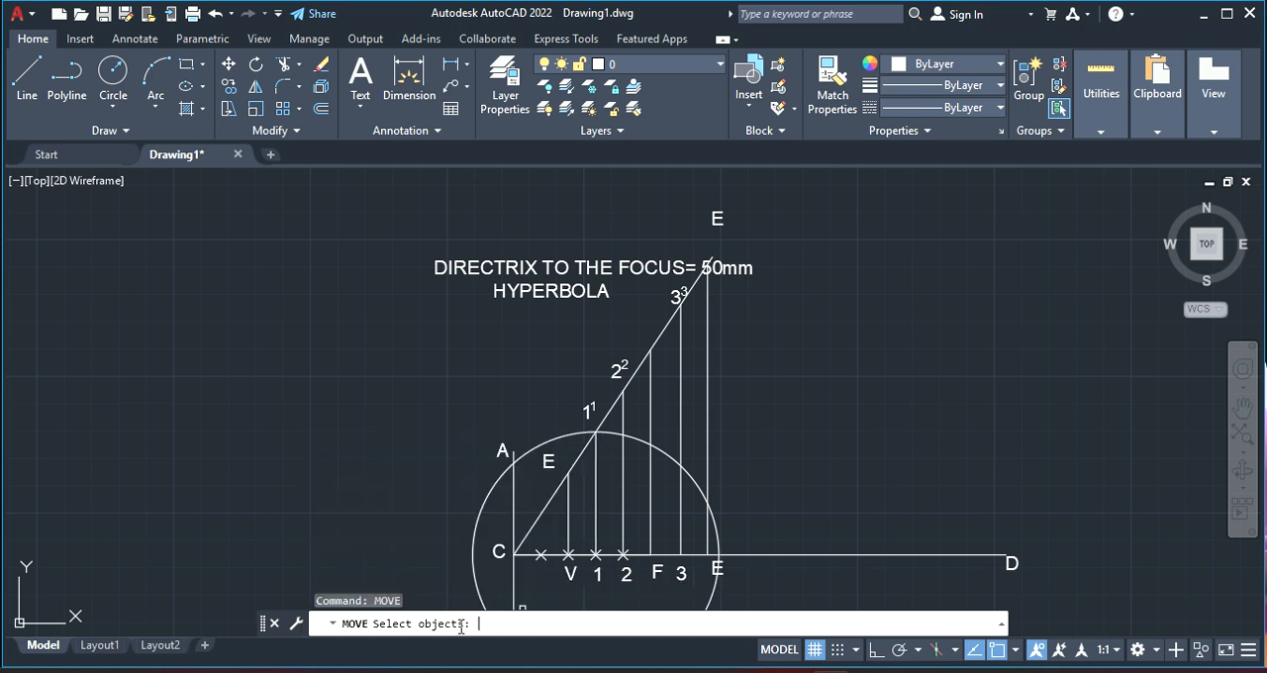
{"action": "left_click", "coordinate": [497, 486]}
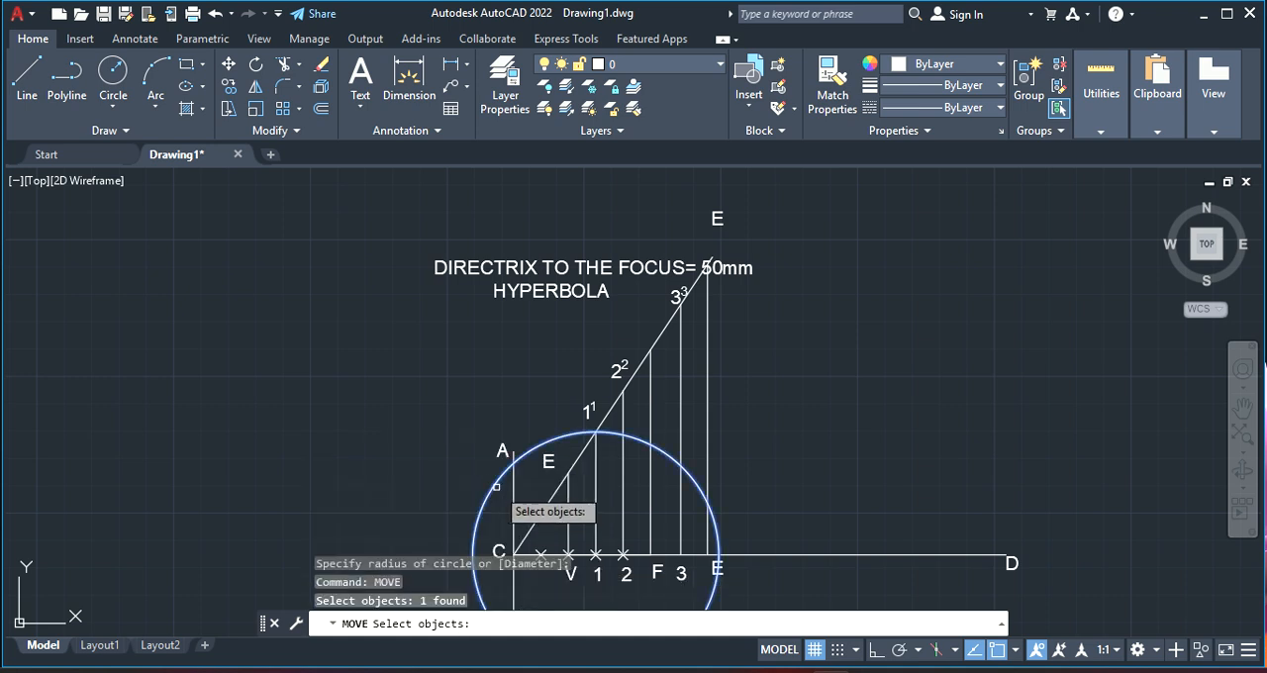
{"action": "left_click", "coordinate": [595, 552]}
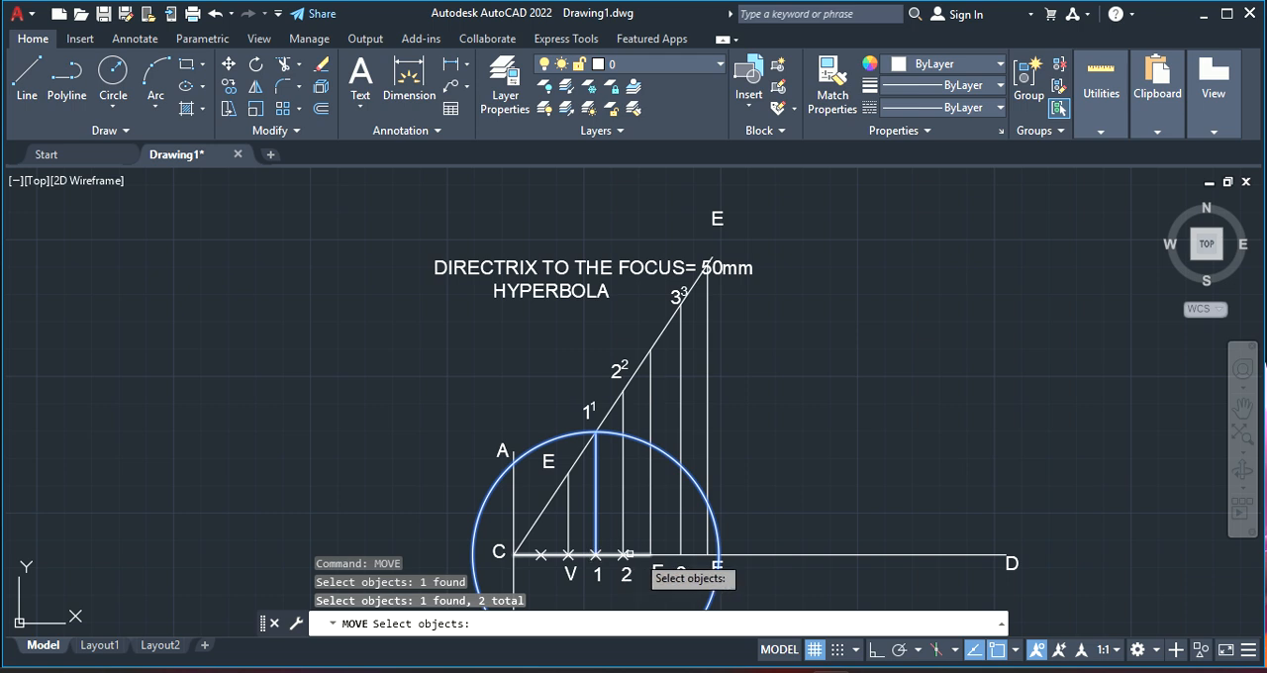
{"action": "key", "text": "Escape"}
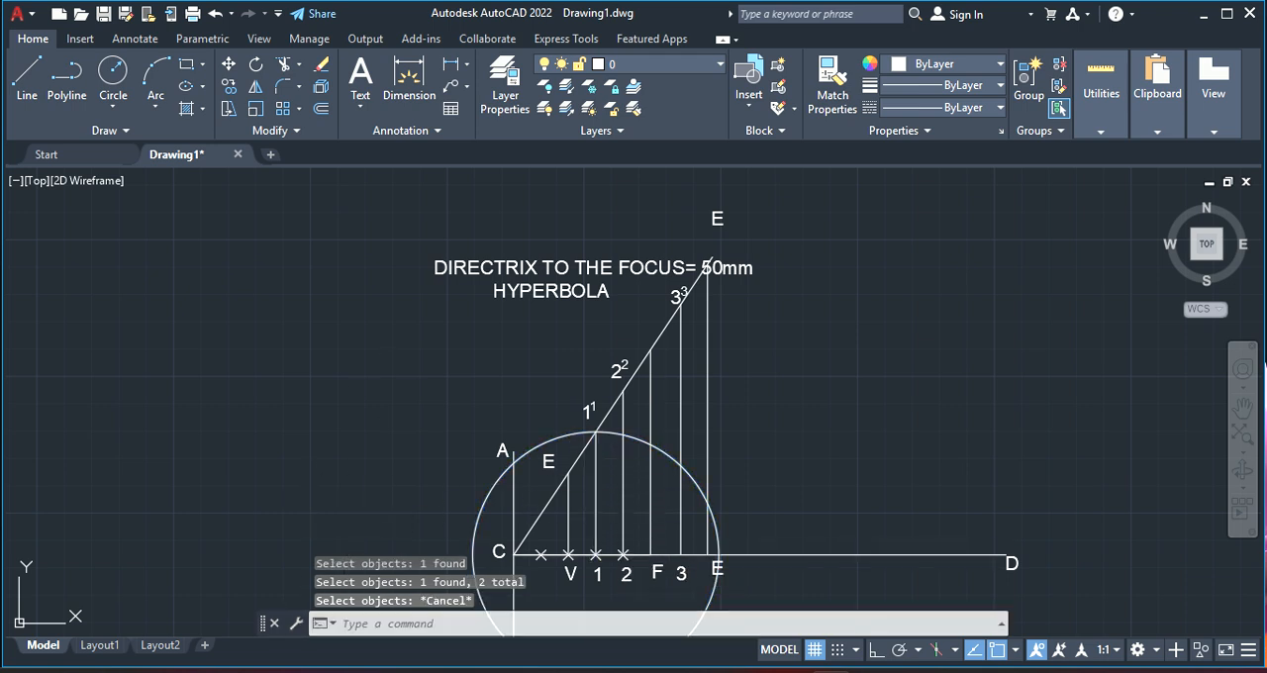
Move the circle from its centre at point 1 to the focus F on the axis
{"action": "right_click", "coordinate": [400, 296]}
{"action": "mouse_move", "coordinate": [494, 329]}
{"action": "left_click", "coordinate": [686, 326]}
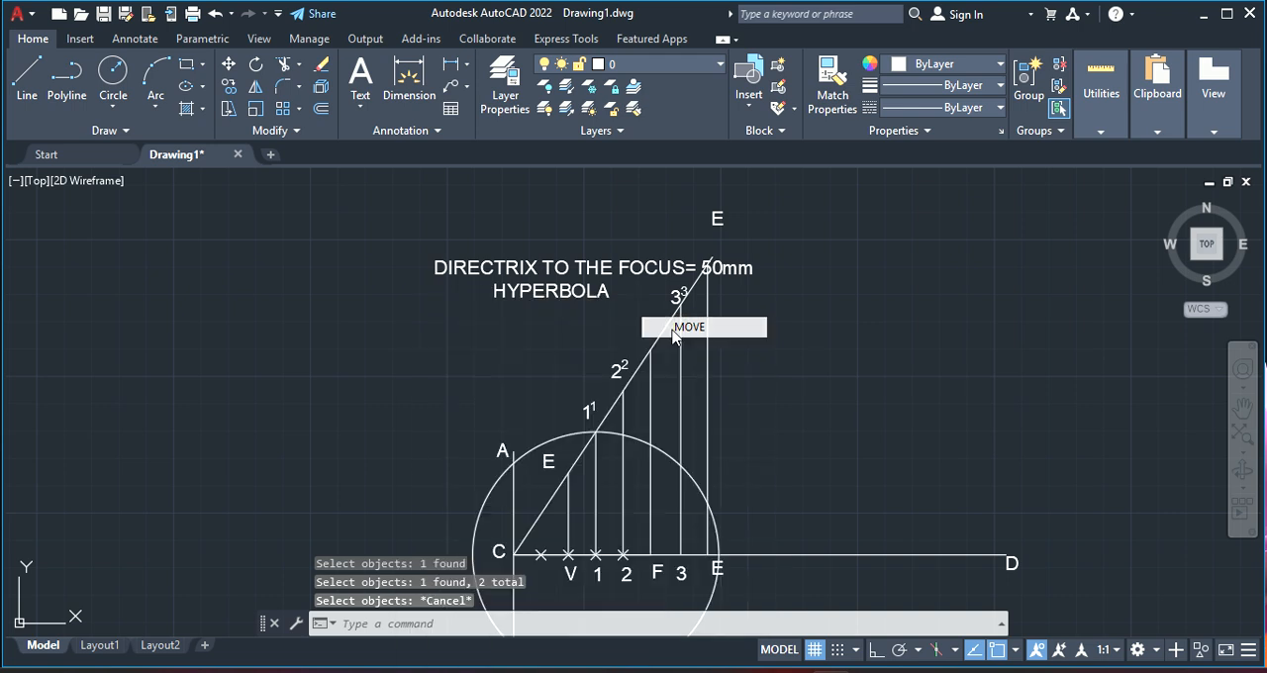
{"action": "left_click", "coordinate": [571, 434]}
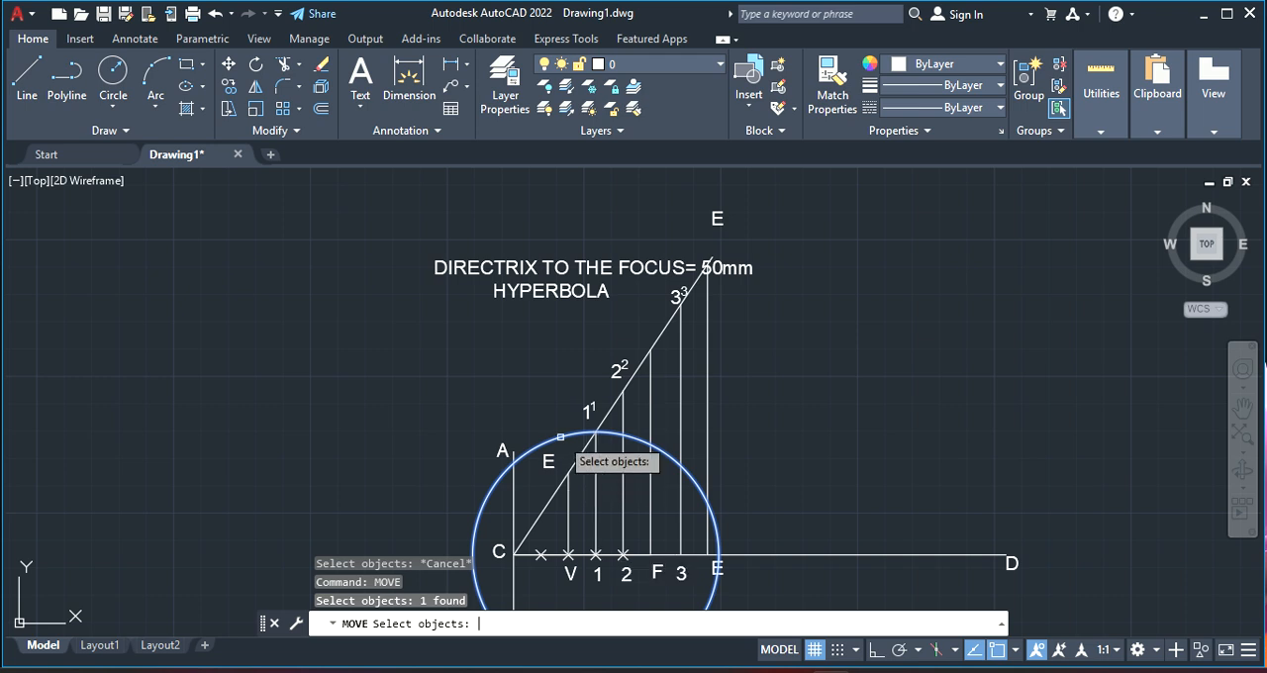
{"action": "key", "text": "Return"}
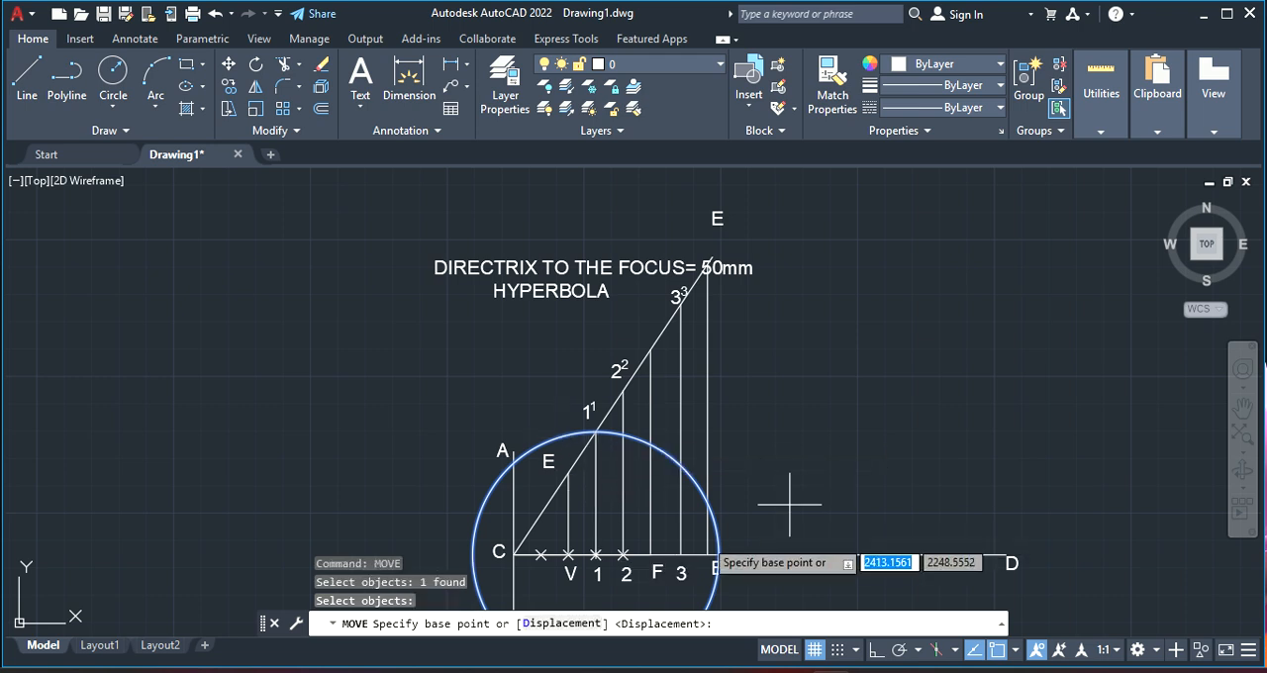
{"action": "left_click", "coordinate": [595, 554]}
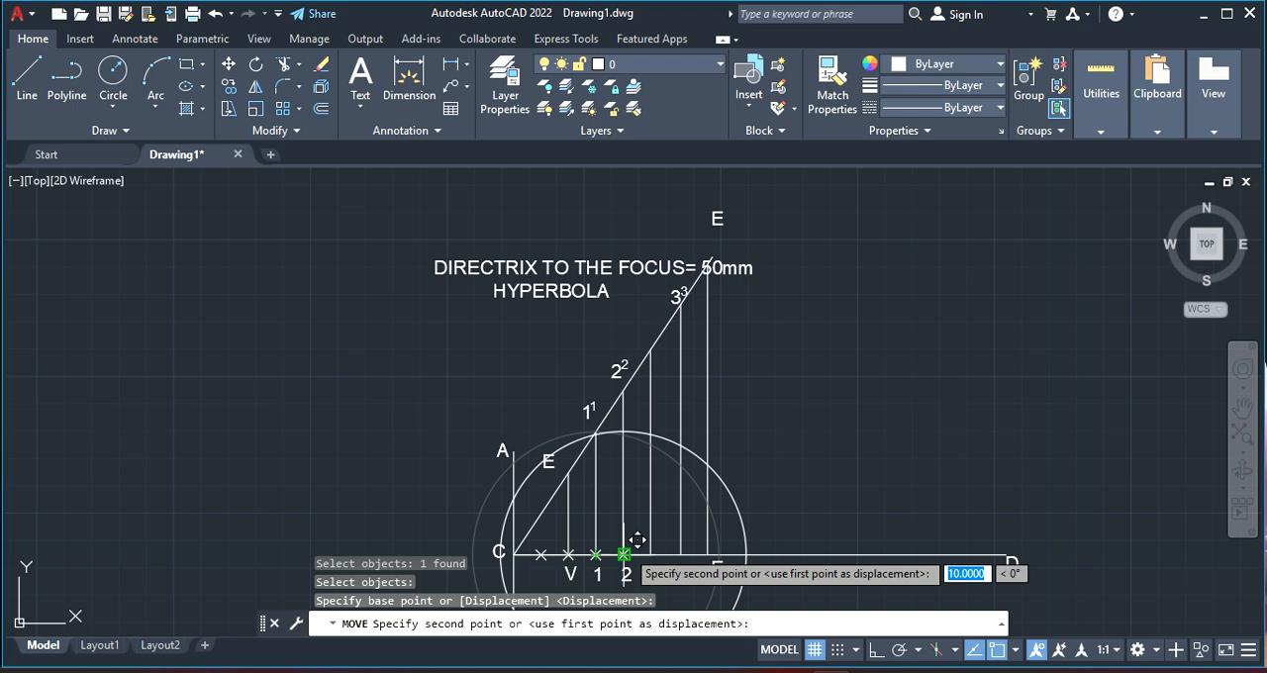
{"action": "left_click", "coordinate": [663, 539]}
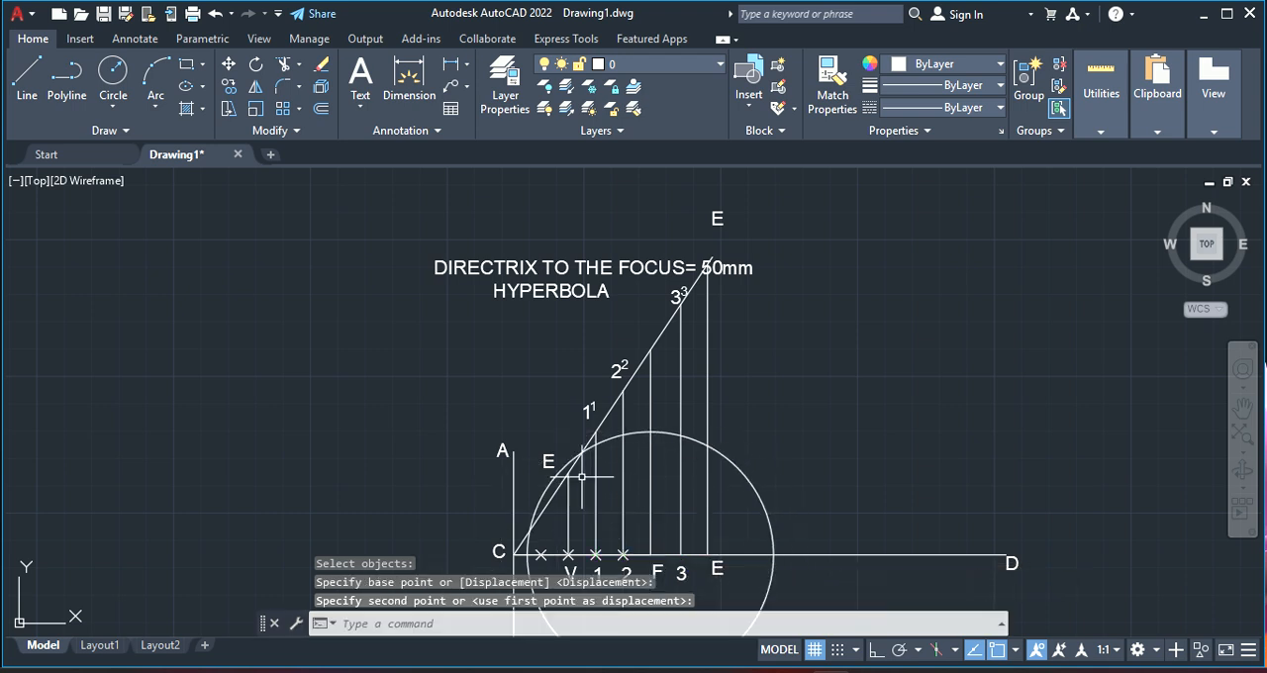
Place a point where the circle crosses vertical line 1 and erase the circle
{"action": "scroll", "coordinate": [584, 477], "scroll_direction": "up", "scroll_amount": 2}
{"action": "scroll", "coordinate": [616, 463], "scroll_direction": "down", "scroll_amount": 2}
{"action": "scroll", "coordinate": [569, 396], "scroll_direction": "up", "scroll_amount": 3}
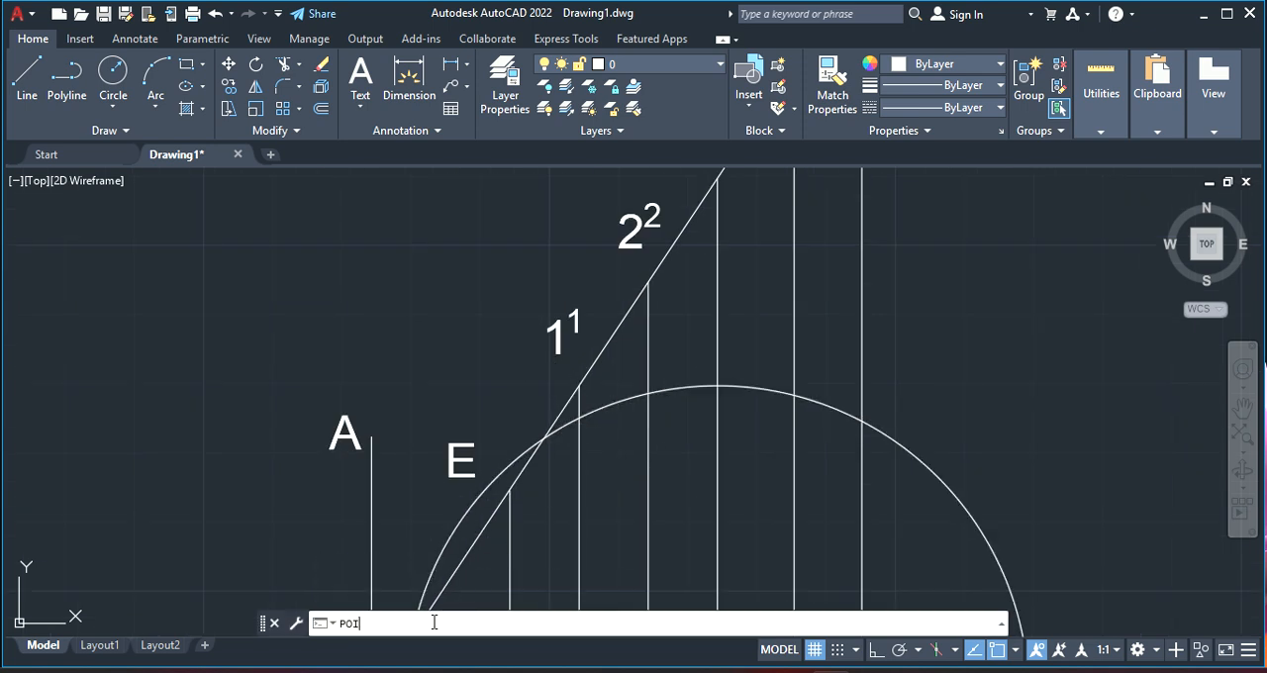
{"action": "key", "text": "Return"}
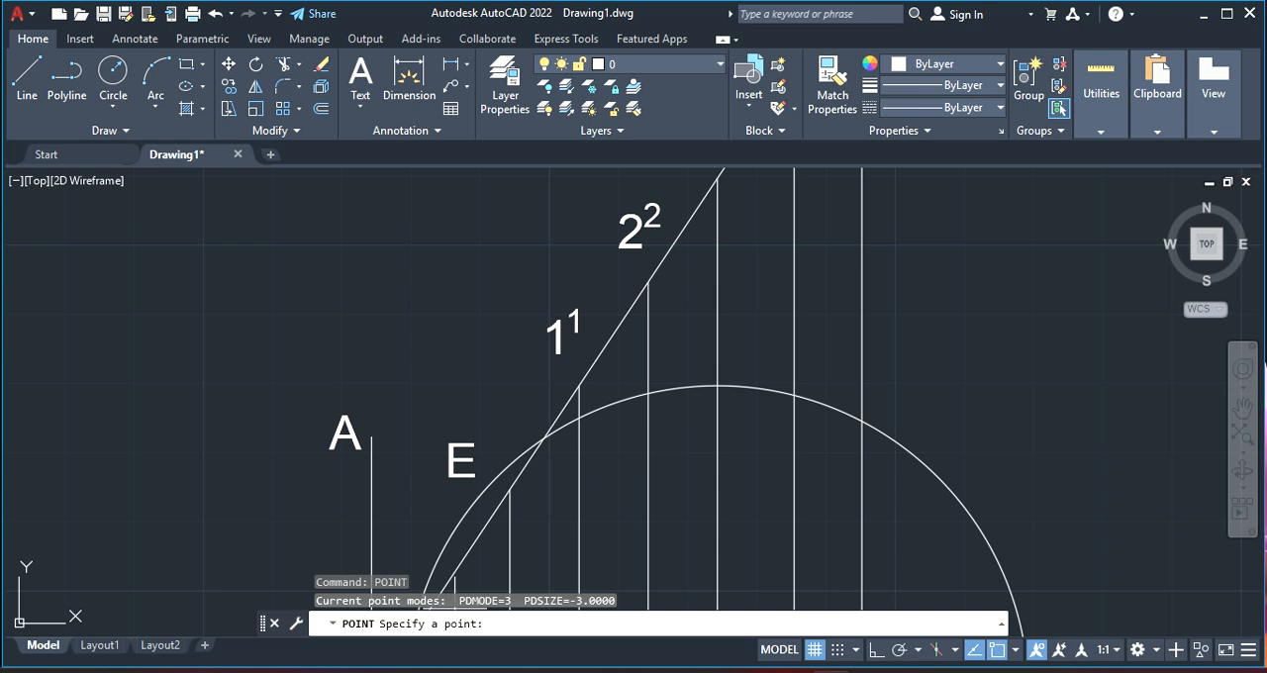
{"action": "left_click", "coordinate": [579, 418]}
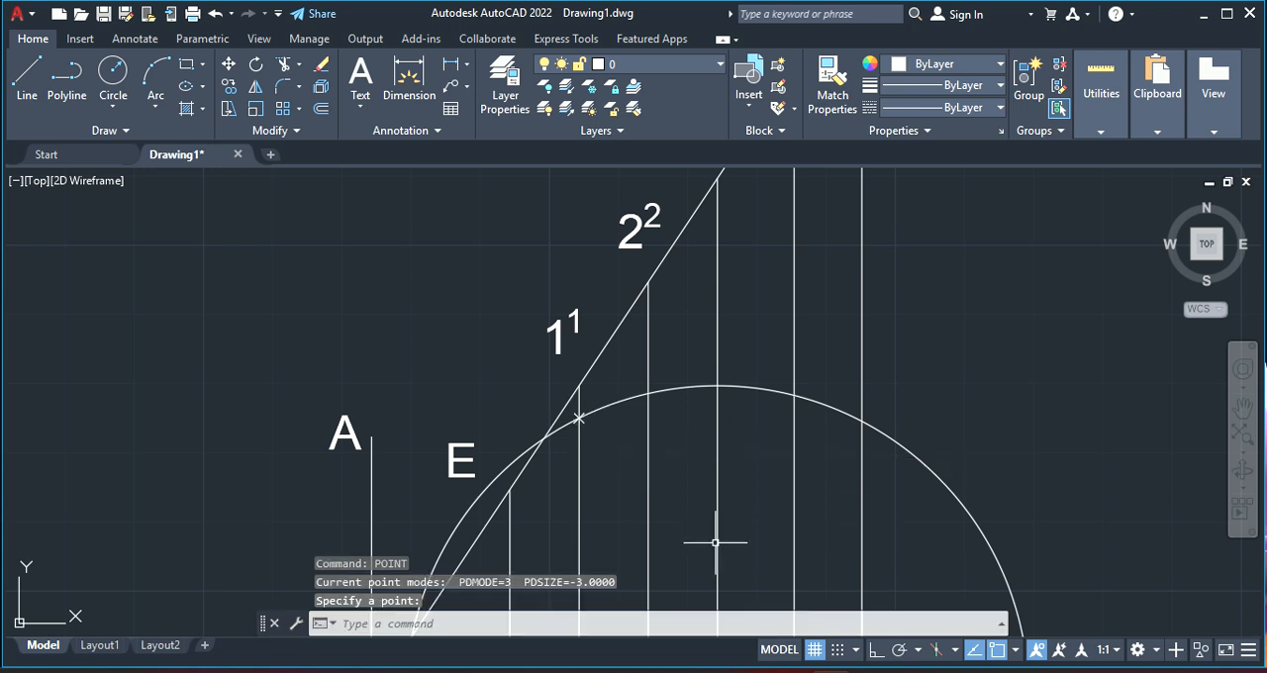
{"action": "left_click", "coordinate": [625, 399]}
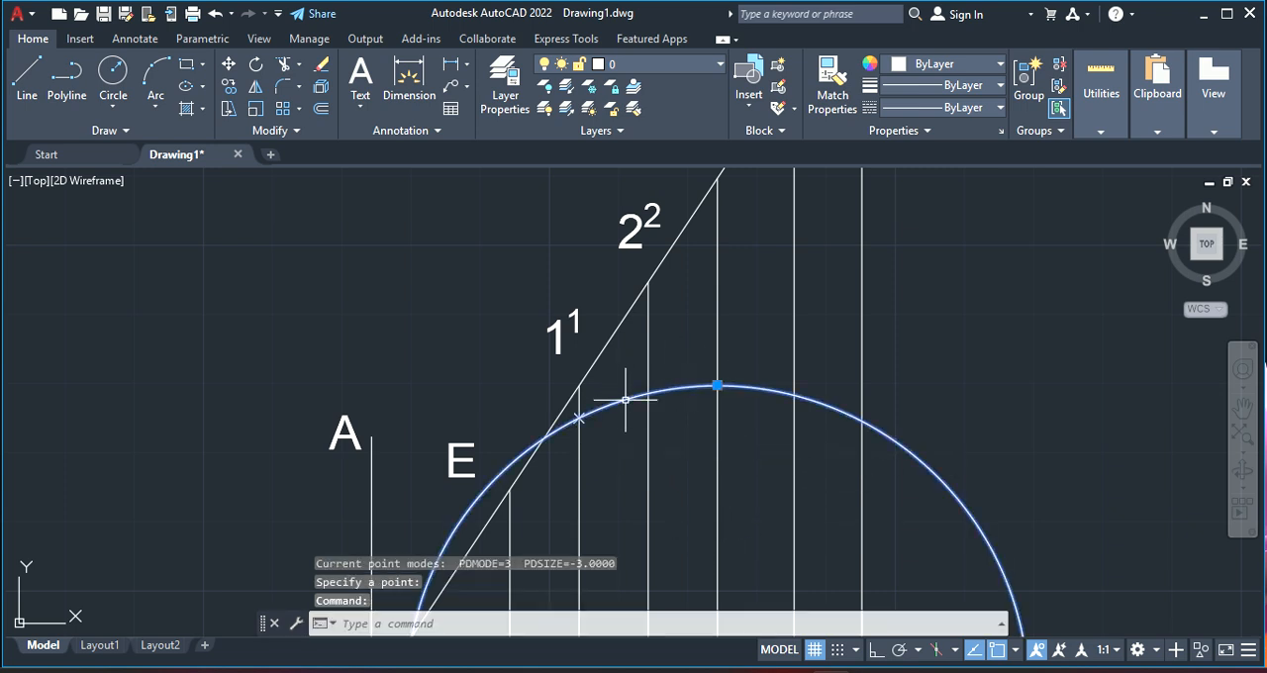
{"action": "key", "text": "Delete"}
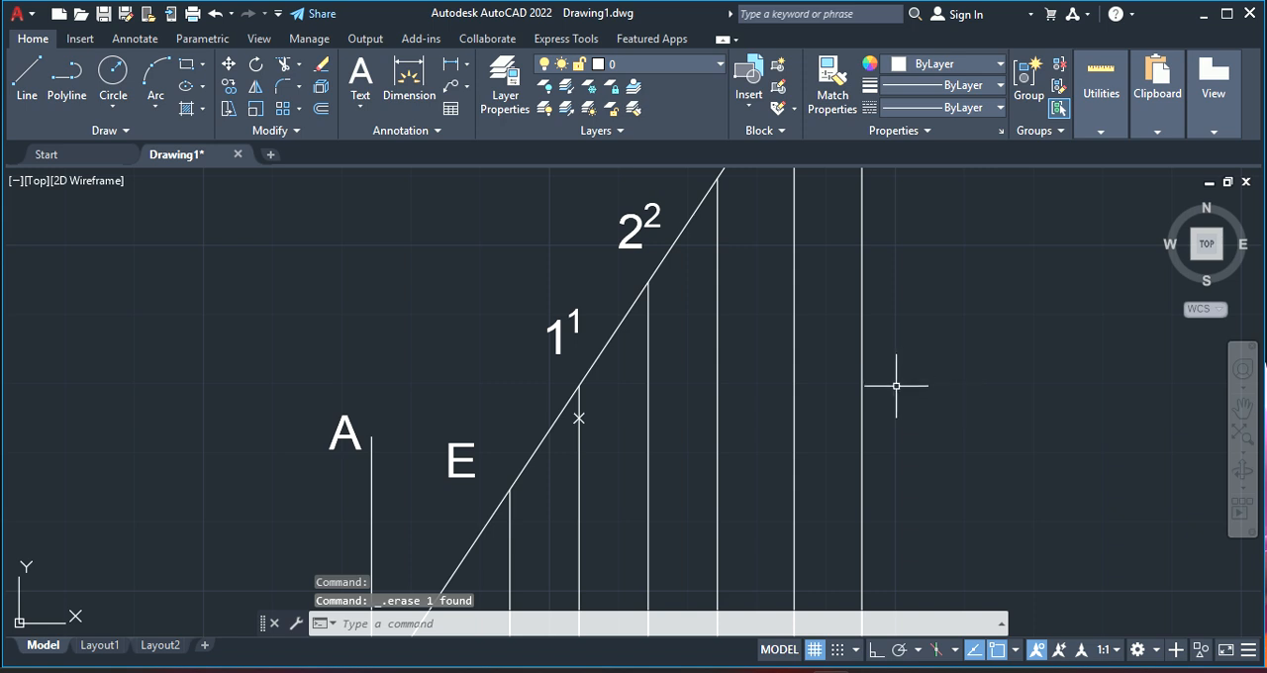
Draw a circle centred on point 2 on the axis, with its radius reaching the upper end of vertical line 2
{"action": "scroll", "coordinate": [900, 387], "scroll_direction": "down", "scroll_amount": 2}
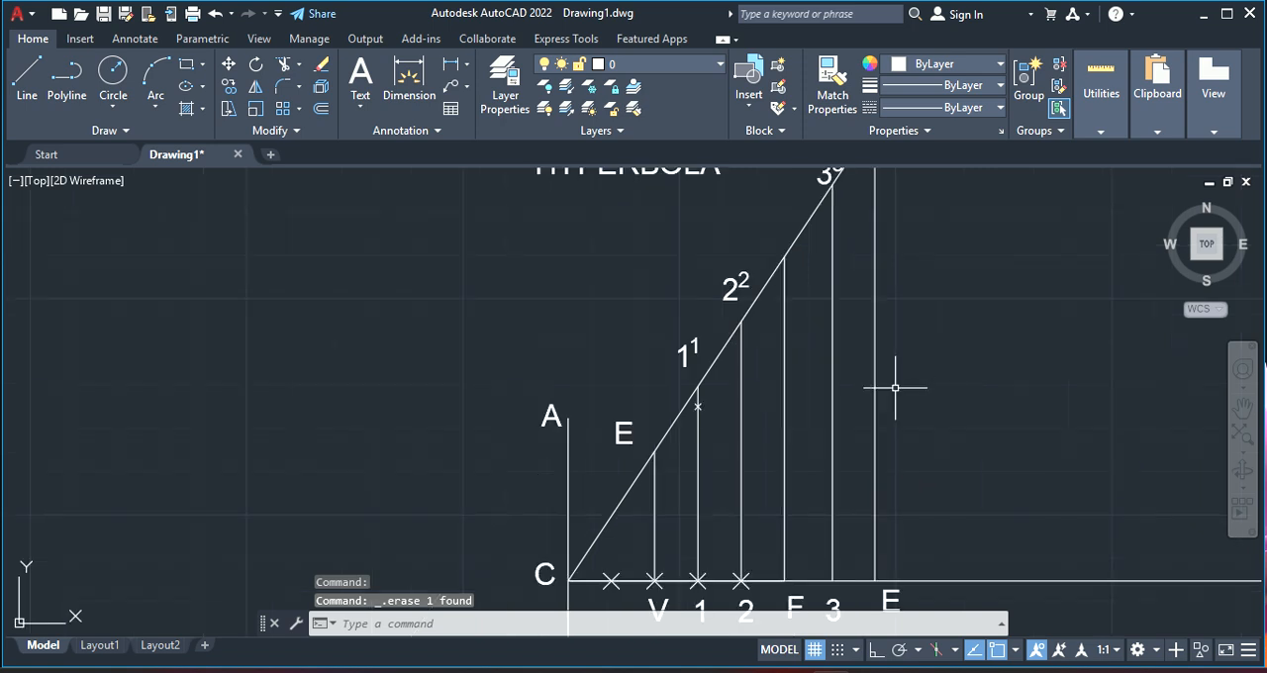
{"action": "left_click", "coordinate": [113, 71]}
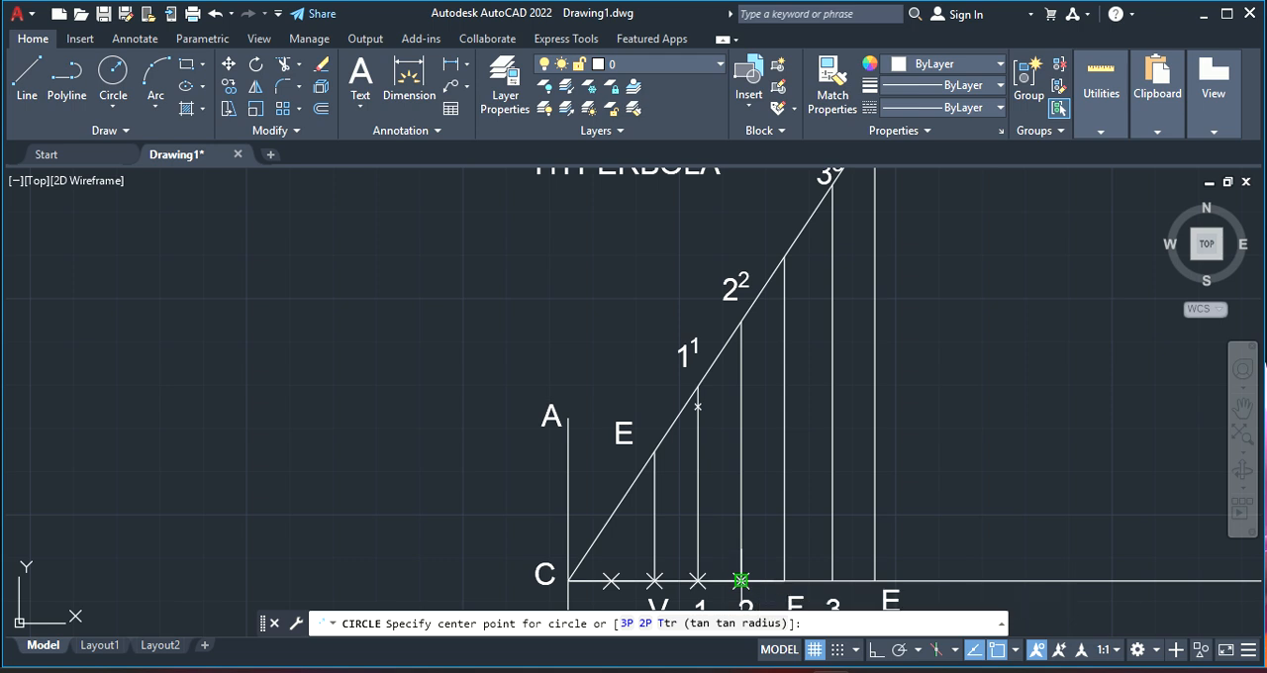
{"action": "left_click", "coordinate": [740, 580]}
{"action": "left_click", "coordinate": [740, 323]}
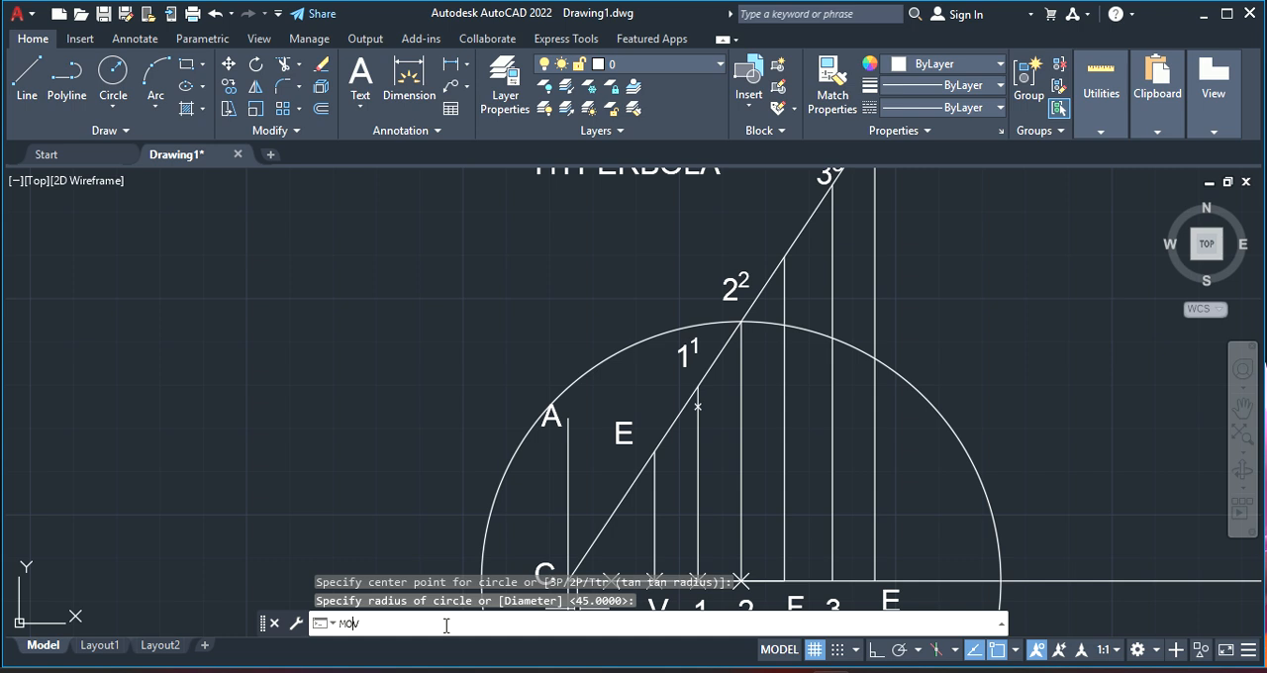
Move the circle from its centre at point 2 to the focus F on the axis
{"action": "key", "text": "Return"}
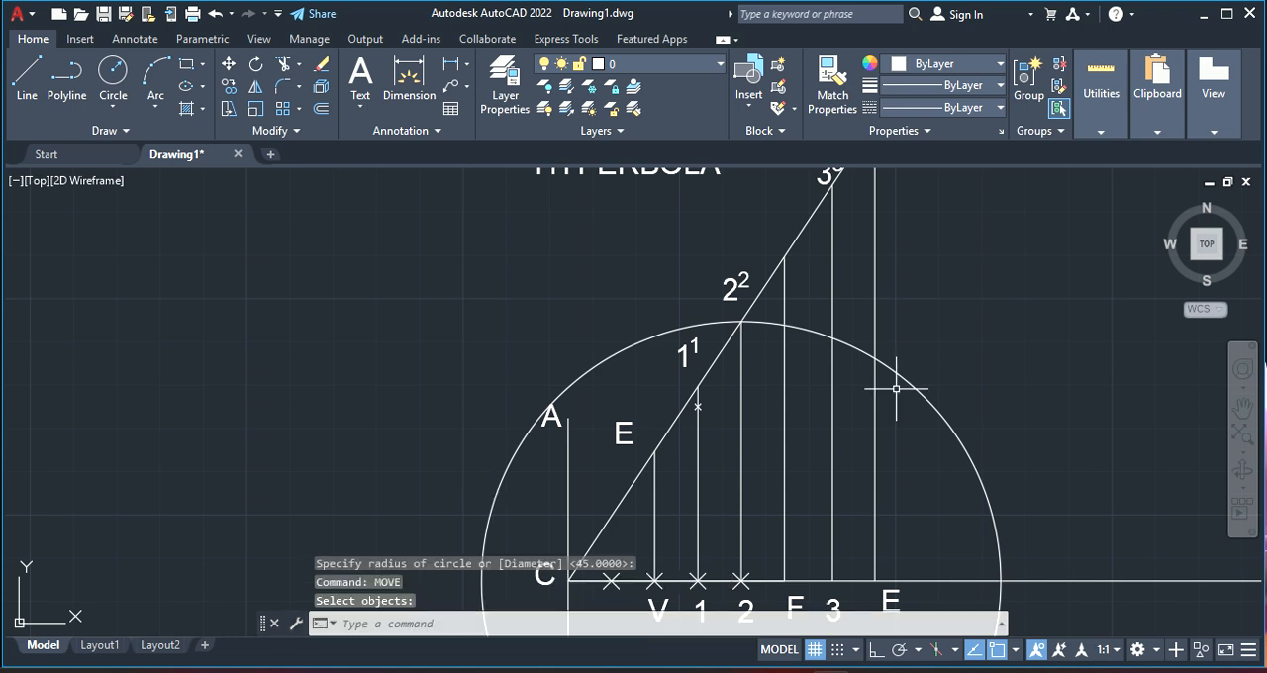
{"action": "right_click", "coordinate": [977, 341]}
{"action": "mouse_move", "coordinate": [1060, 328]}
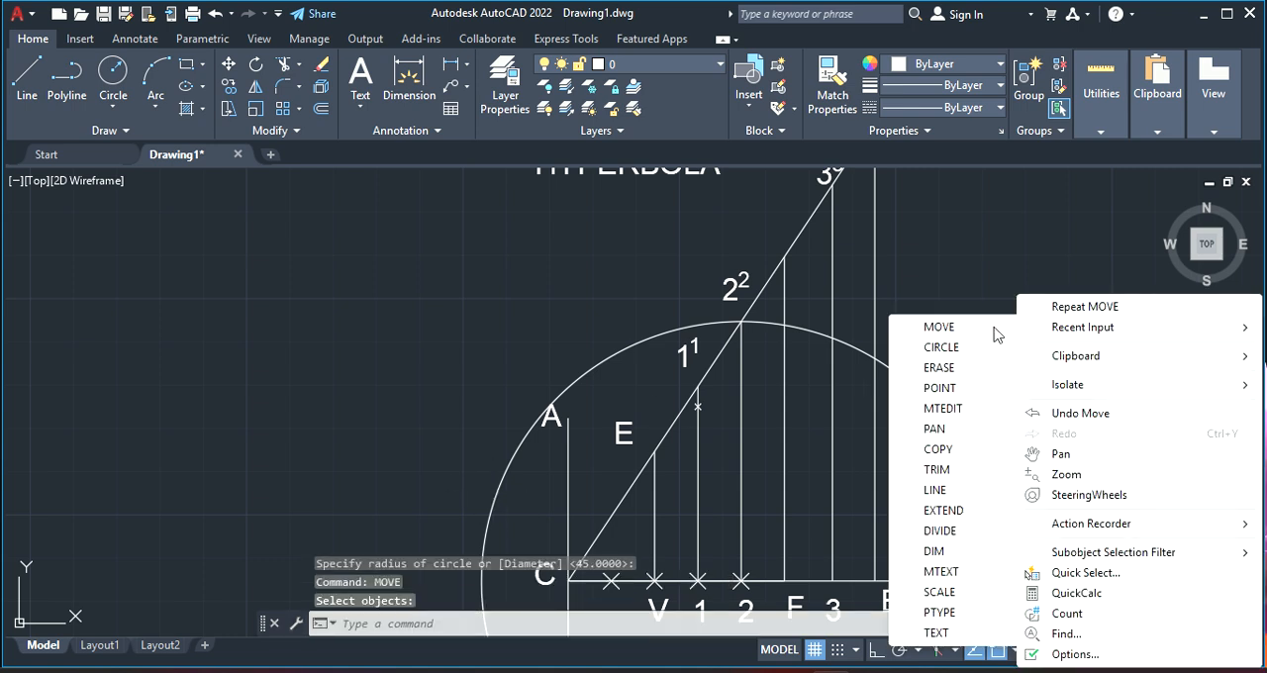
{"action": "left_click", "coordinate": [967, 329]}
{"action": "left_click", "coordinate": [763, 324]}
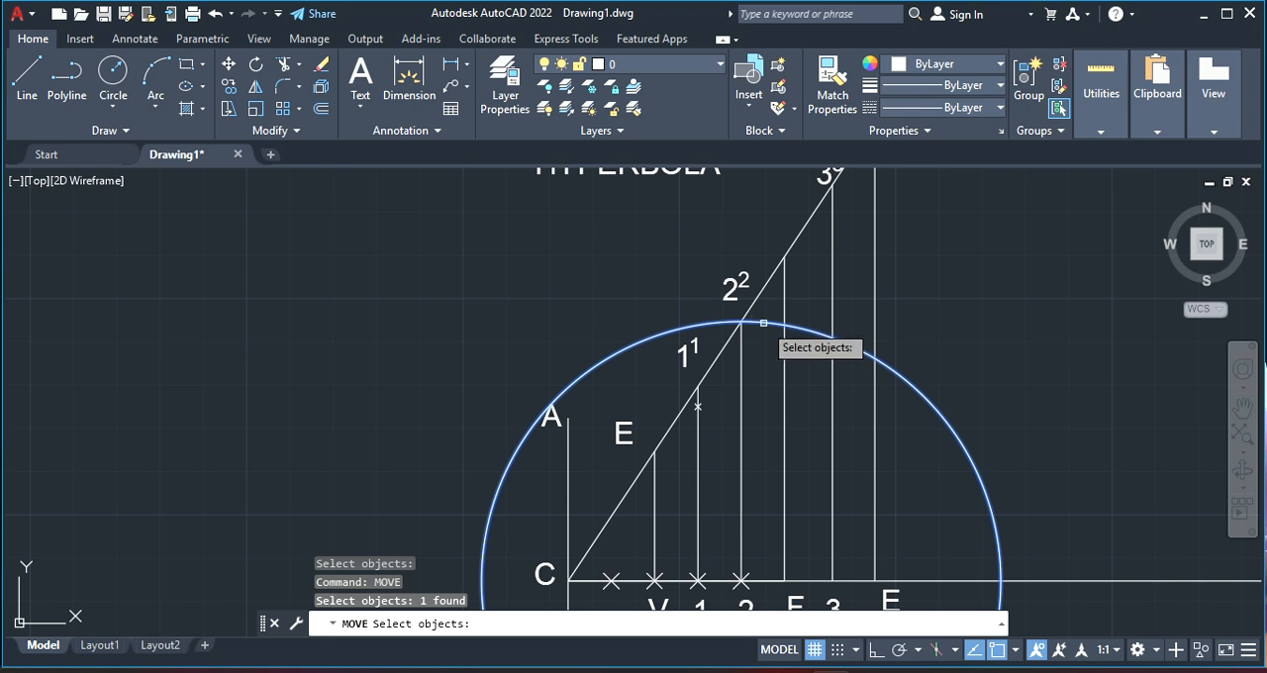
{"action": "key", "text": "Return"}
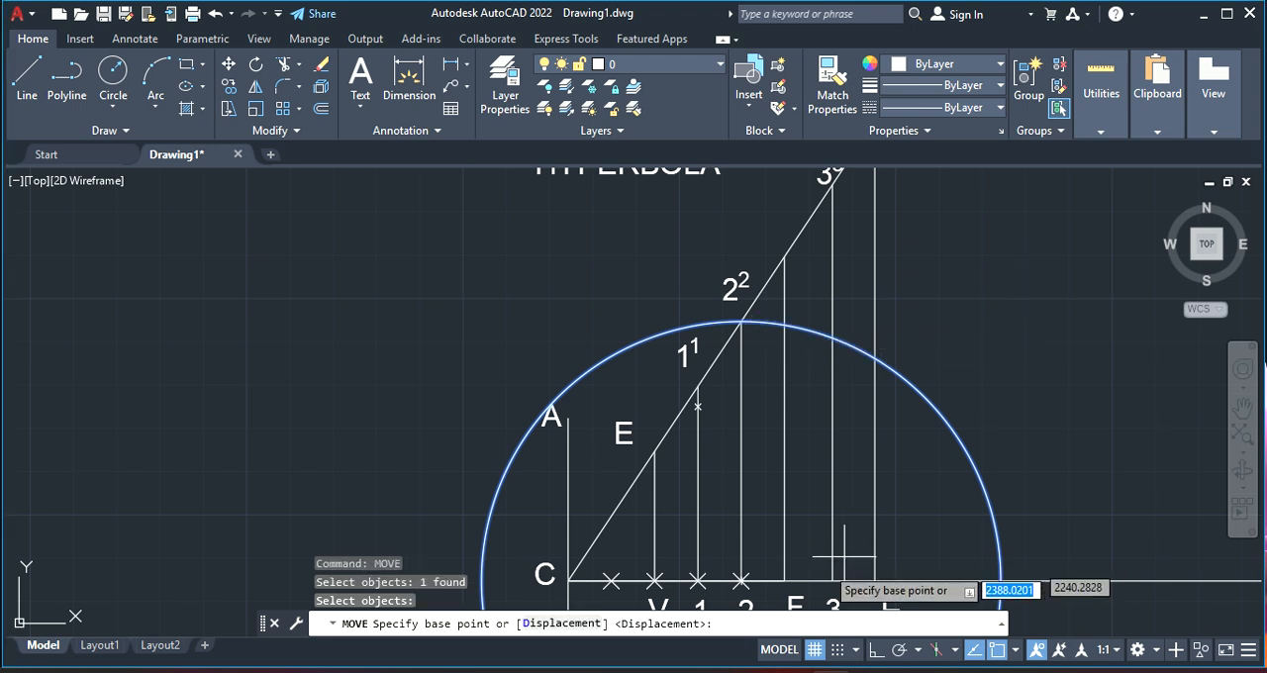
{"action": "left_click", "coordinate": [741, 581]}
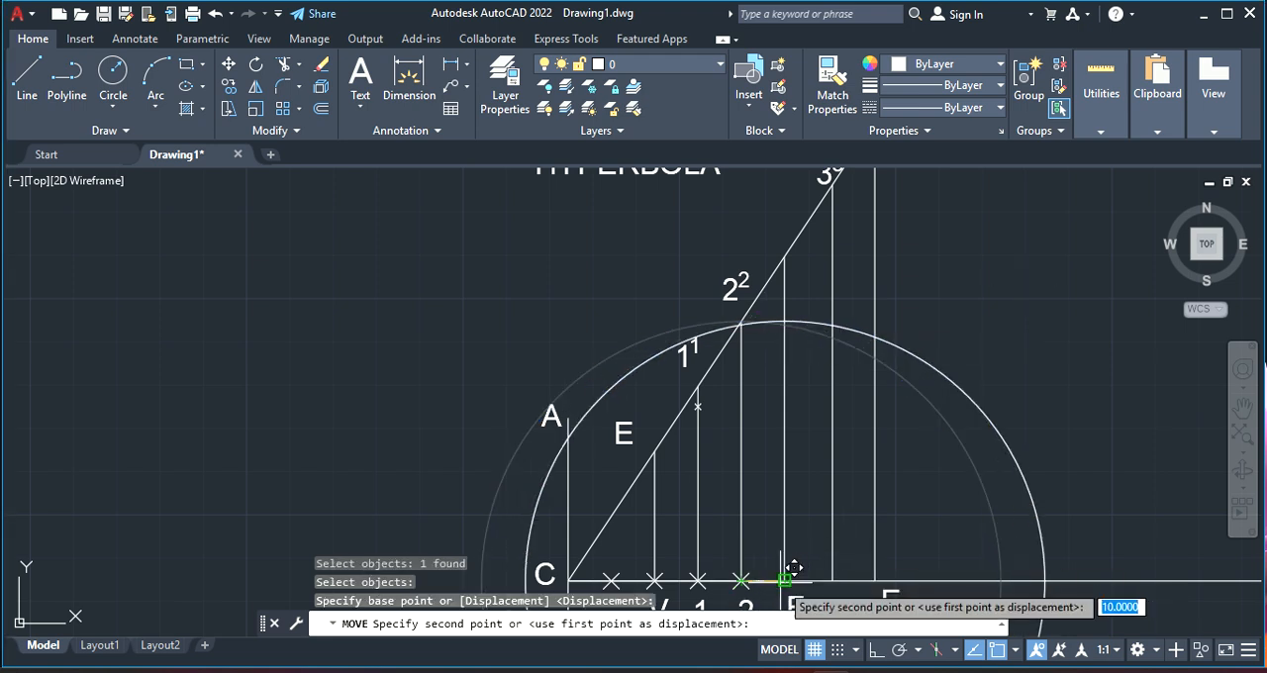
{"action": "left_click", "coordinate": [785, 580]}
Place a point where the circle centred on F crosses vertical line 2 near its upper end
{"action": "scroll", "coordinate": [752, 228], "scroll_direction": "up", "scroll_amount": 5}
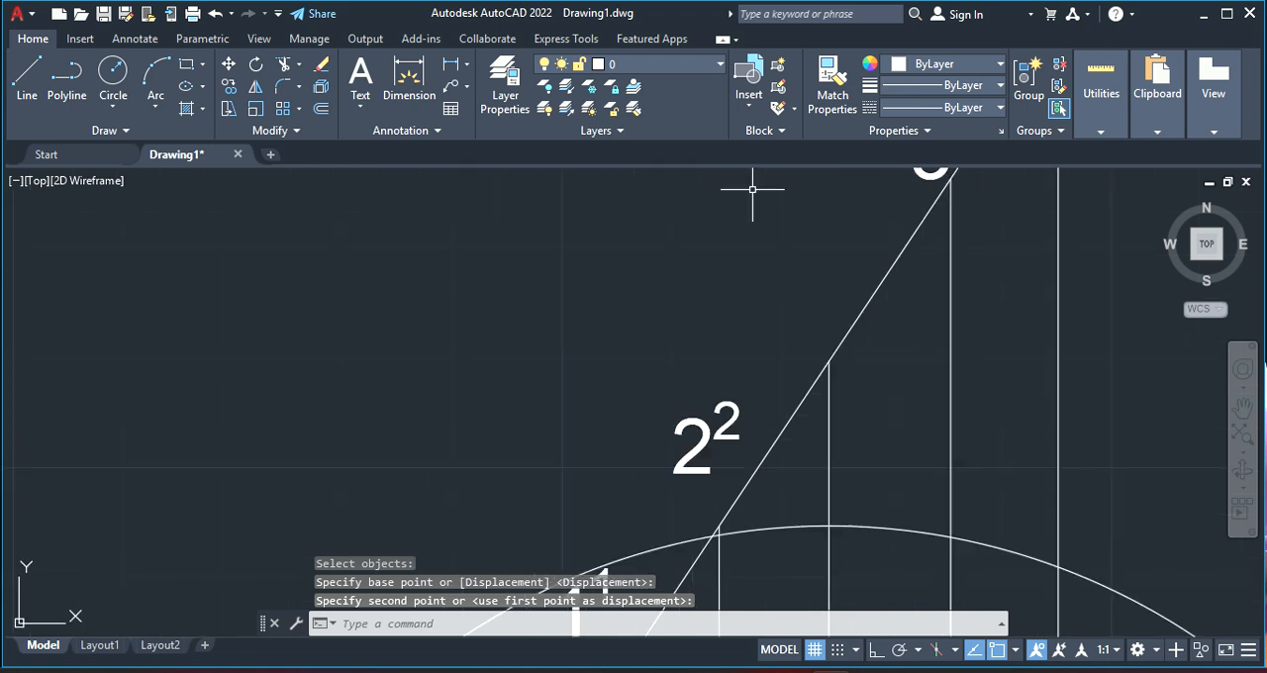
{"action": "scroll", "coordinate": [722, 546], "scroll_direction": "up", "scroll_amount": 3}
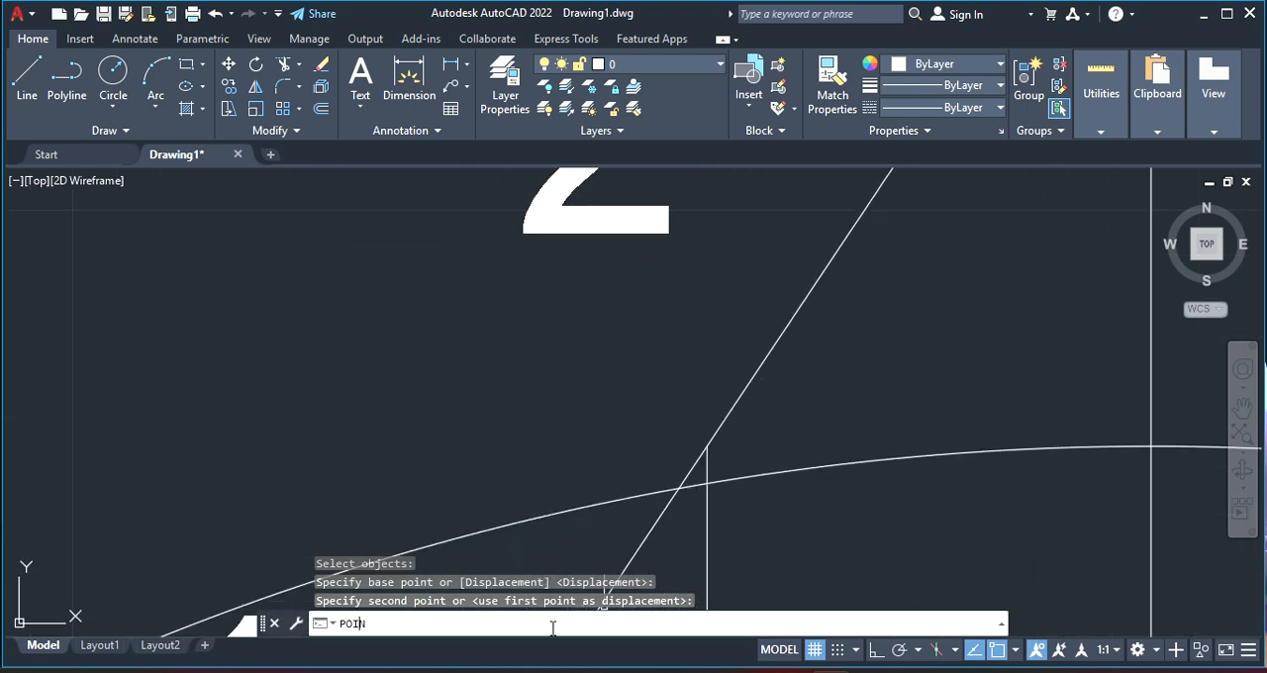
{"action": "key", "text": "Return"}
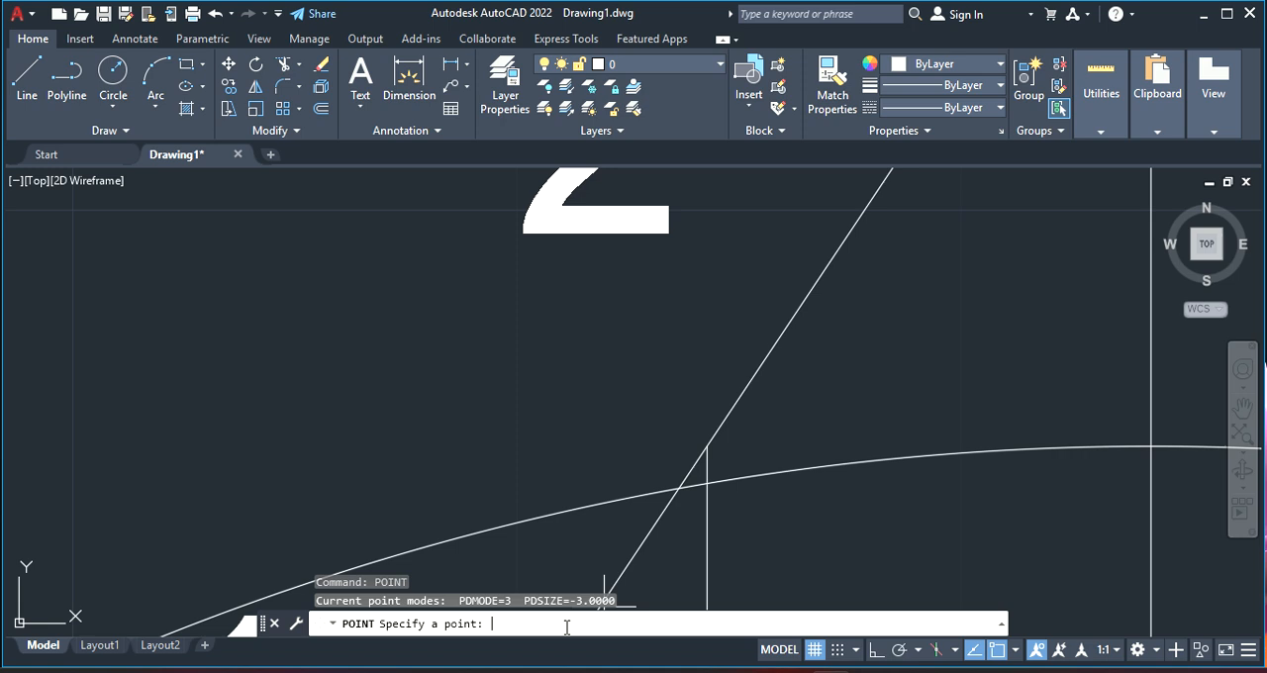
{"action": "left_click", "coordinate": [706, 484]}
{"action": "scroll", "coordinate": [812, 495], "scroll_direction": "down", "scroll_amount": 2}
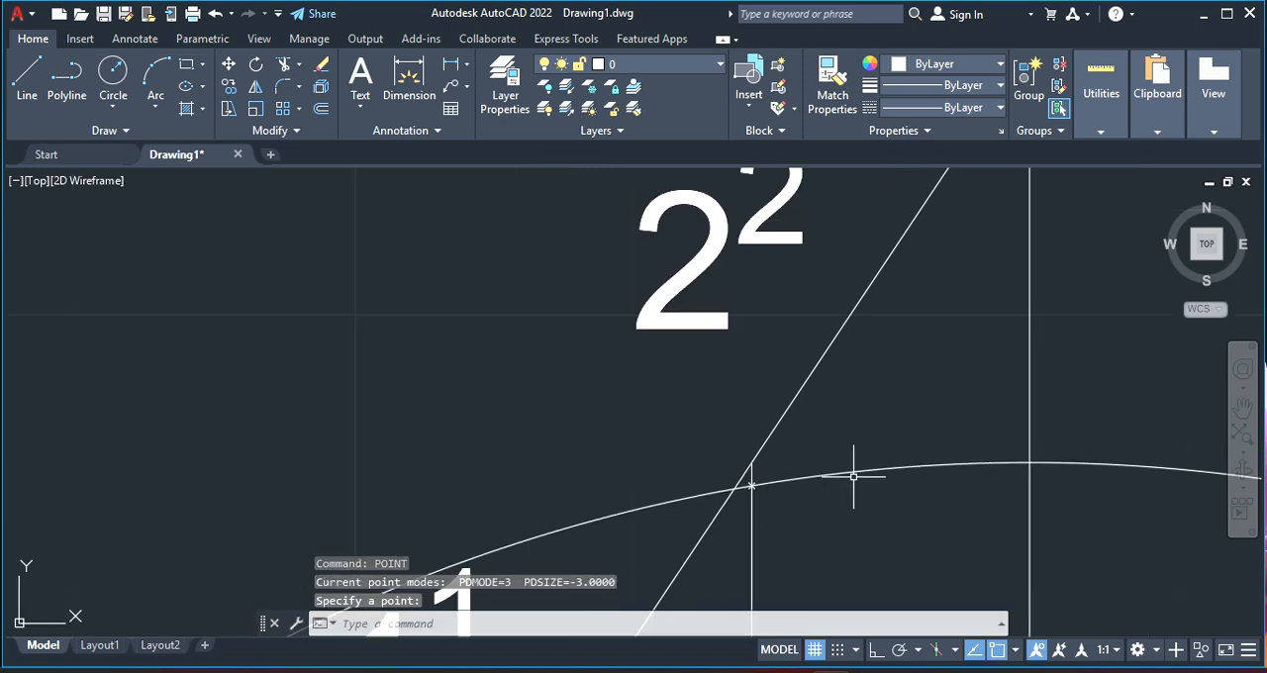
View the quick properties of the point where the circle crosses vertical line 2, and close them
{"action": "scroll", "coordinate": [848, 505], "scroll_direction": "down", "scroll_amount": 2}
{"action": "scroll", "coordinate": [960, 557], "scroll_direction": "up", "scroll_amount": 4}
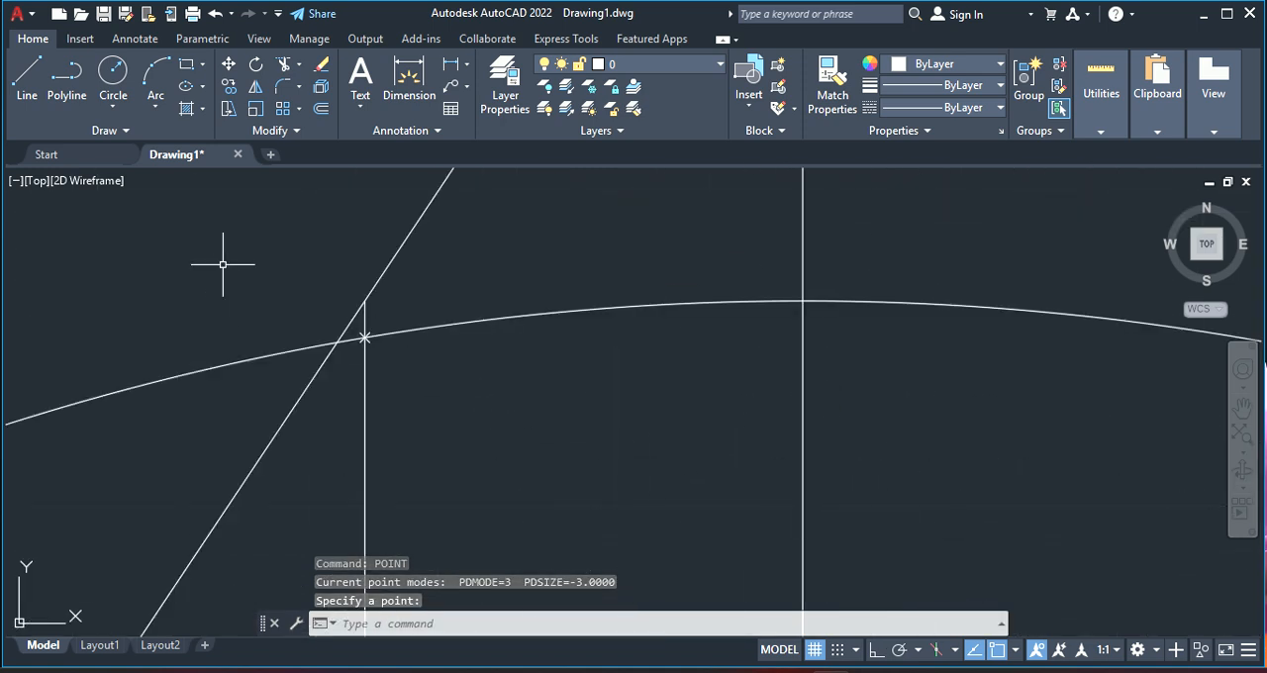
{"action": "left_click", "coordinate": [364, 339]}
{"action": "right_click", "coordinate": [364, 338]}
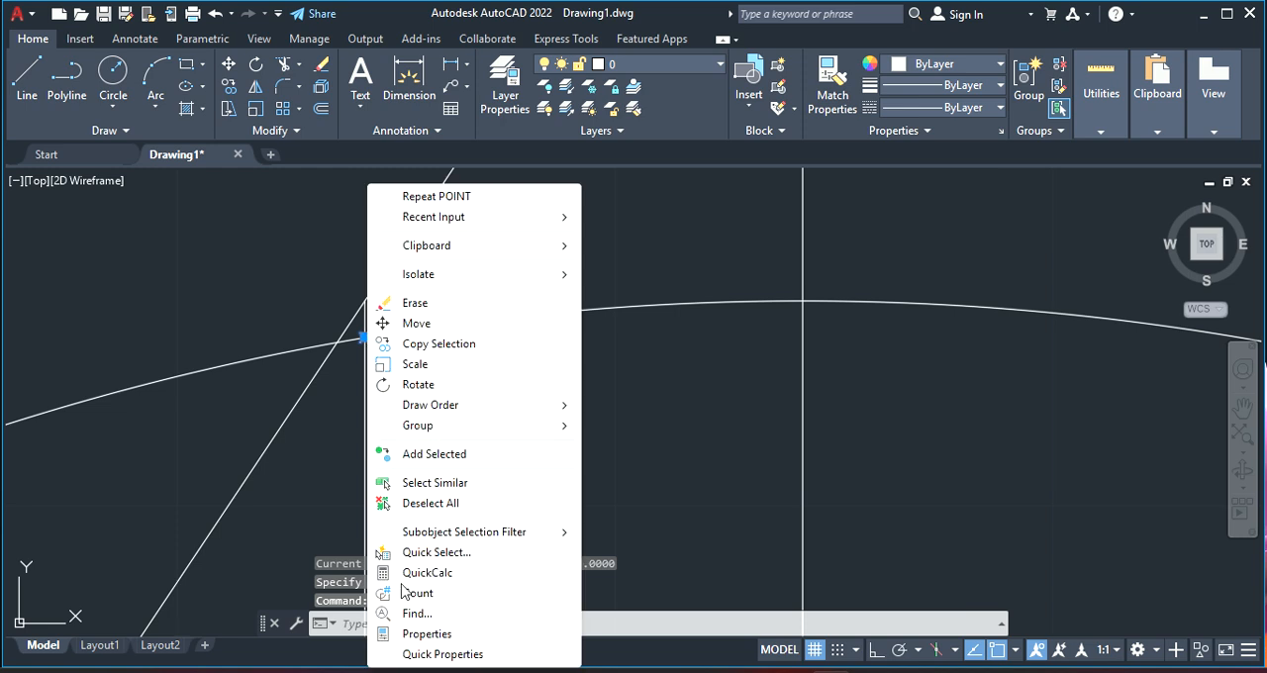
{"action": "left_click", "coordinate": [425, 654]}
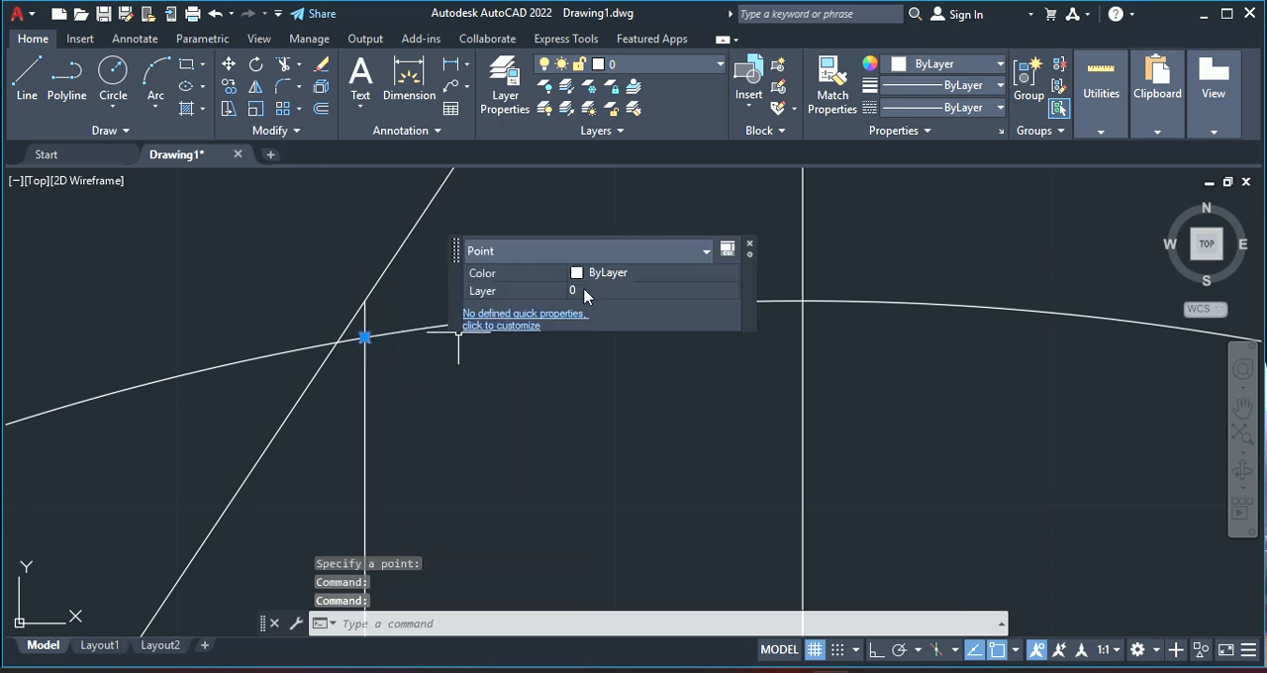
{"action": "left_click", "coordinate": [750, 243]}
Stretch the selected point by its grip away from vertical line 2 onto the vertical line above F, below the circle
{"action": "left_click", "coordinate": [364, 337]}
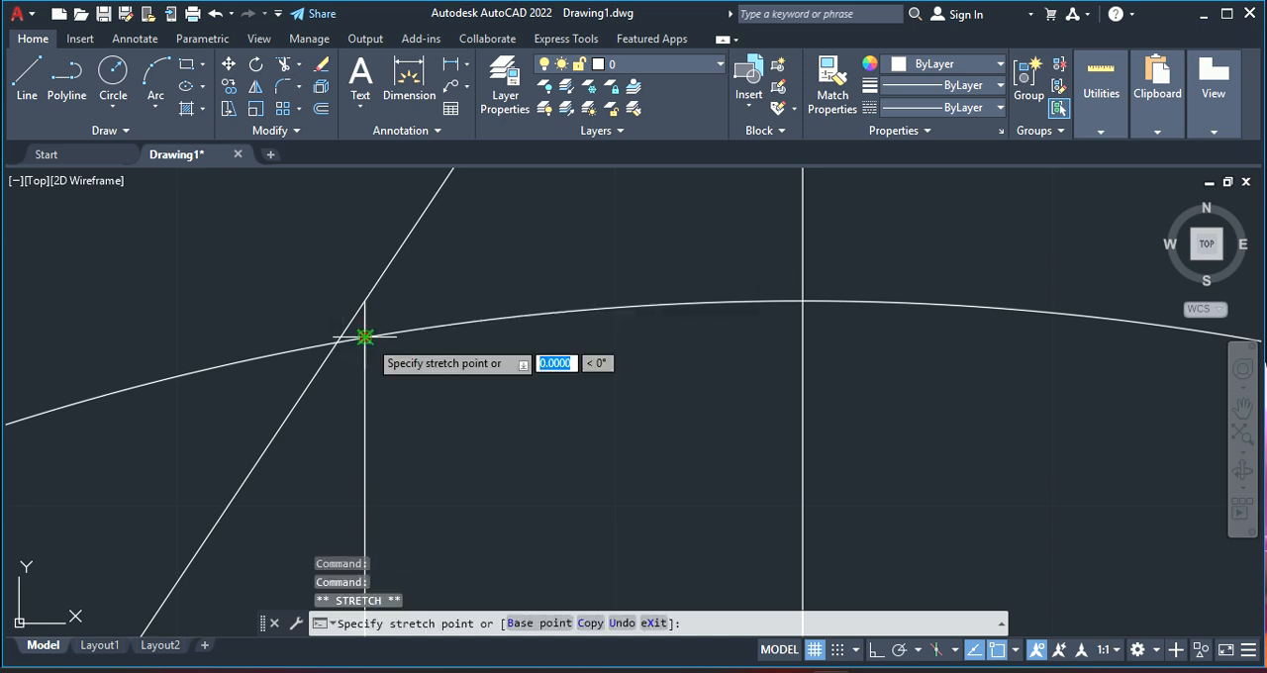
{"action": "right_click", "coordinate": [366, 339]}
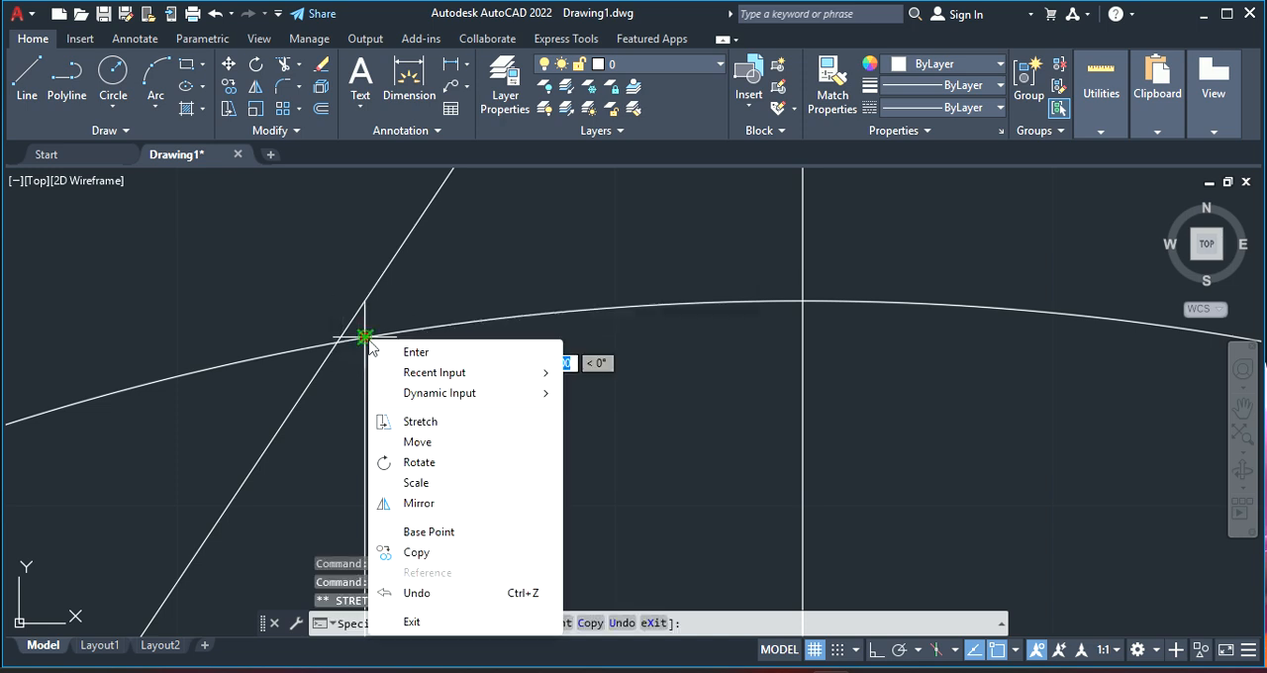
{"action": "left_click", "coordinate": [439, 622]}
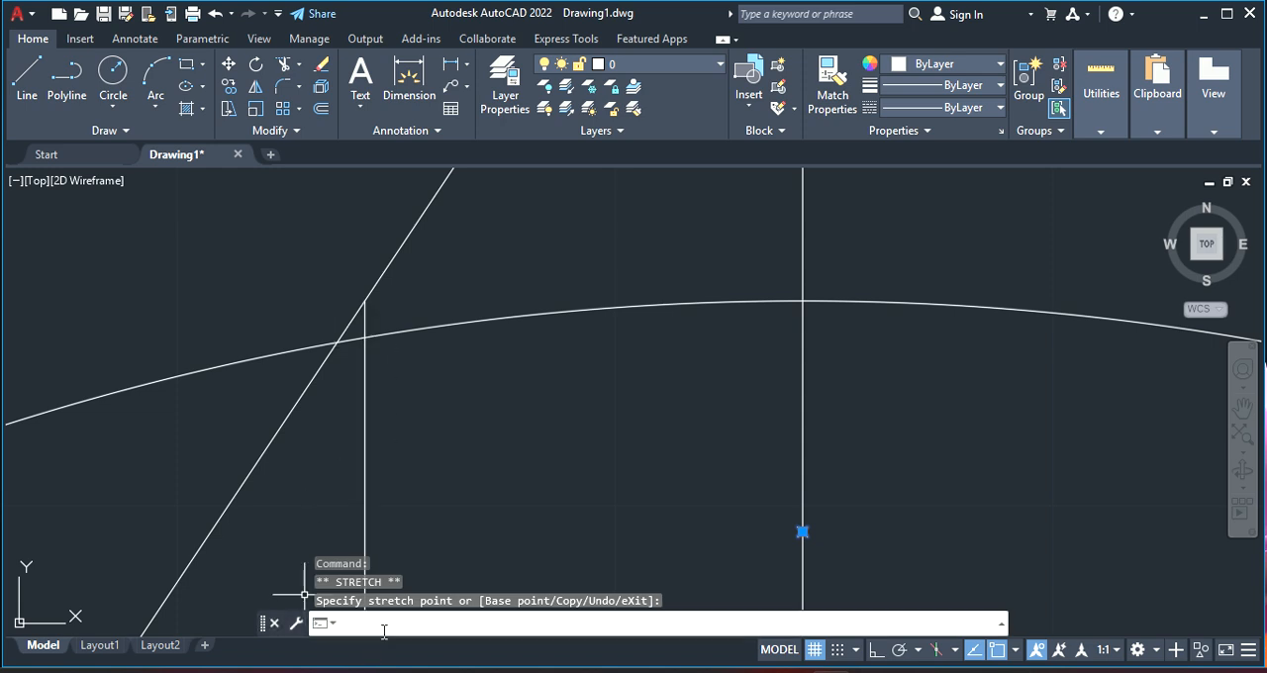
Set the point size in the Point Style settings to 6 percent, relative to the screen
{"action": "type", "text": "PTYPR"}
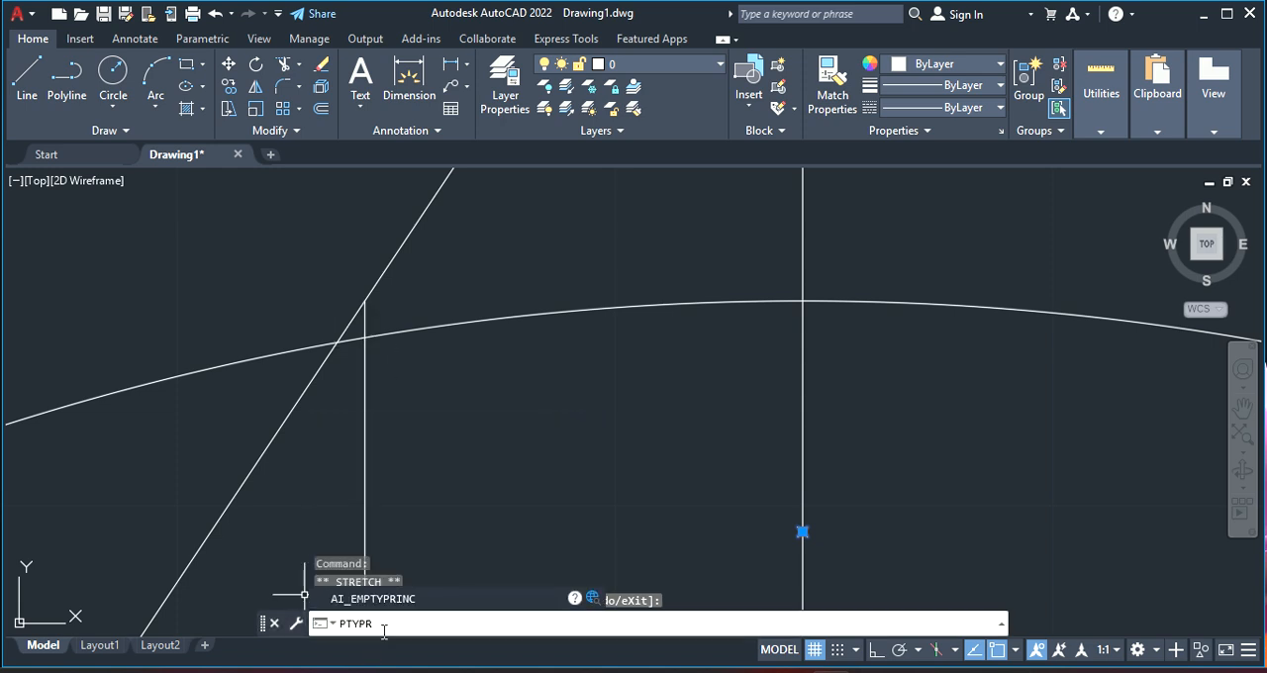
{"action": "key", "text": "BackSpace"}
{"action": "type", "text": "E"}
{"action": "key", "text": "Return"}
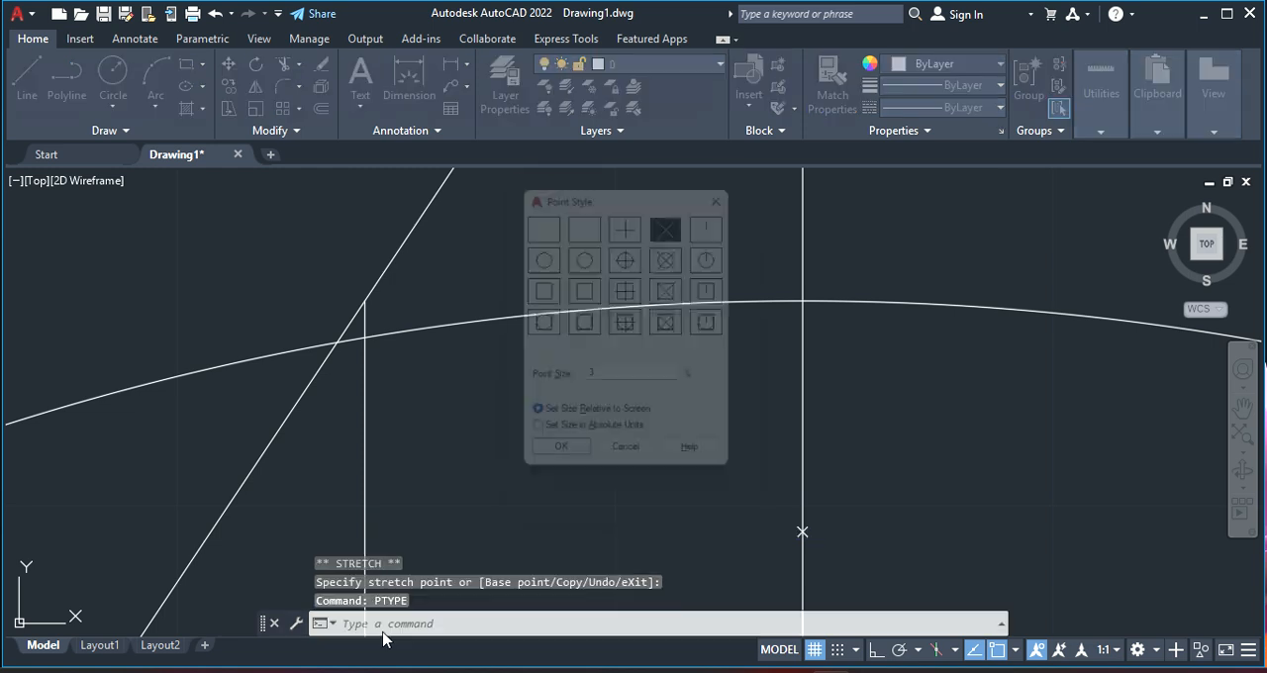
{"action": "left_click_drag", "start_coordinate": [629, 380], "coordinate": [565, 385]}
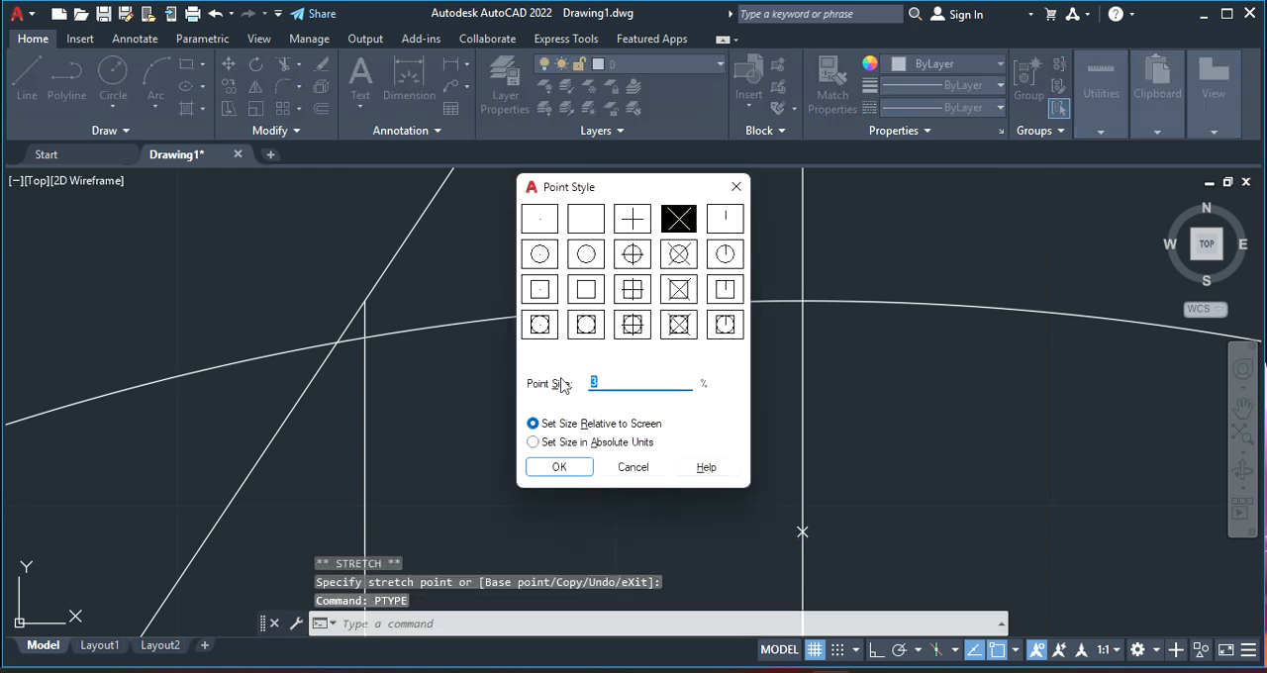
{"action": "key", "text": "Return"}
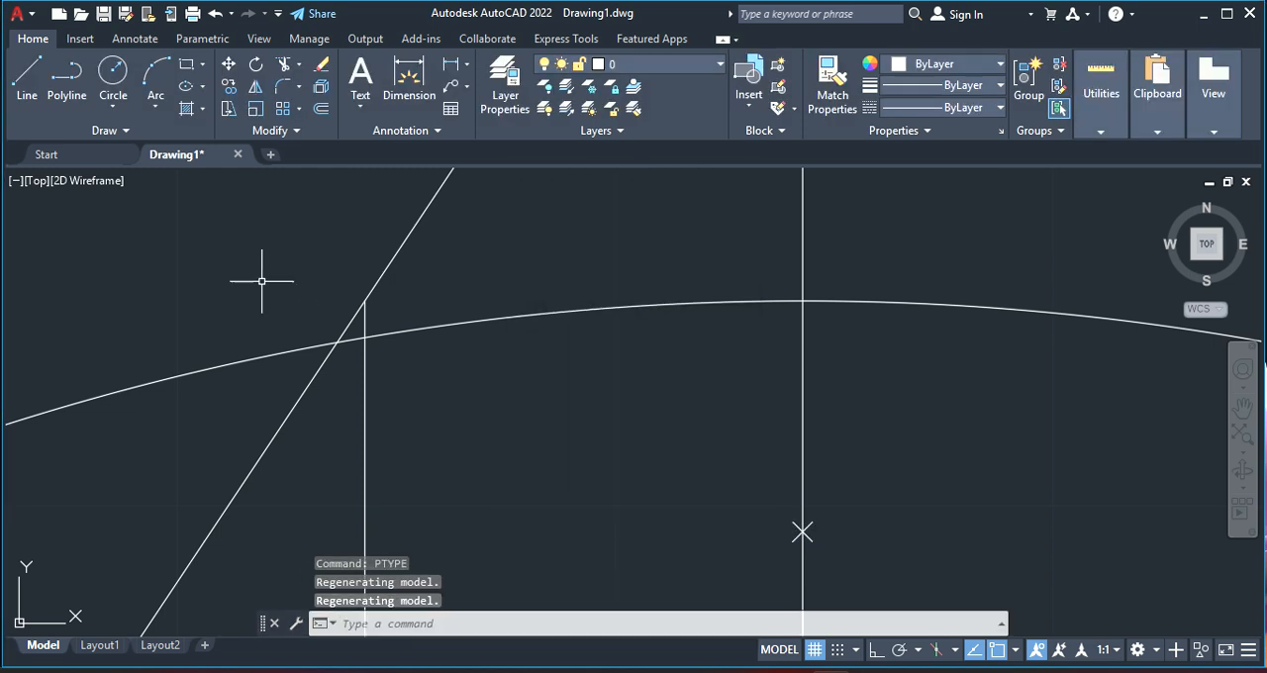
Place a new point where the circle centred on F crosses vertical line 2 near its upper end
{"action": "left_click", "coordinate": [391, 618]}
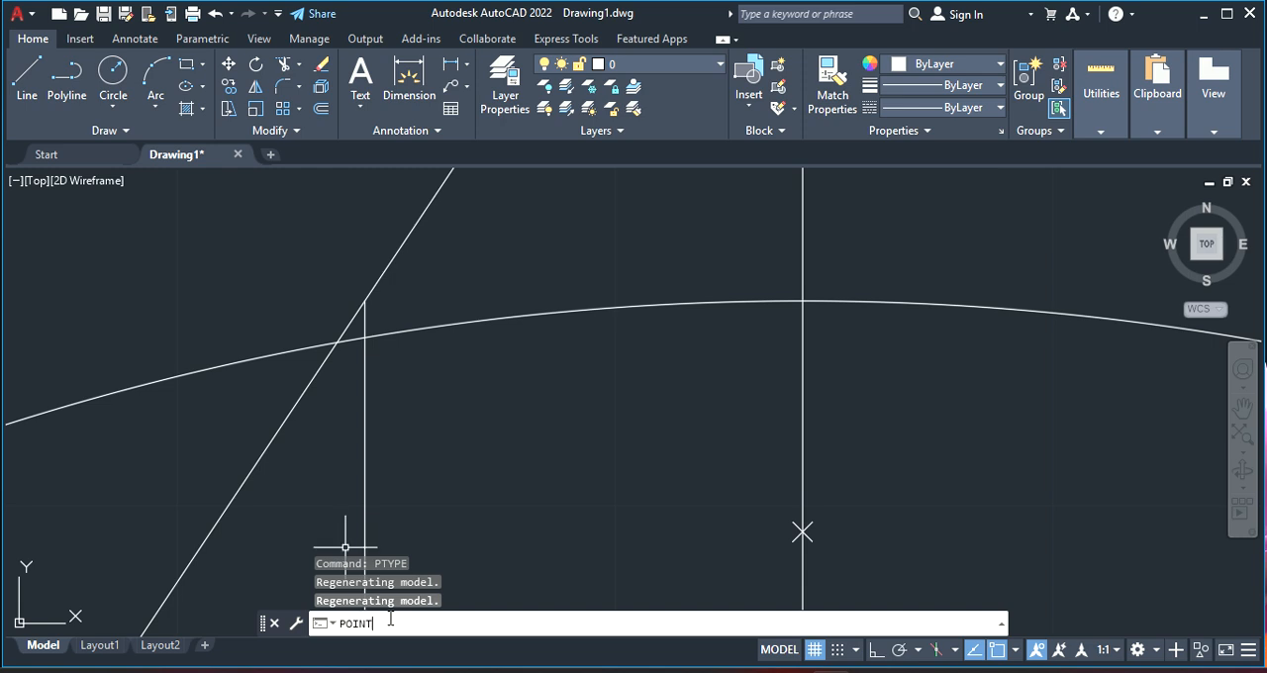
{"action": "type", "text": "POINT"}
{"action": "key", "text": "Return"}
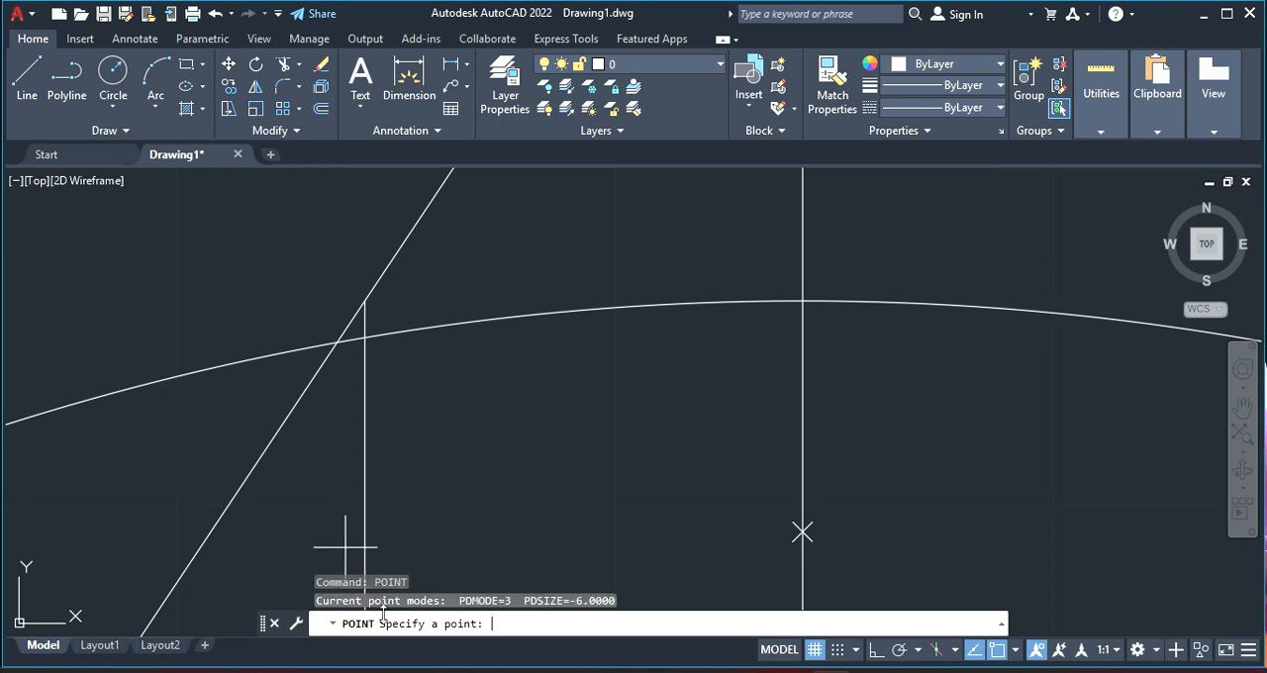
{"action": "left_click", "coordinate": [364, 338]}
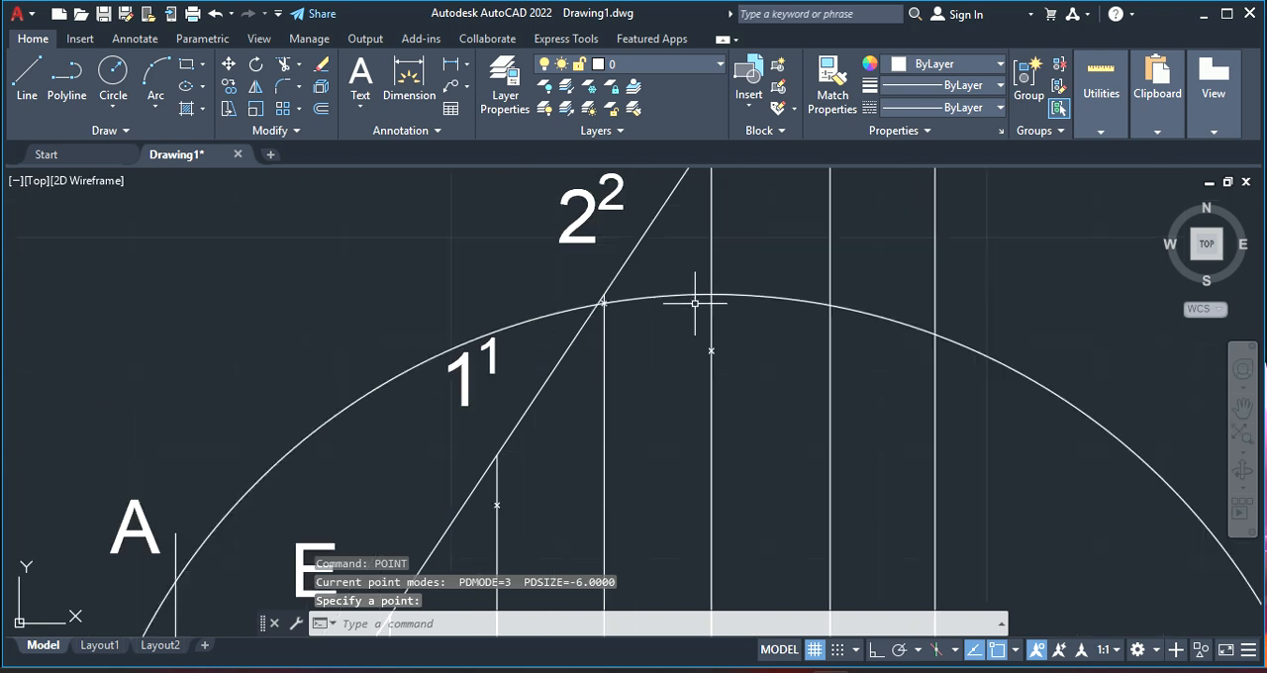
Erase the circle centred on F that was used to locate the point on vertical line 2
{"action": "scroll", "coordinate": [688, 291], "scroll_direction": "down", "scroll_amount": 3}
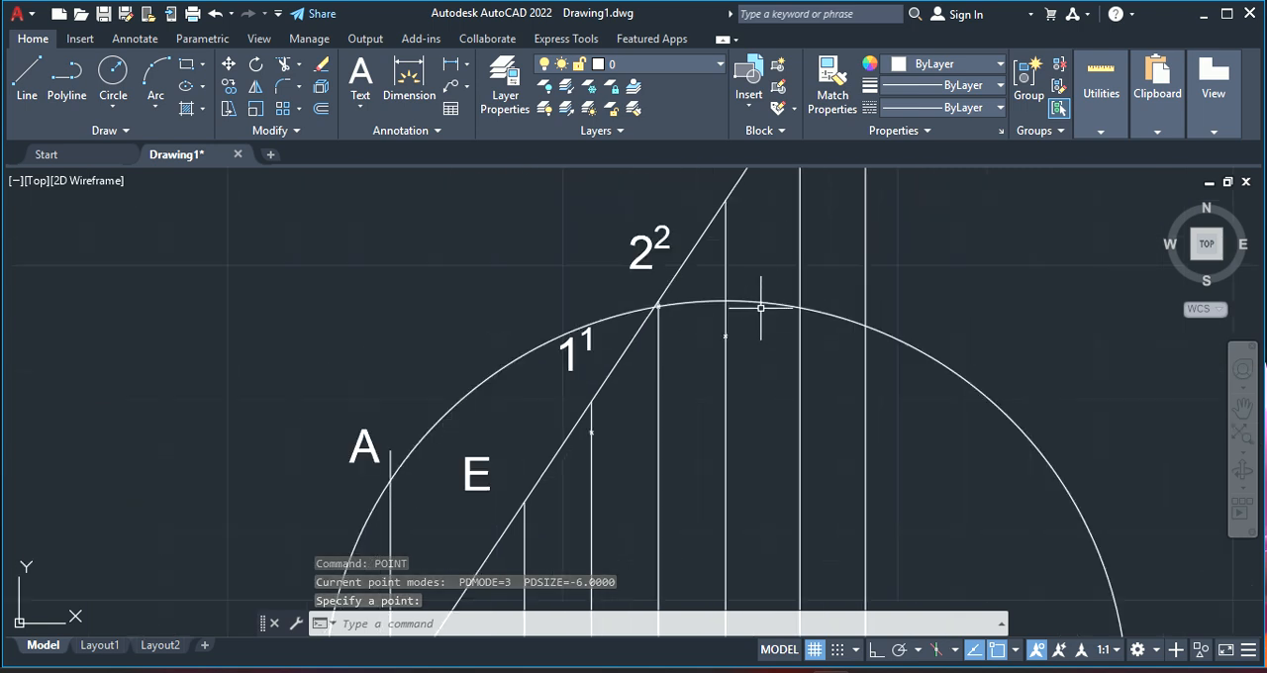
{"action": "scroll", "coordinate": [753, 307], "scroll_direction": "down", "scroll_amount": 2}
{"action": "left_click", "coordinate": [711, 304]}
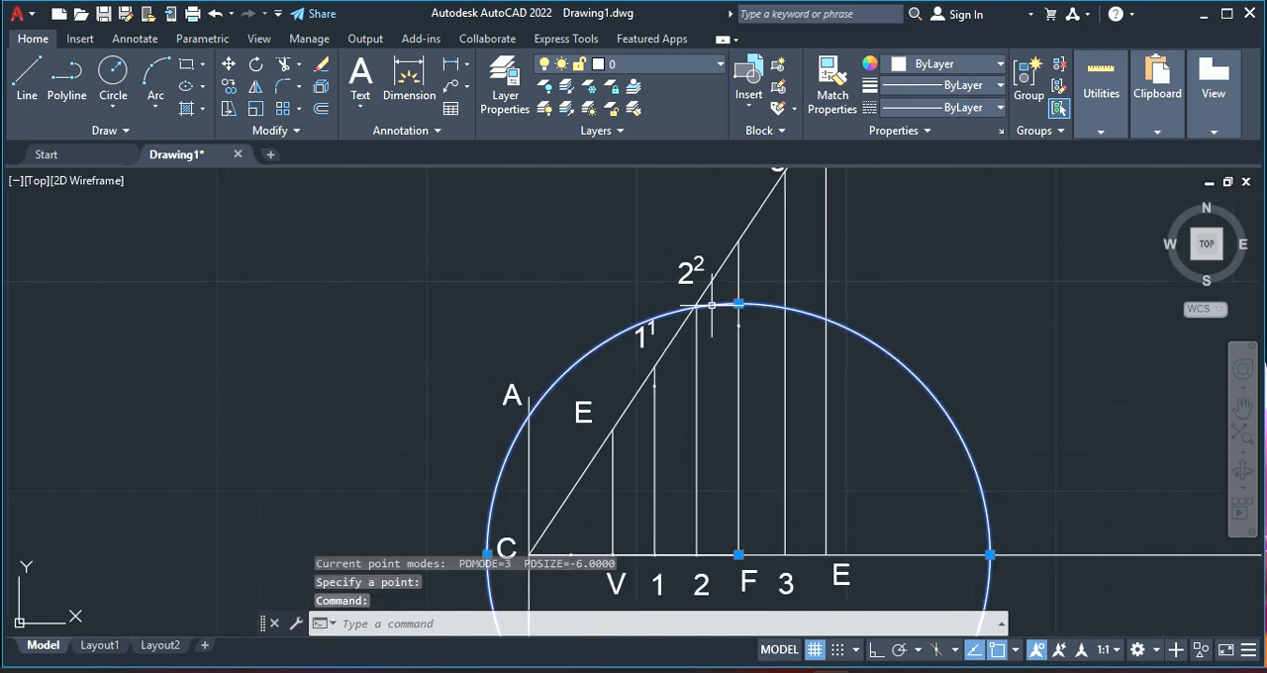
{"action": "key", "text": "Delete"}
Place a point at the upper end of the vertical line through F, where it meets the inclined line
{"action": "scroll", "coordinate": [673, 291], "scroll_direction": "up", "scroll_amount": 2}
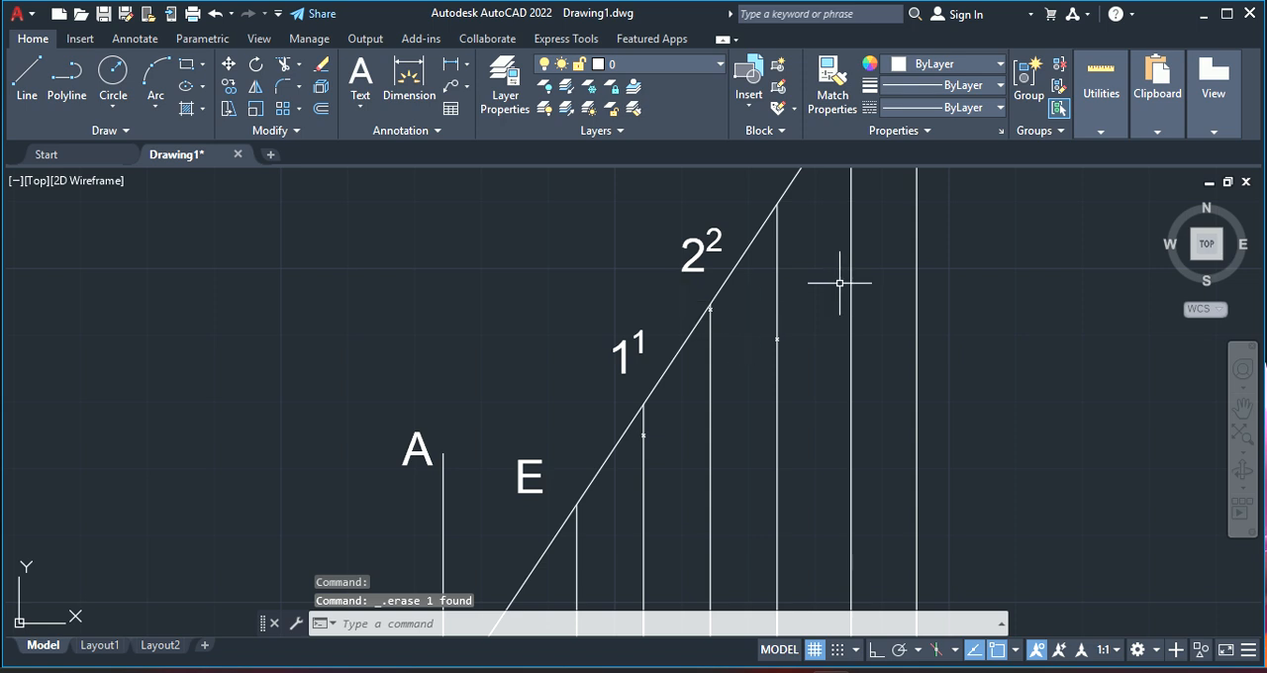
{"action": "scroll", "coordinate": [842, 203], "scroll_direction": "up", "scroll_amount": 2}
{"action": "scroll", "coordinate": [842, 204], "scroll_direction": "up", "scroll_amount": 2}
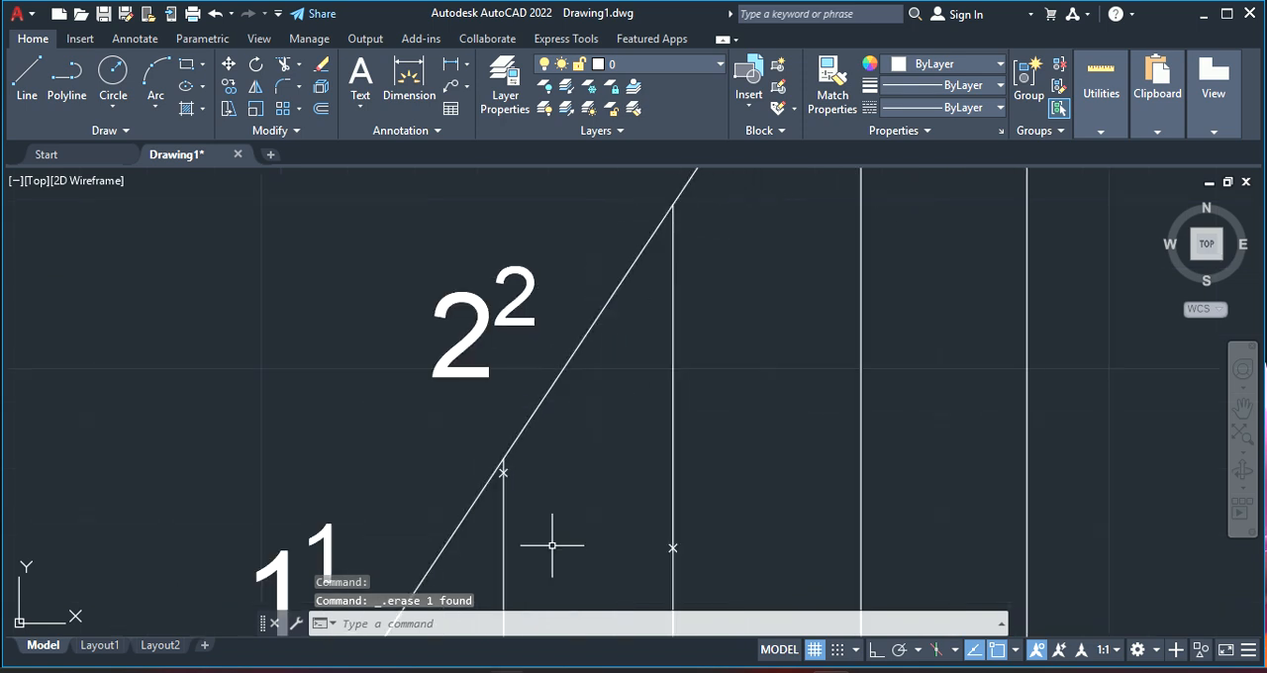
{"action": "right_click", "coordinate": [644, 197]}
{"action": "mouse_move", "coordinate": [707, 231]}
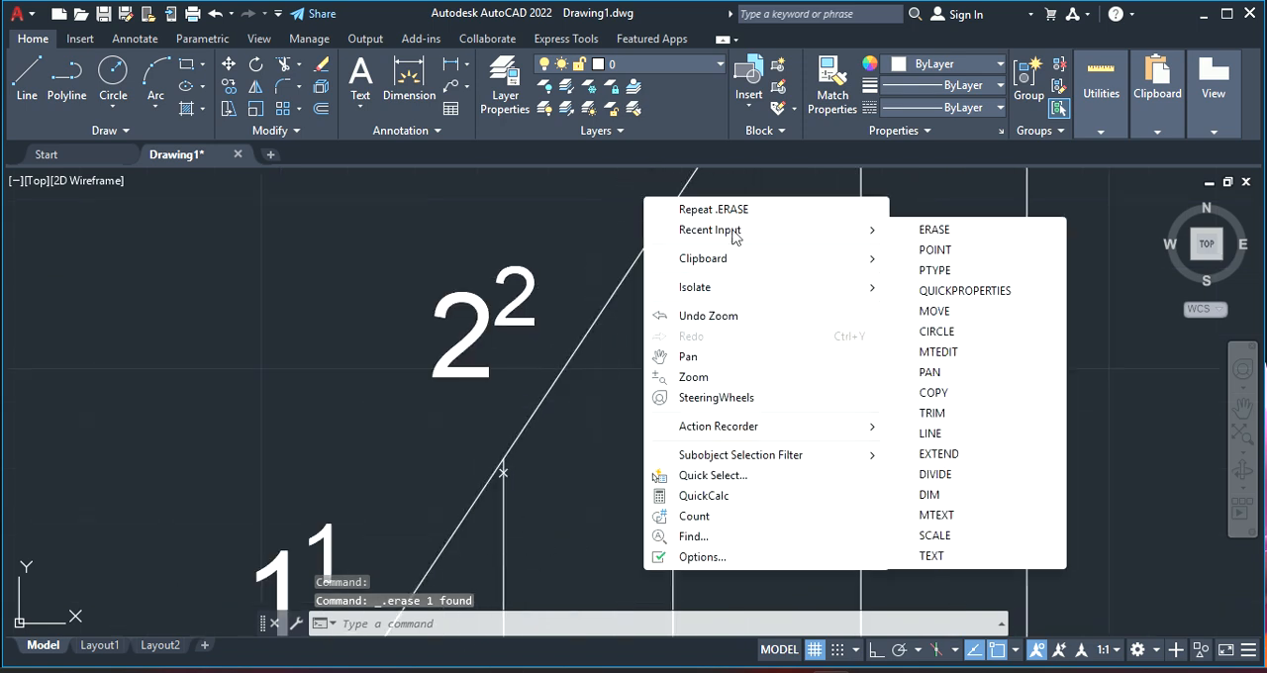
{"action": "left_click", "coordinate": [936, 251]}
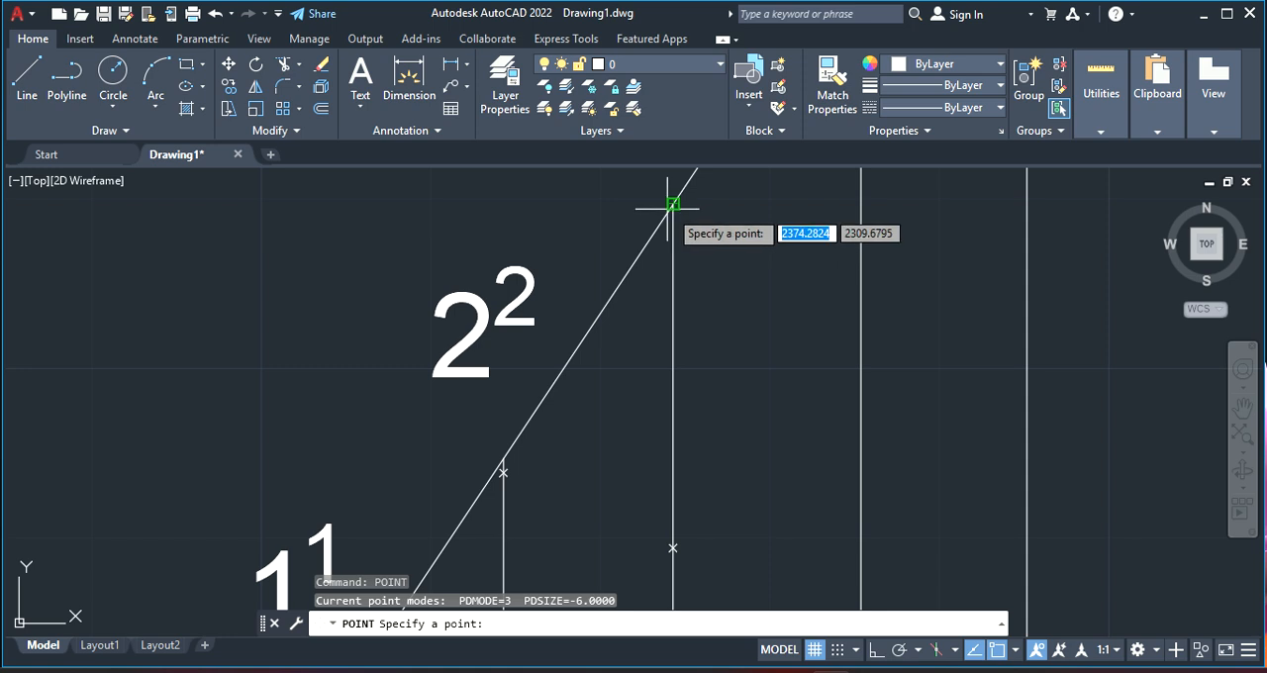
{"action": "left_click", "coordinate": [671, 203]}
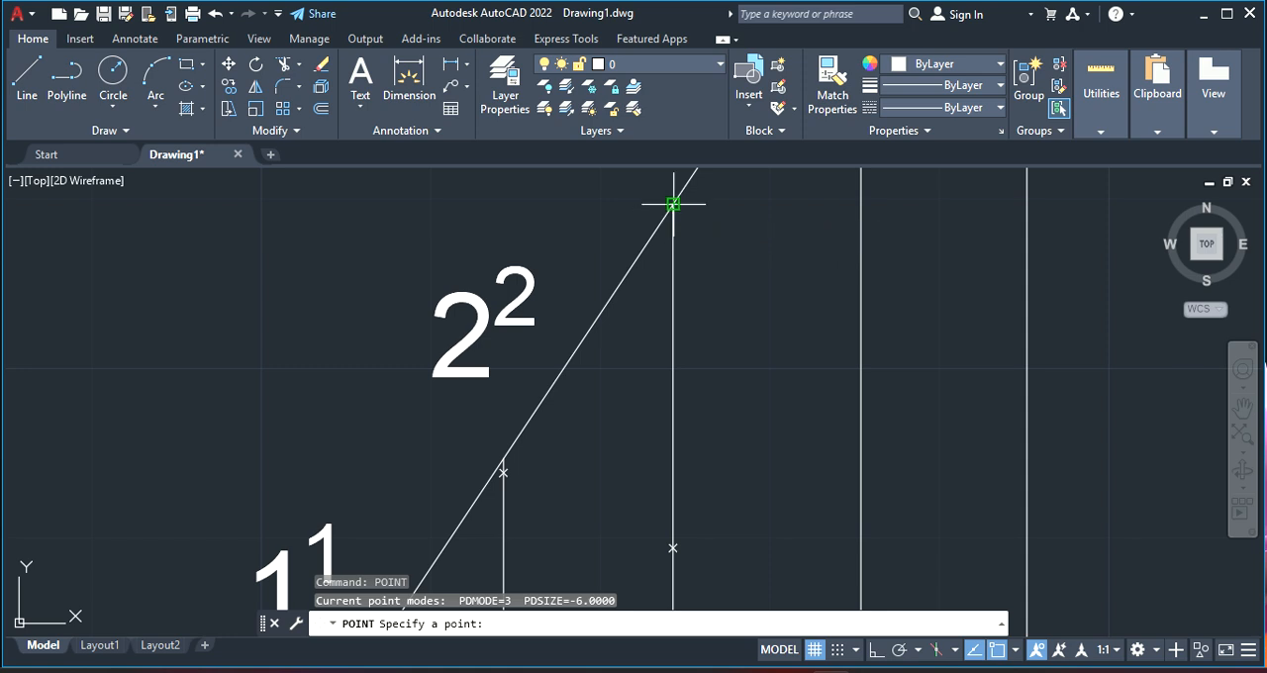
{"action": "right_click", "coordinate": [887, 276]}
{"action": "mouse_move", "coordinate": [965, 306]}
{"action": "left_click", "coordinate": [769, 247]}
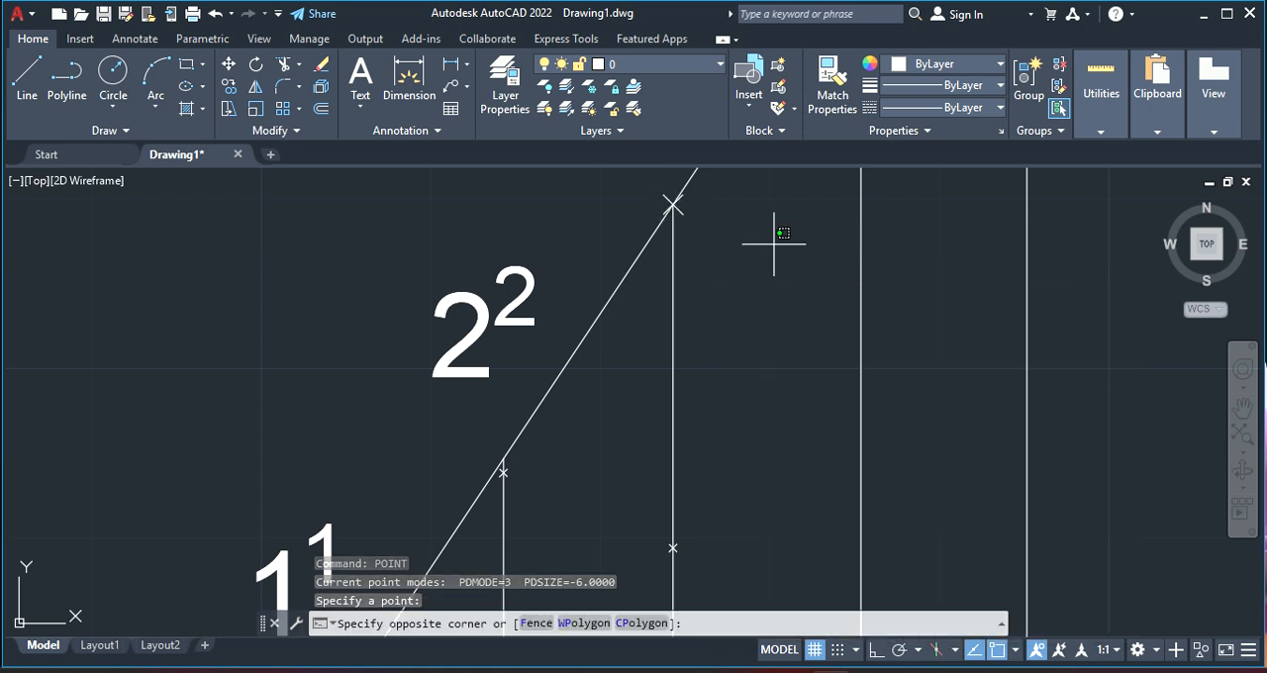
Draw a circle centred on point 3 on the axis, its radius of about 91.5 mm reaching the upper end of vertical line 3
{"action": "scroll", "coordinate": [772, 249], "scroll_direction": "down", "scroll_amount": 4}
{"action": "scroll", "coordinate": [826, 242], "scroll_direction": "down", "scroll_amount": 2}
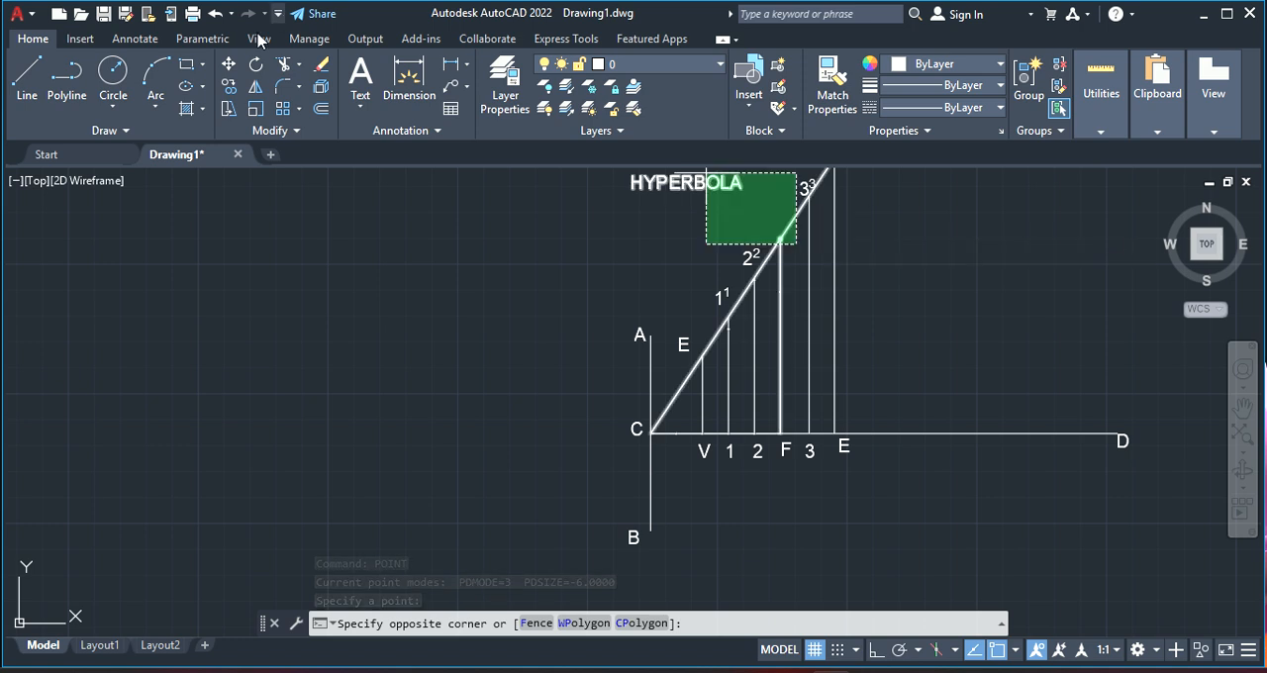
{"action": "left_click", "coordinate": [113, 74]}
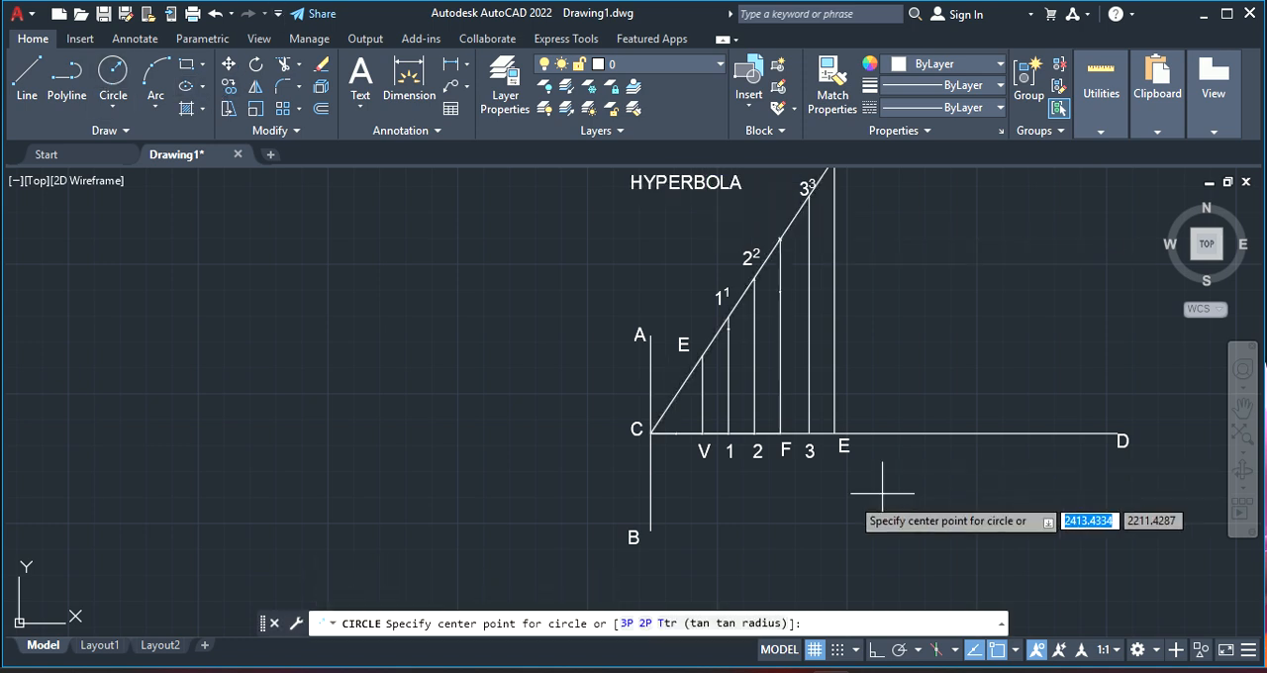
{"action": "left_click", "coordinate": [808, 432]}
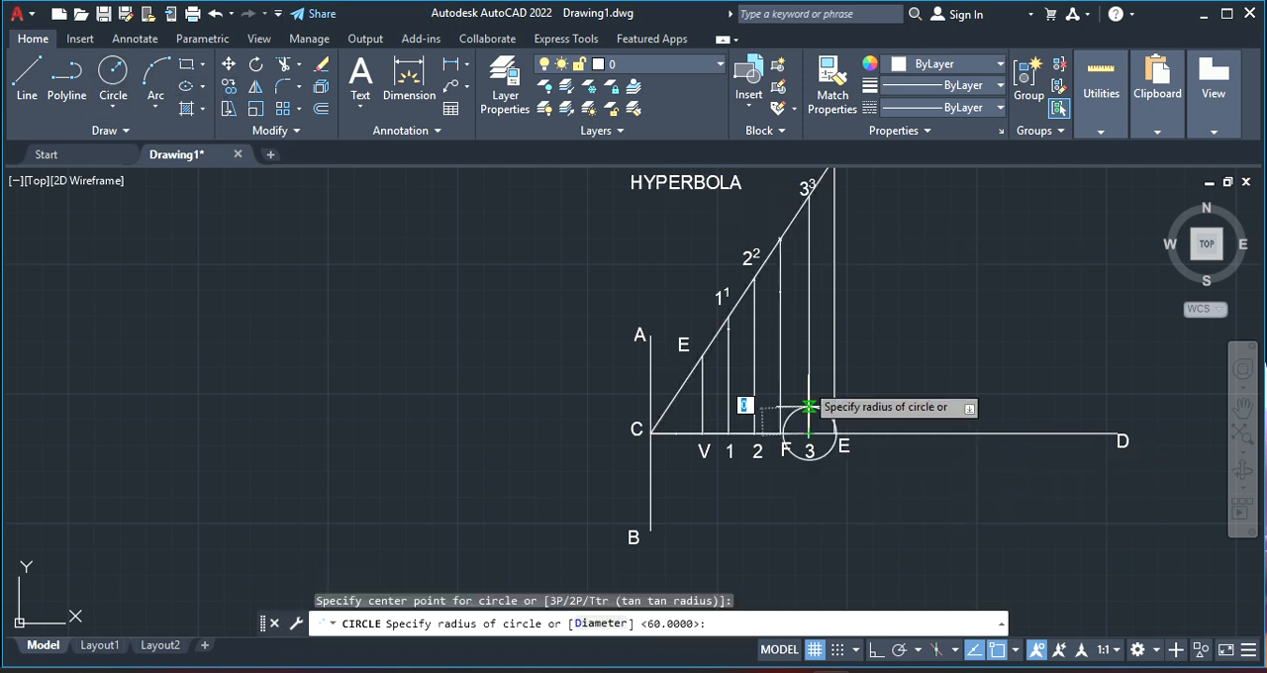
{"action": "left_click", "coordinate": [809, 195]}
{"action": "left_click", "coordinate": [901, 213]}
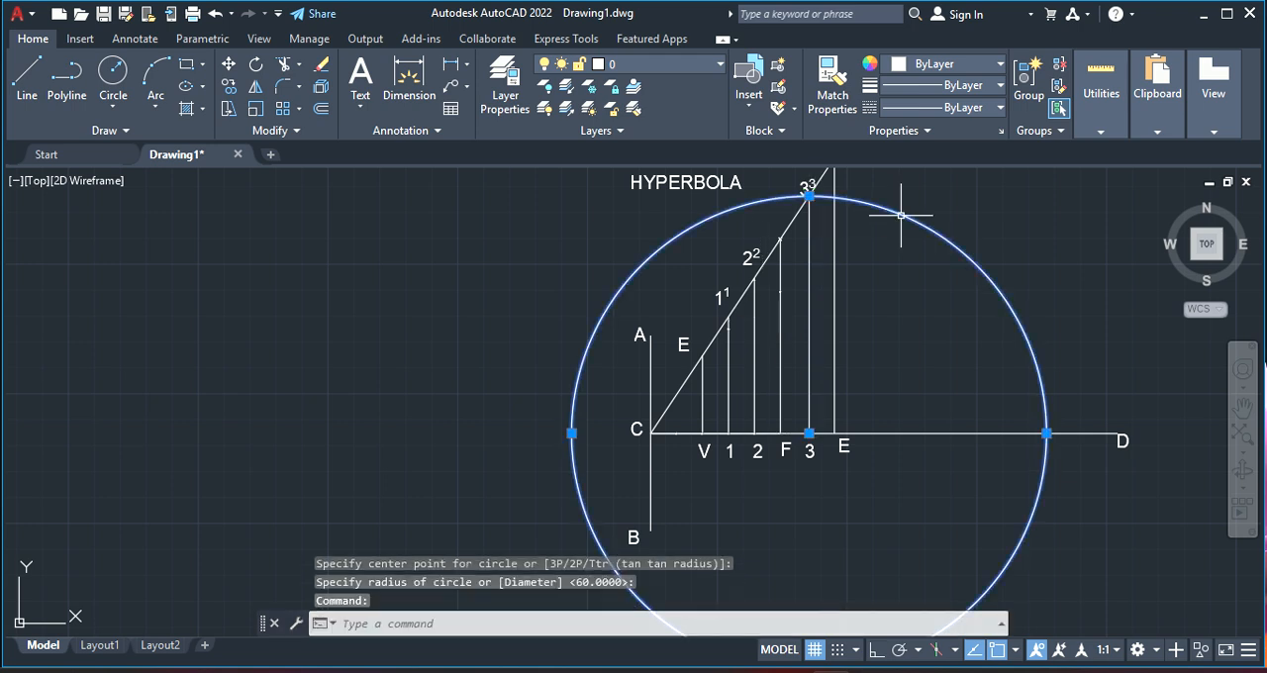
{"action": "right_click", "coordinate": [277, 184]}
{"action": "key", "text": "Escape"}
{"action": "key", "text": "Escape"}
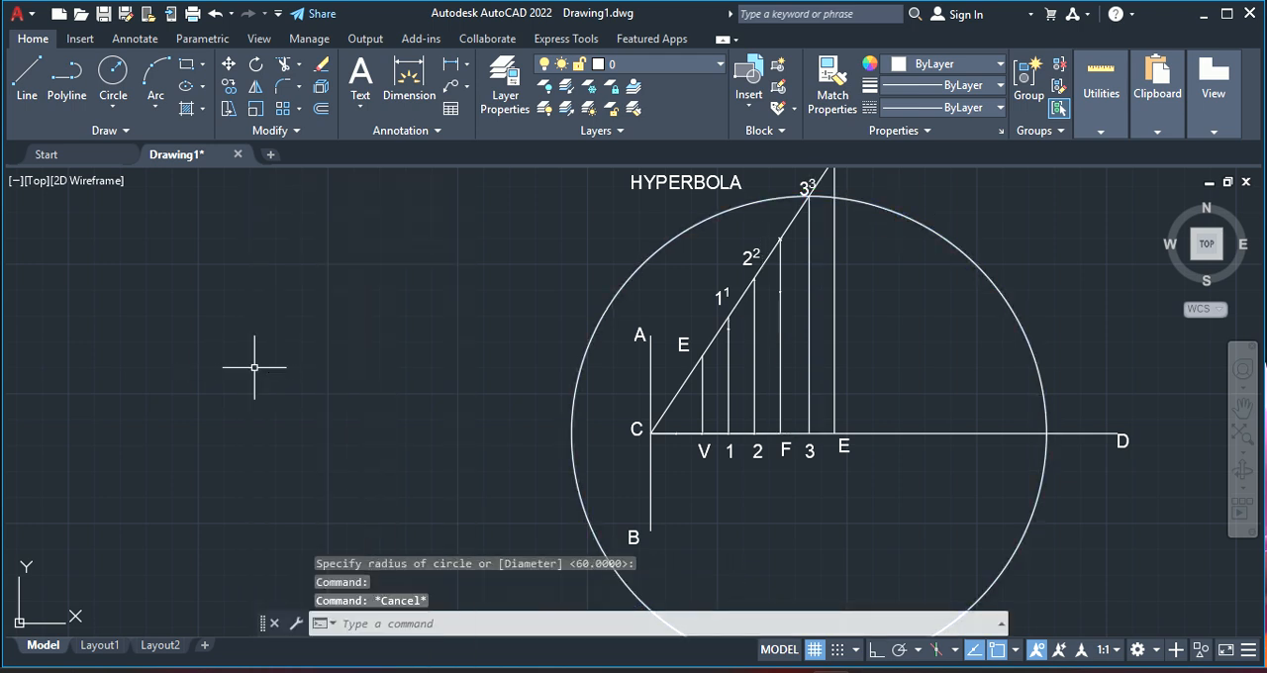
Move the circle from its centre at point 3 to the focus F on the axis
{"action": "right_click", "coordinate": [466, 308]}
{"action": "mouse_move", "coordinate": [634, 334]}
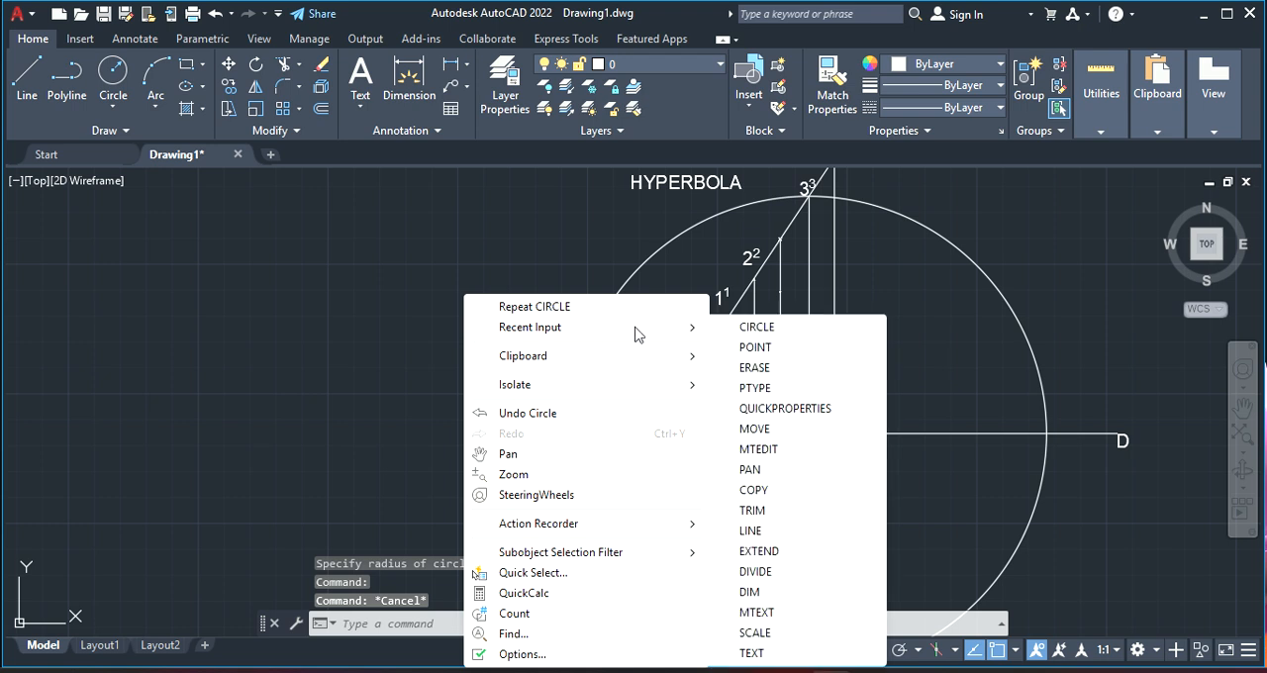
{"action": "left_click", "coordinate": [773, 428]}
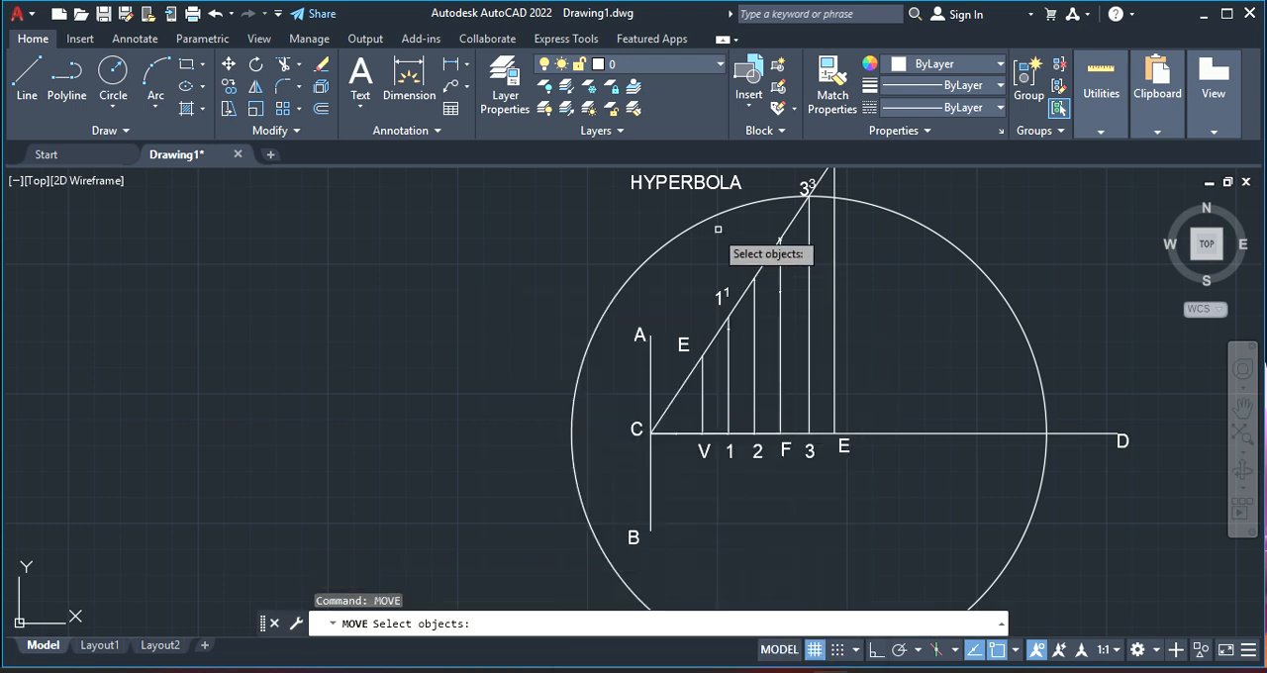
{"action": "left_click", "coordinate": [702, 219]}
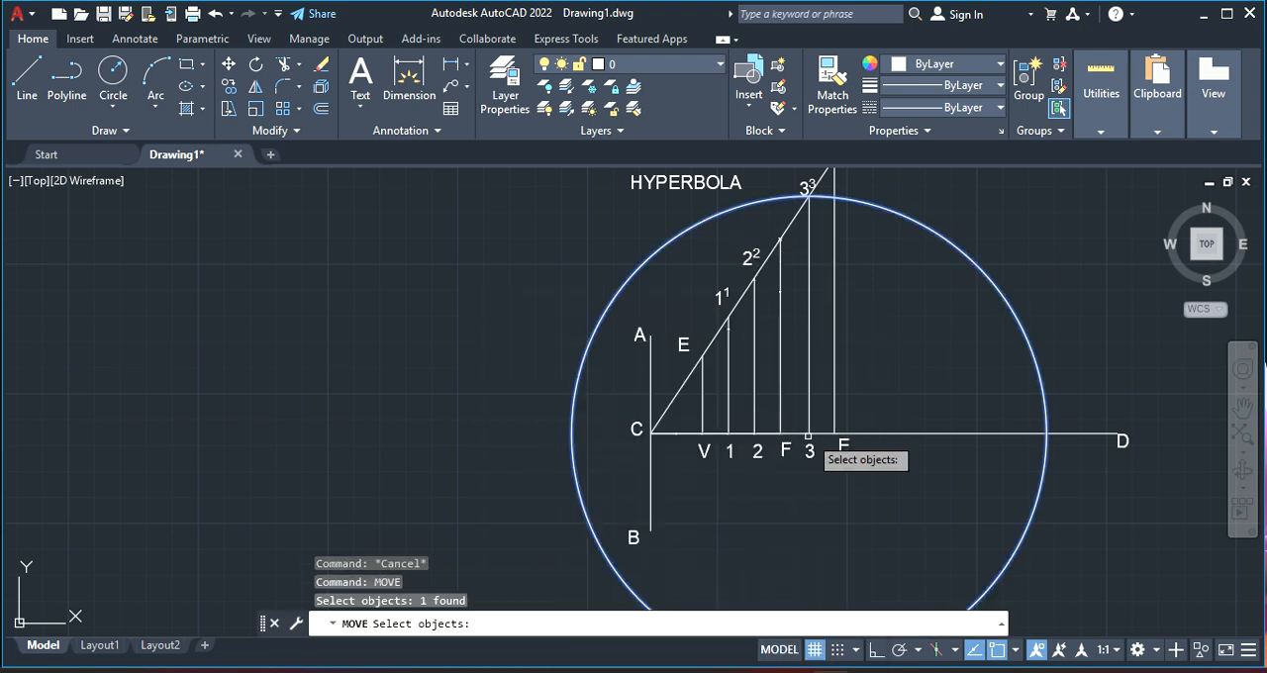
{"action": "key", "text": "Return"}
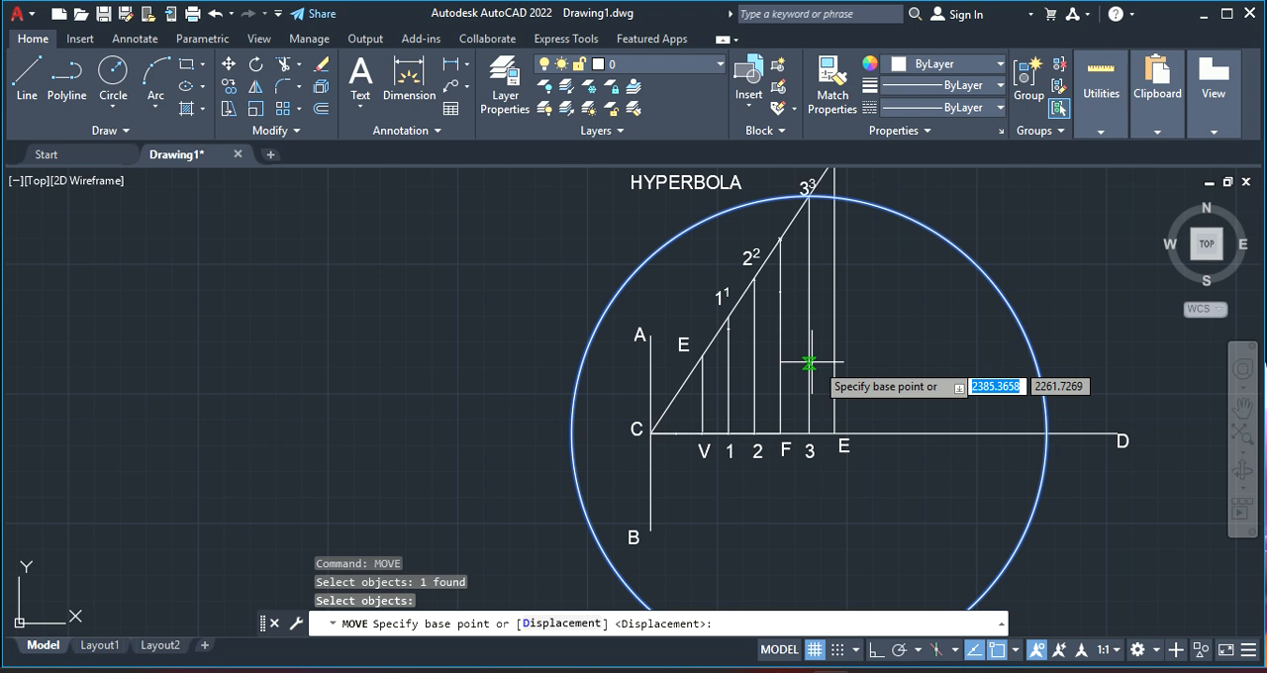
{"action": "left_click", "coordinate": [810, 432]}
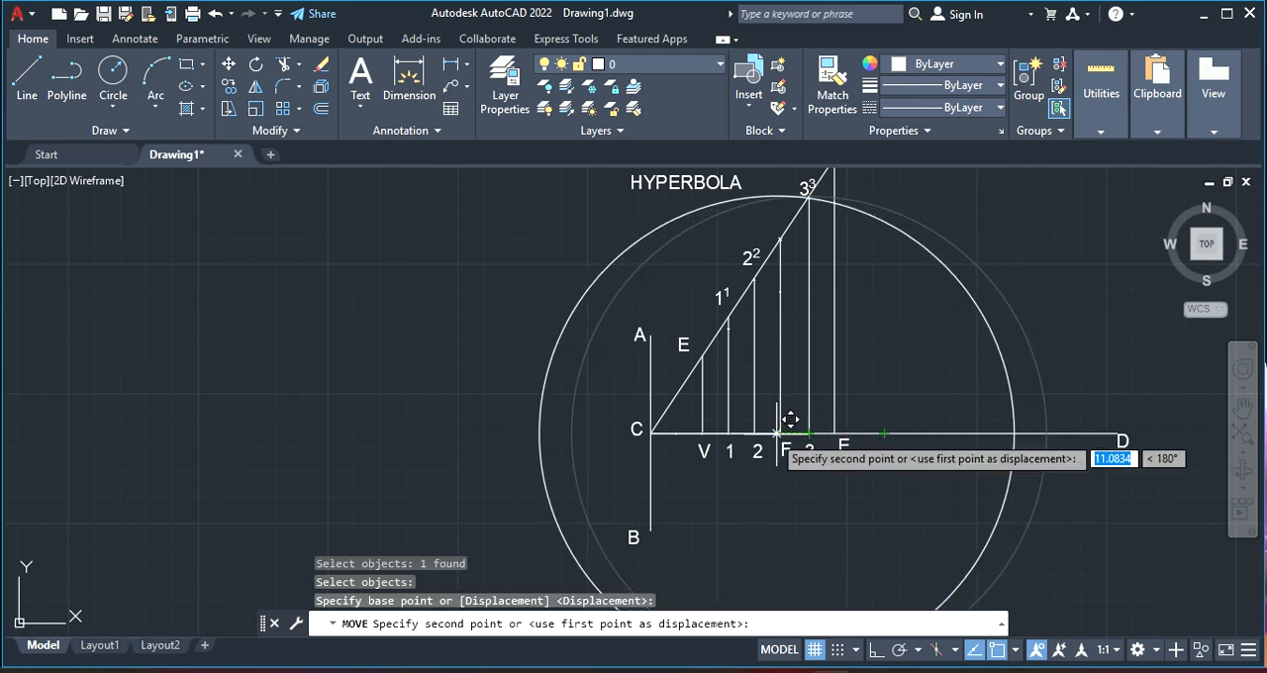
{"action": "left_click", "coordinate": [779, 432]}
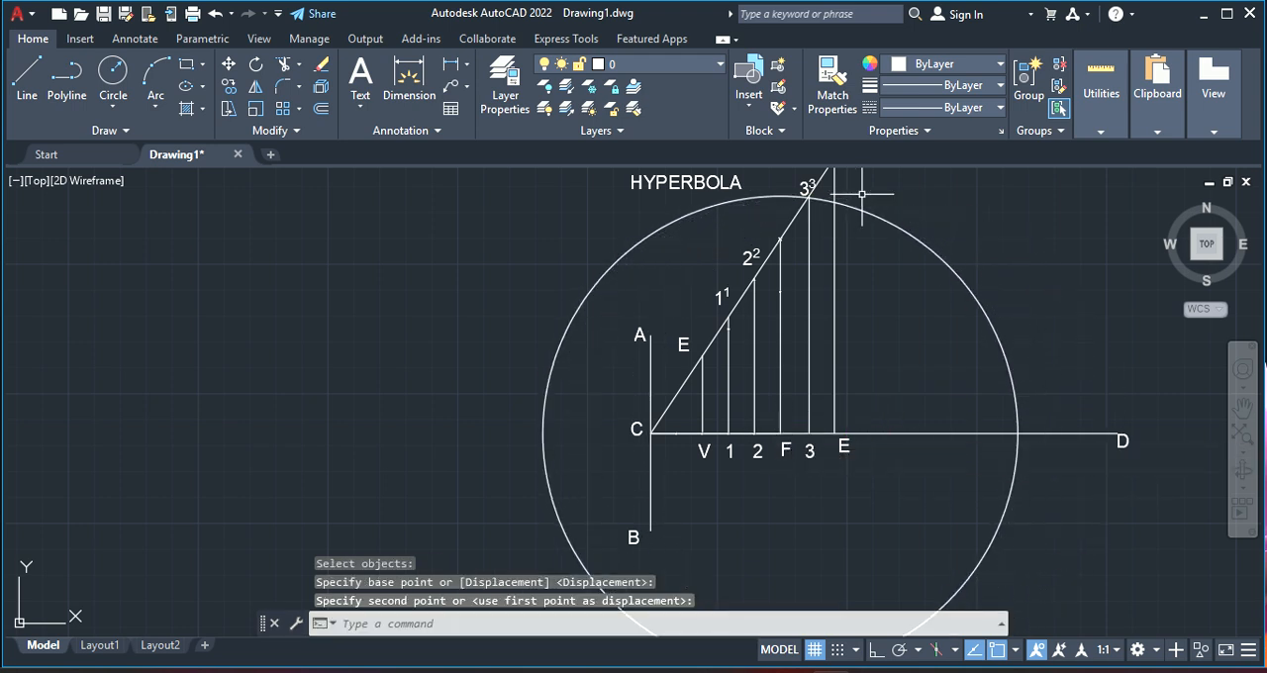
Place a point where the circle centred on F crosses vertical line 3
{"action": "scroll", "coordinate": [805, 174], "scroll_direction": "up", "scroll_amount": 6}
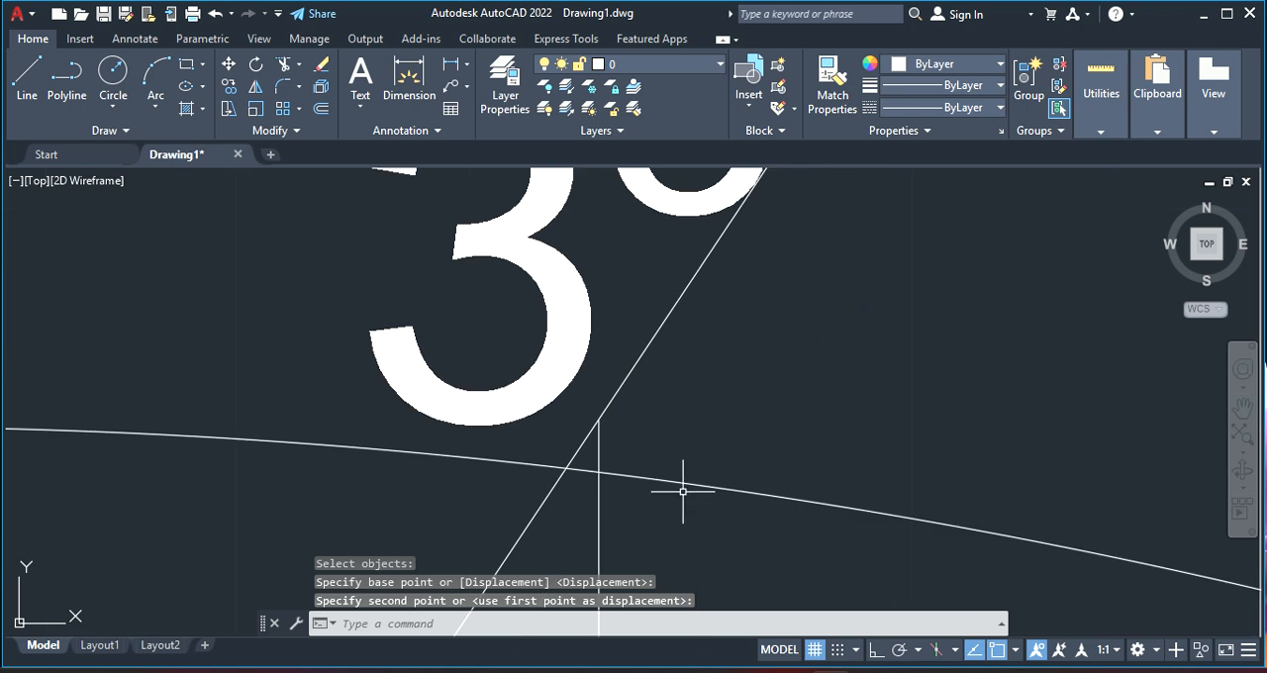
{"action": "left_click", "coordinate": [446, 618]}
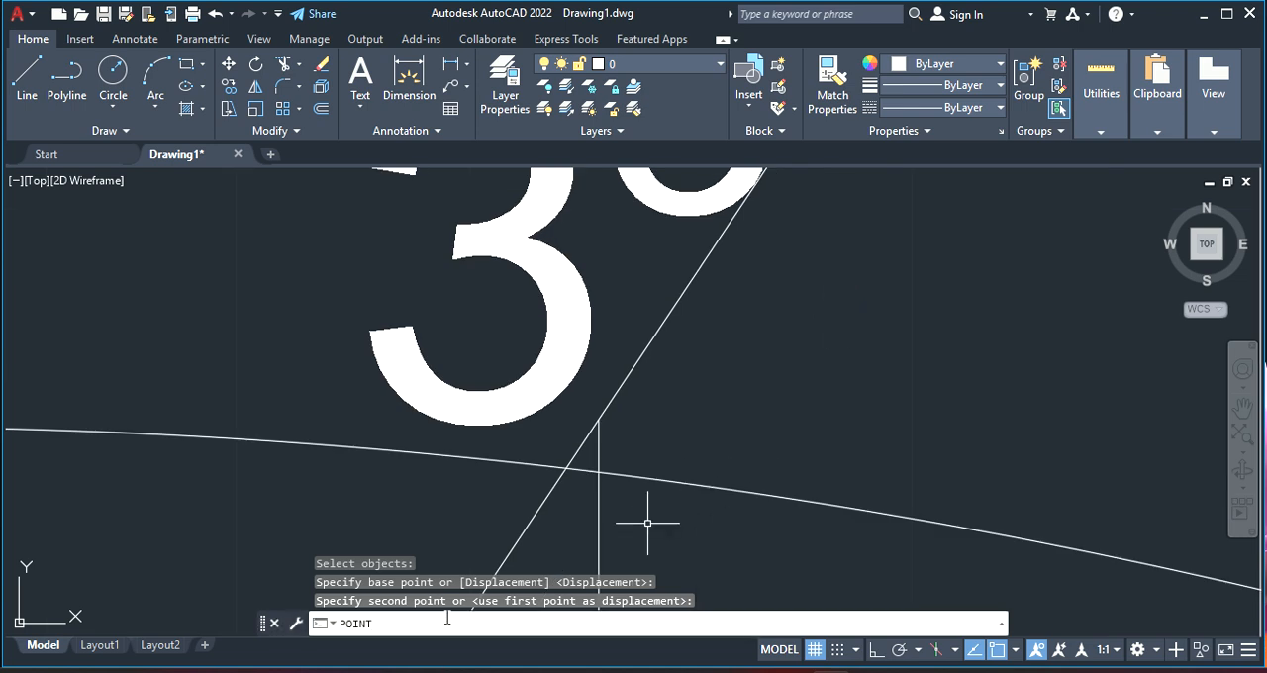
{"action": "type", "text": "POINT"}
{"action": "key", "text": "Return"}
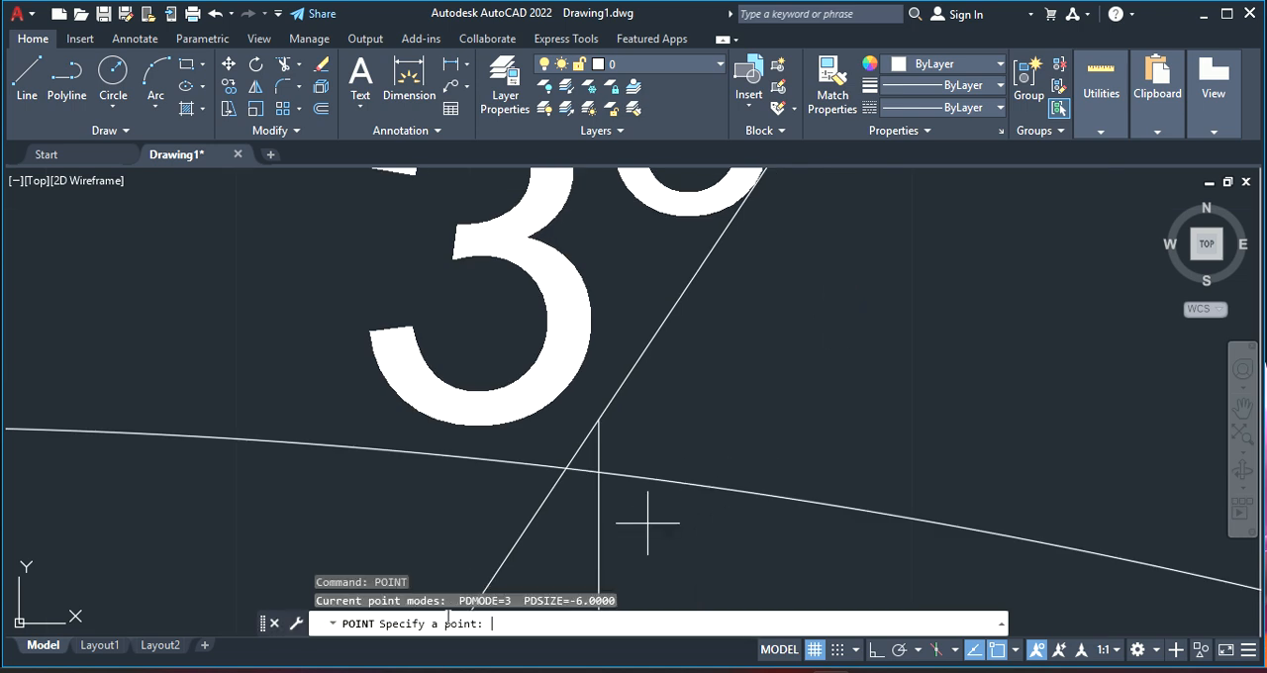
{"action": "left_click", "coordinate": [599, 472]}
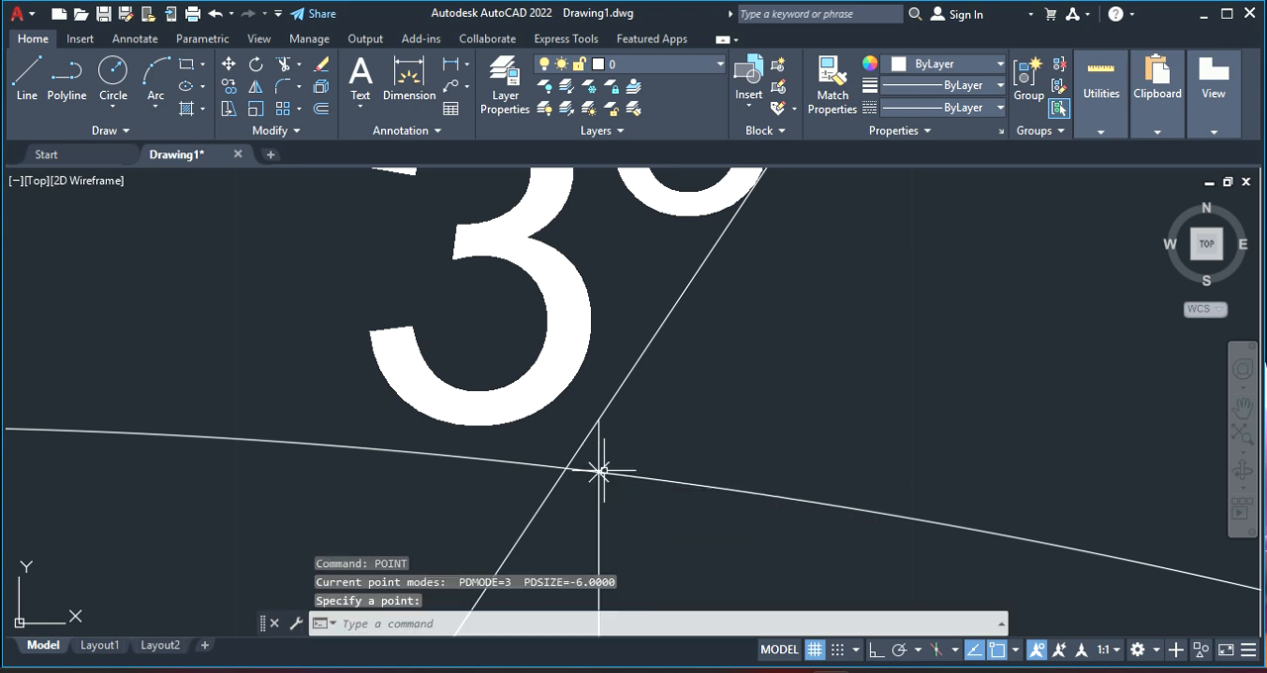
{"action": "right_click", "coordinate": [725, 415]}
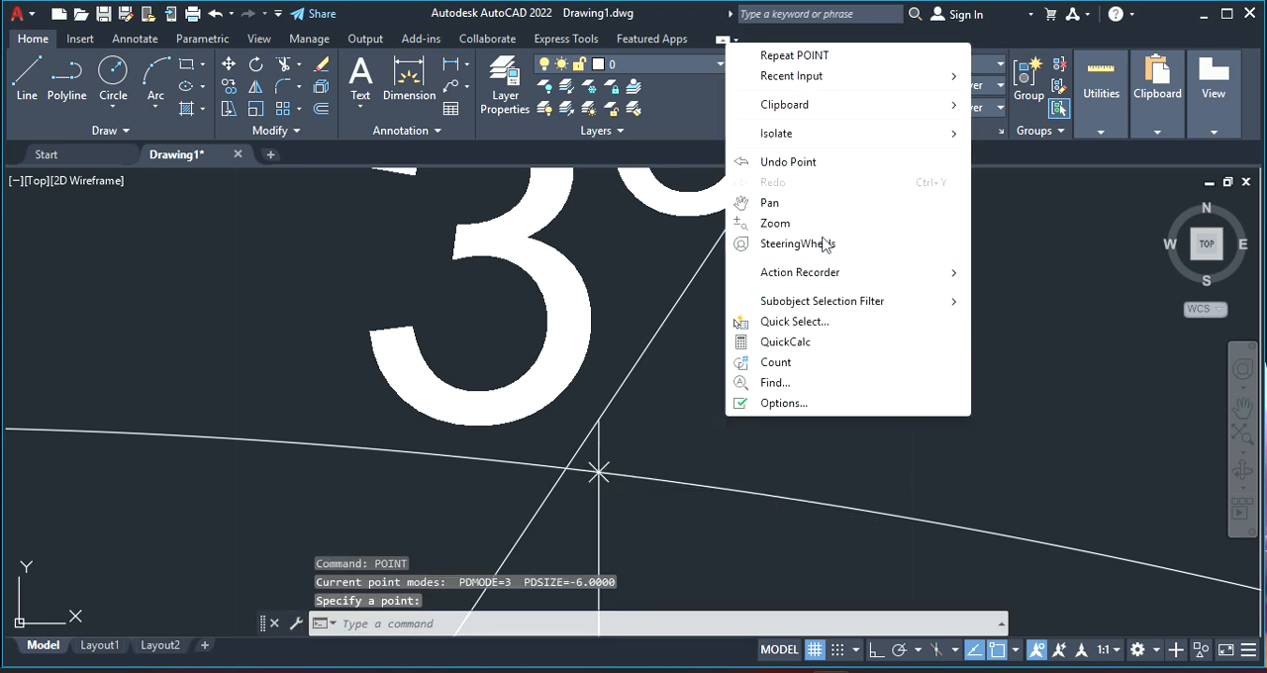
{"action": "left_click", "coordinate": [683, 463]}
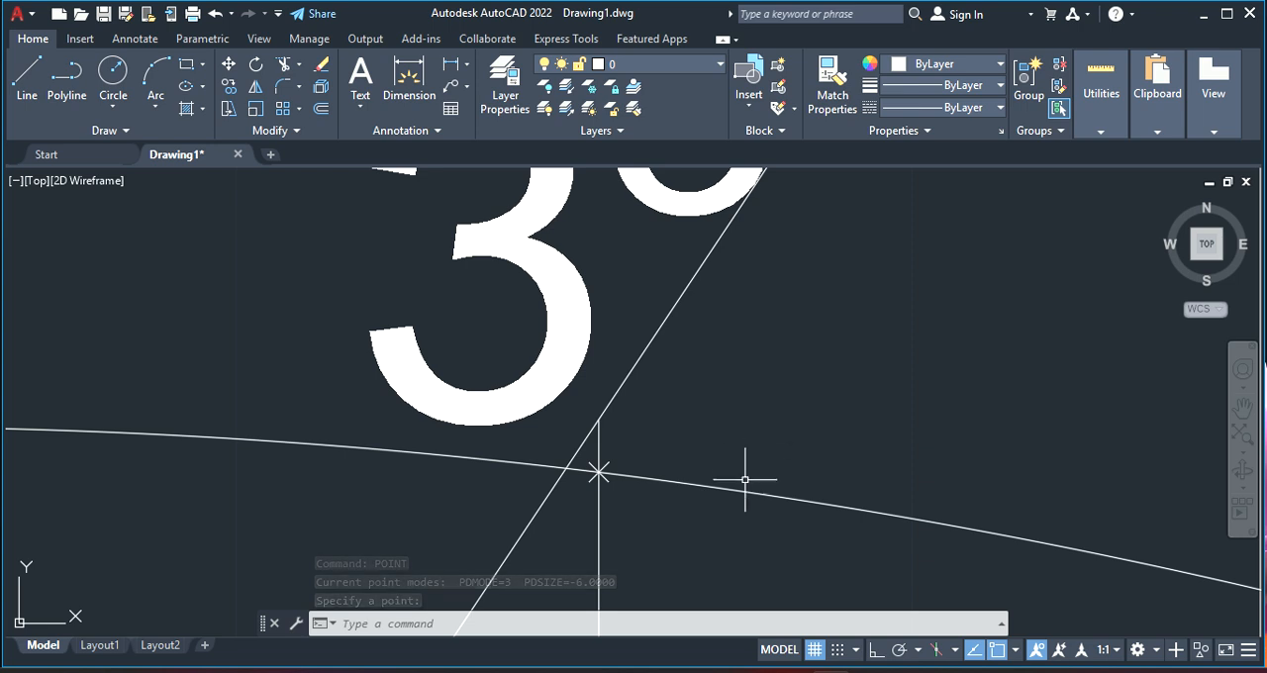
{"action": "key", "text": "Escape"}
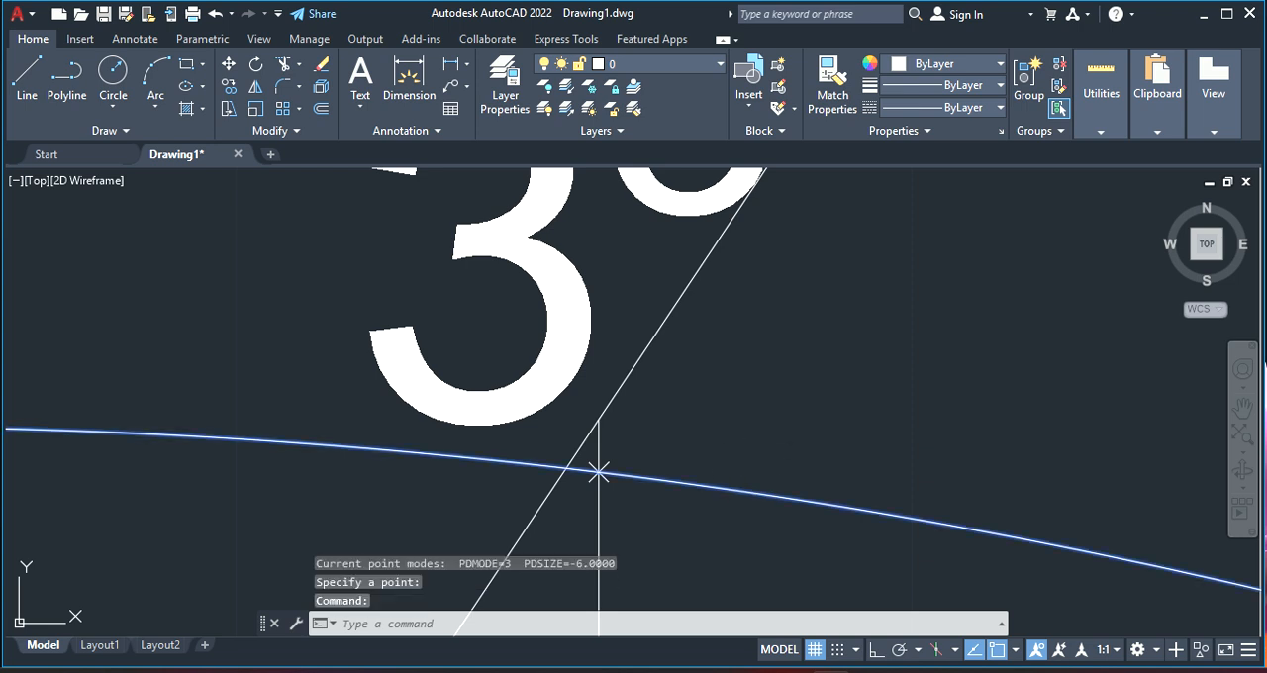
Erase the circle centred on F that was used to locate the point on vertical line 3
{"action": "left_click", "coordinate": [598, 472]}
{"action": "key", "text": "Delete"}
{"action": "scroll", "coordinate": [984, 491], "scroll_direction": "down", "scroll_amount": 5}
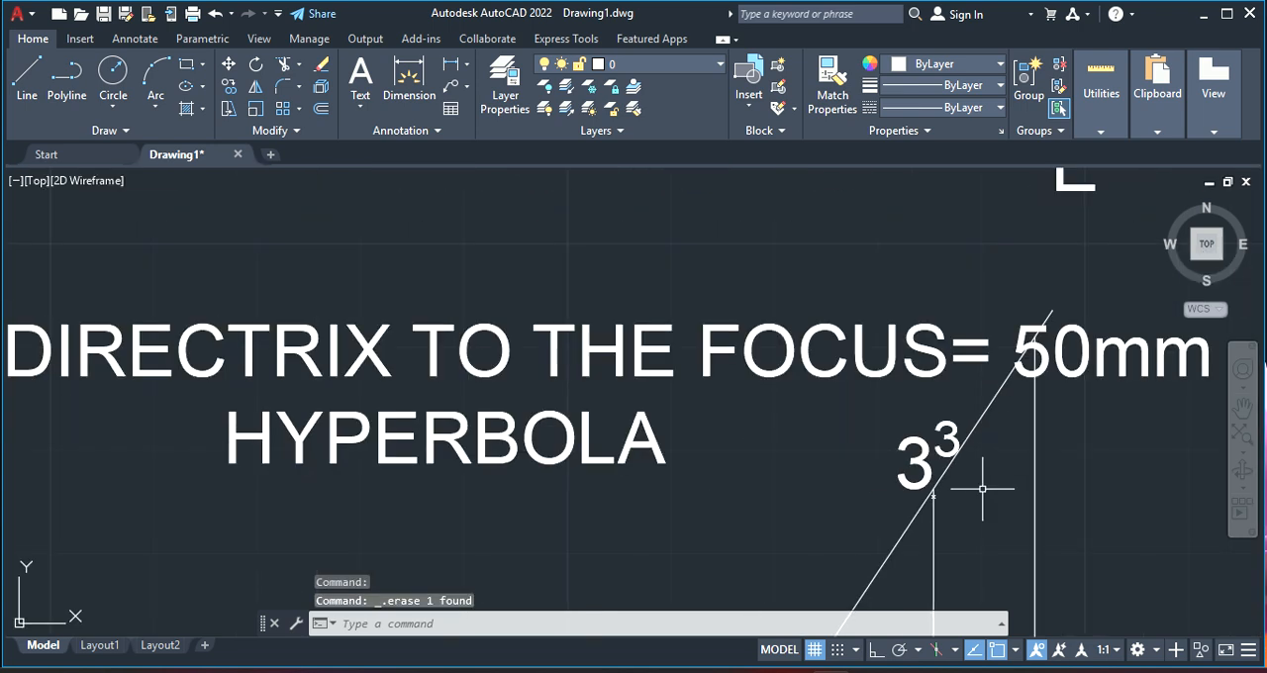
Start a fit-point spline at V on the axis and run it through the marked points on vertical lines 1, 2 and F
{"action": "right_click", "coordinate": [984, 493]}
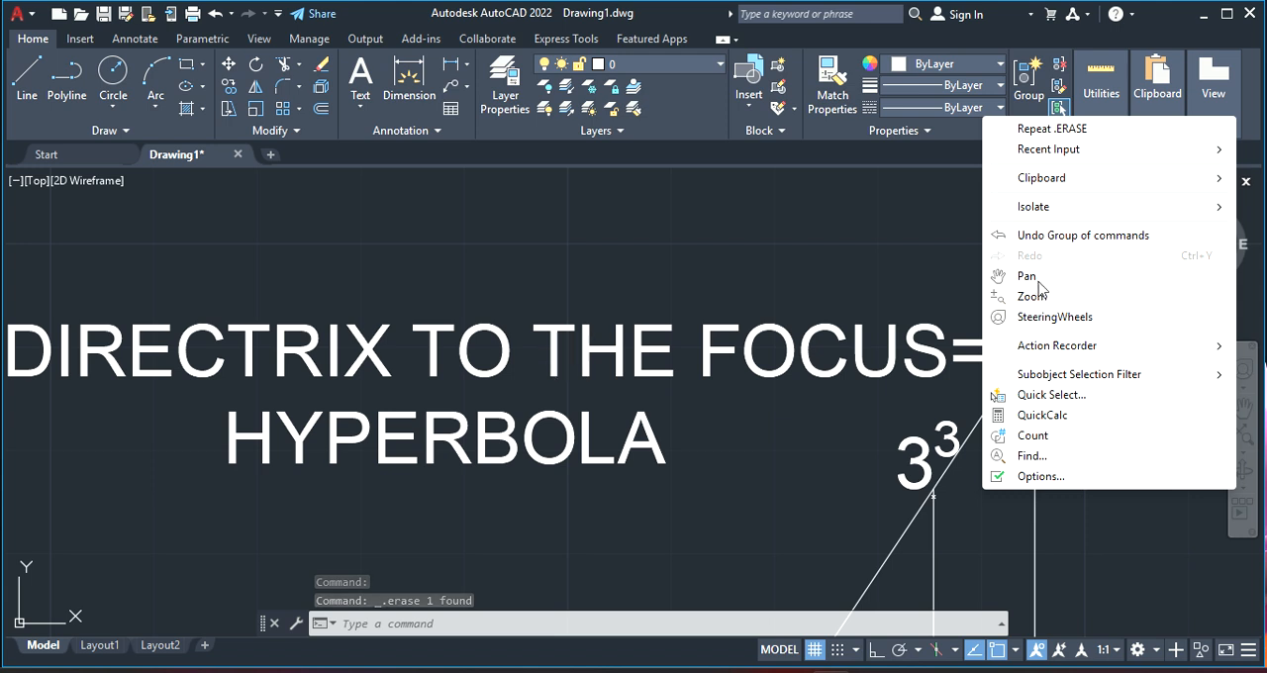
{"action": "left_click", "coordinate": [1029, 276]}
{"action": "left_click_drag", "start_coordinate": [825, 458], "coordinate": [842, 210]}
{"action": "scroll", "coordinate": [846, 222], "scroll_direction": "down", "scroll_amount": 6}
{"action": "scroll", "coordinate": [948, 255], "scroll_direction": "up", "scroll_amount": 2}
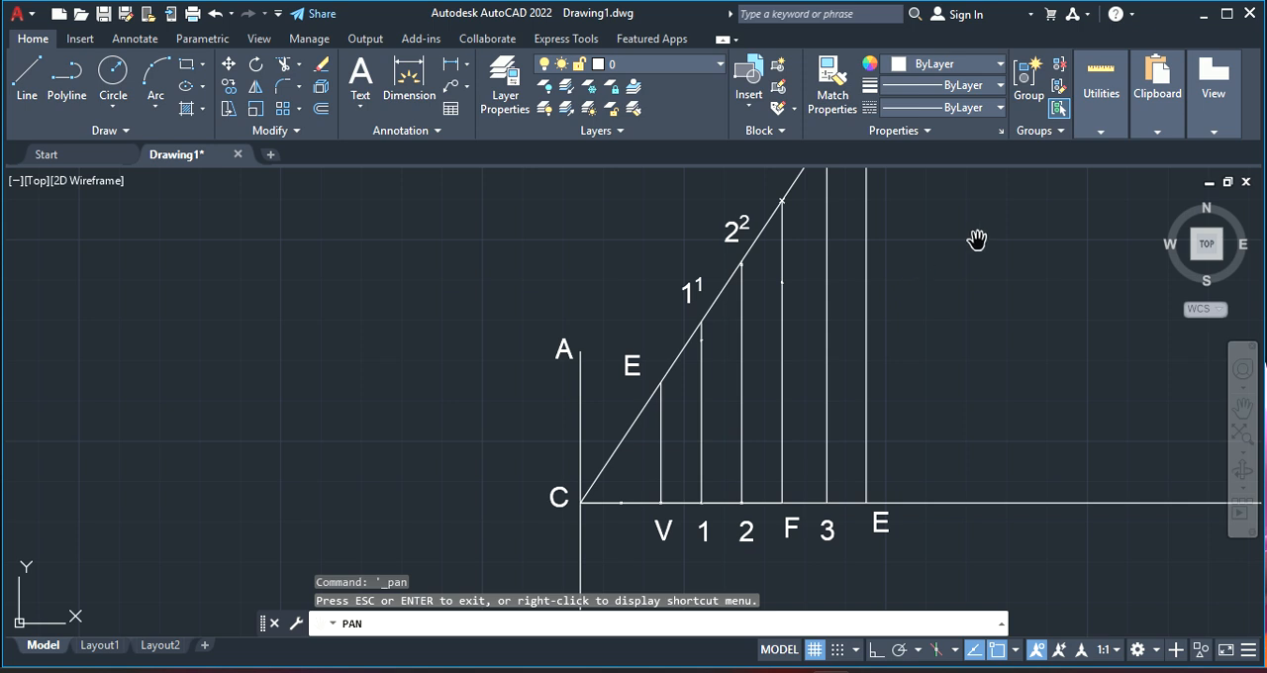
{"action": "left_click_drag", "start_coordinate": [976, 240], "coordinate": [910, 327]}
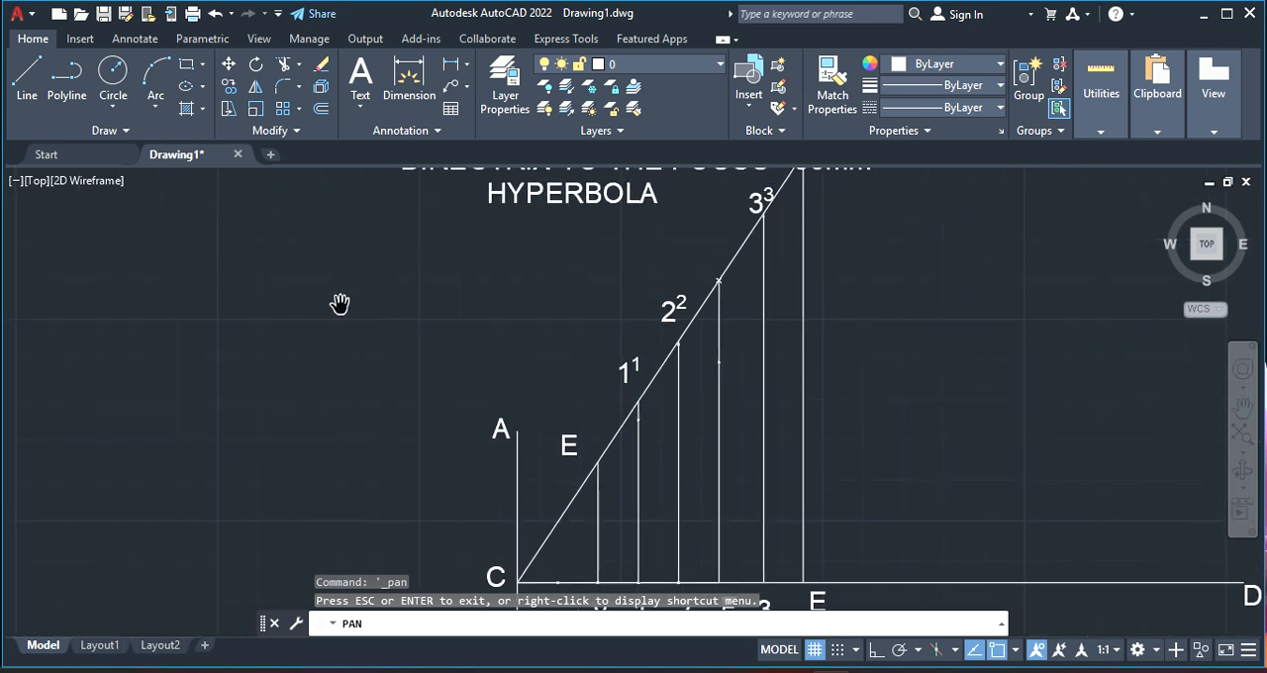
{"action": "left_click", "coordinate": [61, 133]}
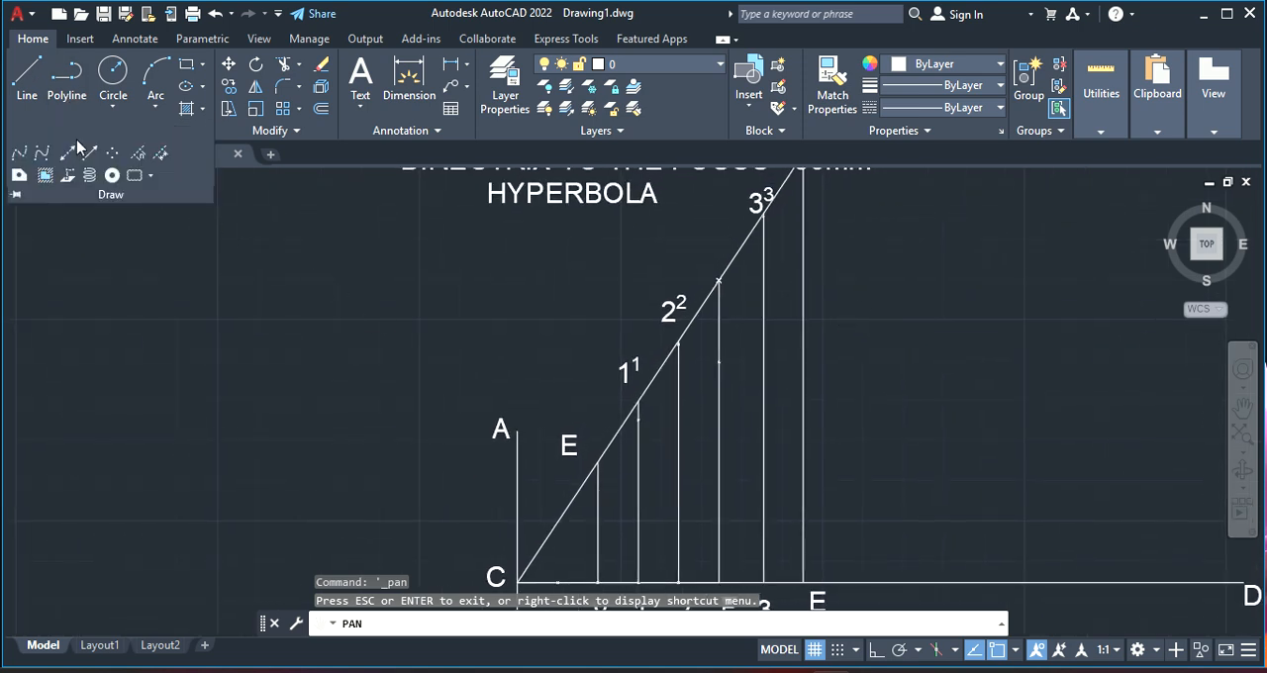
{"action": "left_click", "coordinate": [22, 155]}
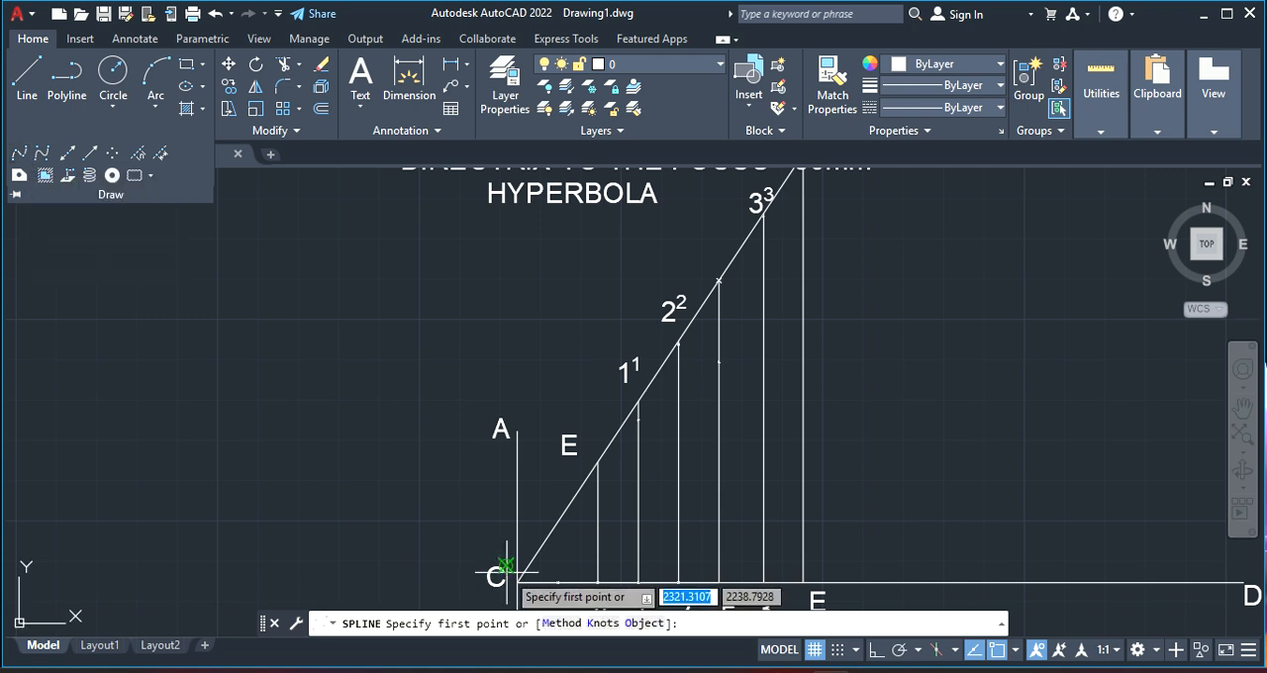
{"action": "left_click", "coordinate": [599, 582]}
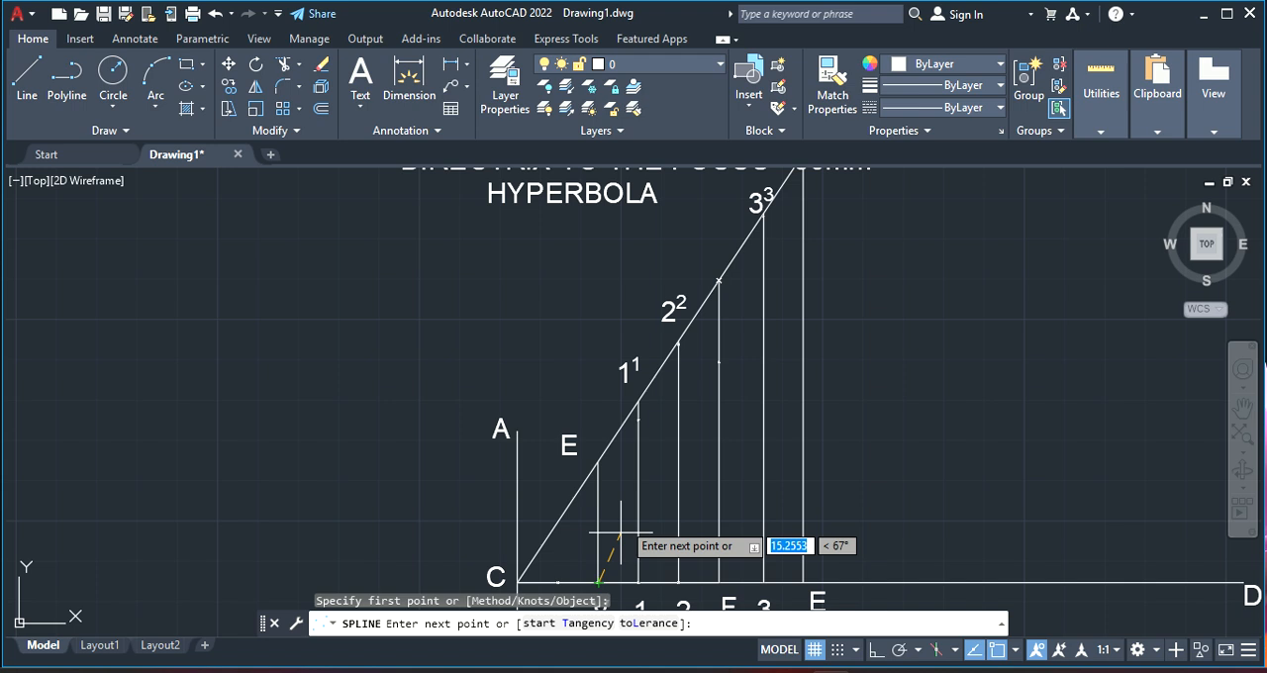
{"action": "left_click", "coordinate": [639, 420]}
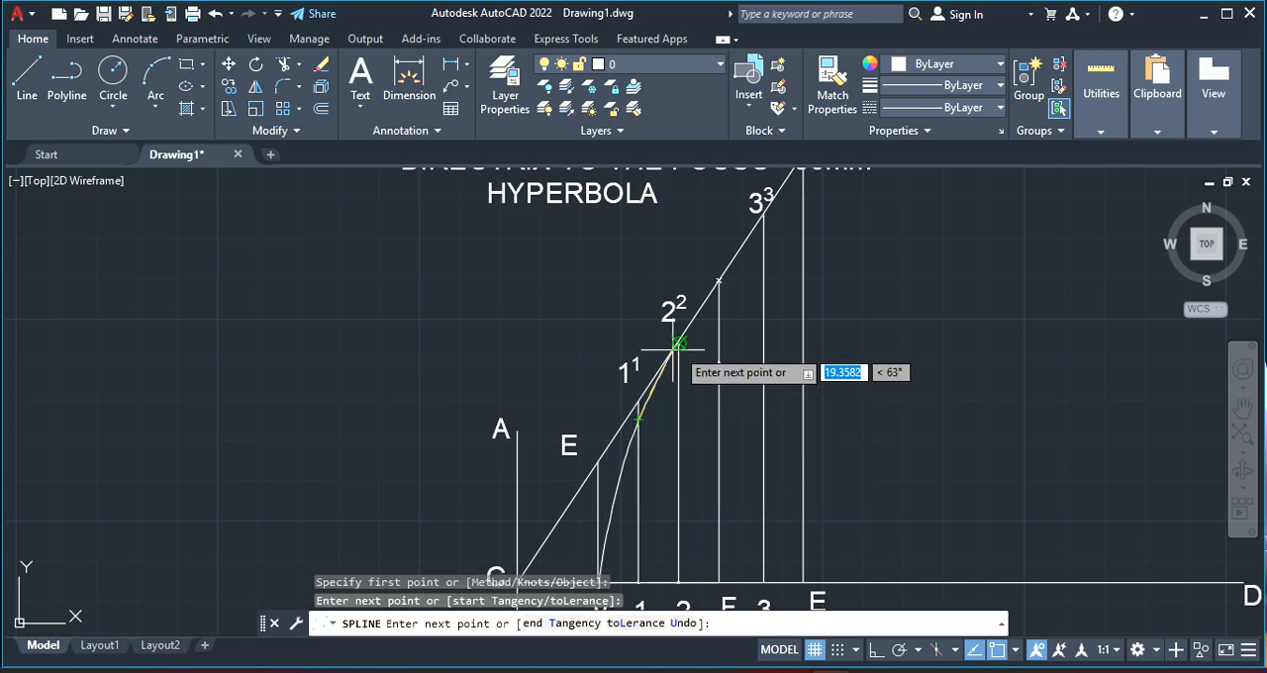
{"action": "scroll", "coordinate": [678, 344], "scroll_direction": "up", "scroll_amount": 5}
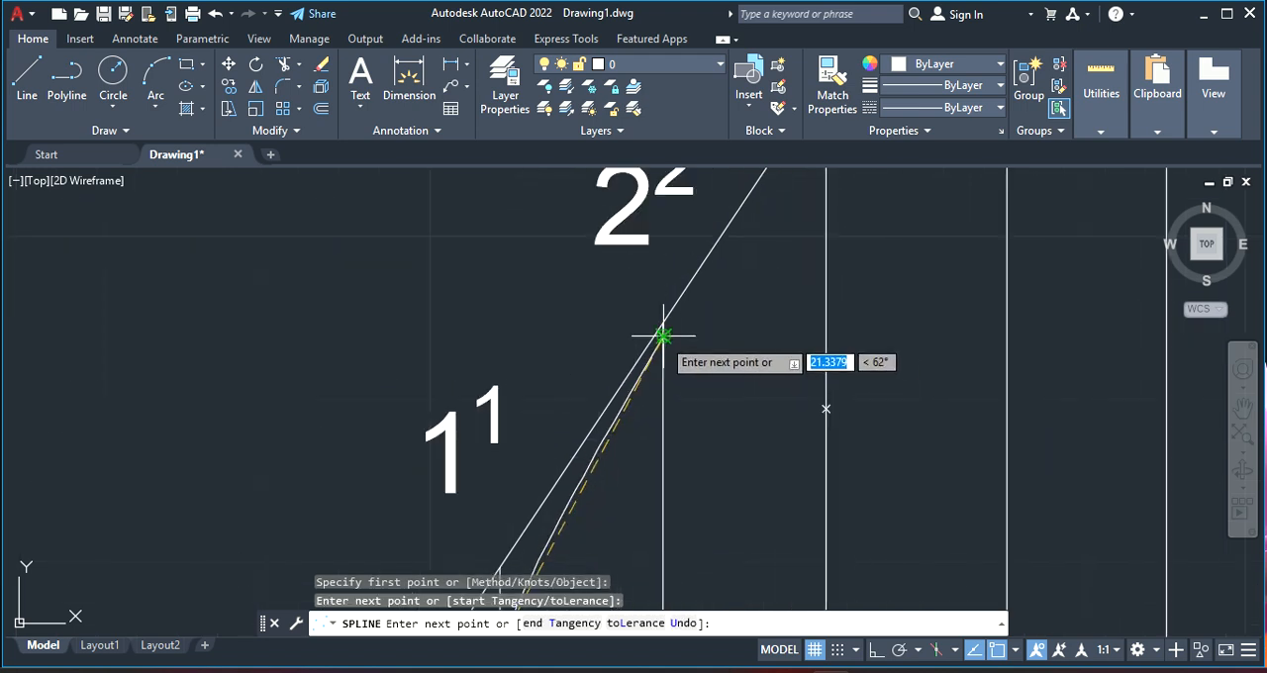
{"action": "left_click", "coordinate": [678, 343]}
{"action": "scroll", "coordinate": [693, 330], "scroll_direction": "down", "scroll_amount": 5}
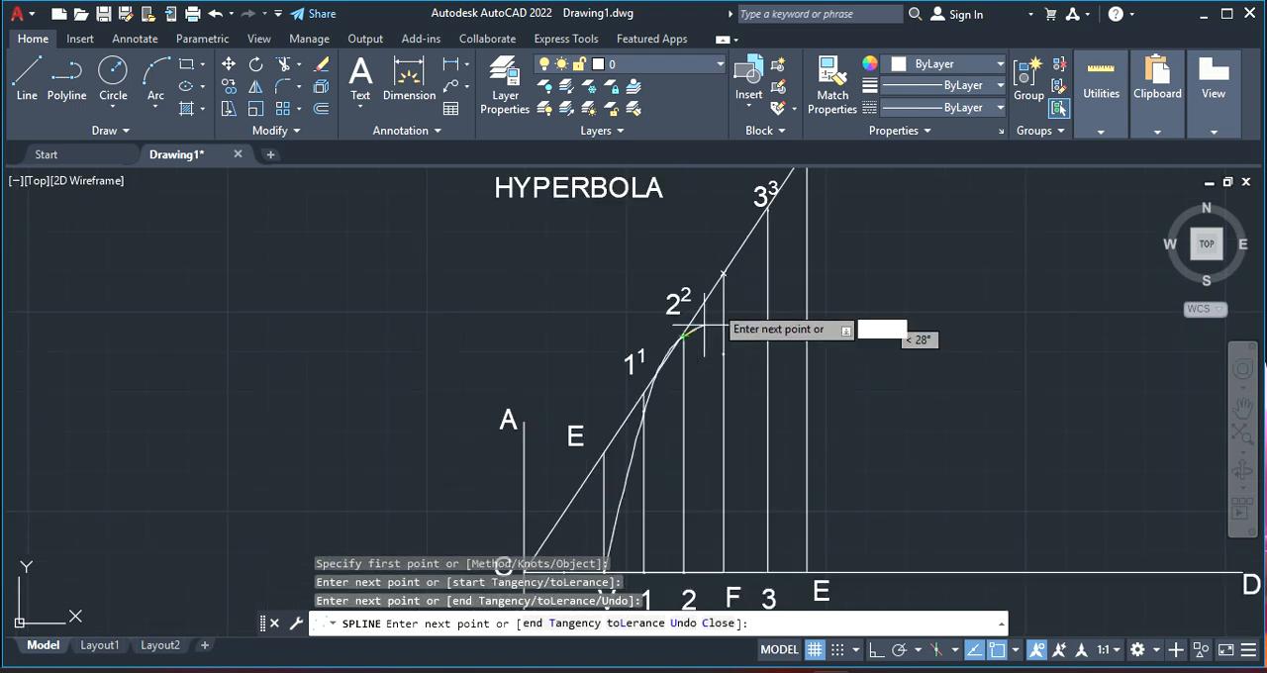
{"action": "left_click", "coordinate": [723, 271]}
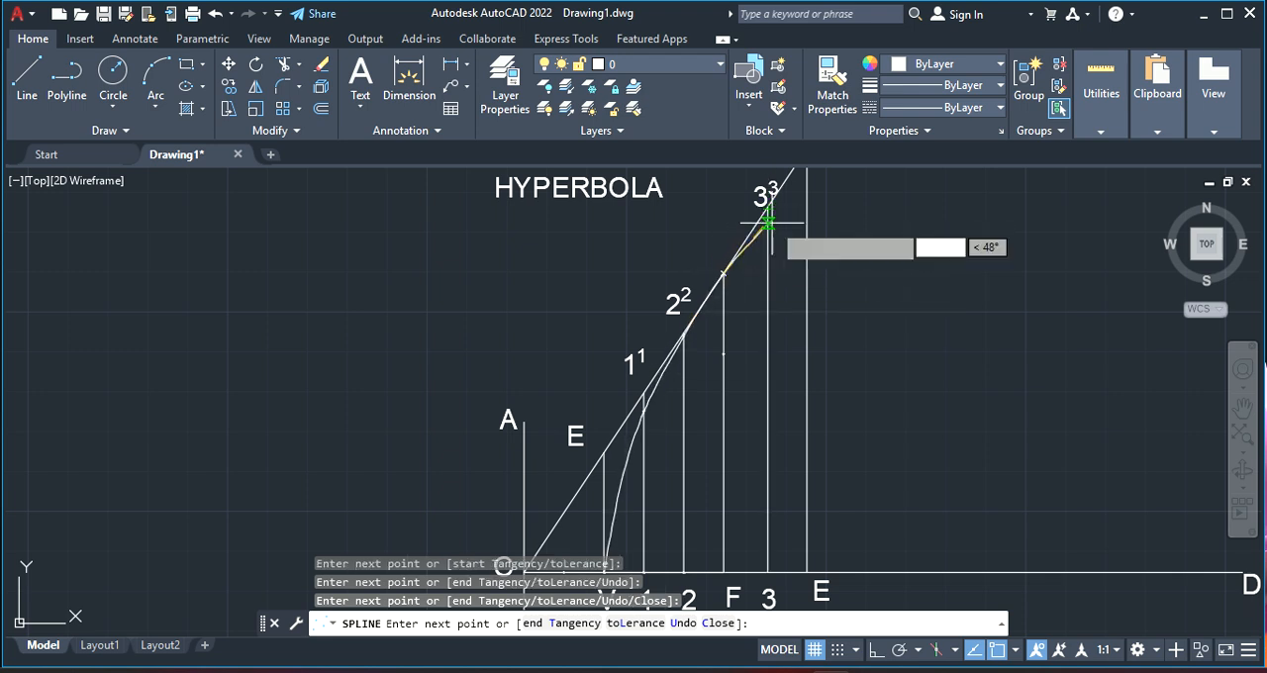
Continue the spline to the marked point on vertical line 3 and end the curve there
{"action": "scroll", "coordinate": [762, 198], "scroll_direction": "up", "scroll_amount": 5}
{"action": "left_click", "coordinate": [739, 180]}
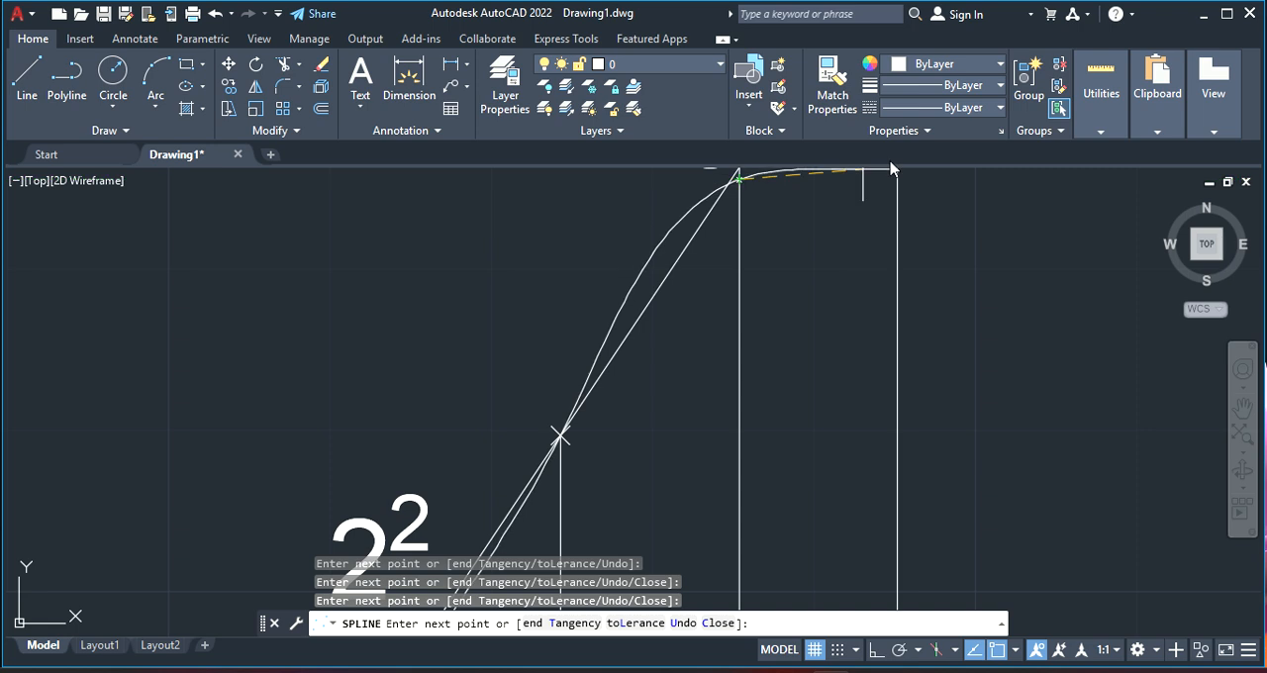
{"action": "scroll", "coordinate": [871, 247], "scroll_direction": "down", "scroll_amount": 3}
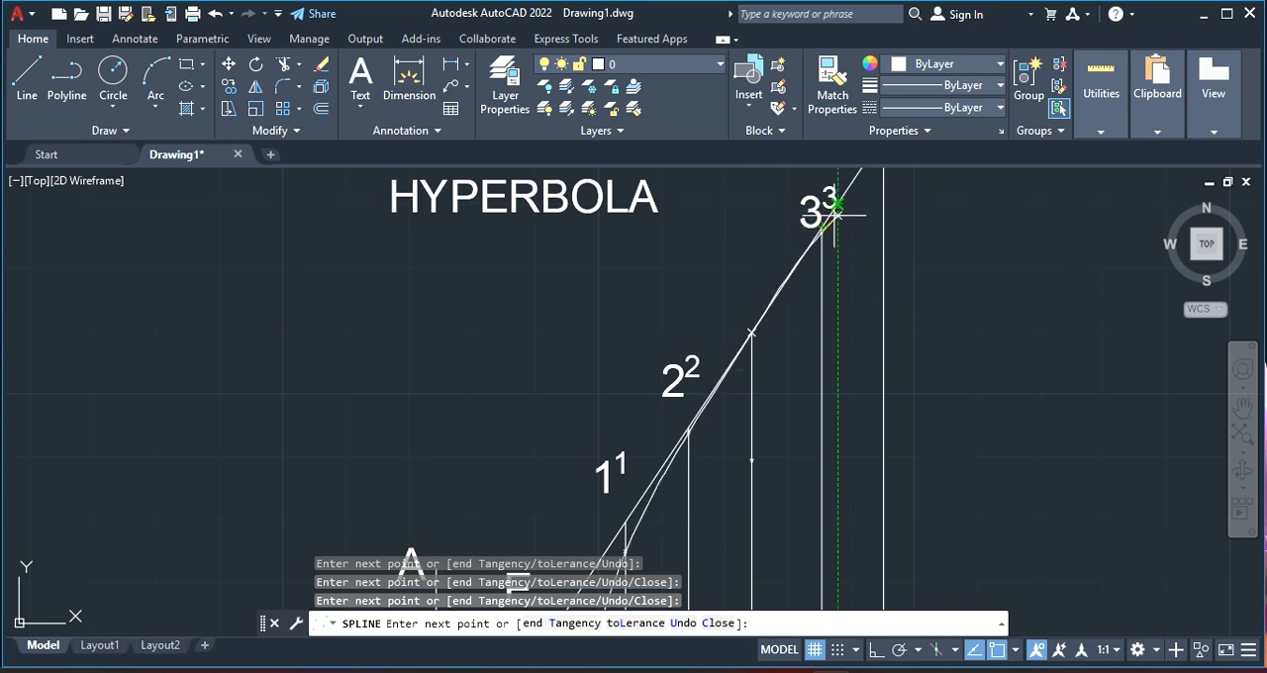
{"action": "scroll", "coordinate": [837, 207], "scroll_direction": "up", "scroll_amount": 3}
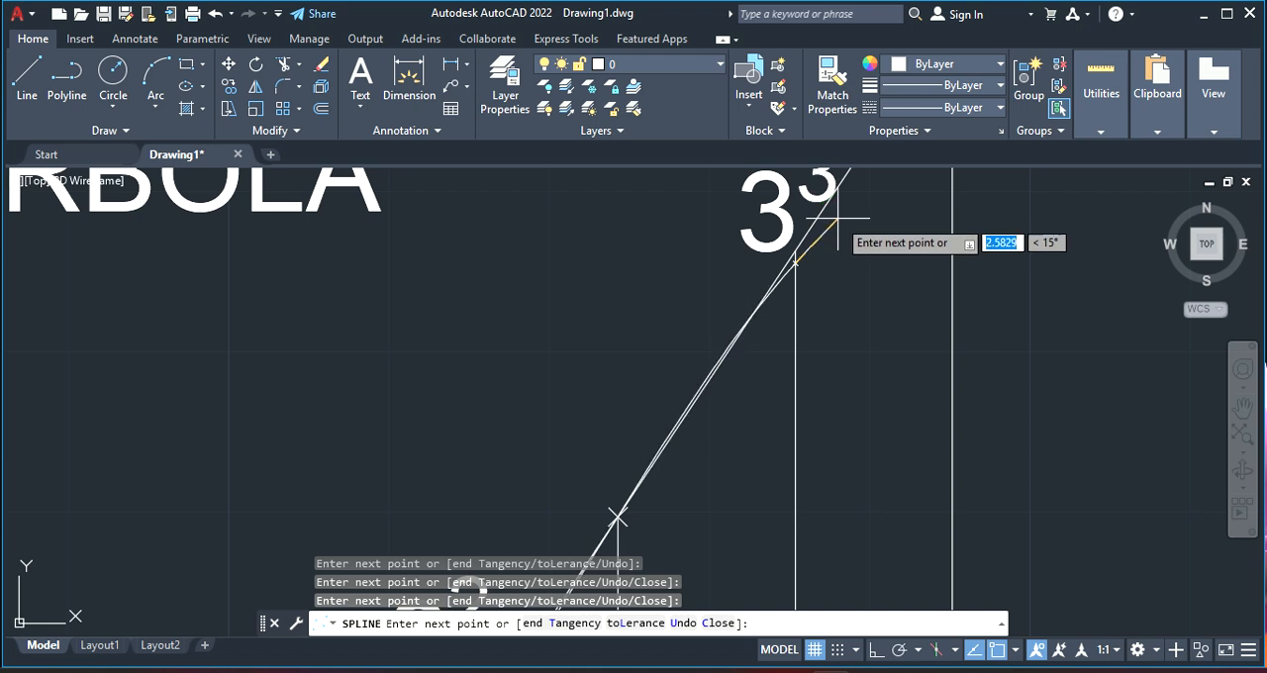
{"action": "left_click", "coordinate": [795, 259]}
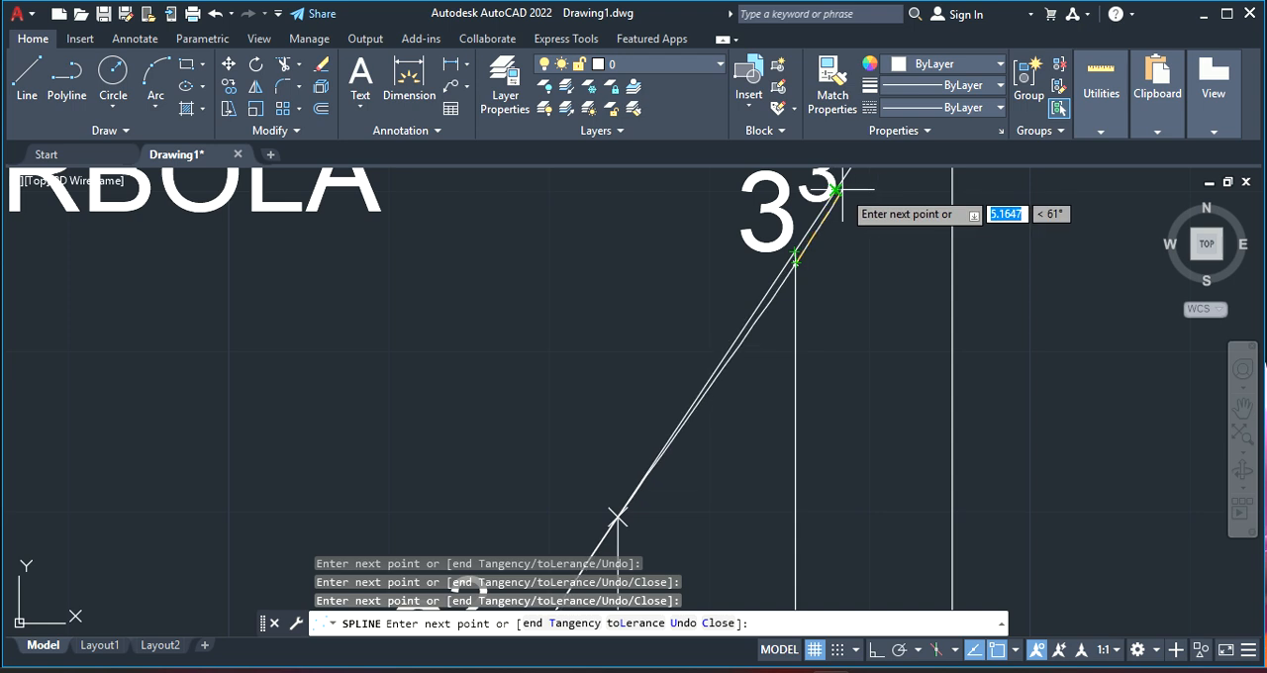
{"action": "scroll", "coordinate": [870, 210], "scroll_direction": "down", "scroll_amount": 10}
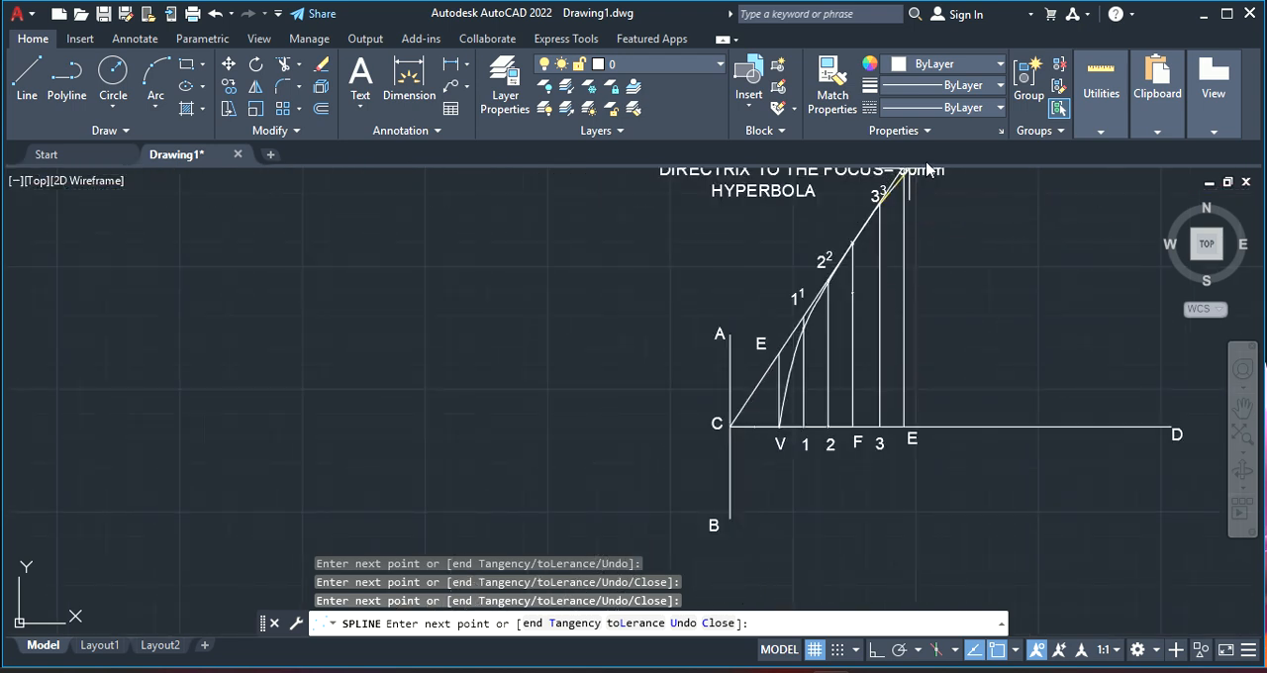
{"action": "right_click", "coordinate": [928, 172]}
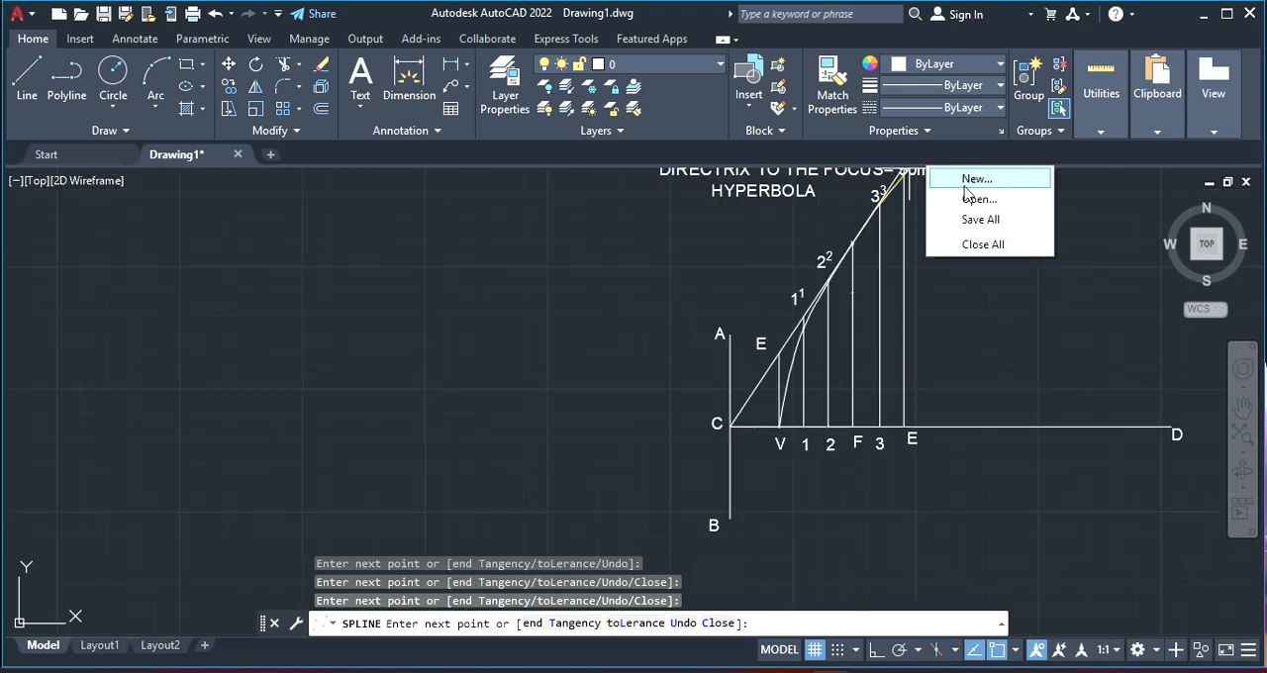
{"action": "right_click", "coordinate": [866, 238]}
{"action": "left_click", "coordinate": [877, 250]}
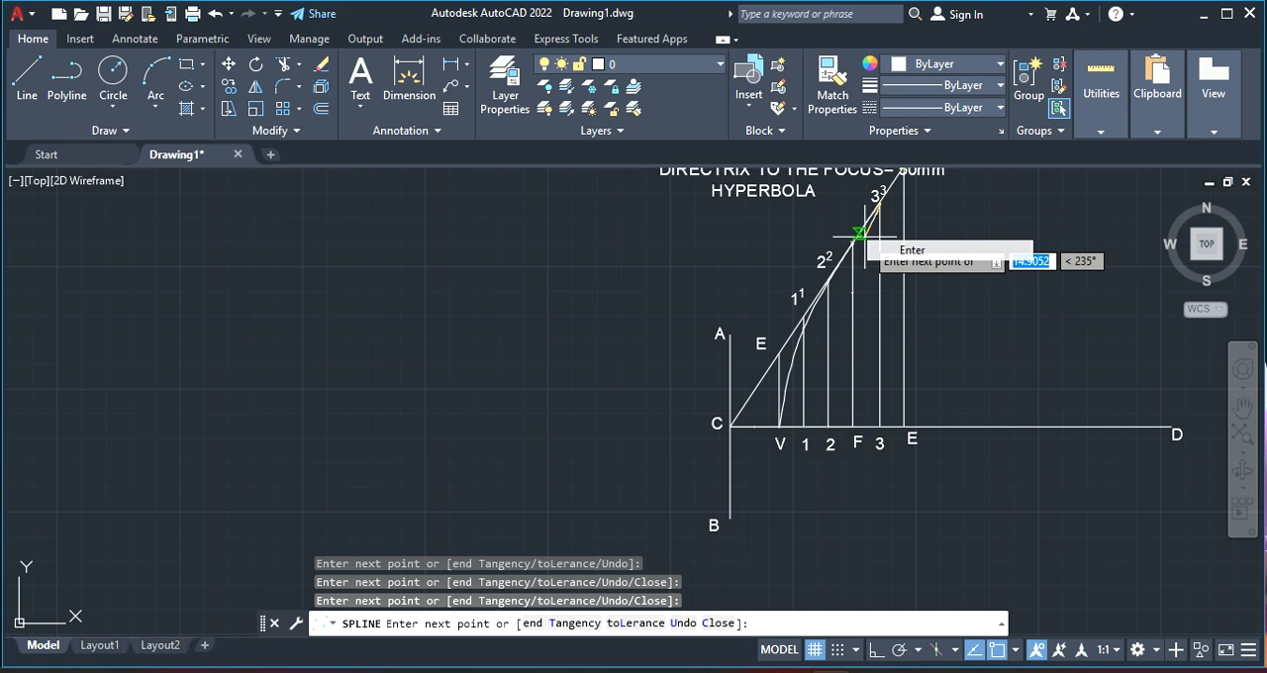
Select the spline that runs from V to the marked point on vertical line 3
{"action": "left_click", "coordinate": [793, 358]}
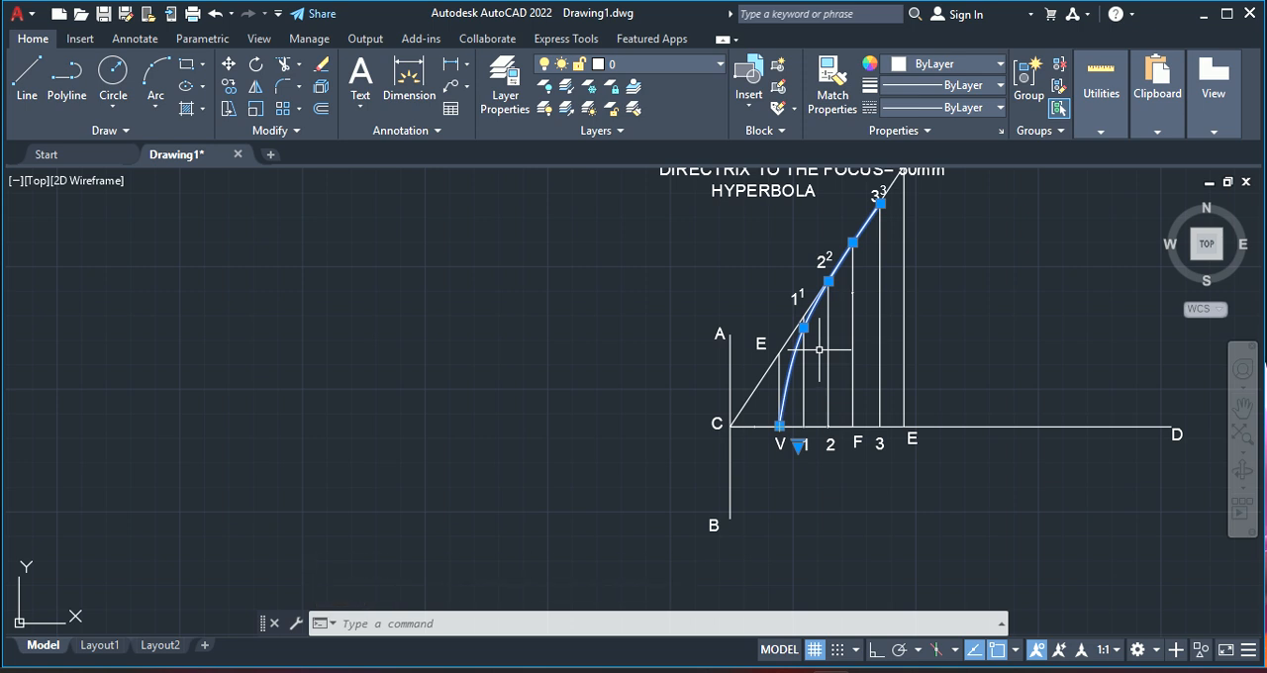
{"action": "scroll", "coordinate": [984, 330], "scroll_direction": "up", "scroll_amount": 5}
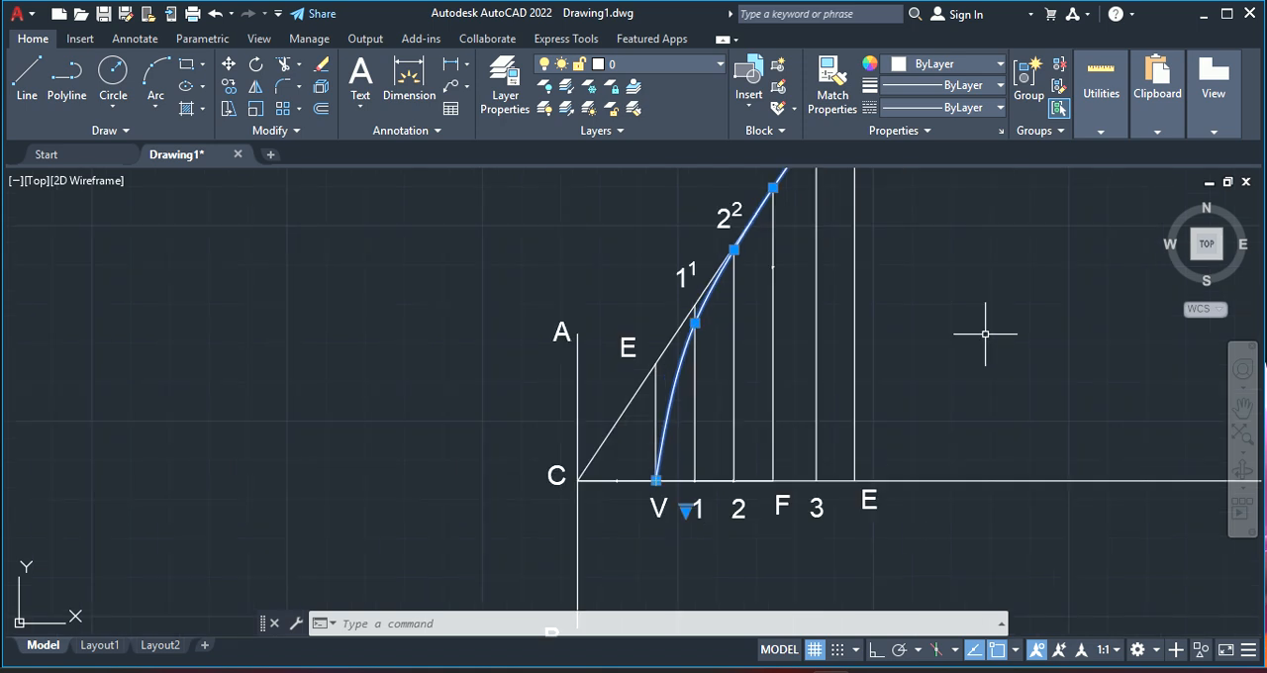